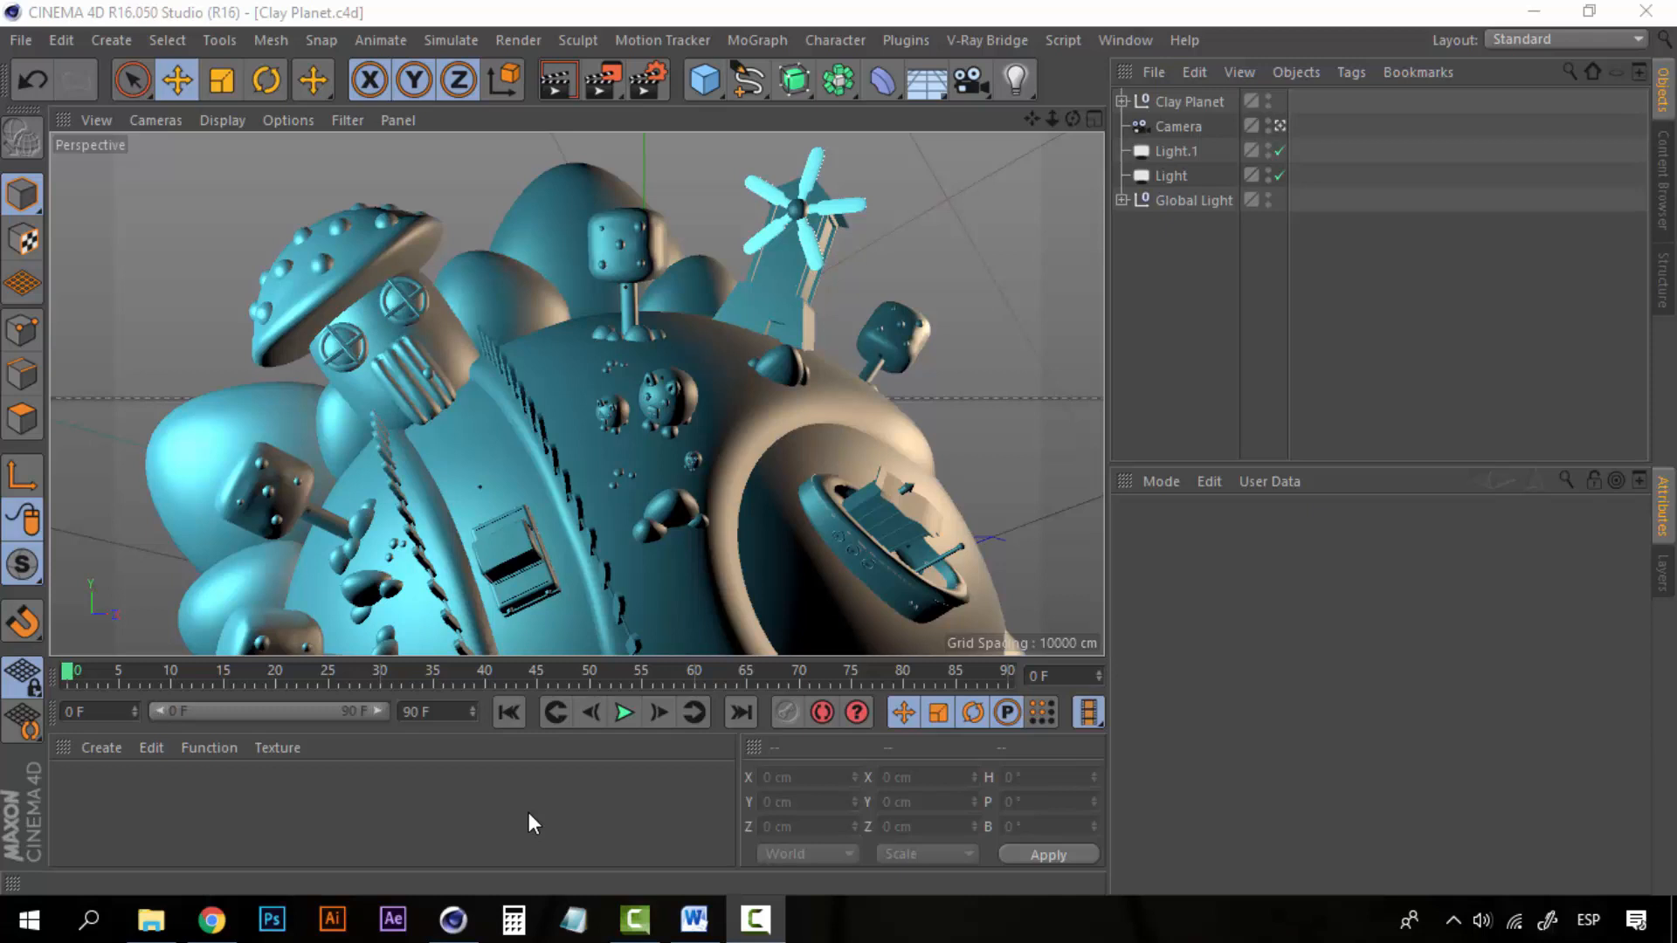
Add a Background object to the scene and place it last in the object hierarchy, below Global Light
{"action": "left_click", "coordinate": [529, 813]}
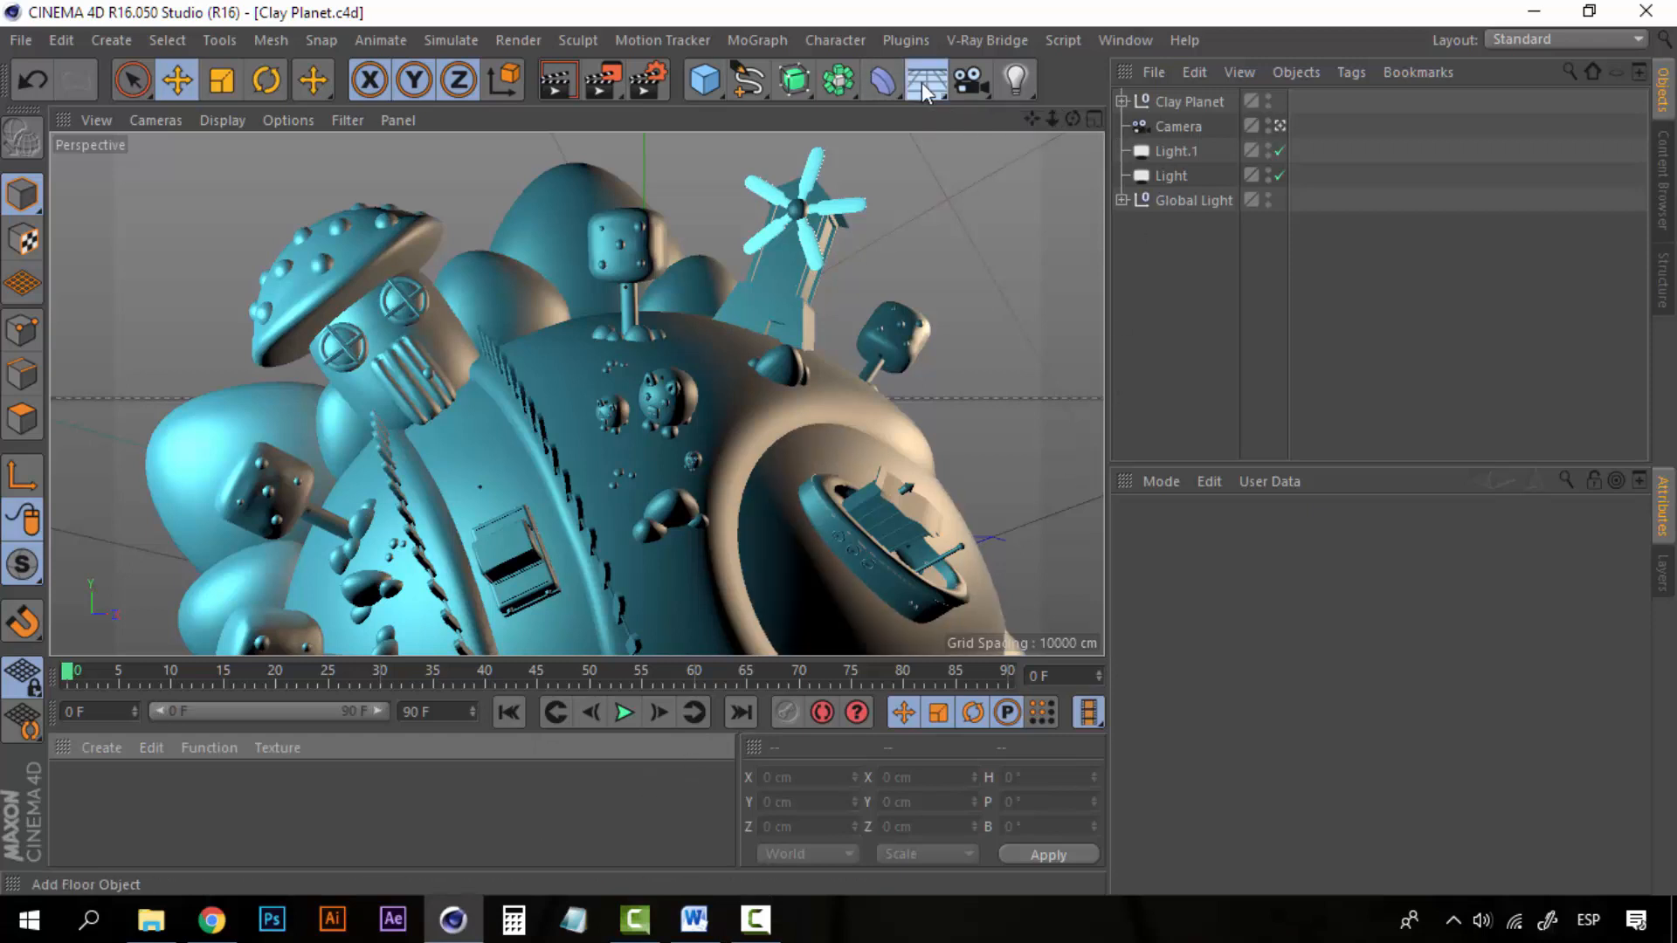
{"action": "left_click_drag", "start_coordinate": [921, 82], "coordinate": [1042, 281]}
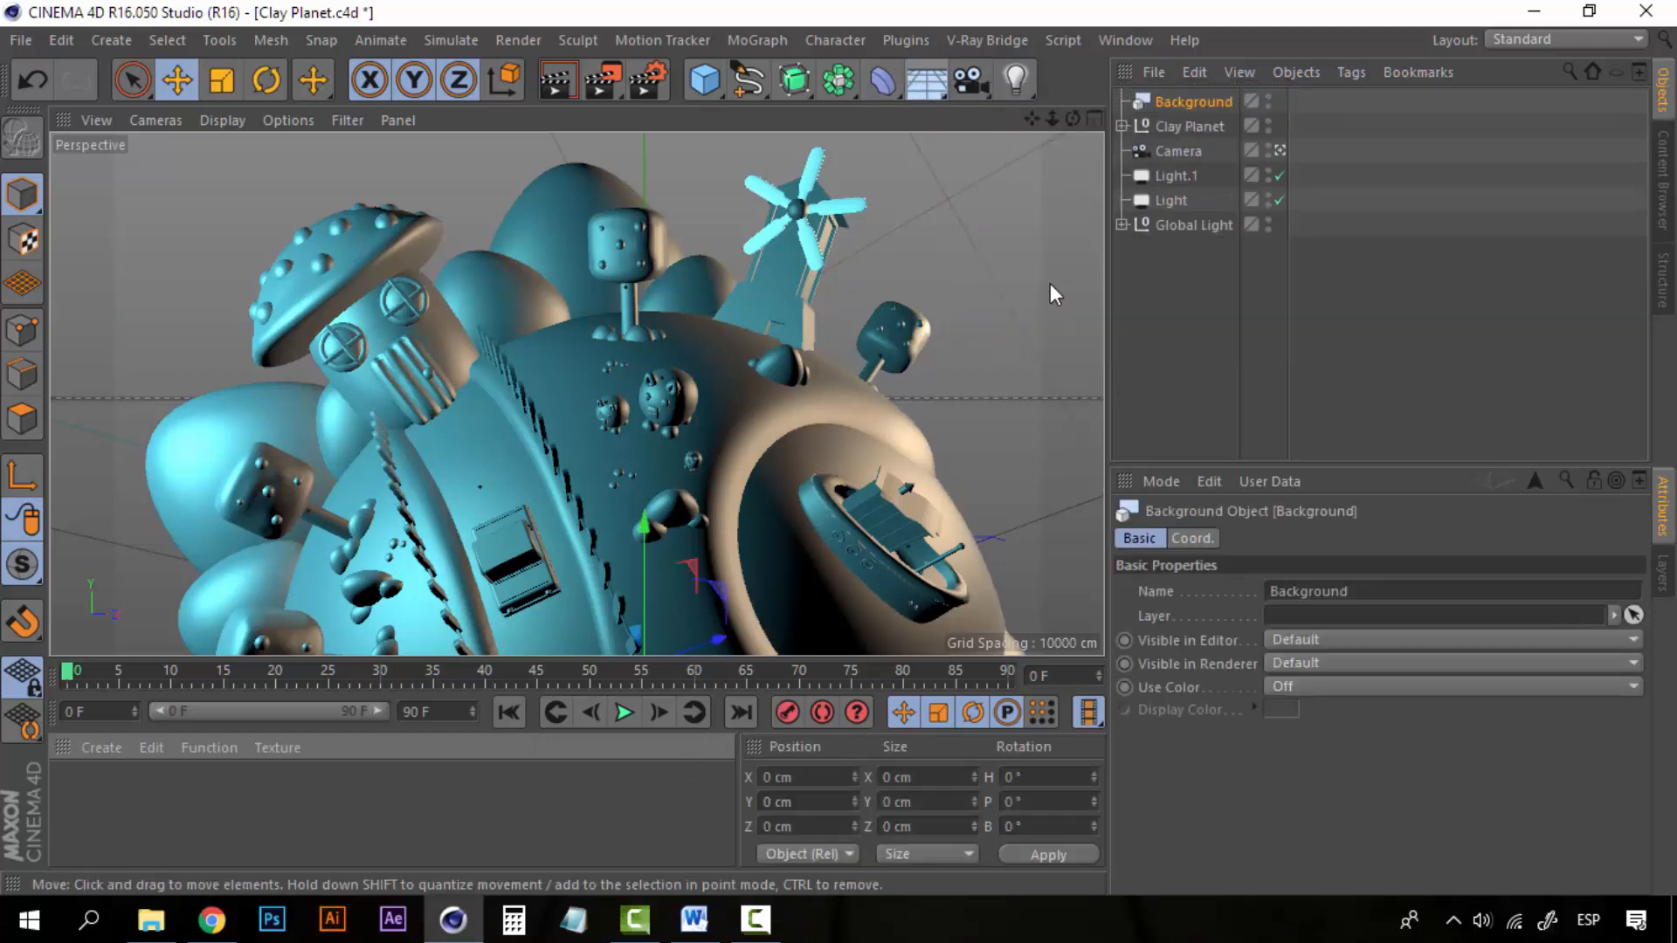
{"action": "left_click_drag", "start_coordinate": [1211, 263], "coordinate": [1208, 272]}
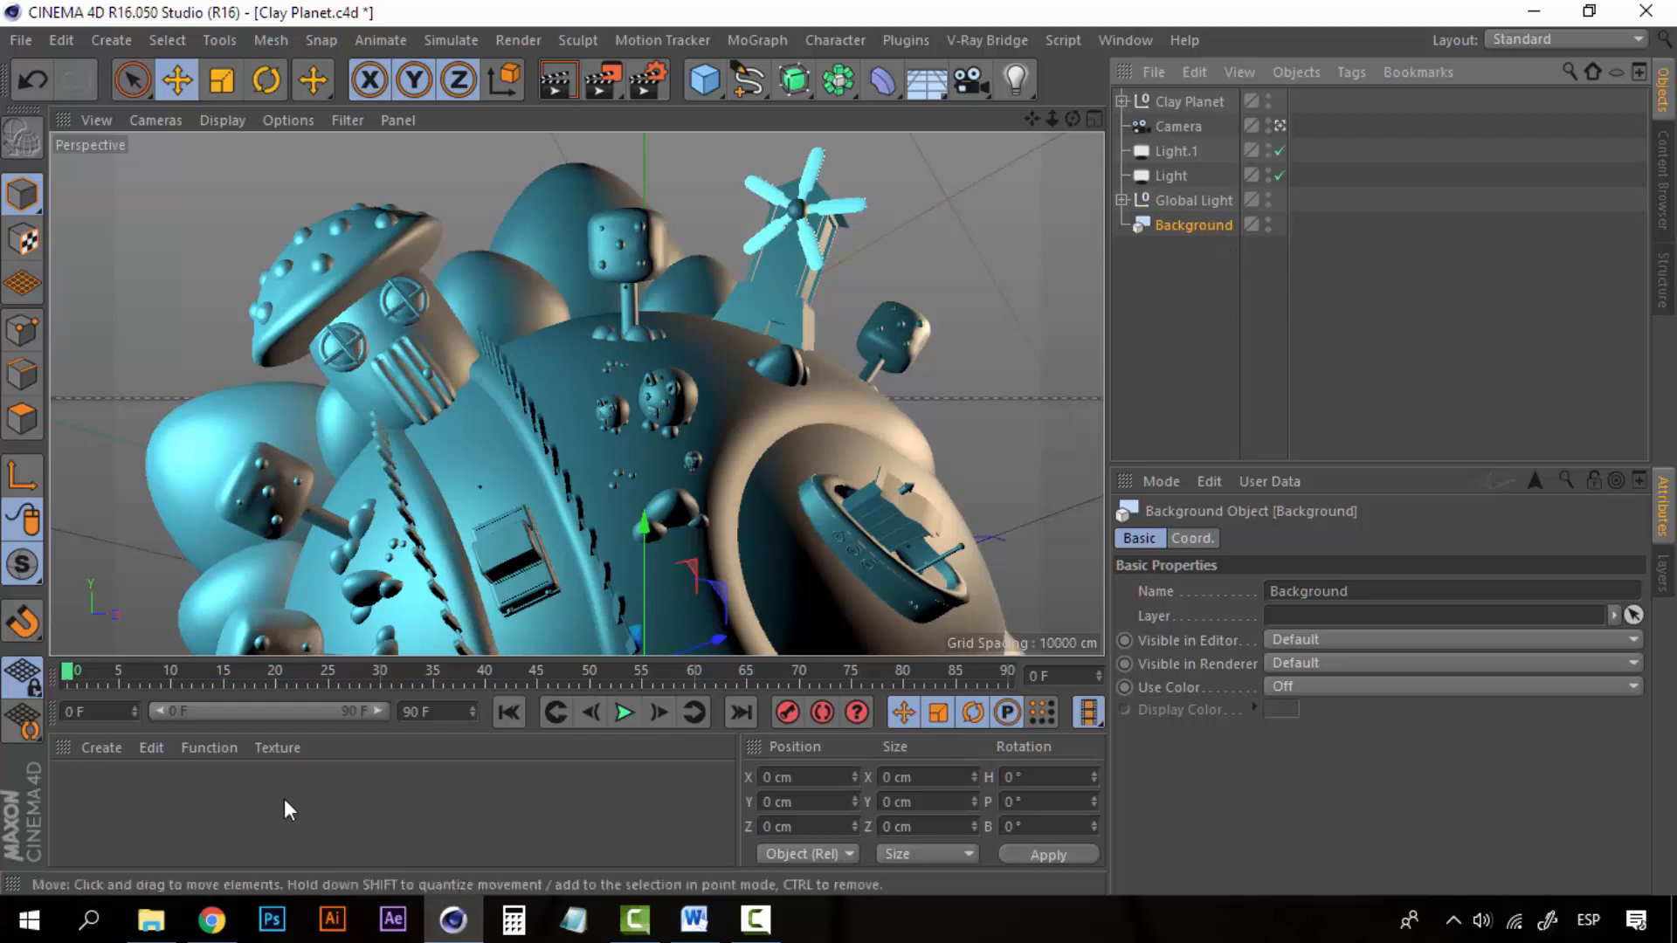
Create a new material and load a Gradient shader as the texture of its Color channel
{"action": "double_click", "coordinate": [244, 807]}
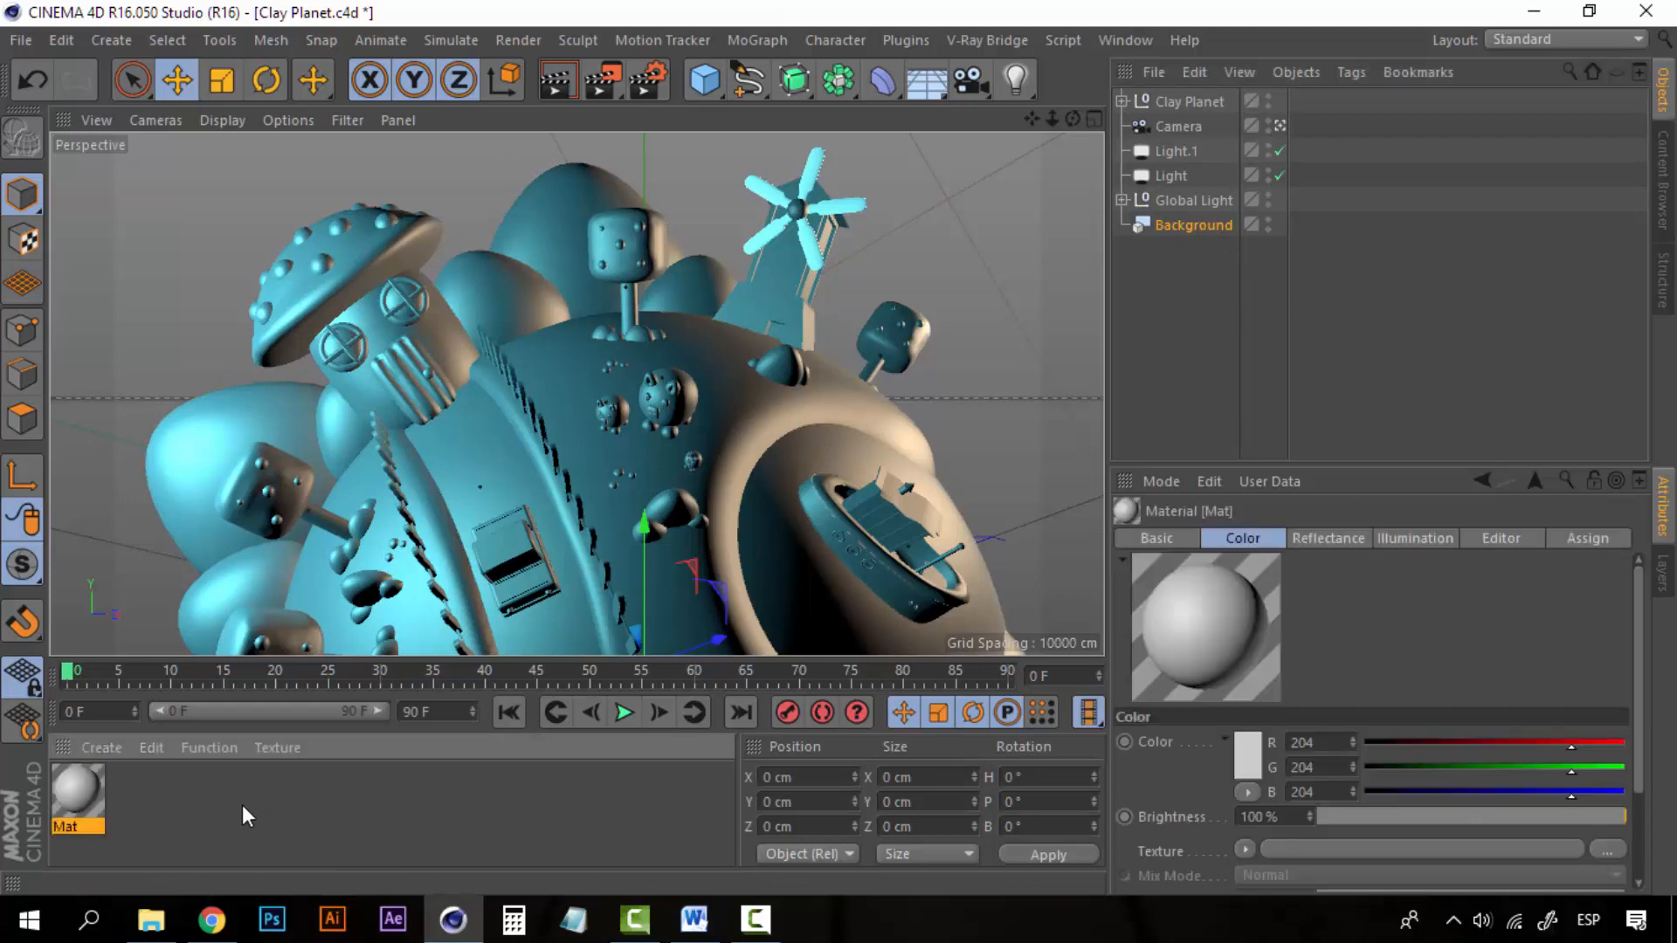
{"action": "double_click", "coordinate": [84, 786]}
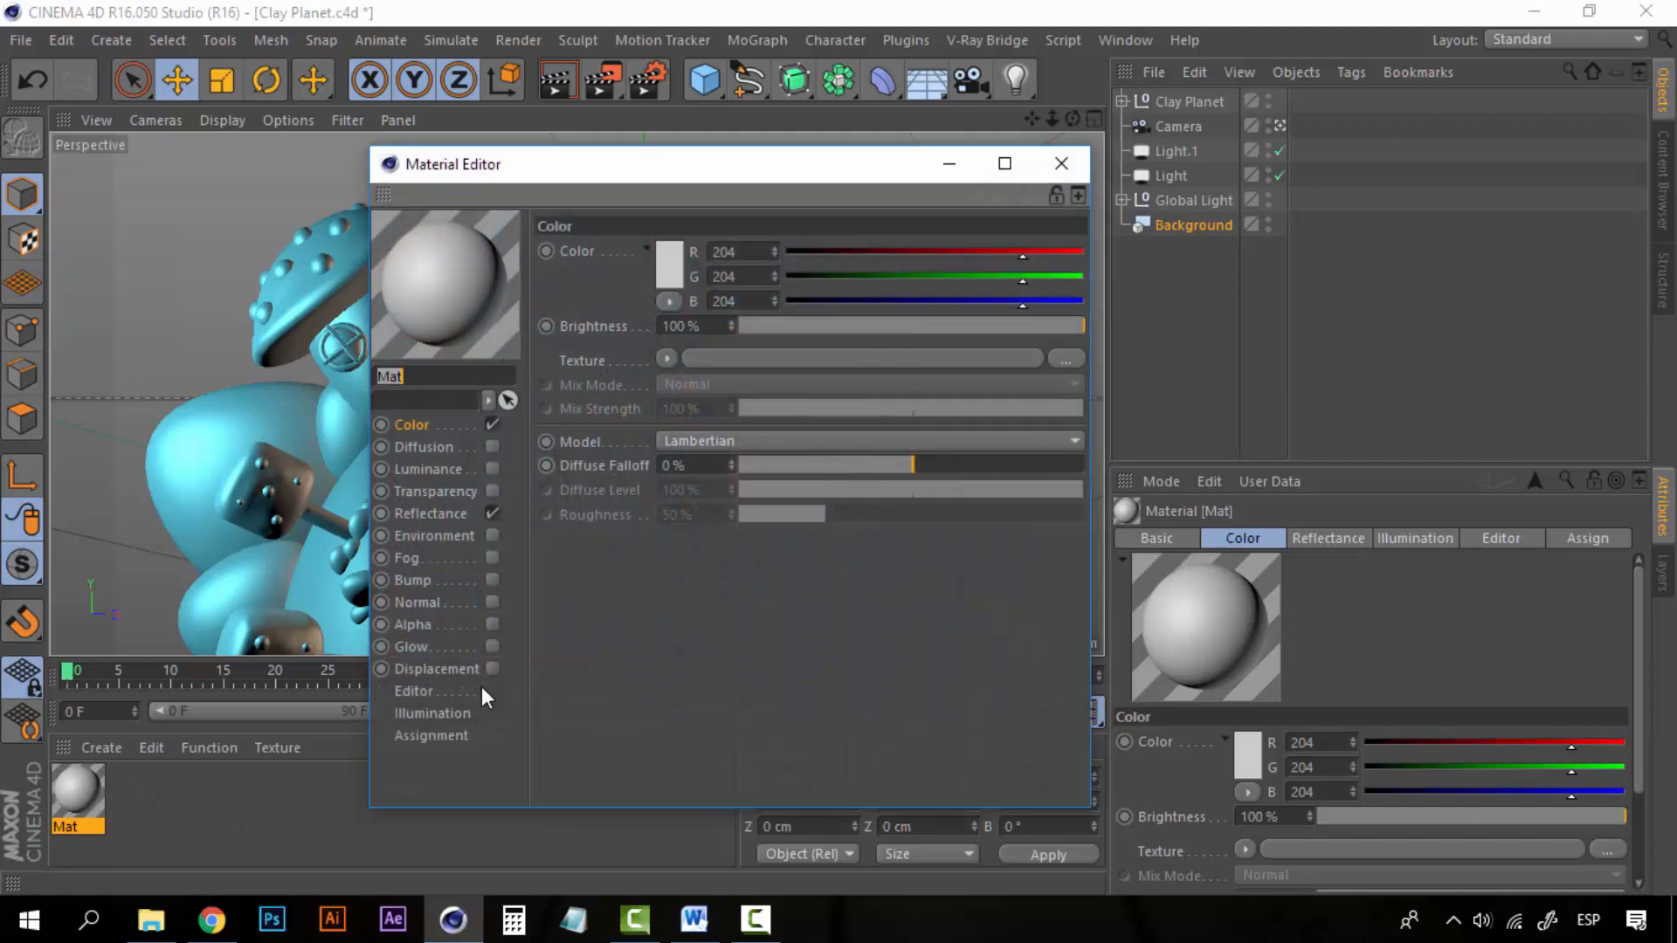
{"action": "left_click", "coordinate": [678, 260]}
{"action": "left_click", "coordinate": [725, 383]}
{"action": "left_click", "coordinate": [669, 360]}
{"action": "left_click", "coordinate": [704, 565]}
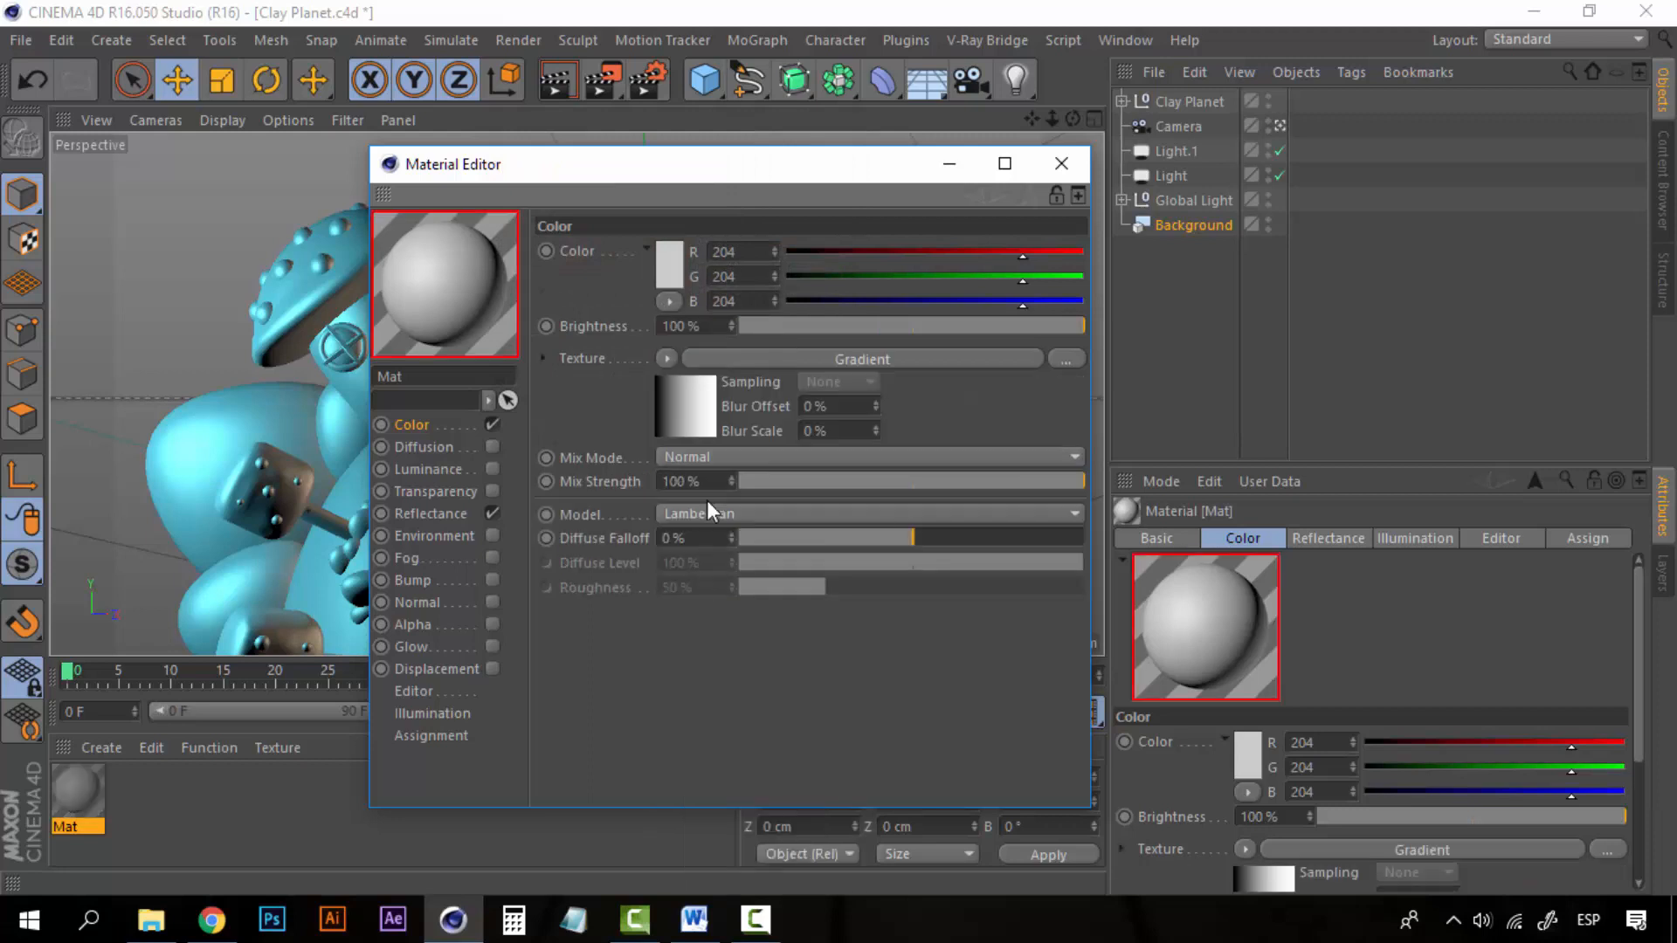
Set the gradient type to 2D - V and shift its midpoint slightly toward the white end
{"action": "left_click", "coordinate": [704, 401]}
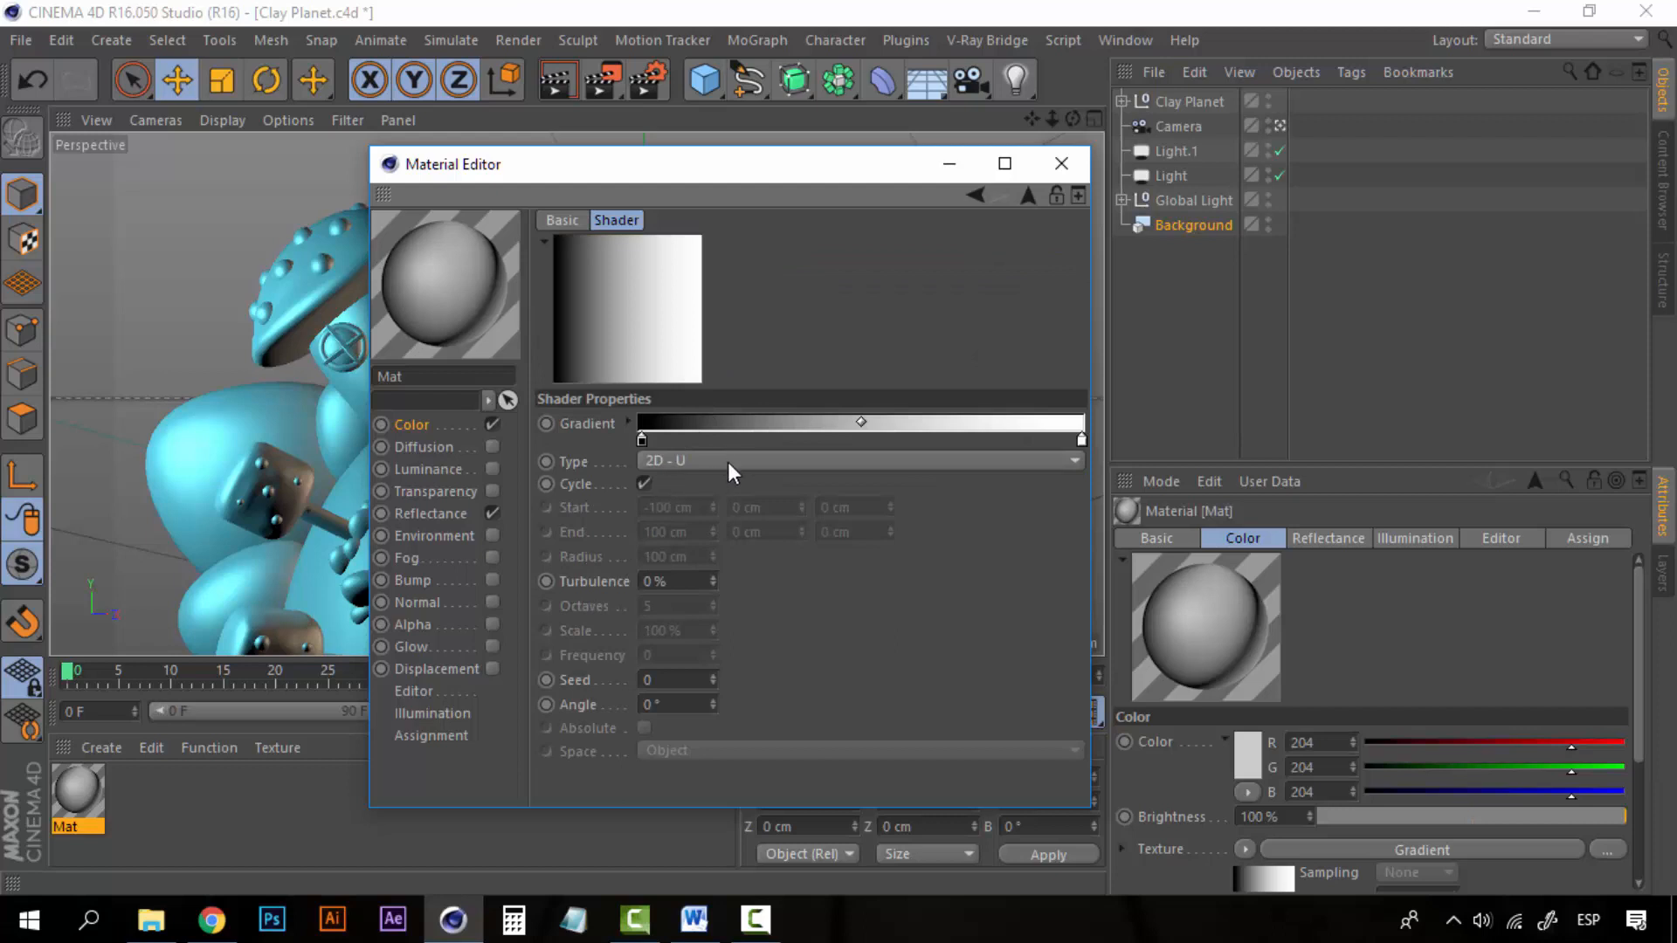
{"action": "left_click", "coordinate": [704, 460]}
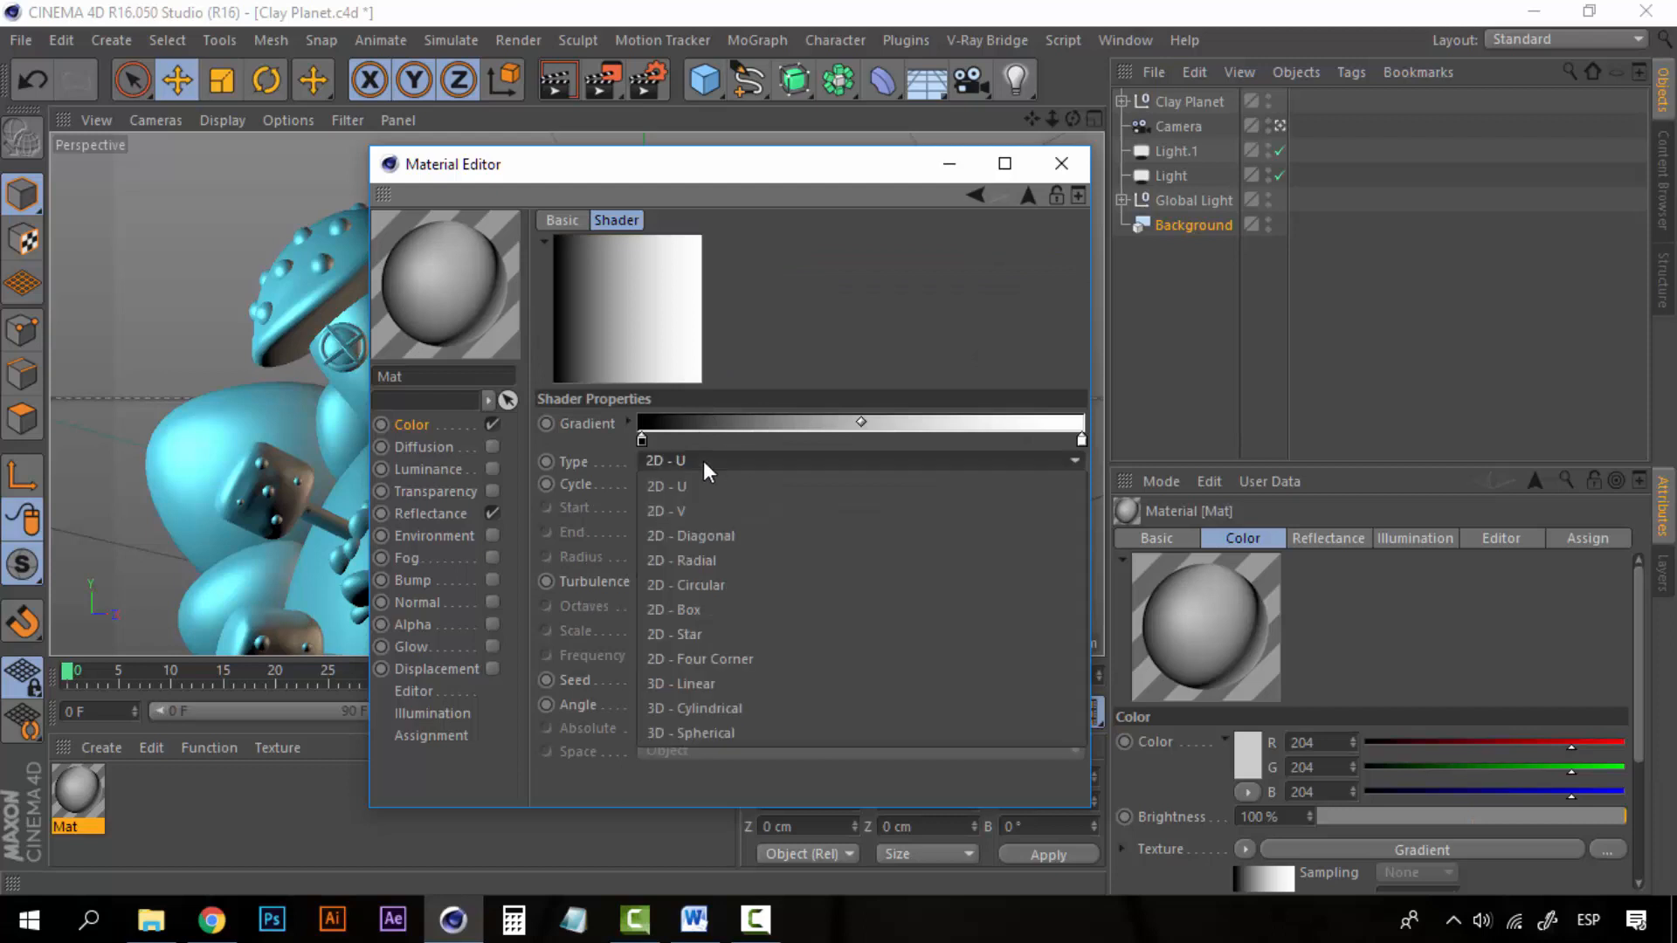
{"action": "left_click", "coordinate": [693, 512]}
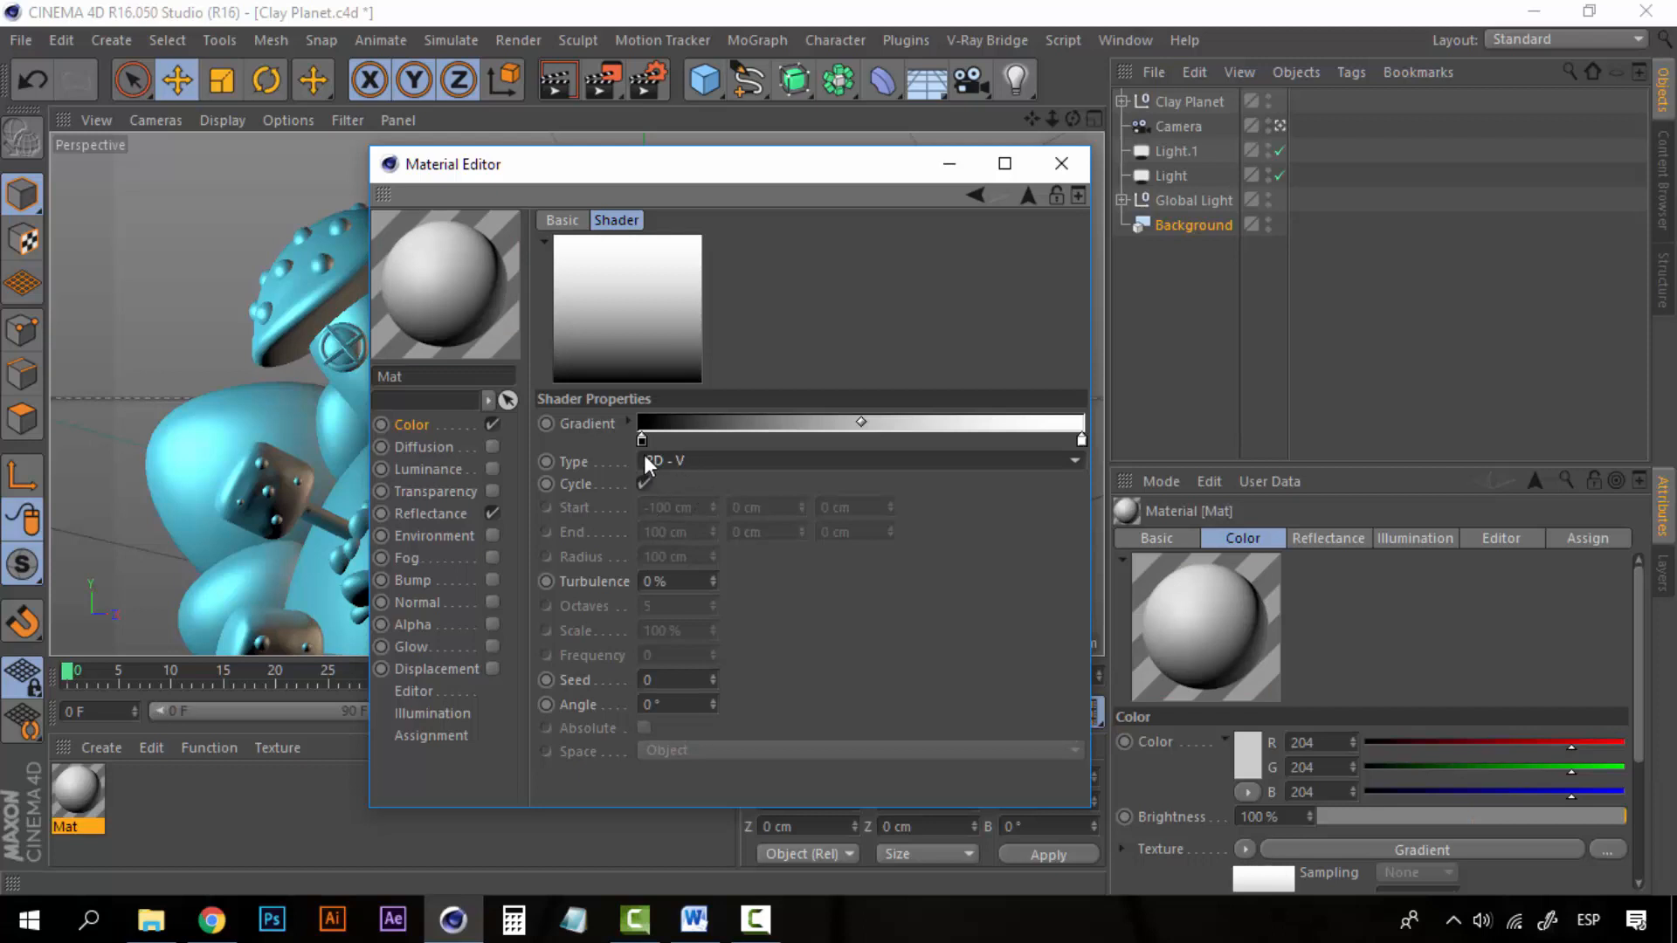
{"action": "left_click_drag", "start_coordinate": [865, 421], "coordinate": [930, 419]}
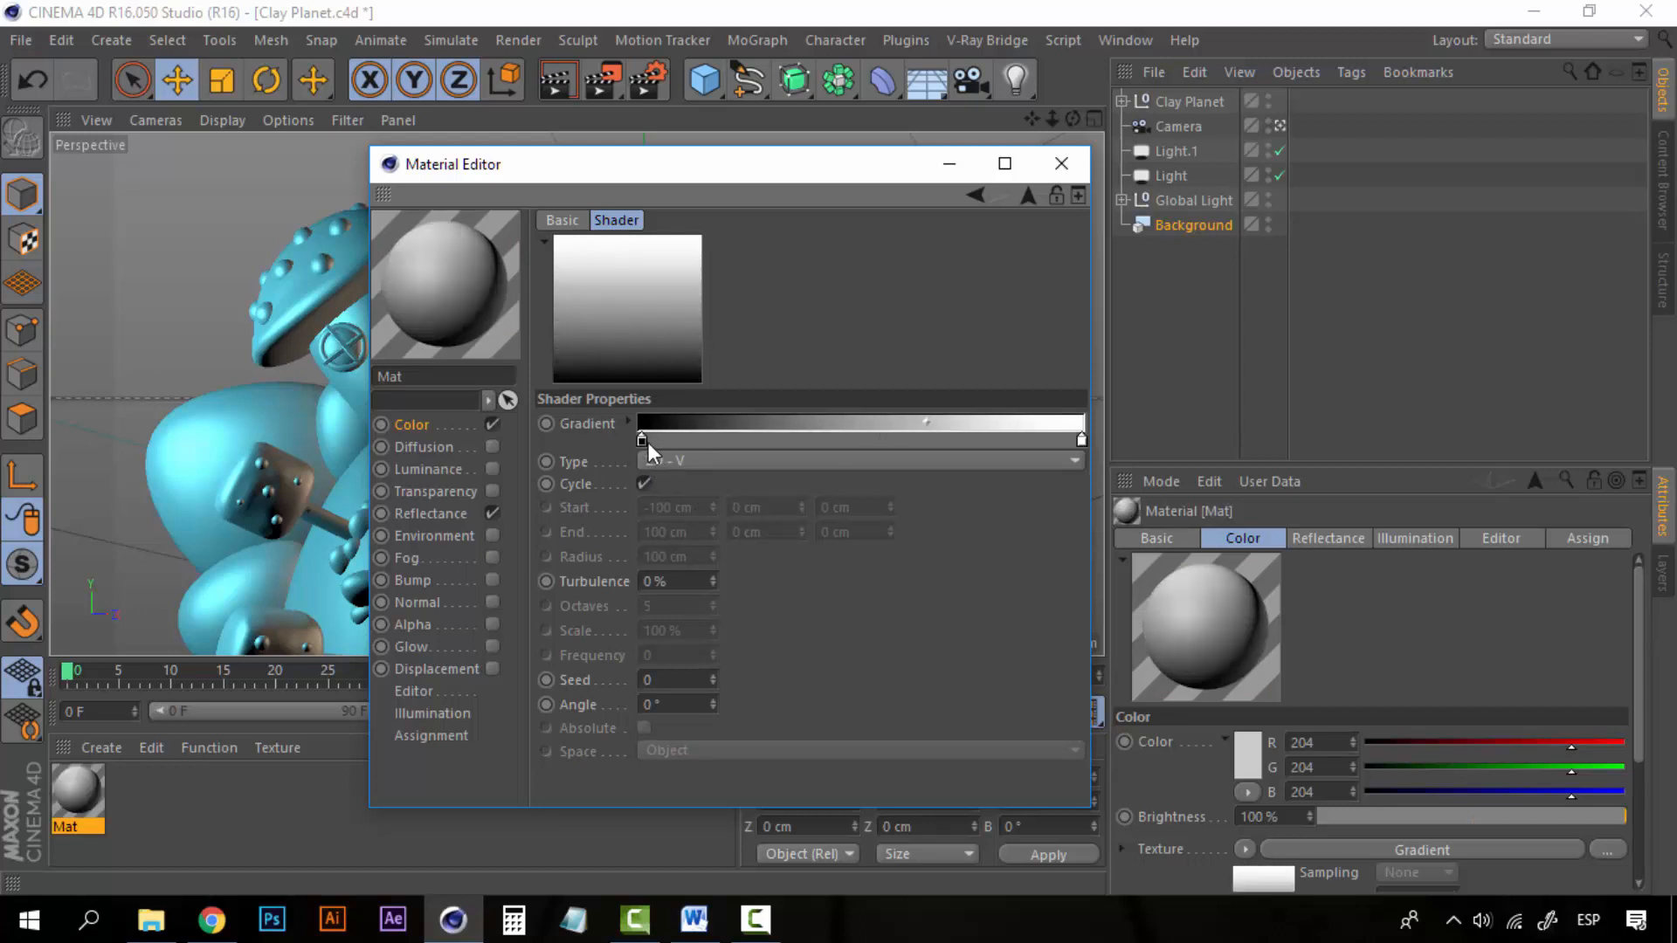
Change the gradient's white knot to light blue, RGB 103, 214, 255
{"action": "double_click", "coordinate": [1081, 440]}
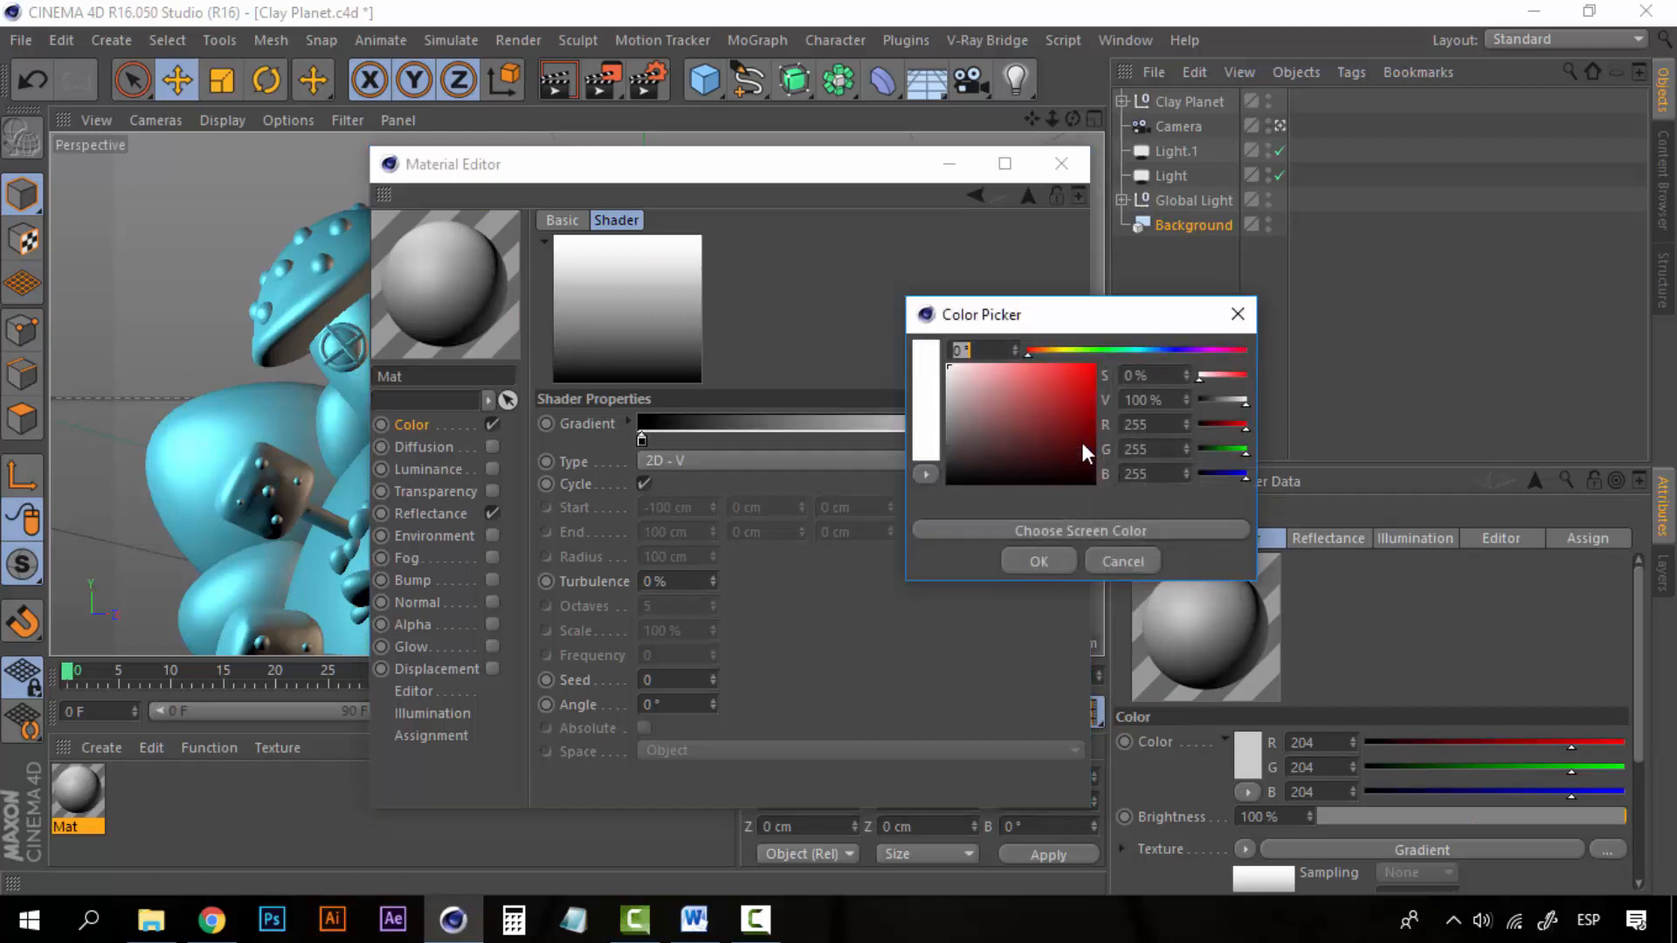
{"action": "left_click", "coordinate": [1145, 351]}
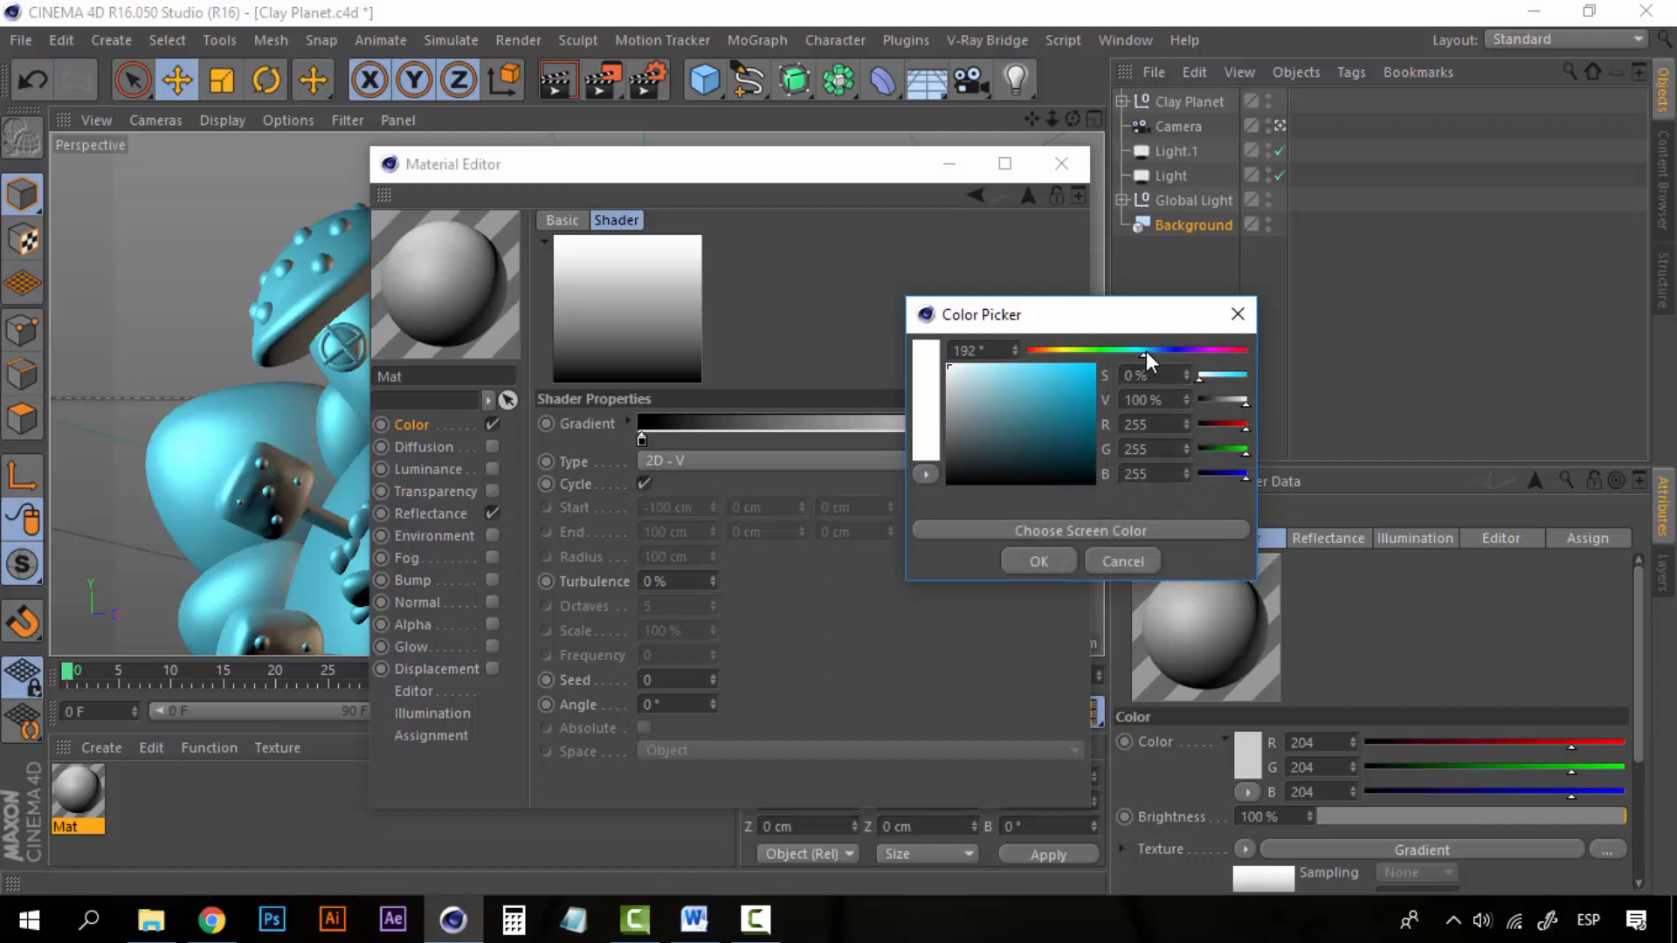
{"action": "left_click", "coordinate": [1022, 365]}
{"action": "left_click_drag", "start_coordinate": [1022, 332], "coordinate": [1037, 304]}
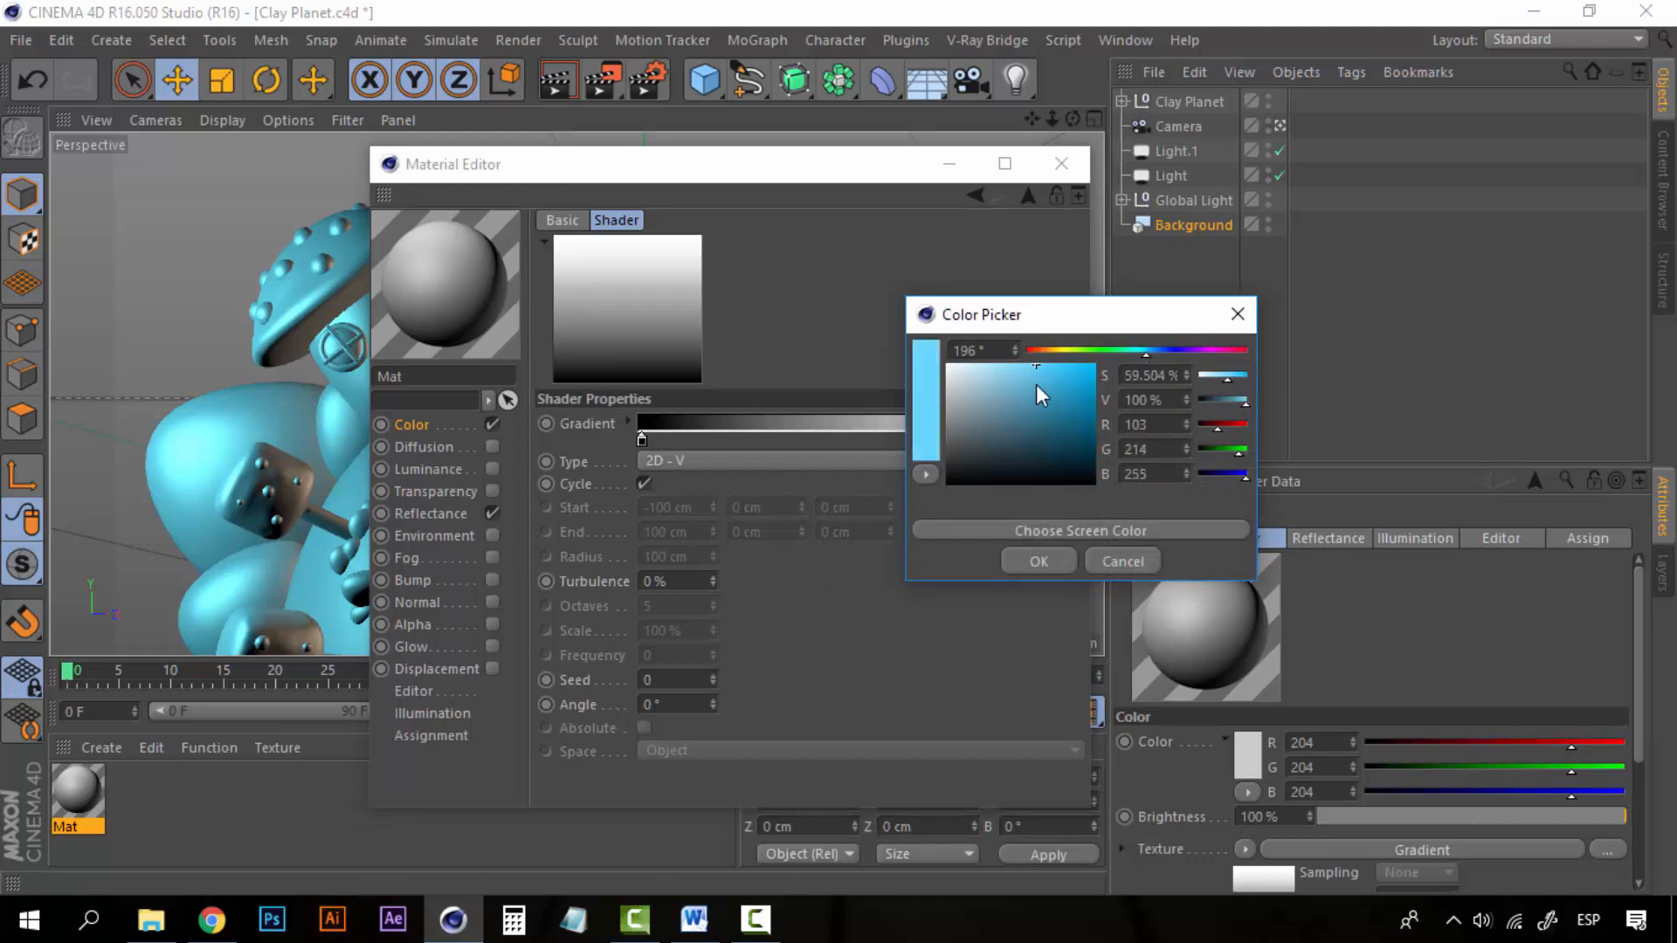
{"action": "left_click", "coordinate": [1066, 563]}
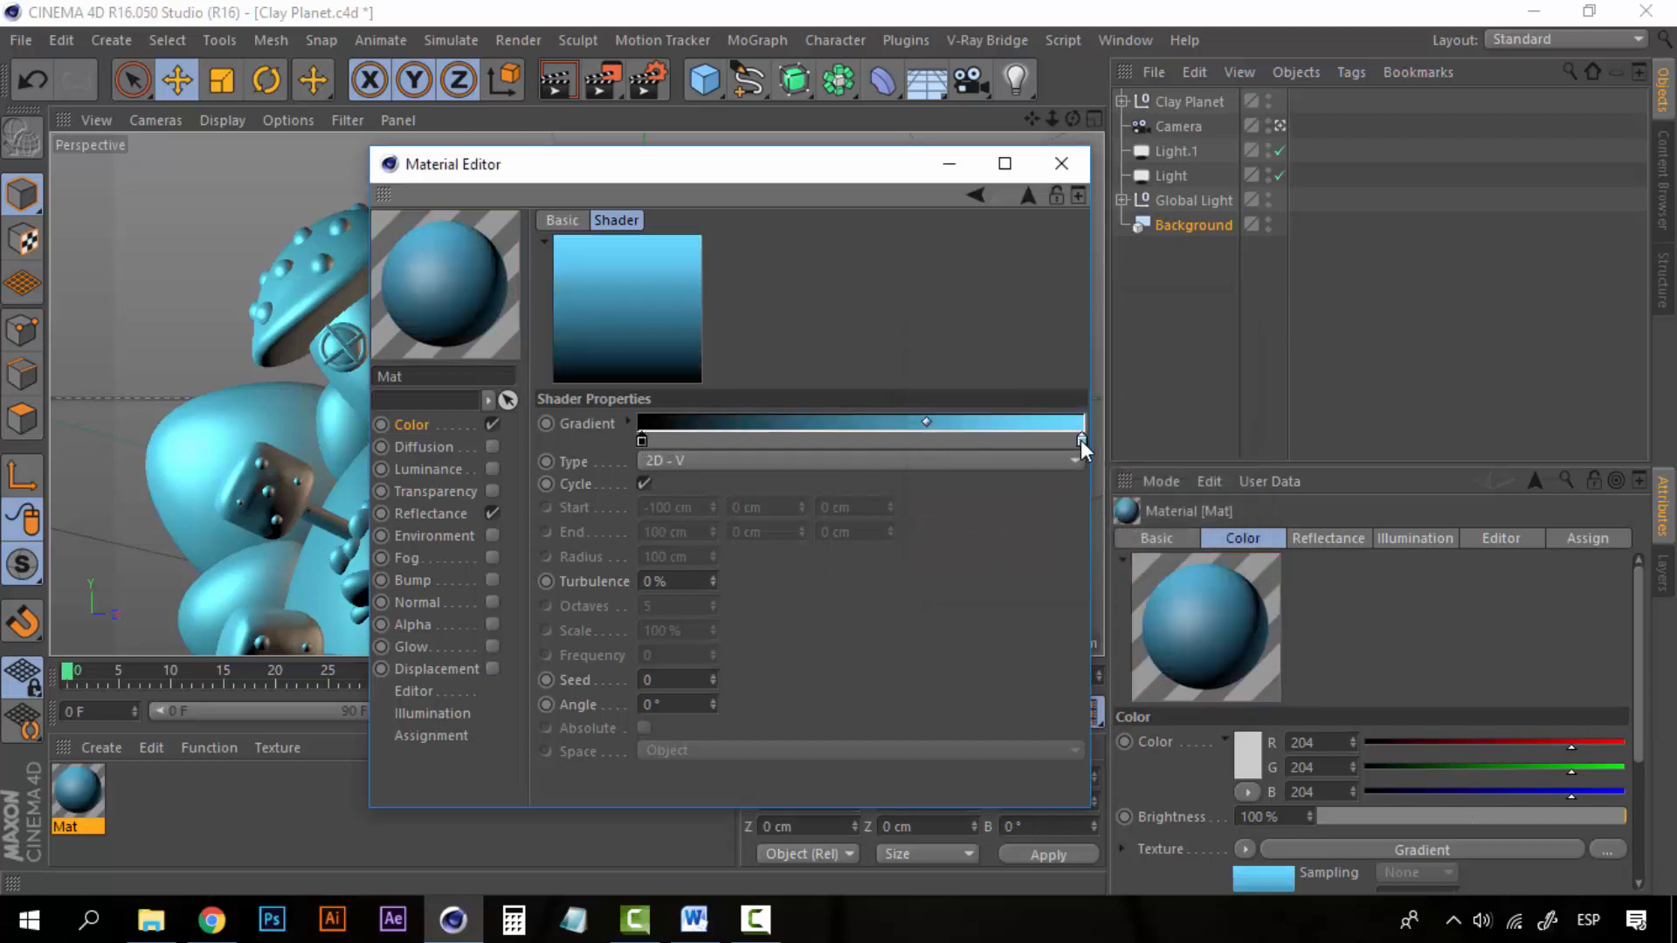
Replace the gradient's black knot with a copy of the blue one and recolour it pale blue, RGB 200, 240, 255
{"action": "left_click_drag", "start_coordinate": [1081, 439], "coordinate": [616, 540], "text": "ctrl"}
{"action": "left_click_drag", "start_coordinate": [743, 439], "coordinate": [627, 444]}
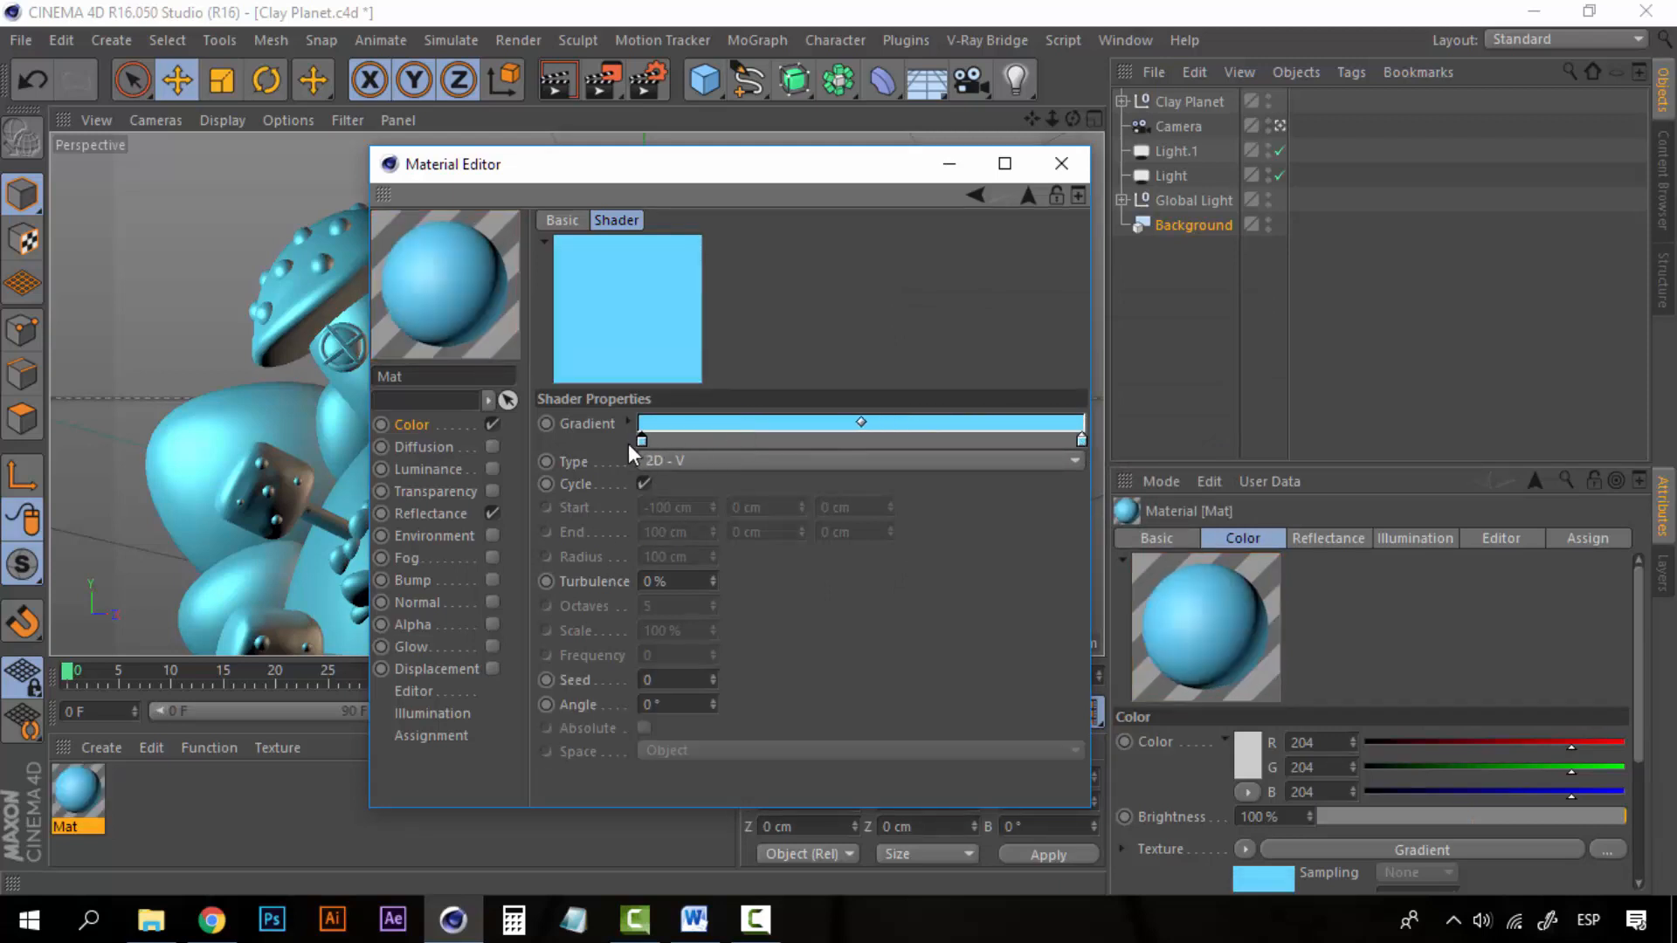
{"action": "double_click", "coordinate": [641, 442]}
{"action": "left_click_drag", "start_coordinate": [607, 375], "coordinate": [559, 353]}
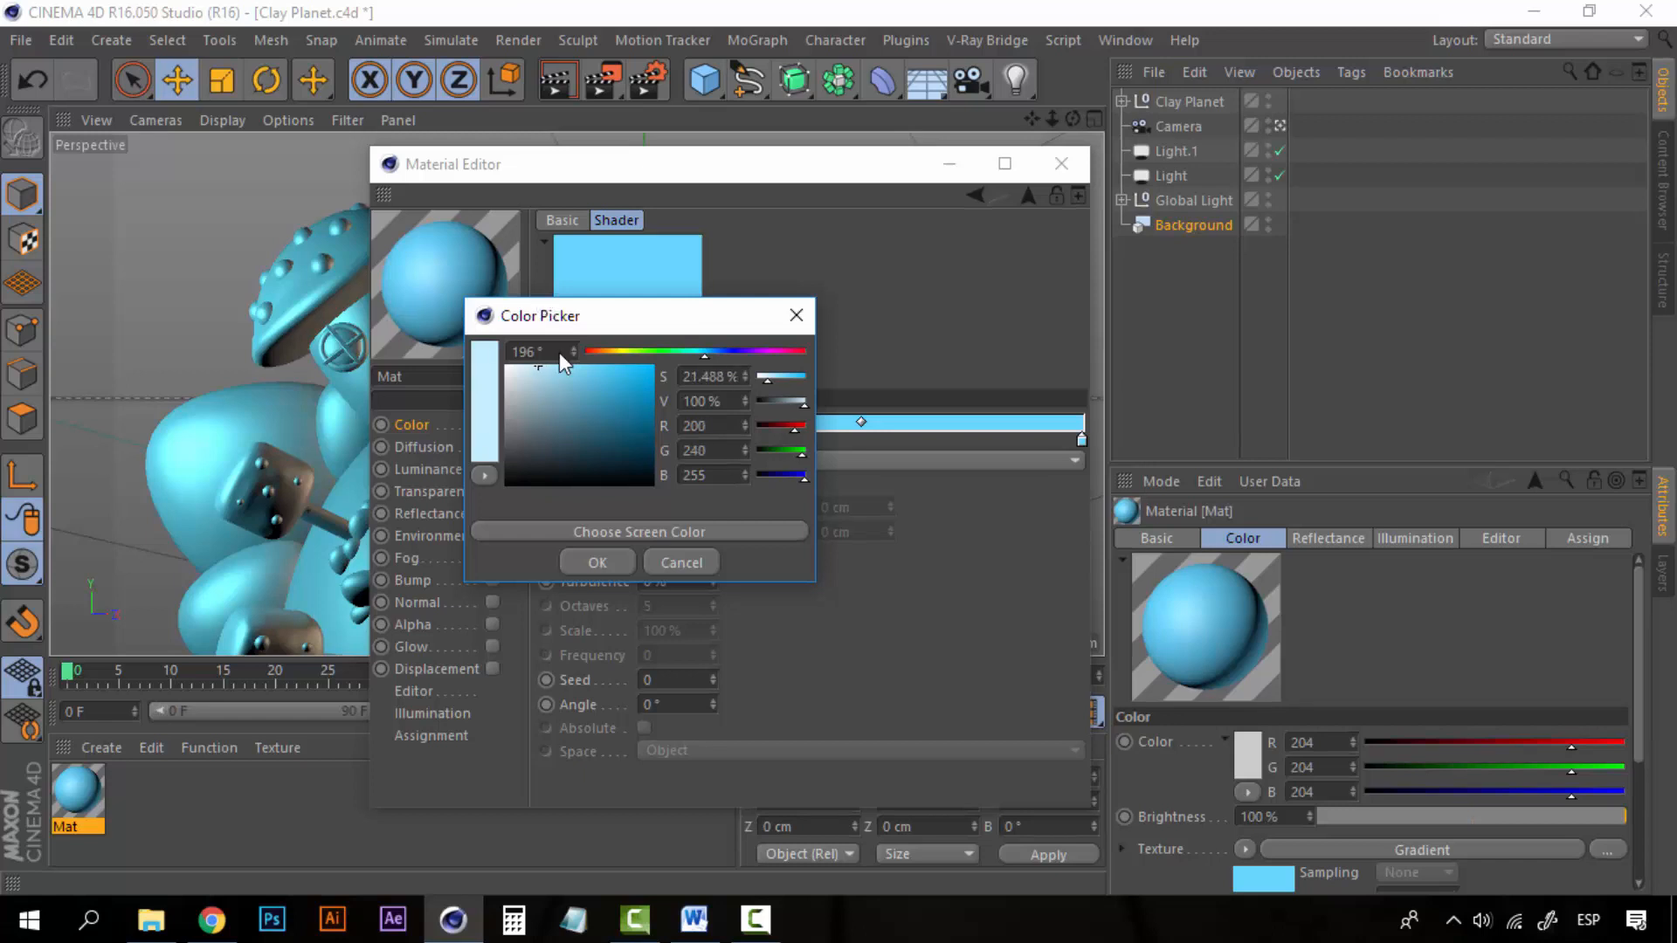
{"action": "left_click", "coordinate": [611, 568]}
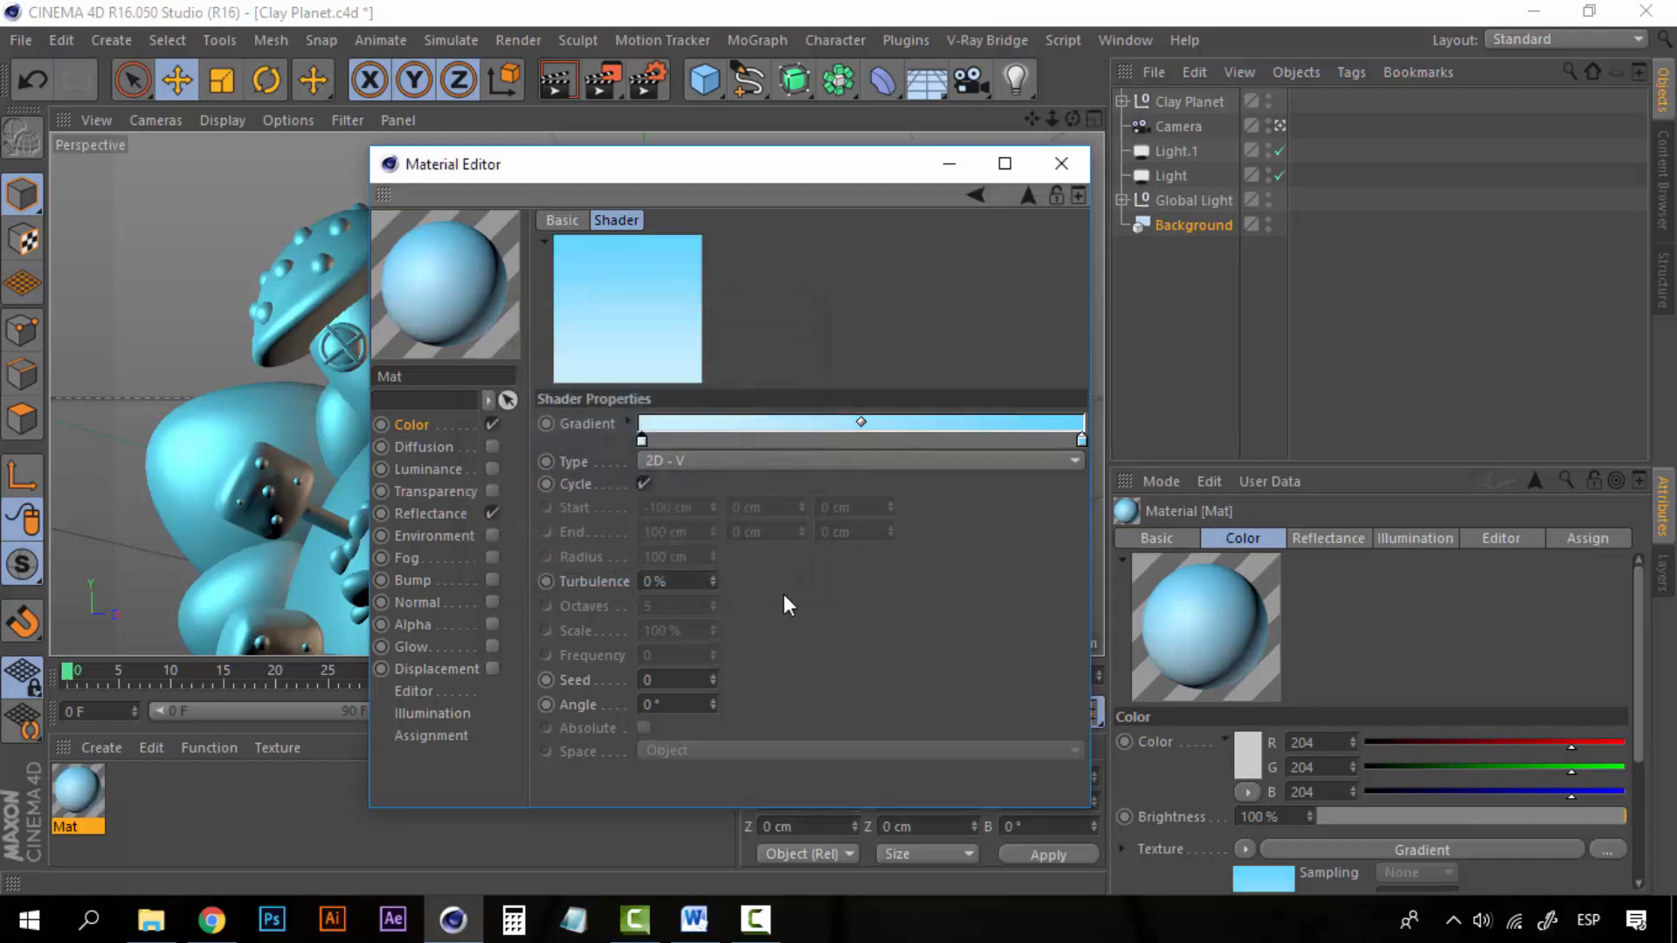
Deepen the gradient's blue end knot to RGB 54, 201, 255 and close the material editor
{"action": "left_click", "coordinate": [709, 412]}
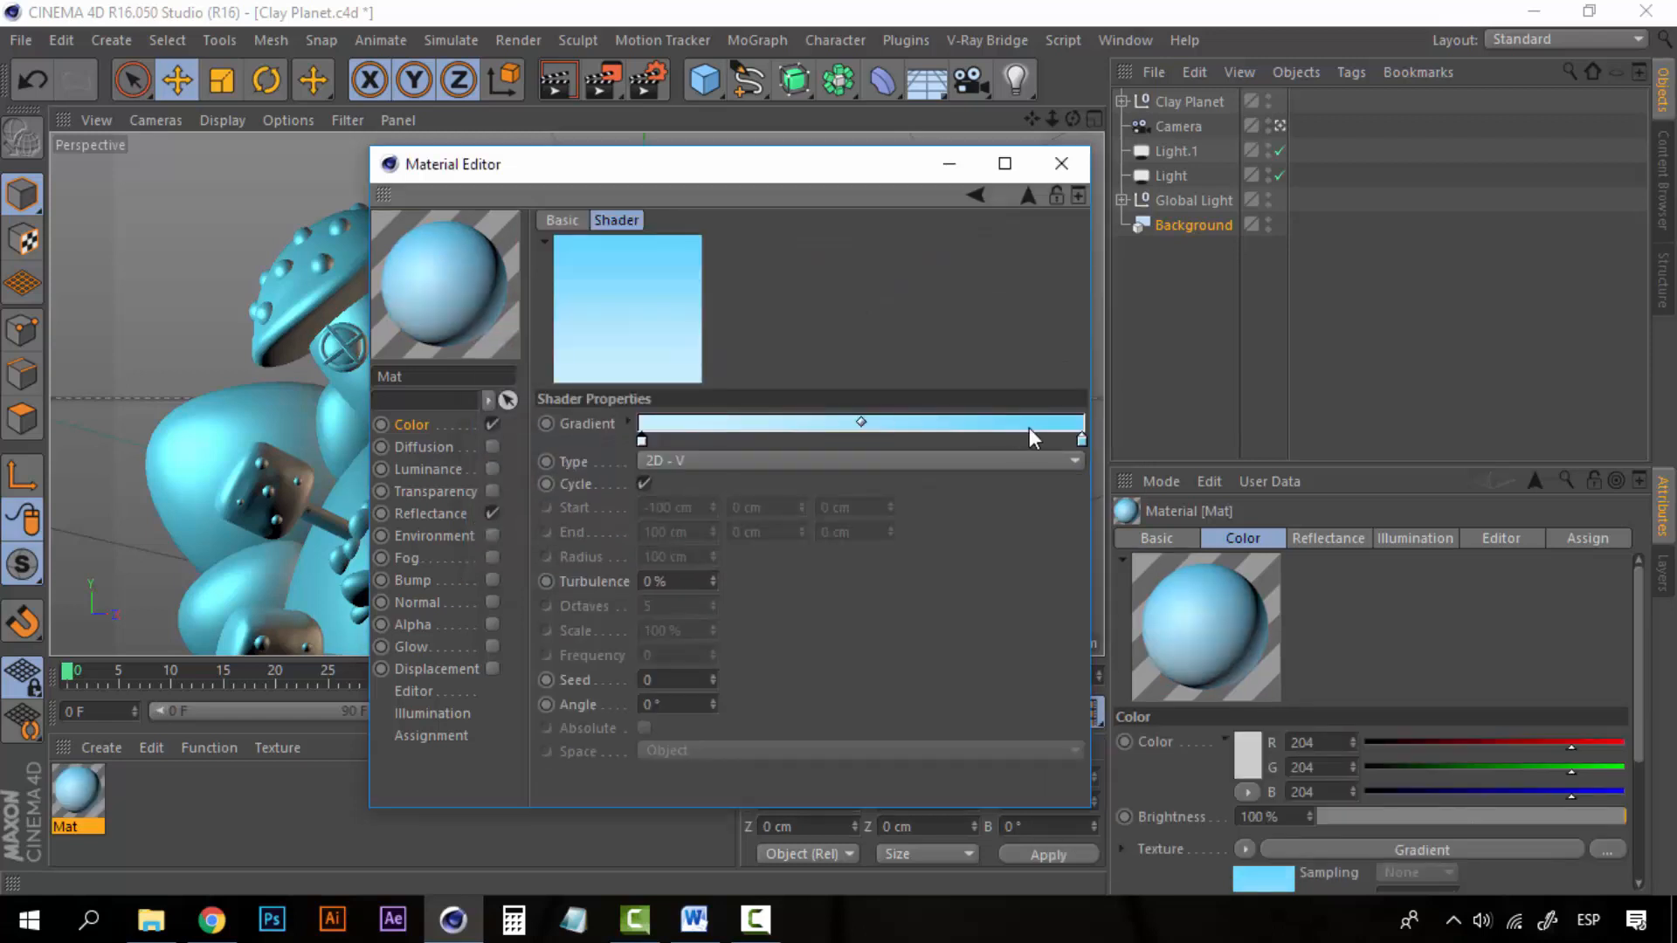
{"action": "double_click", "coordinate": [1083, 439]}
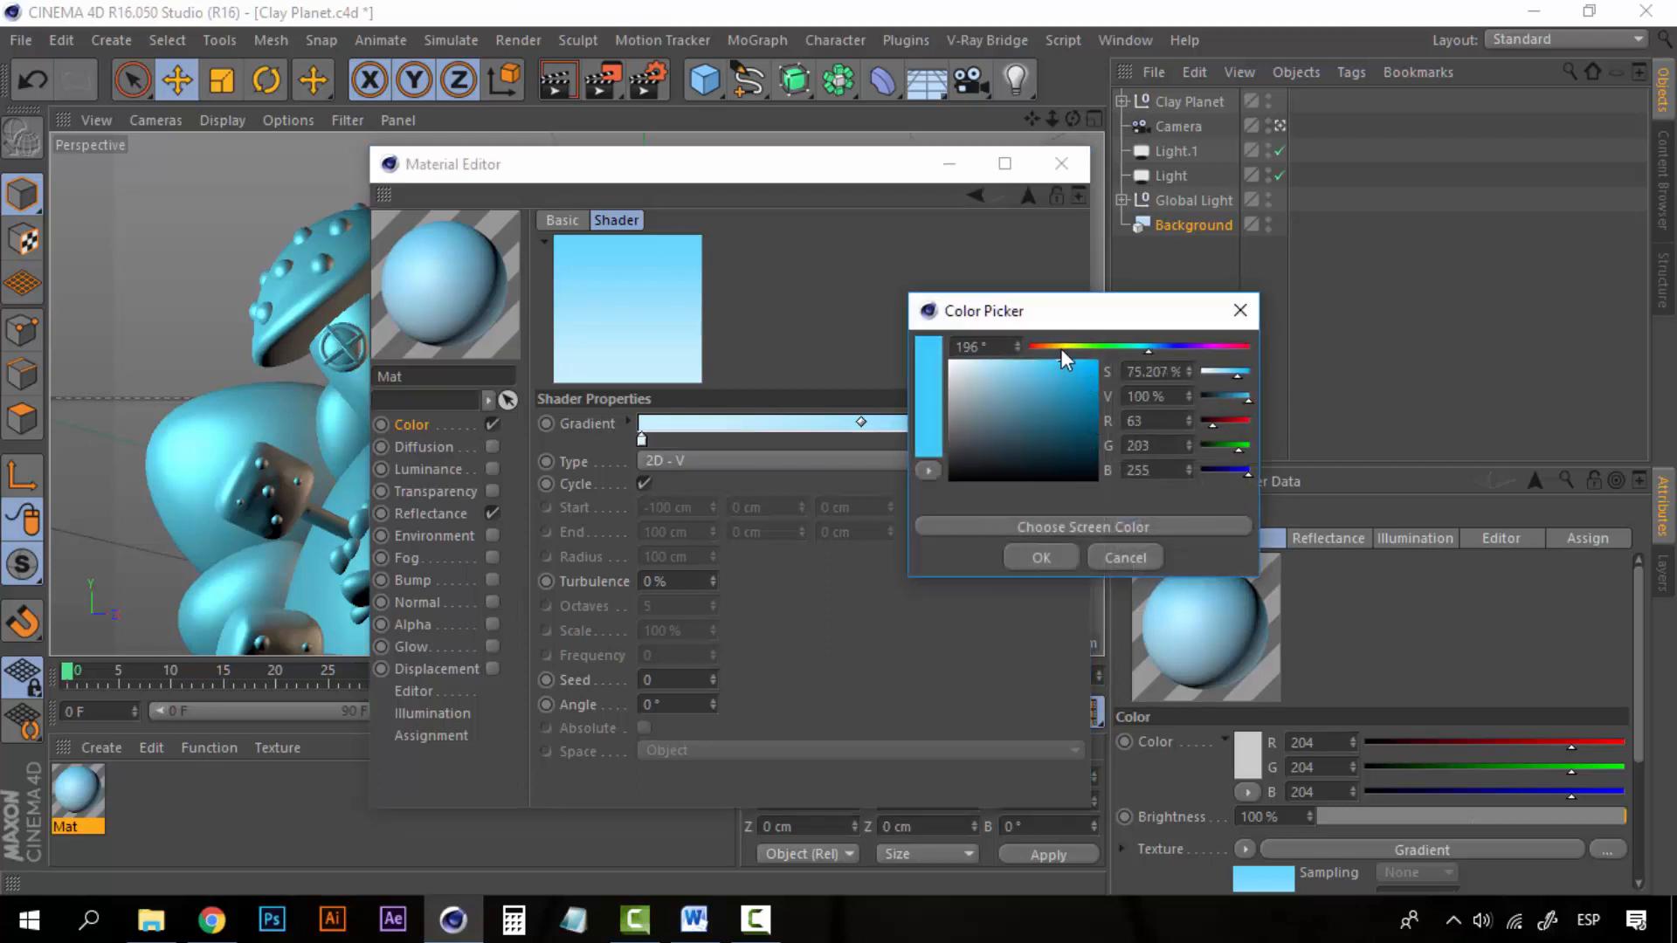
{"action": "left_click_drag", "start_coordinate": [1060, 348], "coordinate": [1066, 344]}
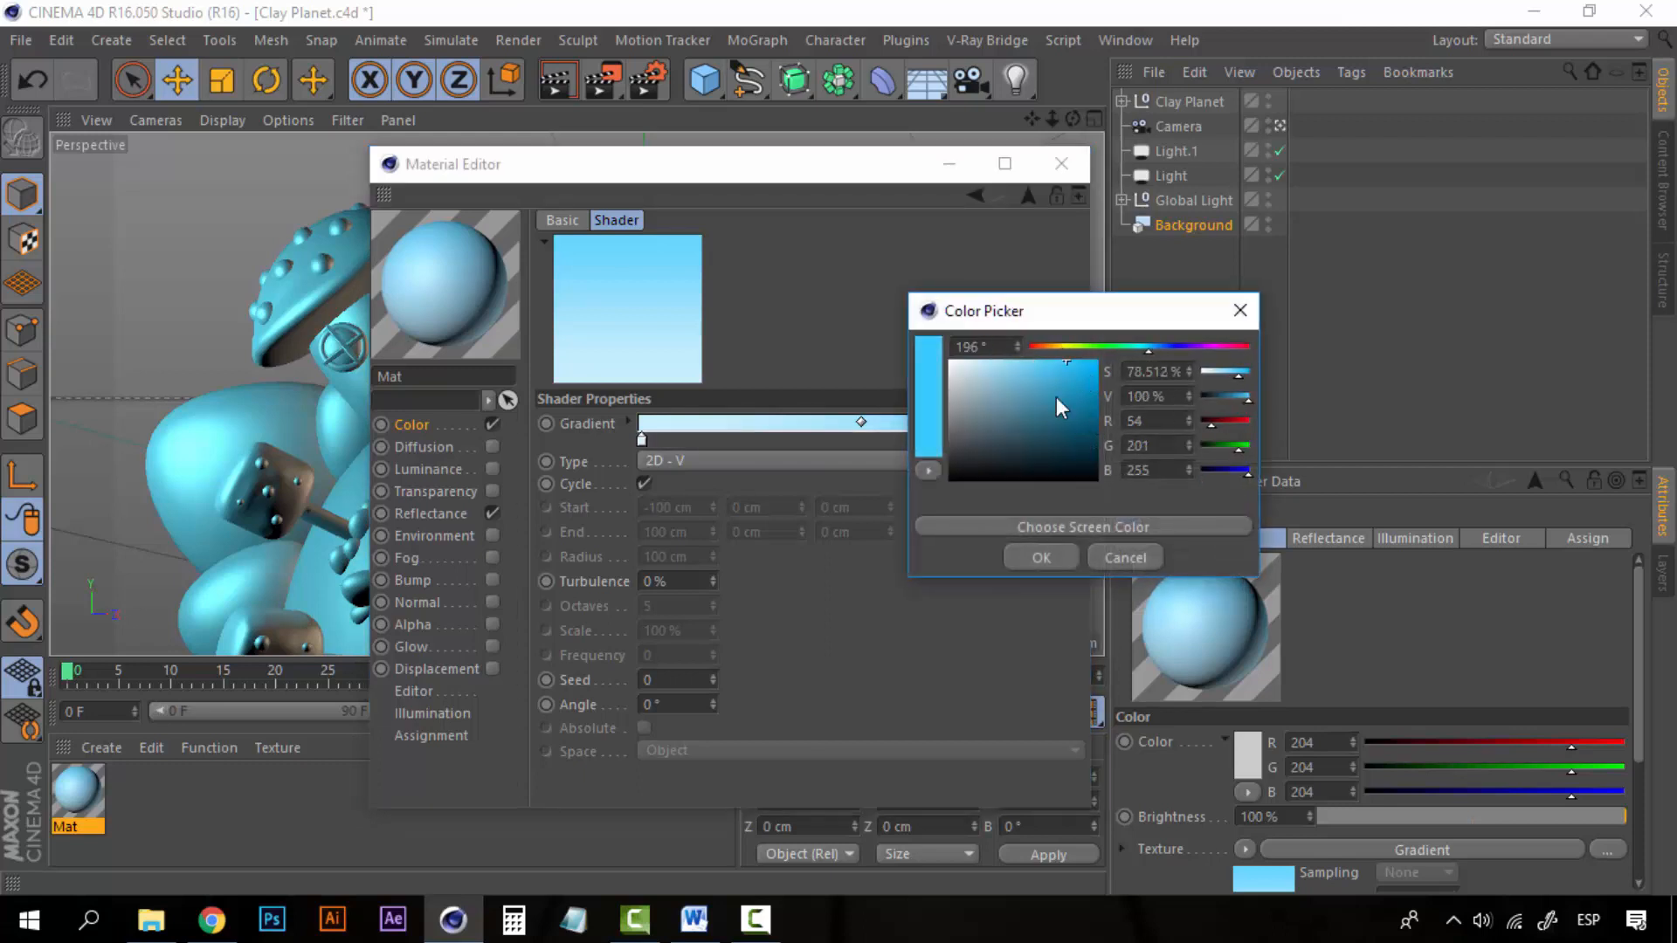
{"action": "left_click", "coordinate": [1039, 553]}
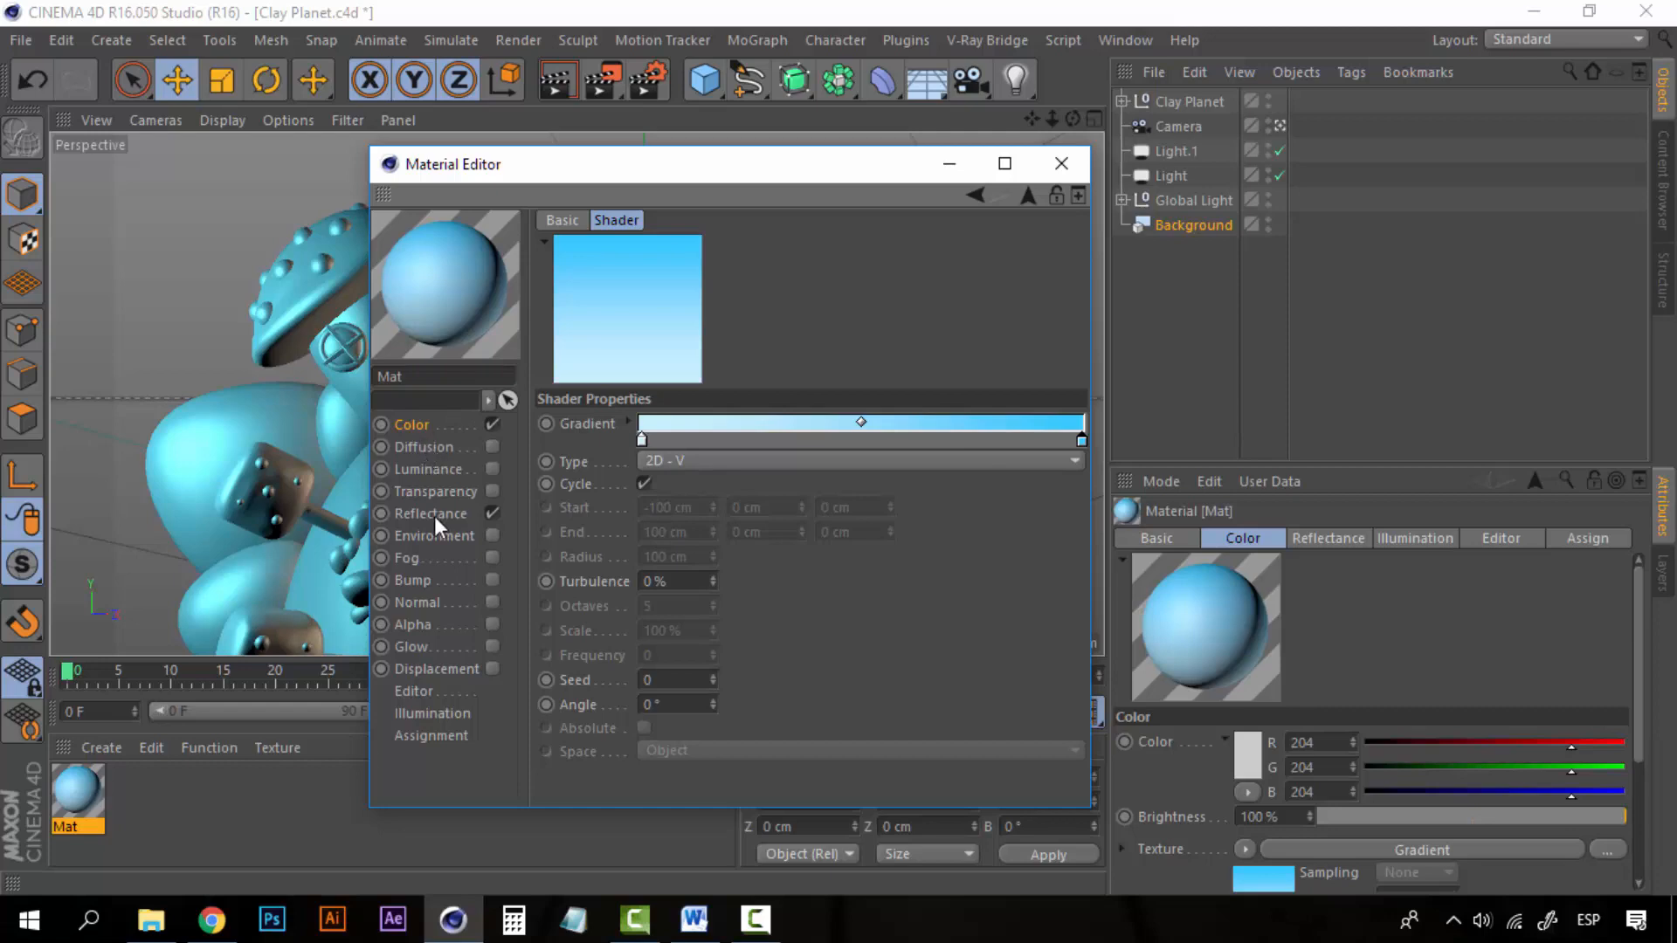
{"action": "left_click", "coordinate": [1062, 164]}
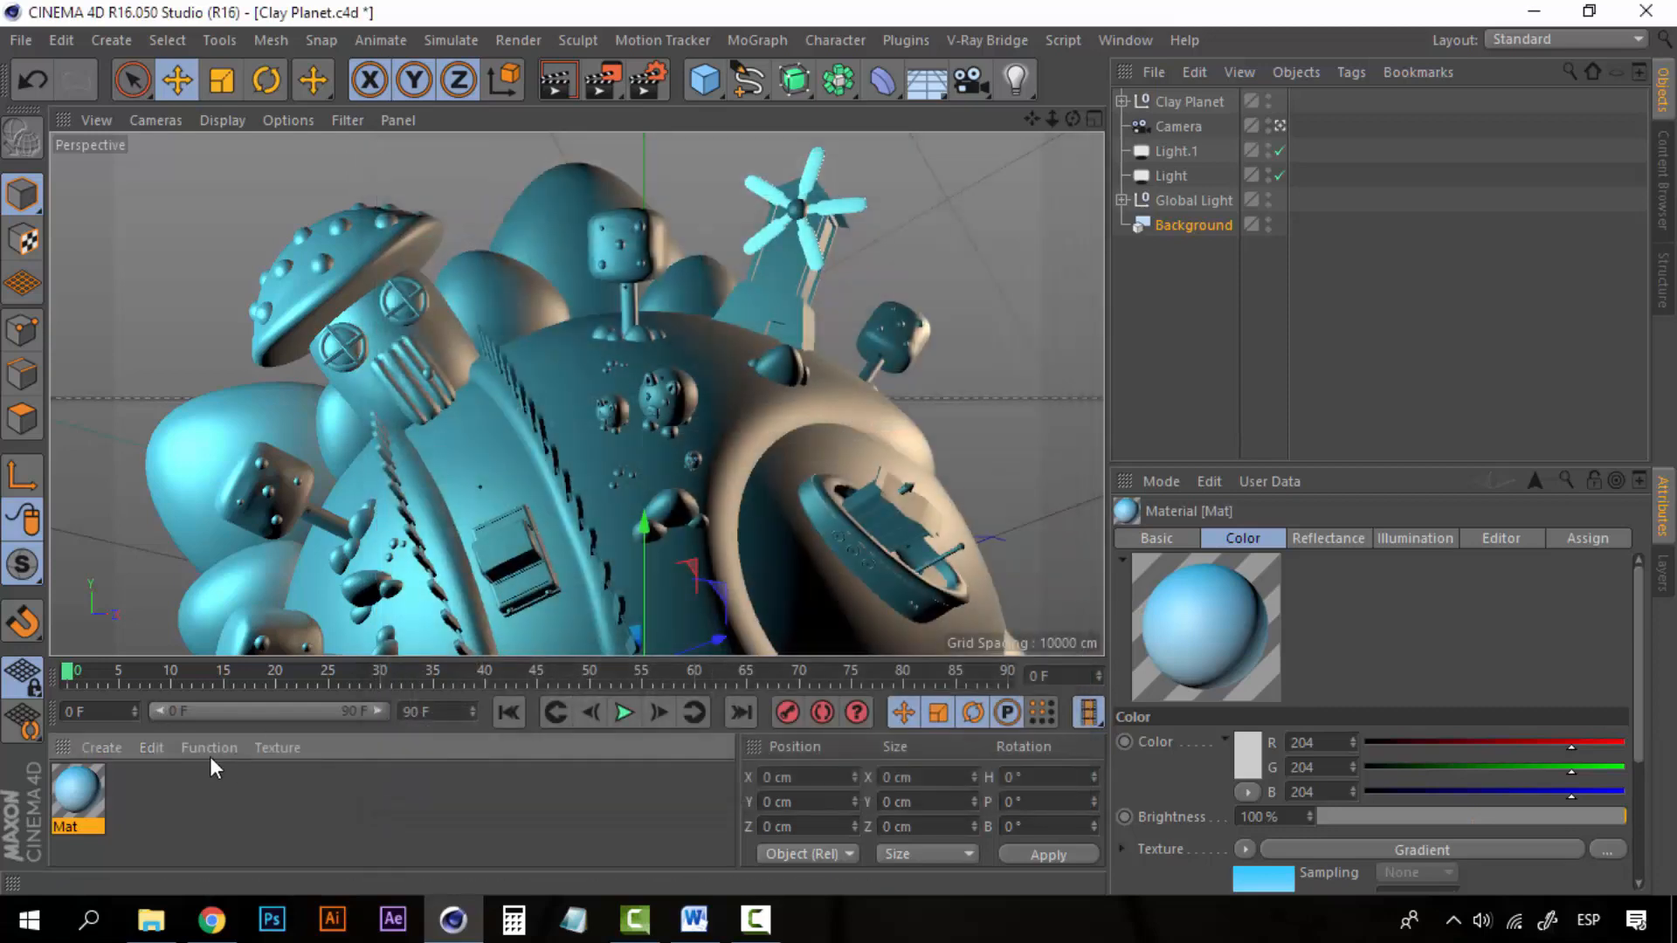
Rename the blue gradient material as Sky
{"action": "right_click", "coordinate": [77, 804]}
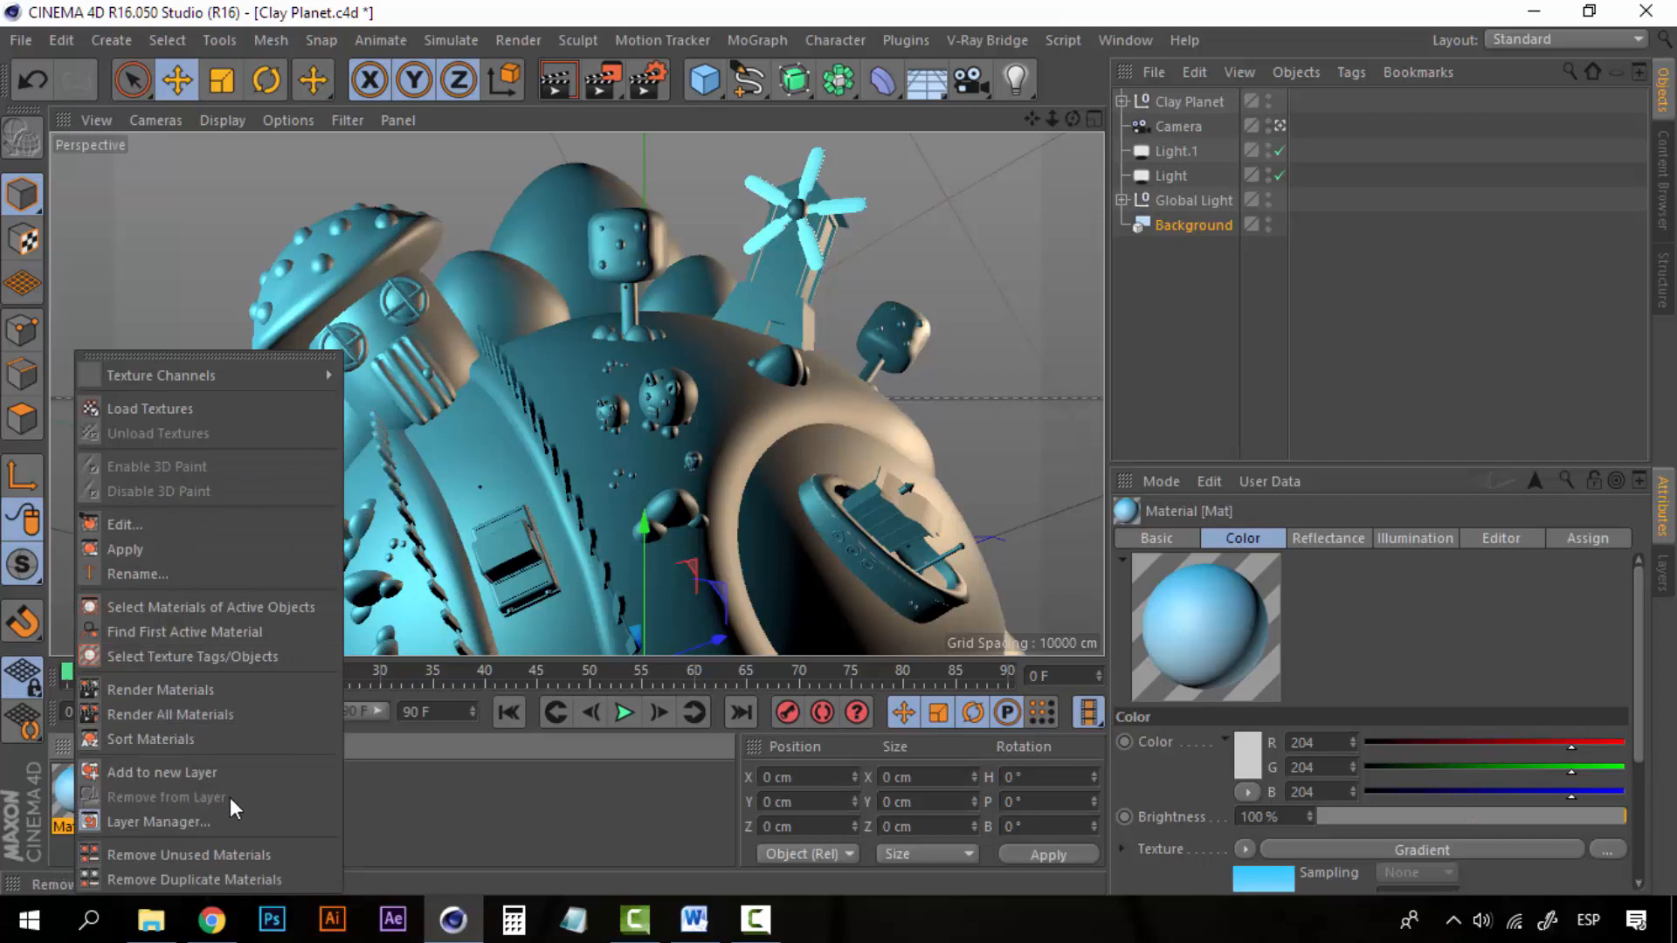
{"action": "left_click", "coordinate": [131, 575]}
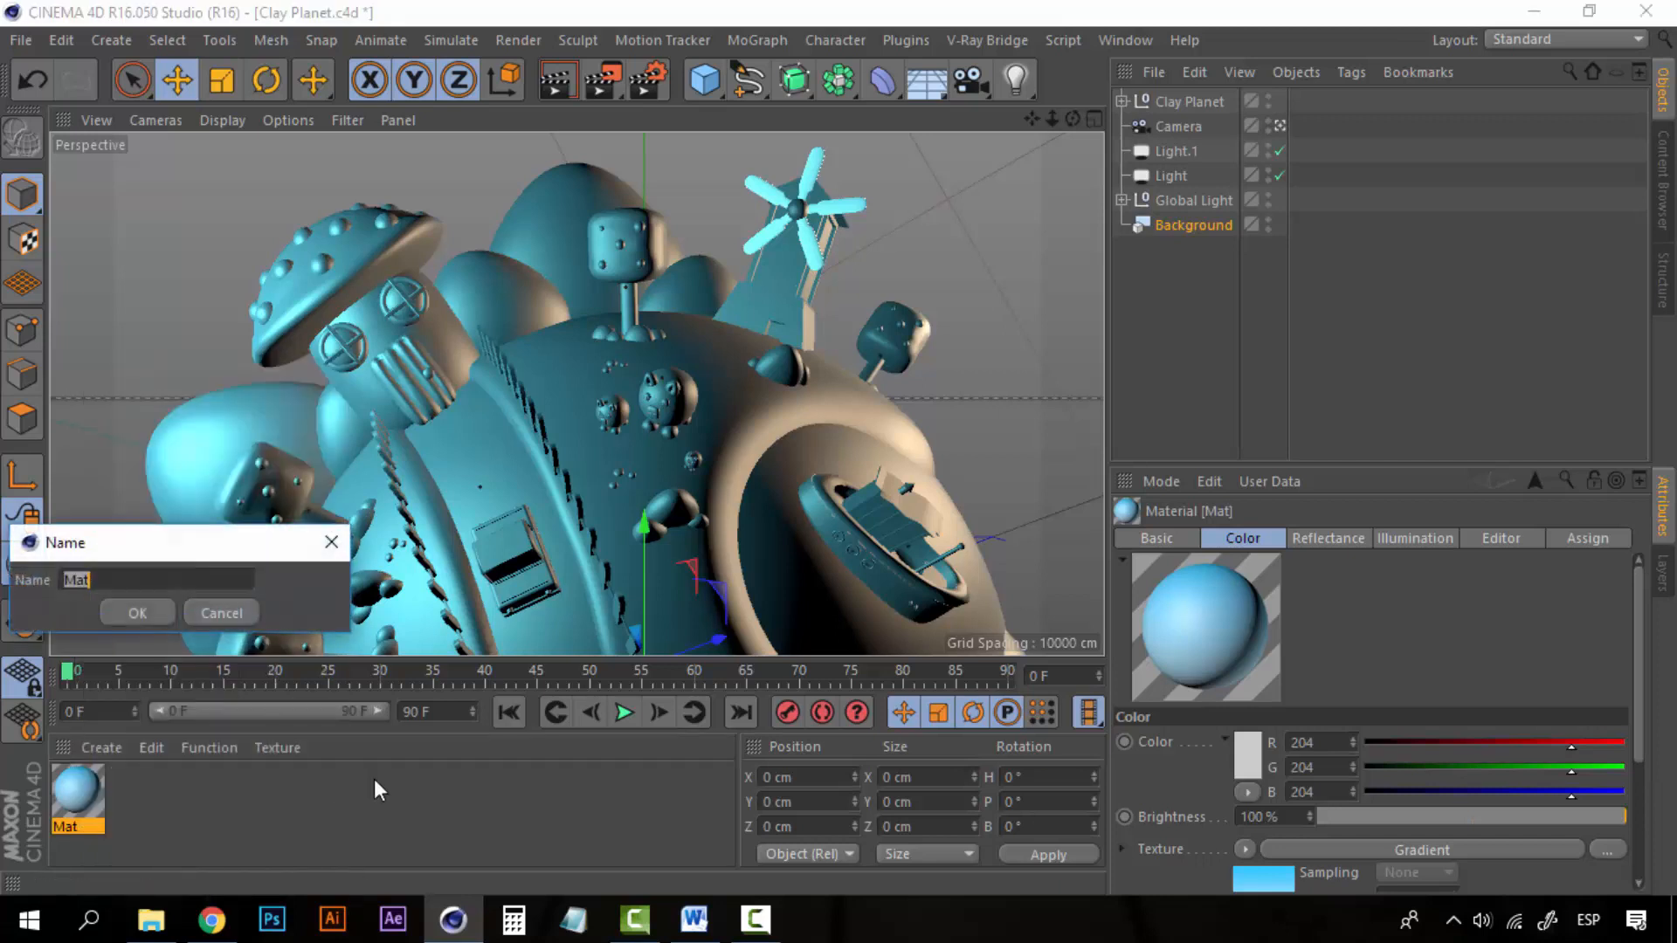
{"action": "type", "text": "Sky"}
{"action": "key", "text": "Return"}
{"action": "left_click", "coordinate": [254, 798]}
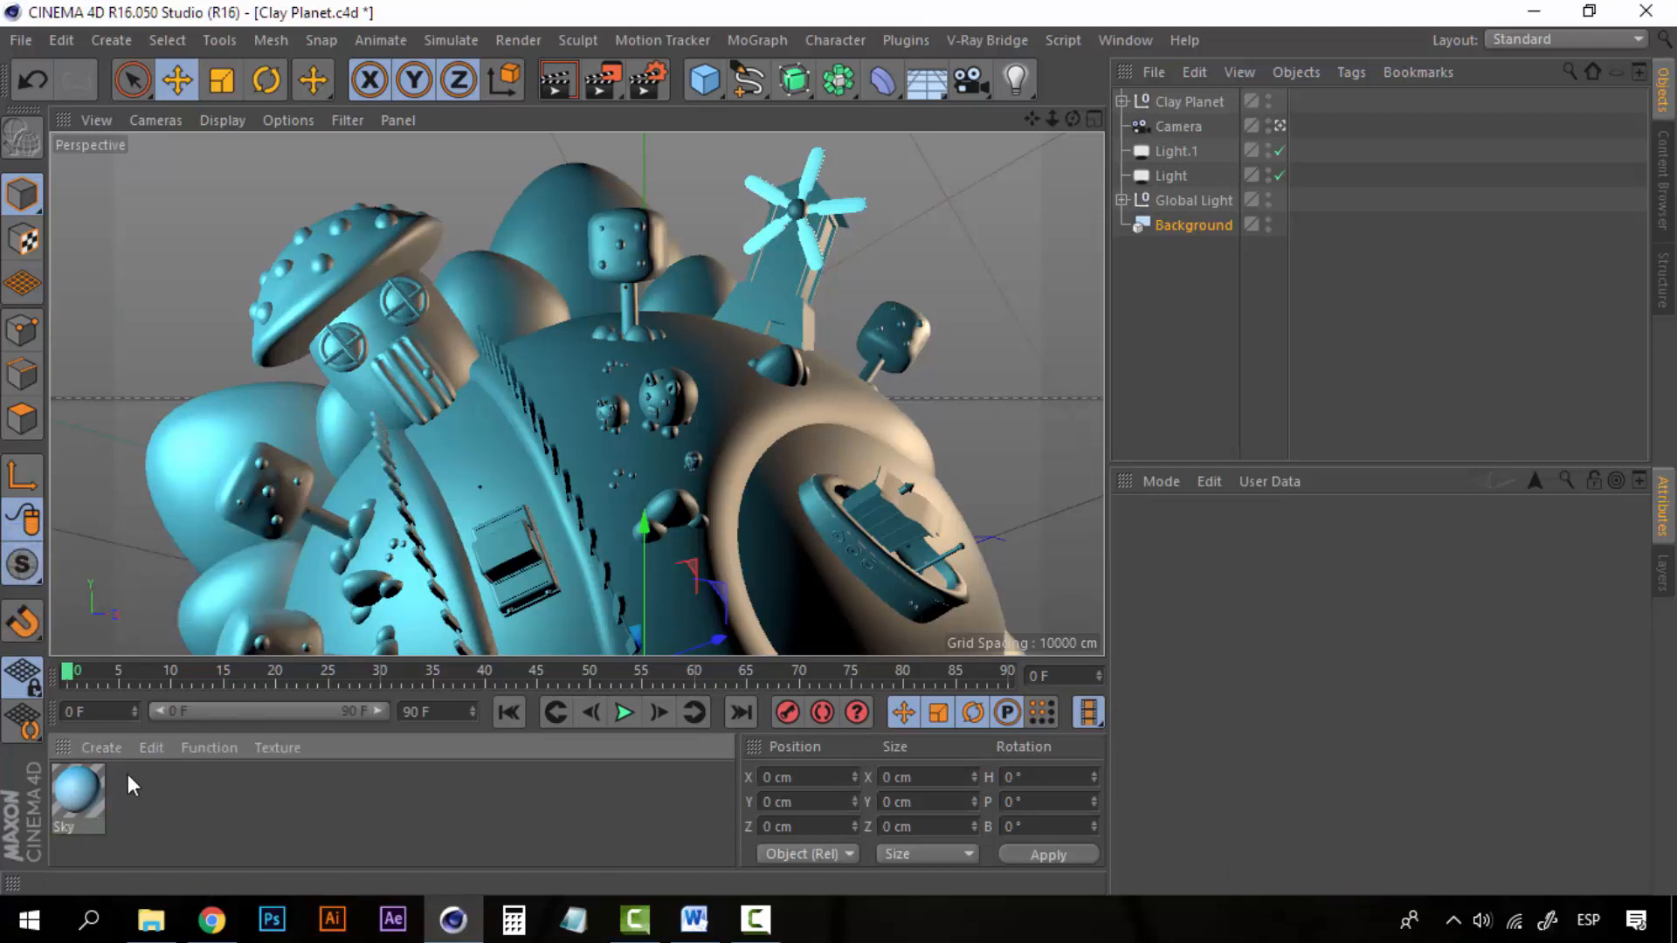
Apply the Sky material to the Background object and render a preview of the view
{"action": "left_click", "coordinate": [78, 795]}
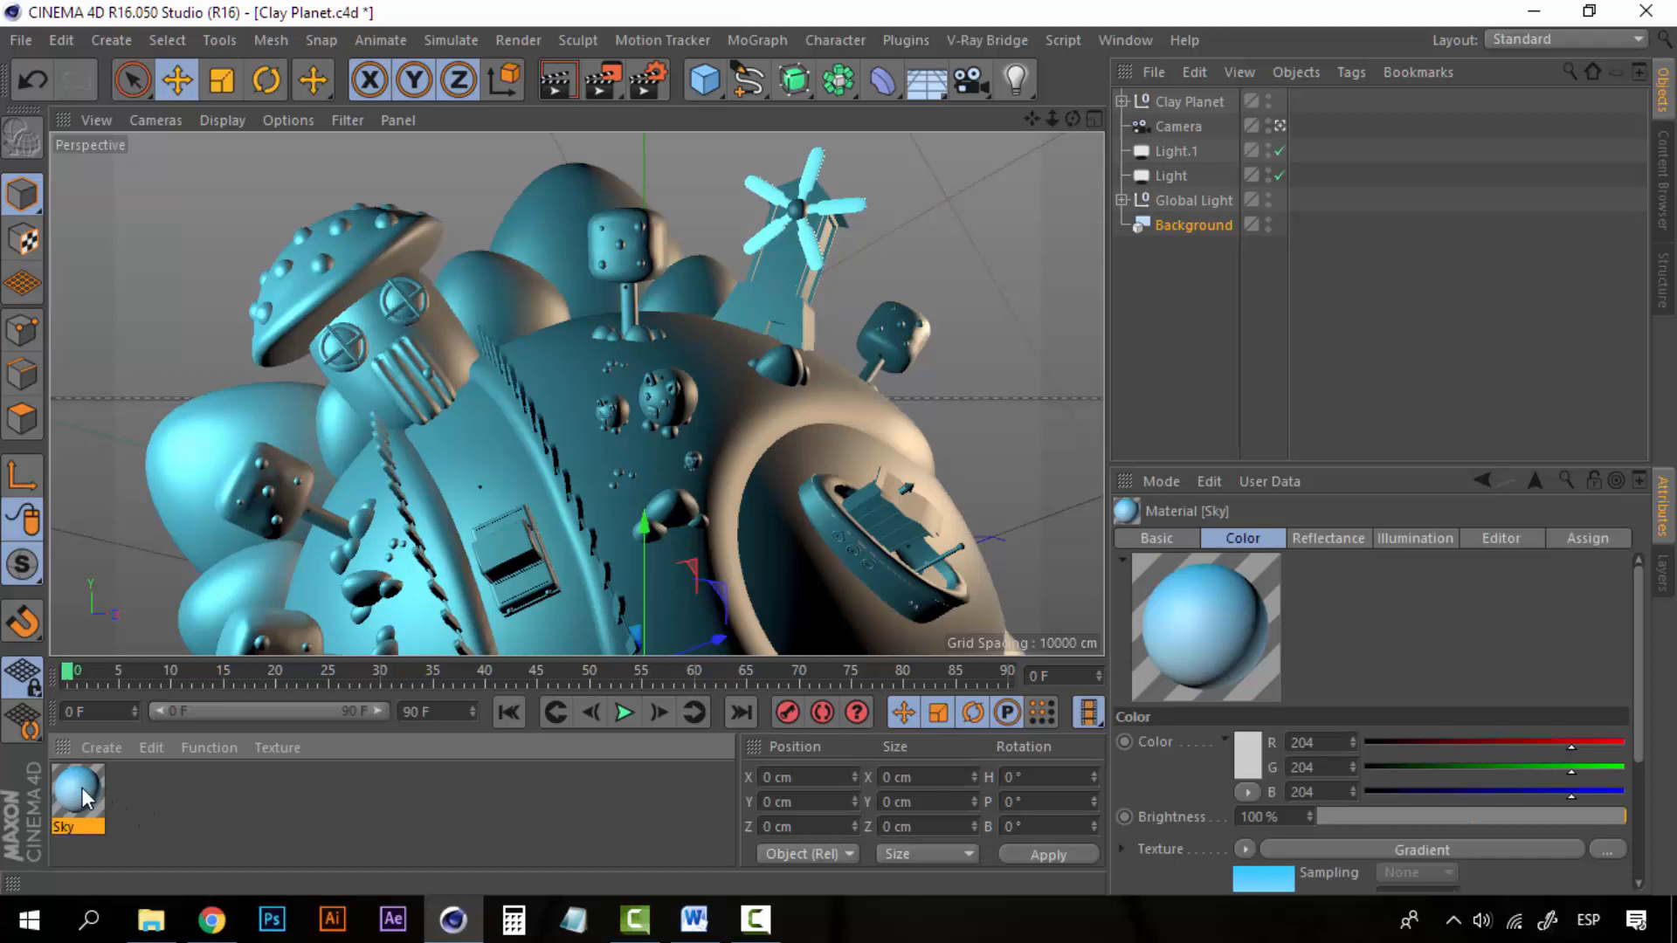
{"action": "left_click_drag", "start_coordinate": [85, 797], "coordinate": [1188, 228]}
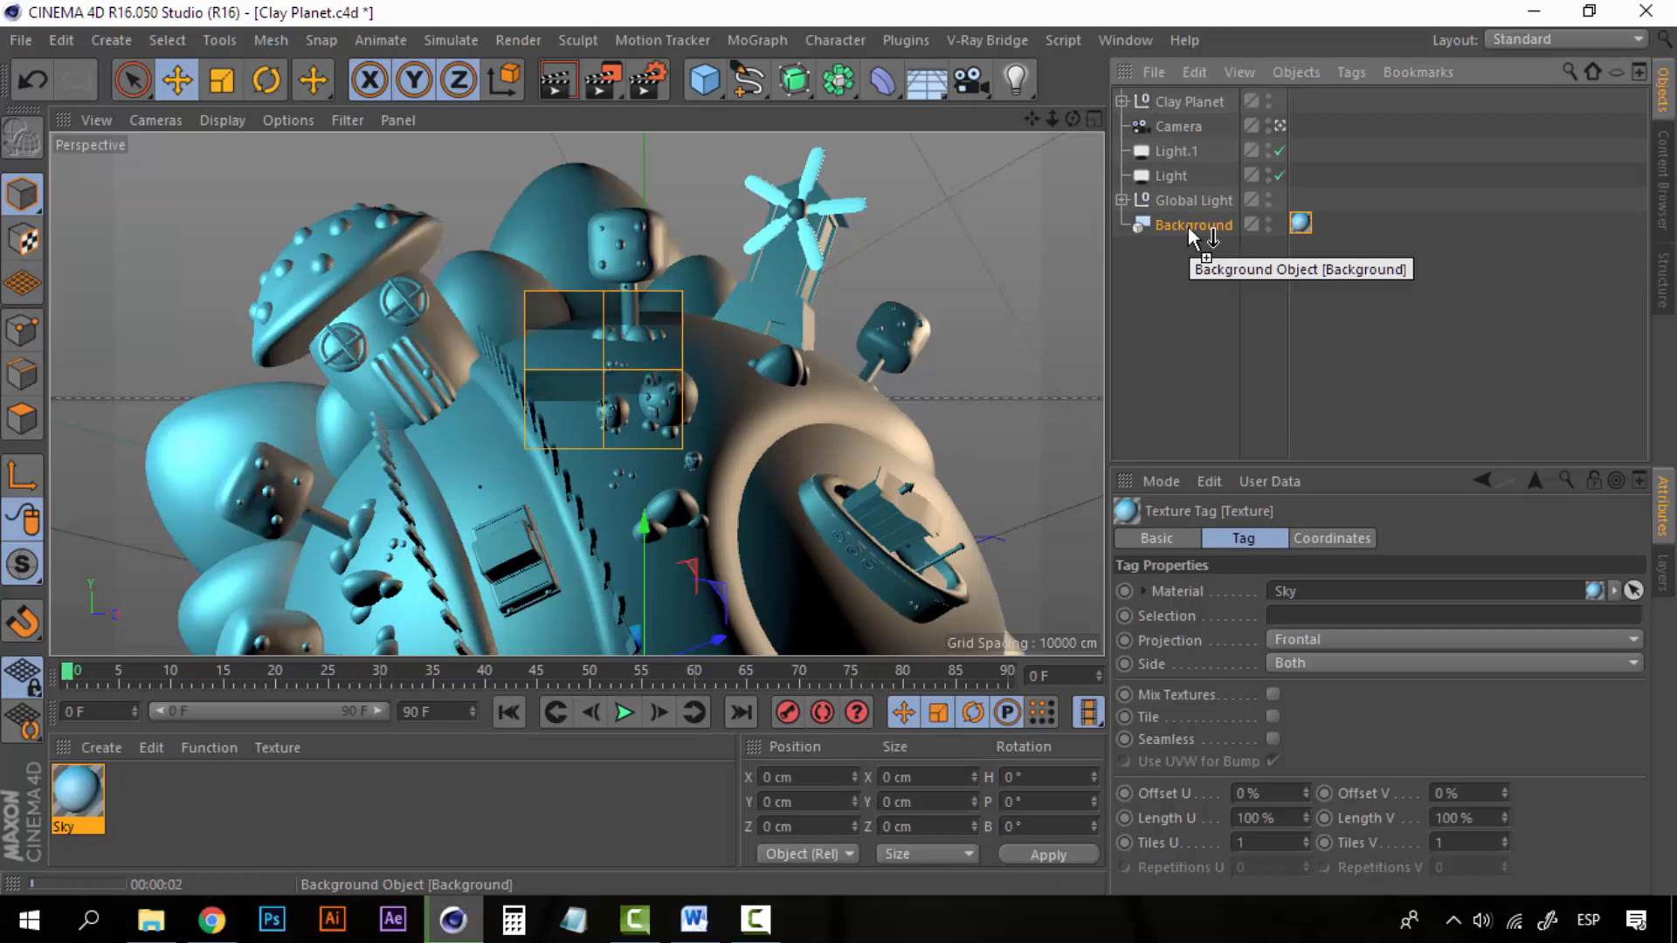
{"action": "key", "text": "ctrl+r"}
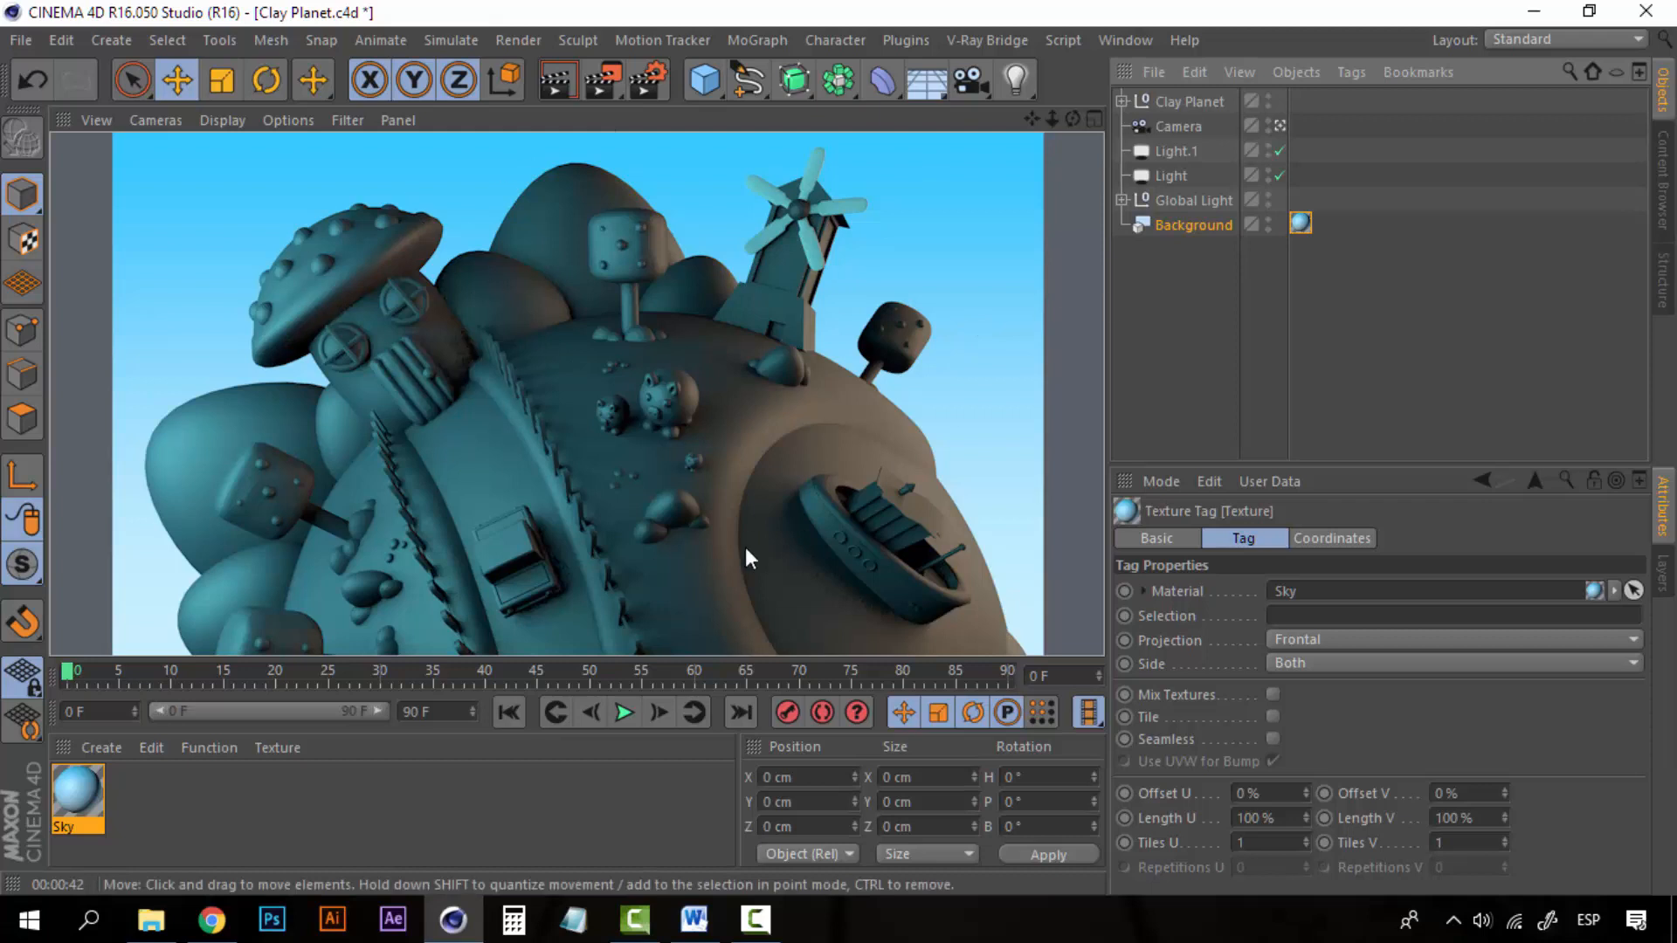
{"action": "left_click", "coordinate": [1175, 249]}
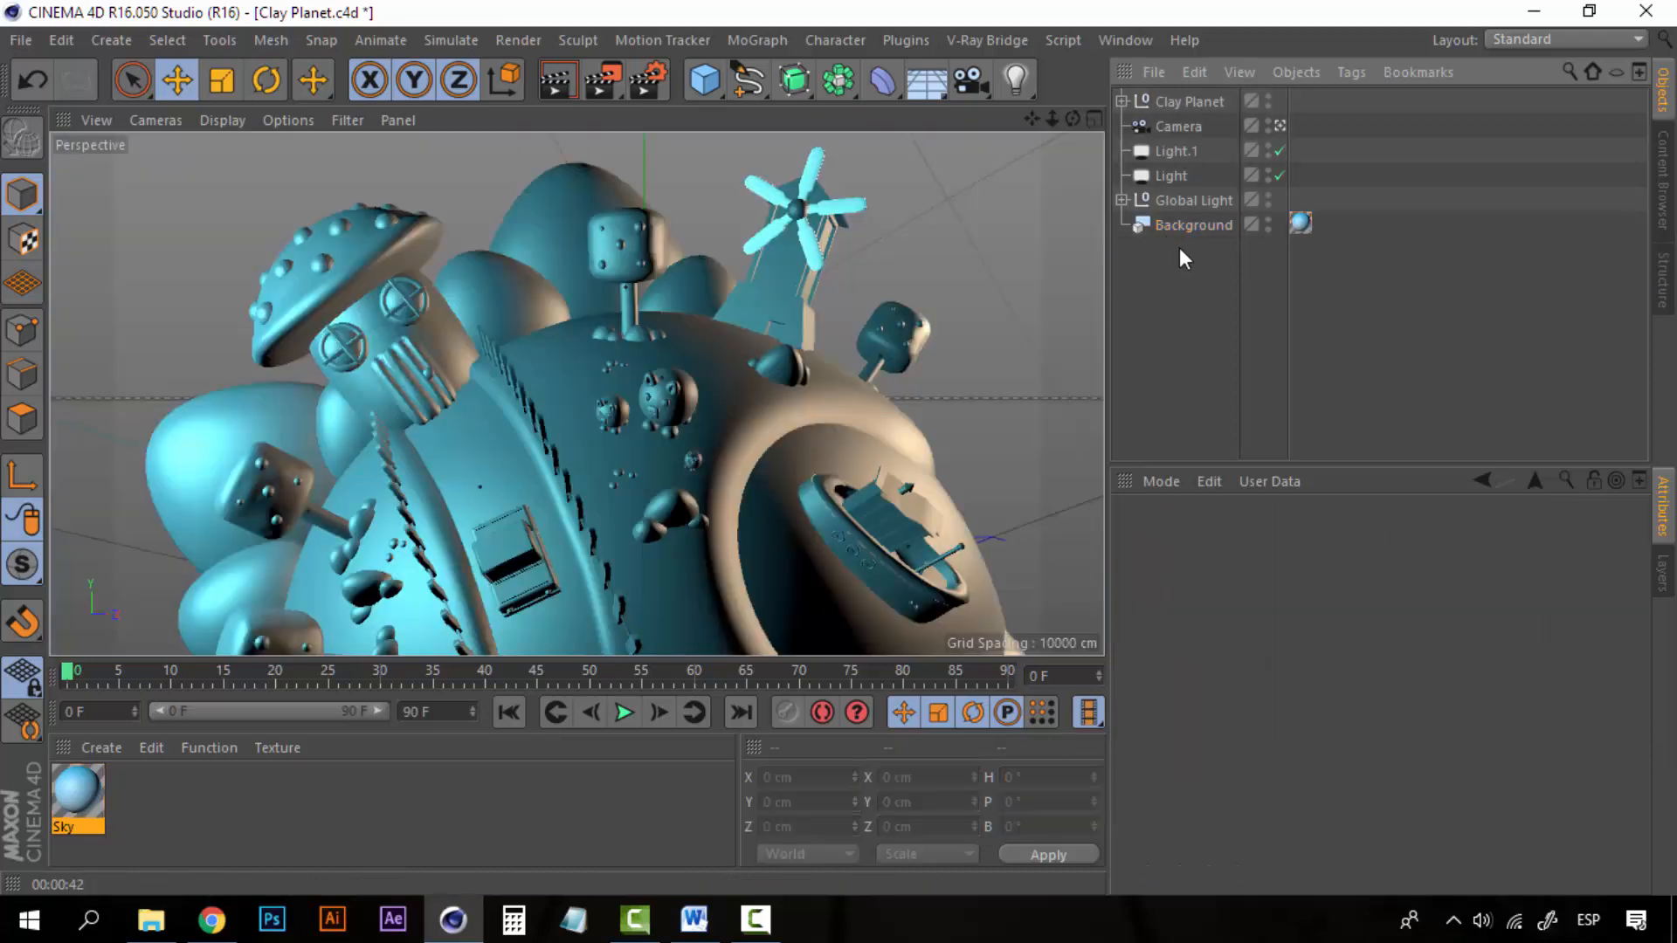
Create another new material and apply it to the Planet polygon object inside the Clay Planet group
{"action": "left_click", "coordinate": [193, 808]}
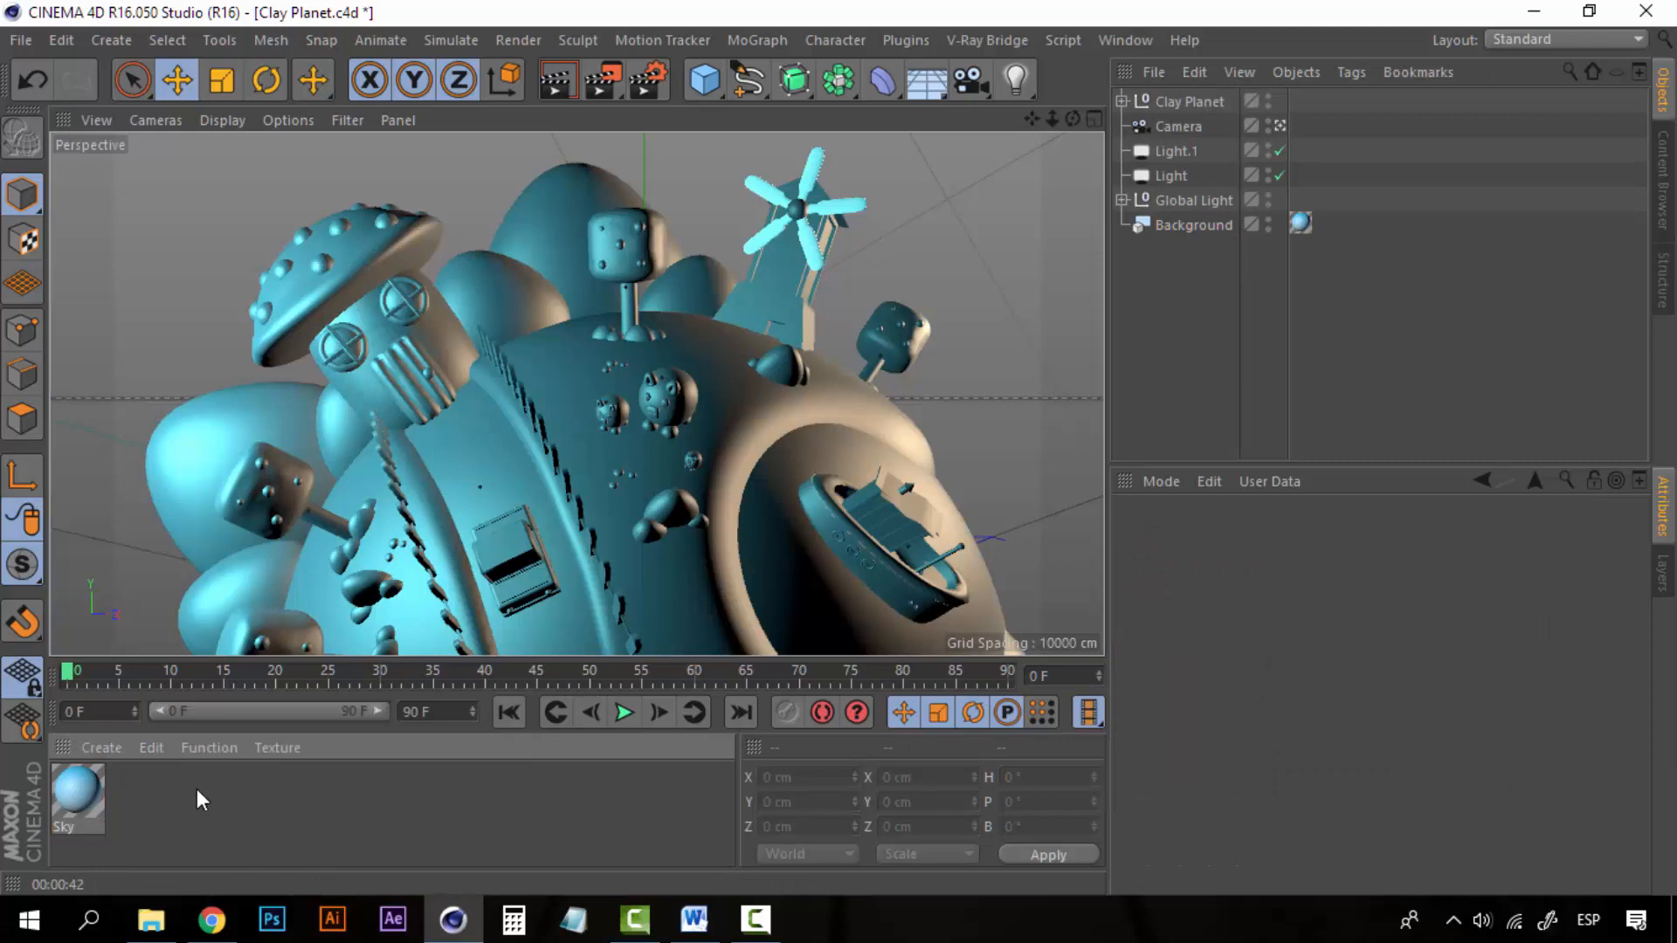
{"action": "double_click", "coordinate": [196, 788]}
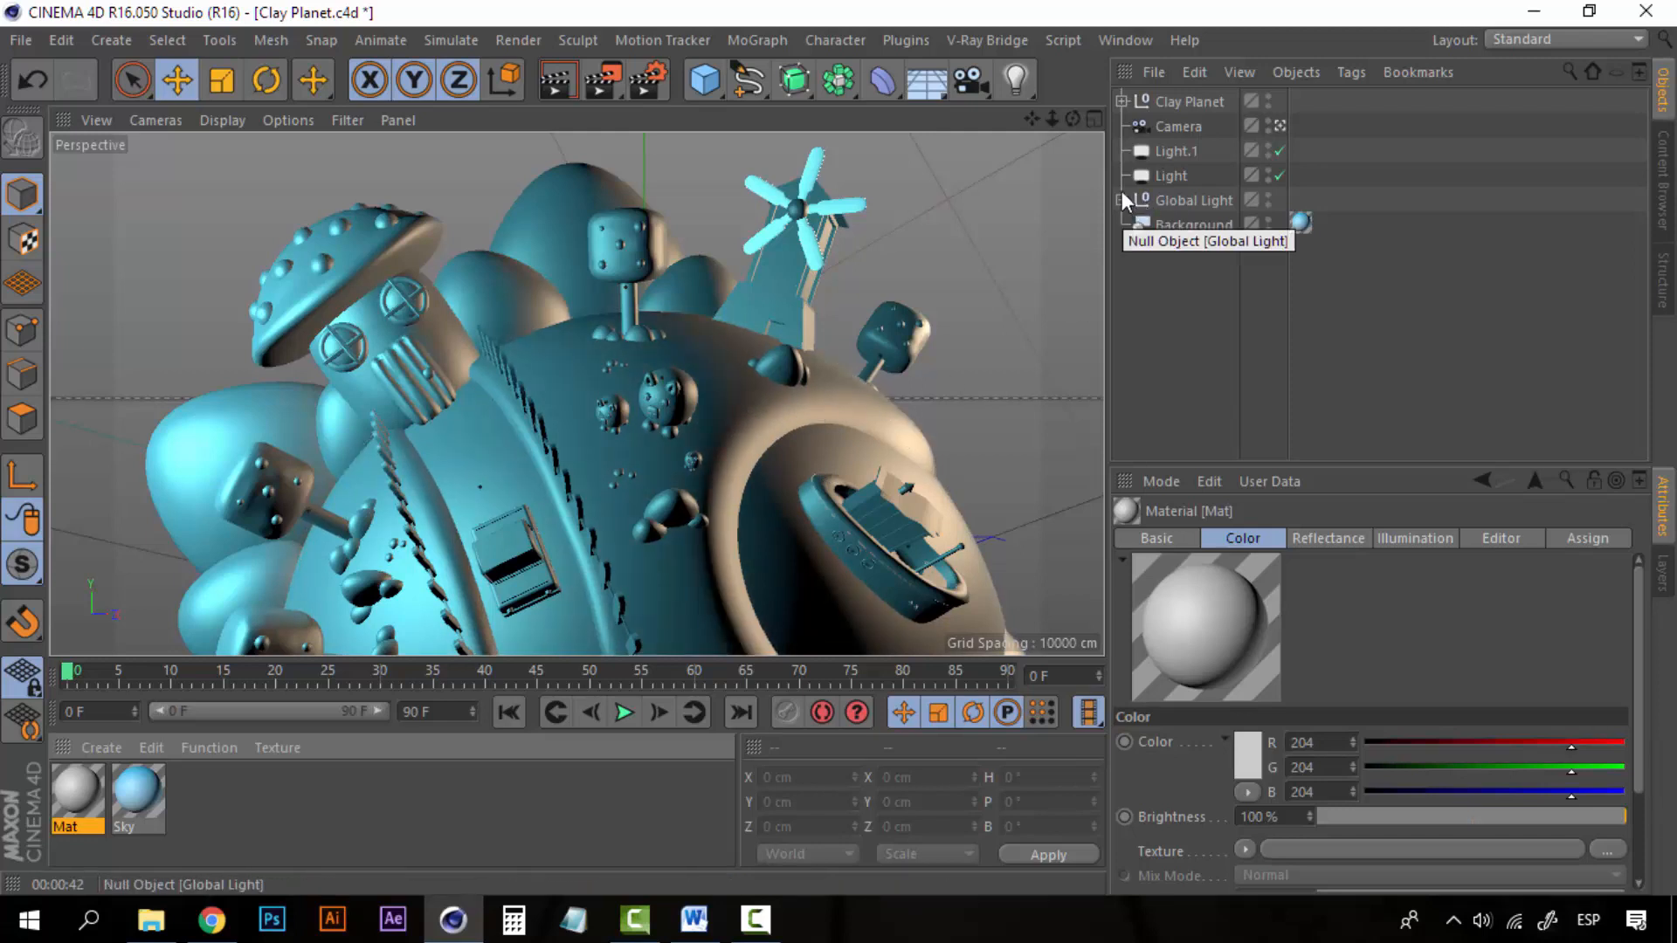
{"action": "left_click", "coordinate": [1122, 102]}
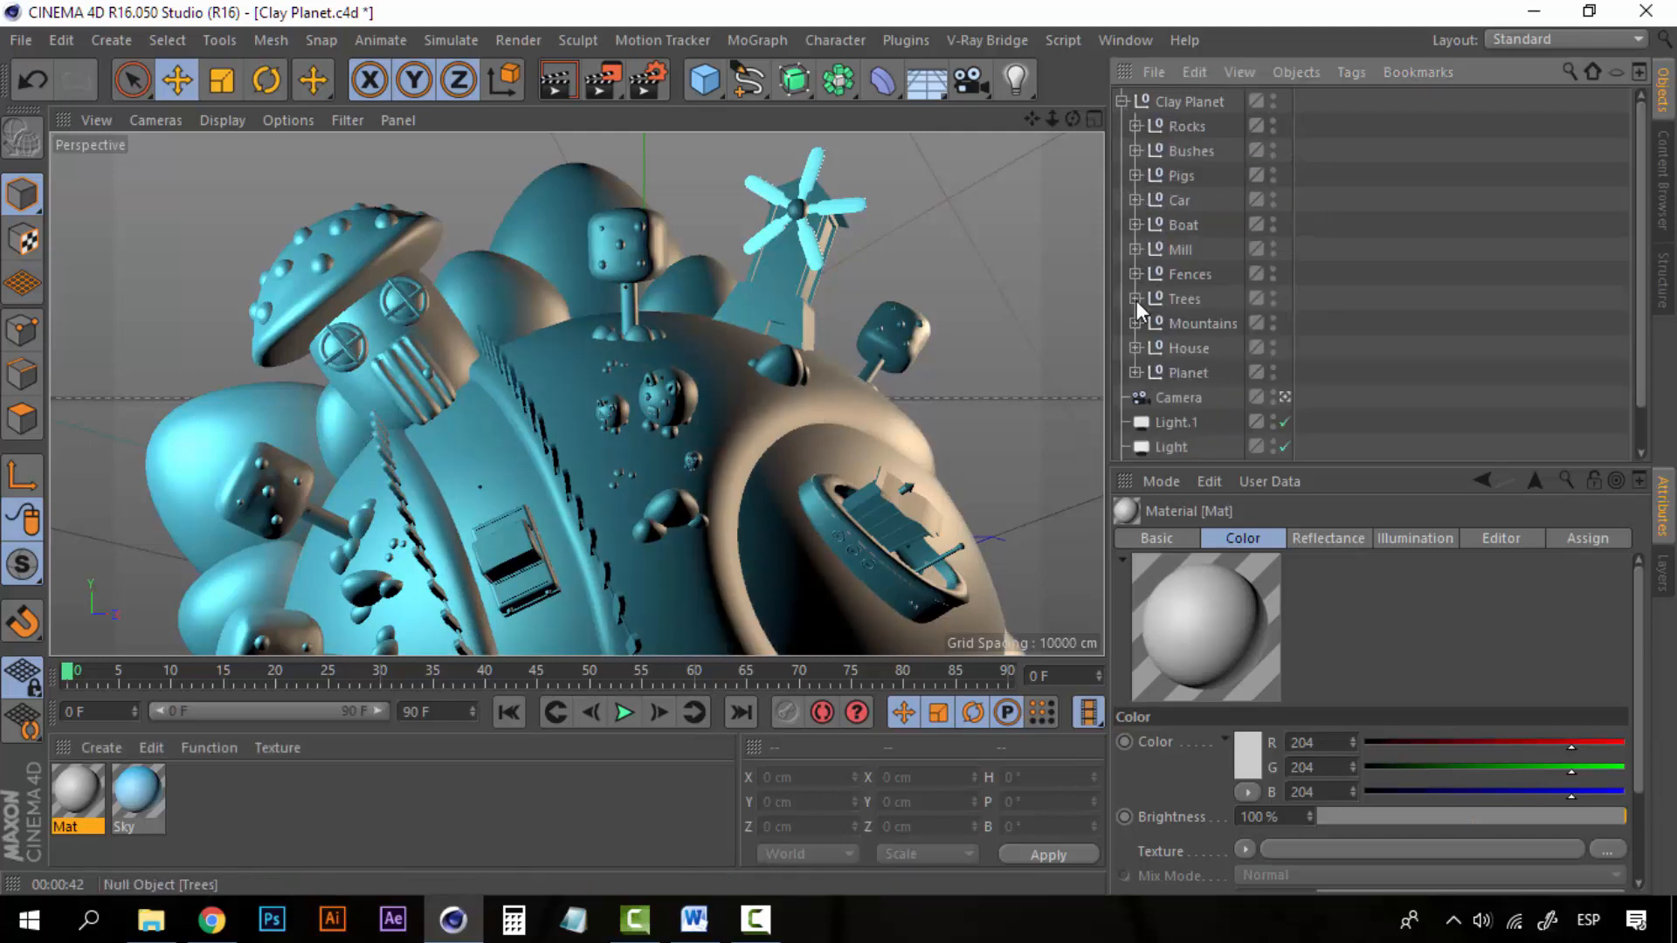
{"action": "left_click", "coordinate": [1135, 372]}
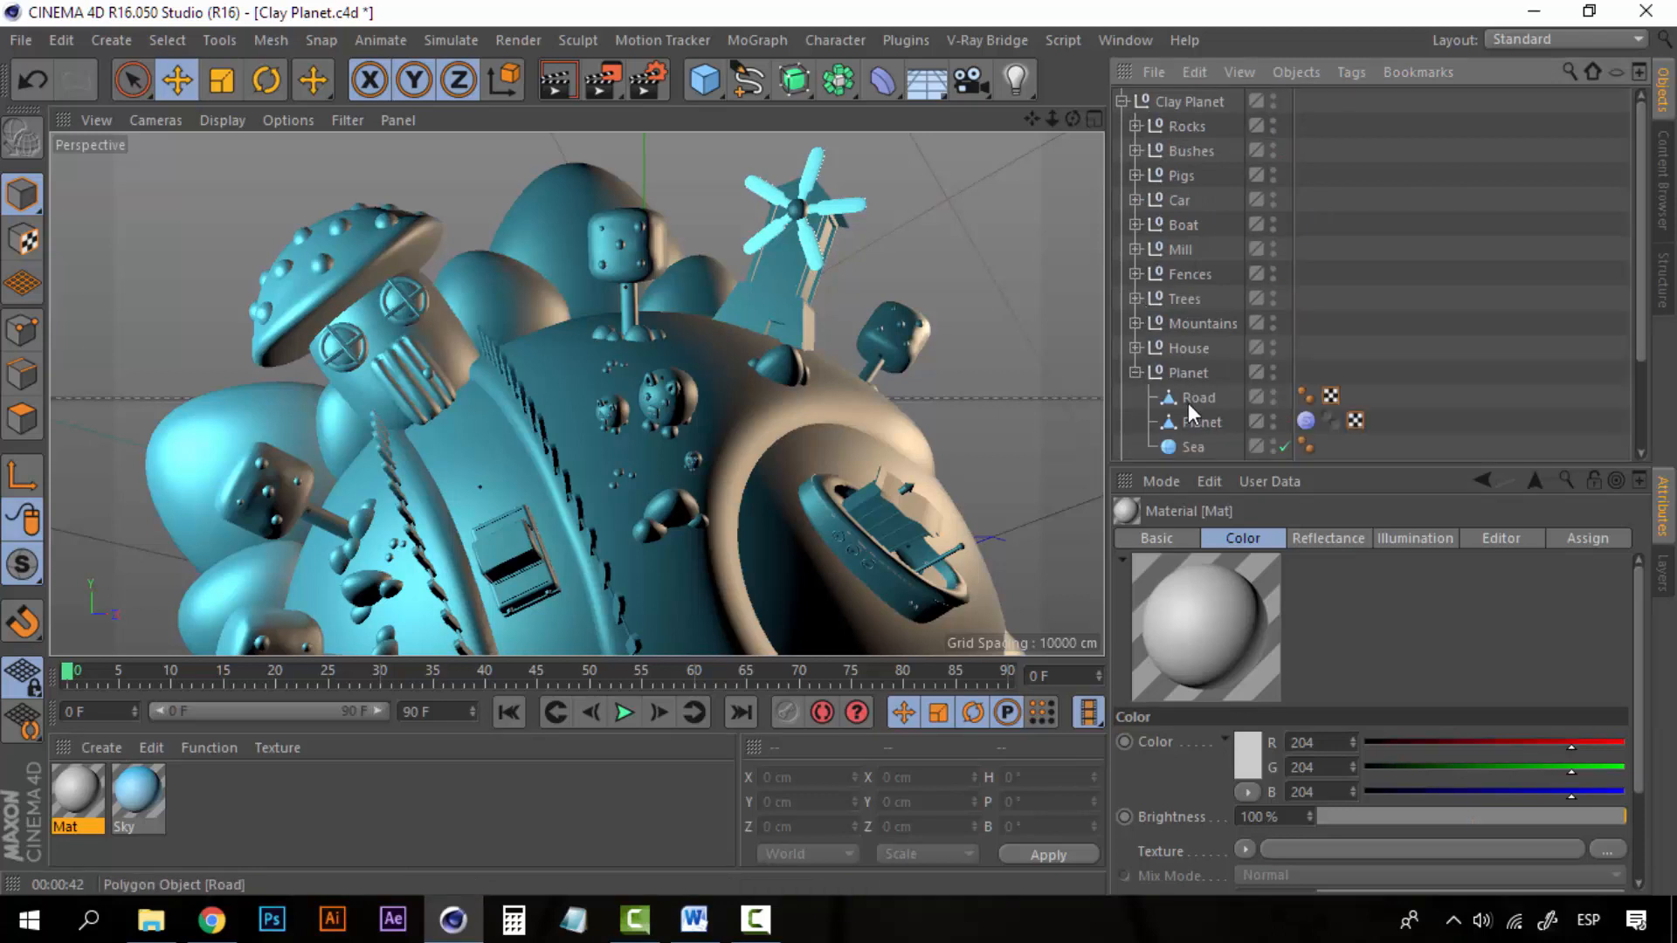
{"action": "scroll", "coordinate": [1188, 397], "scroll_direction": "down", "scroll_amount": 5}
{"action": "left_click", "coordinate": [1191, 302]}
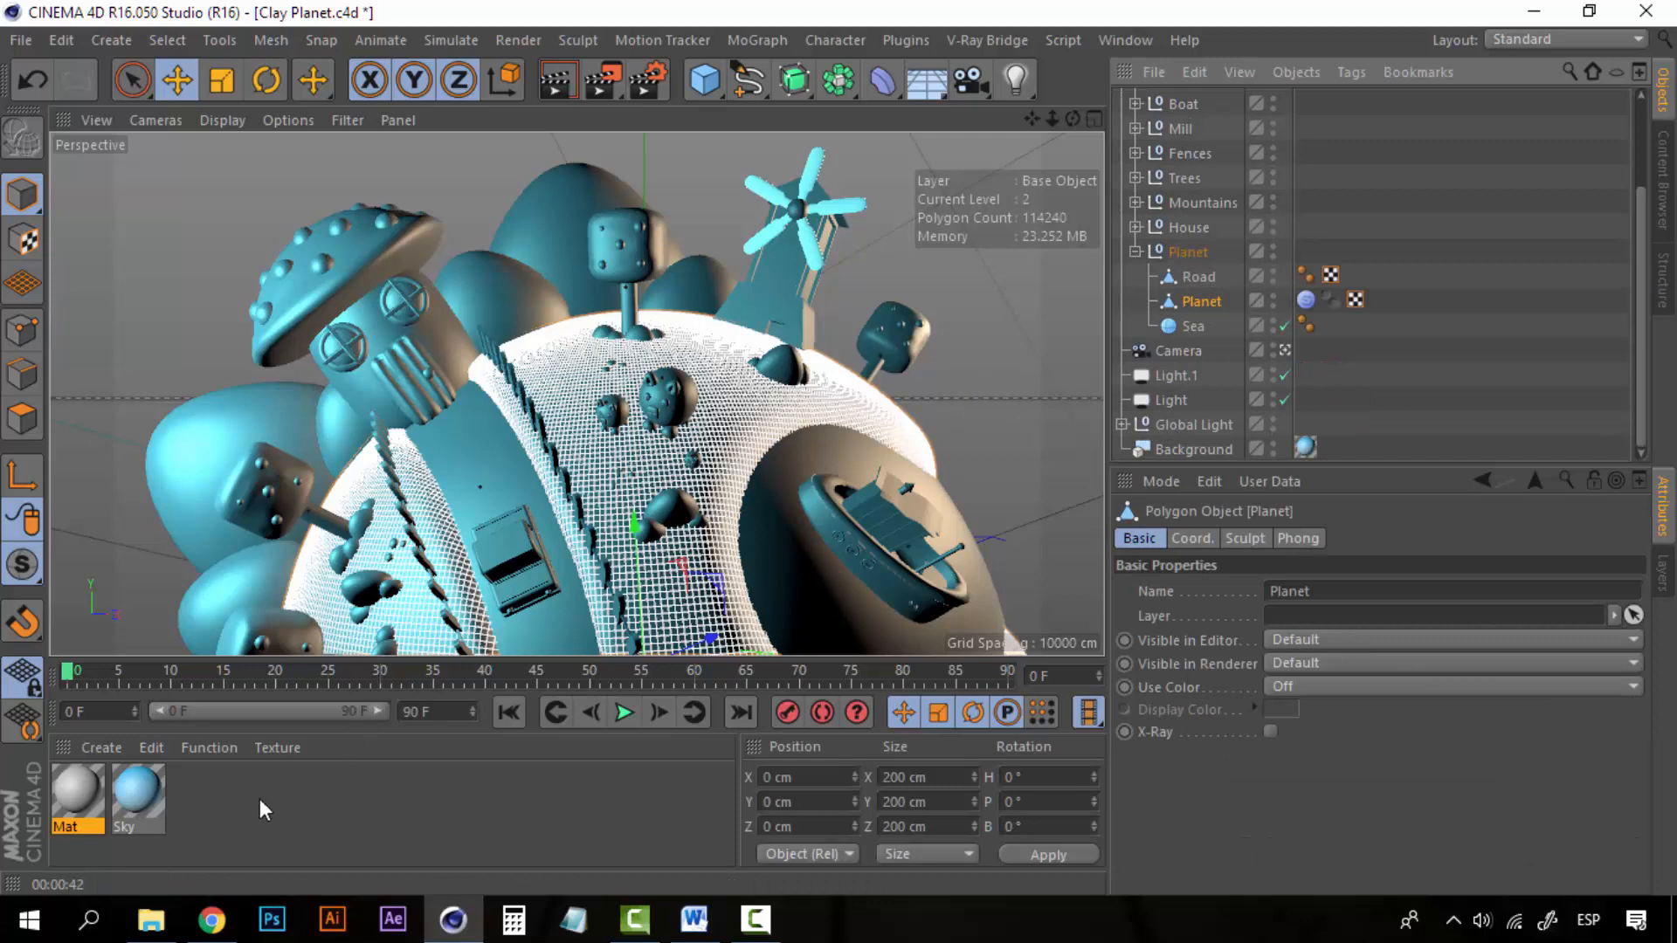
{"action": "left_click_drag", "start_coordinate": [81, 795], "coordinate": [1200, 302]}
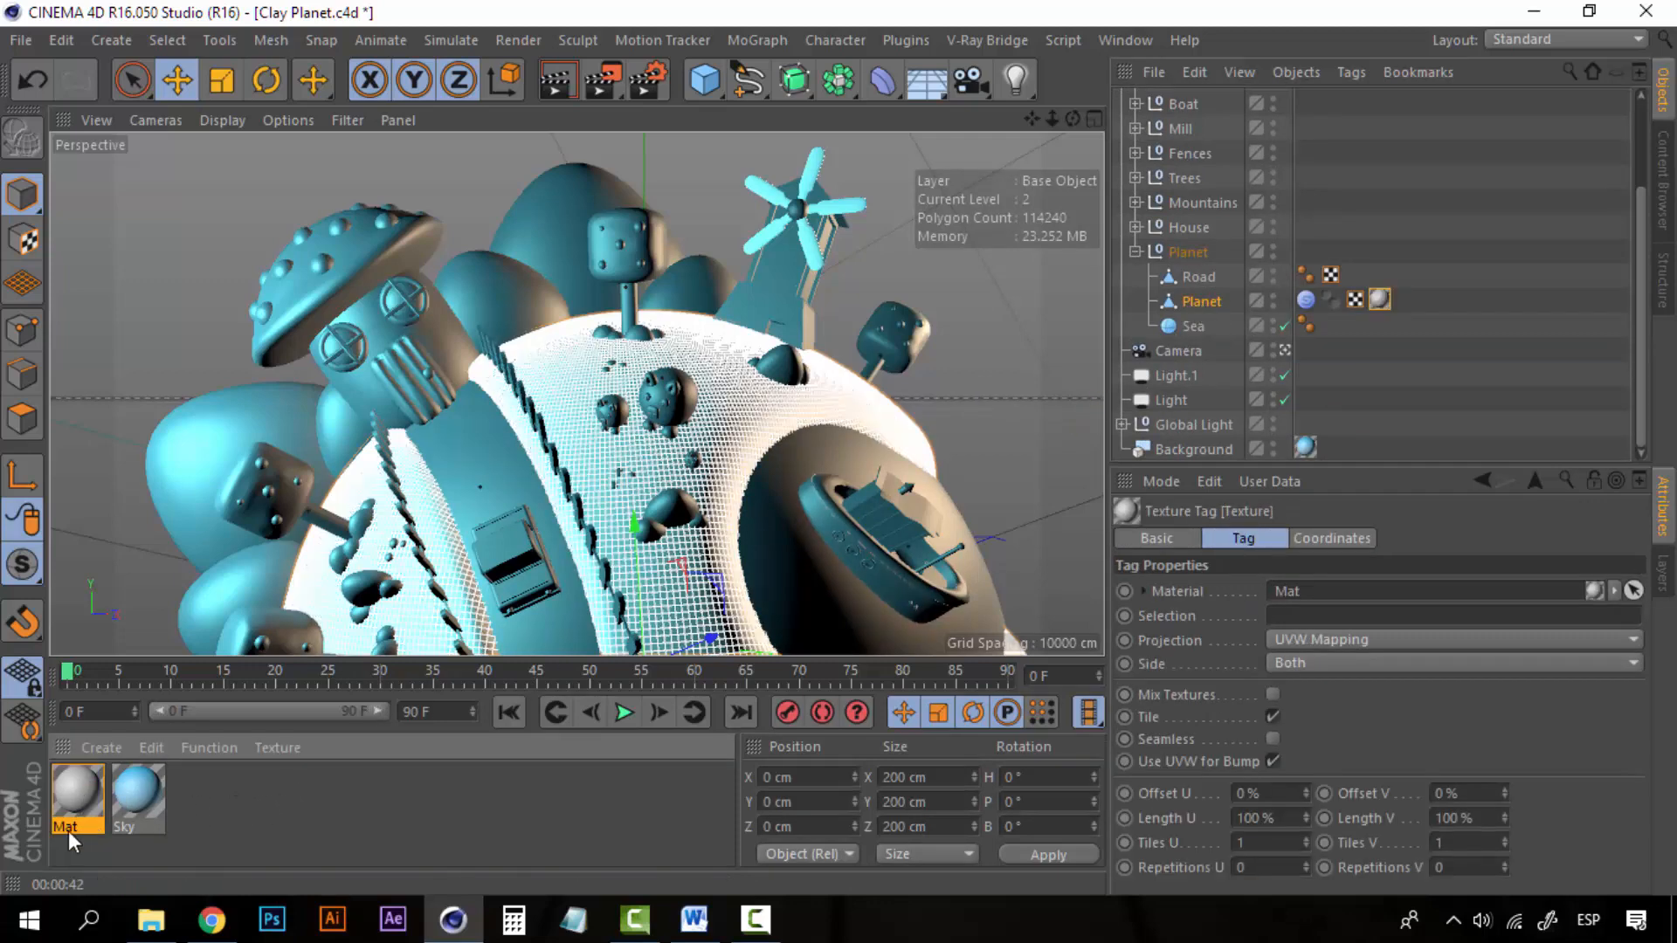
Rename the new material applied to the Planet object as Planet Green
{"action": "right_click", "coordinate": [77, 794]}
{"action": "left_click", "coordinate": [187, 575]}
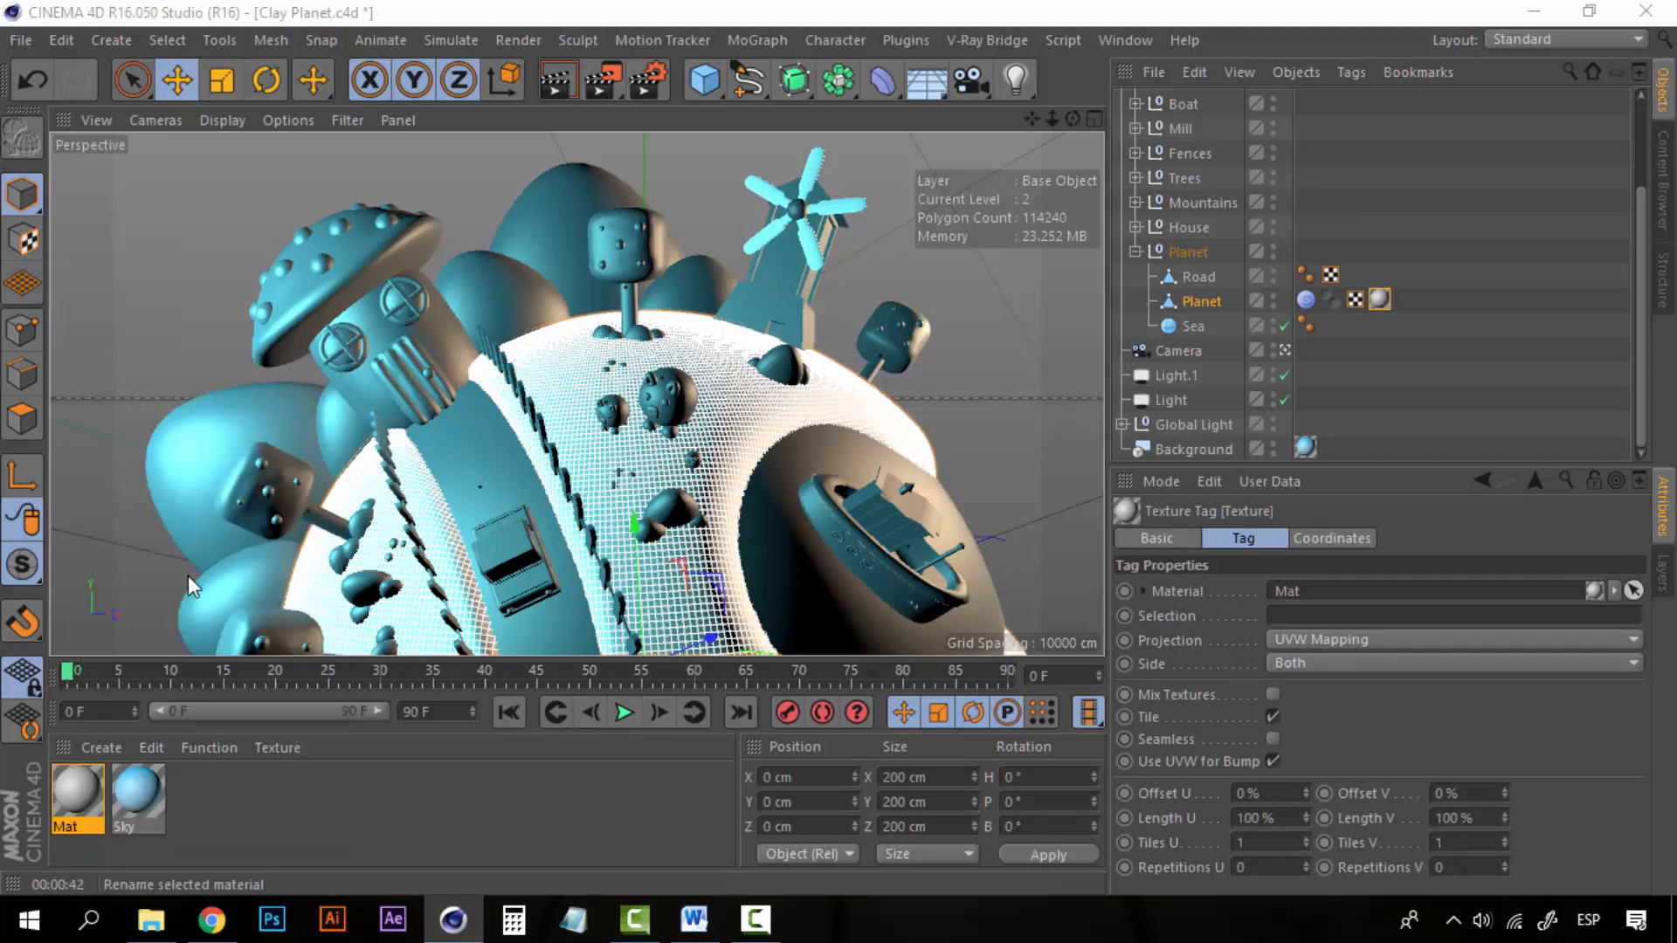
{"action": "type", "text": "P"}
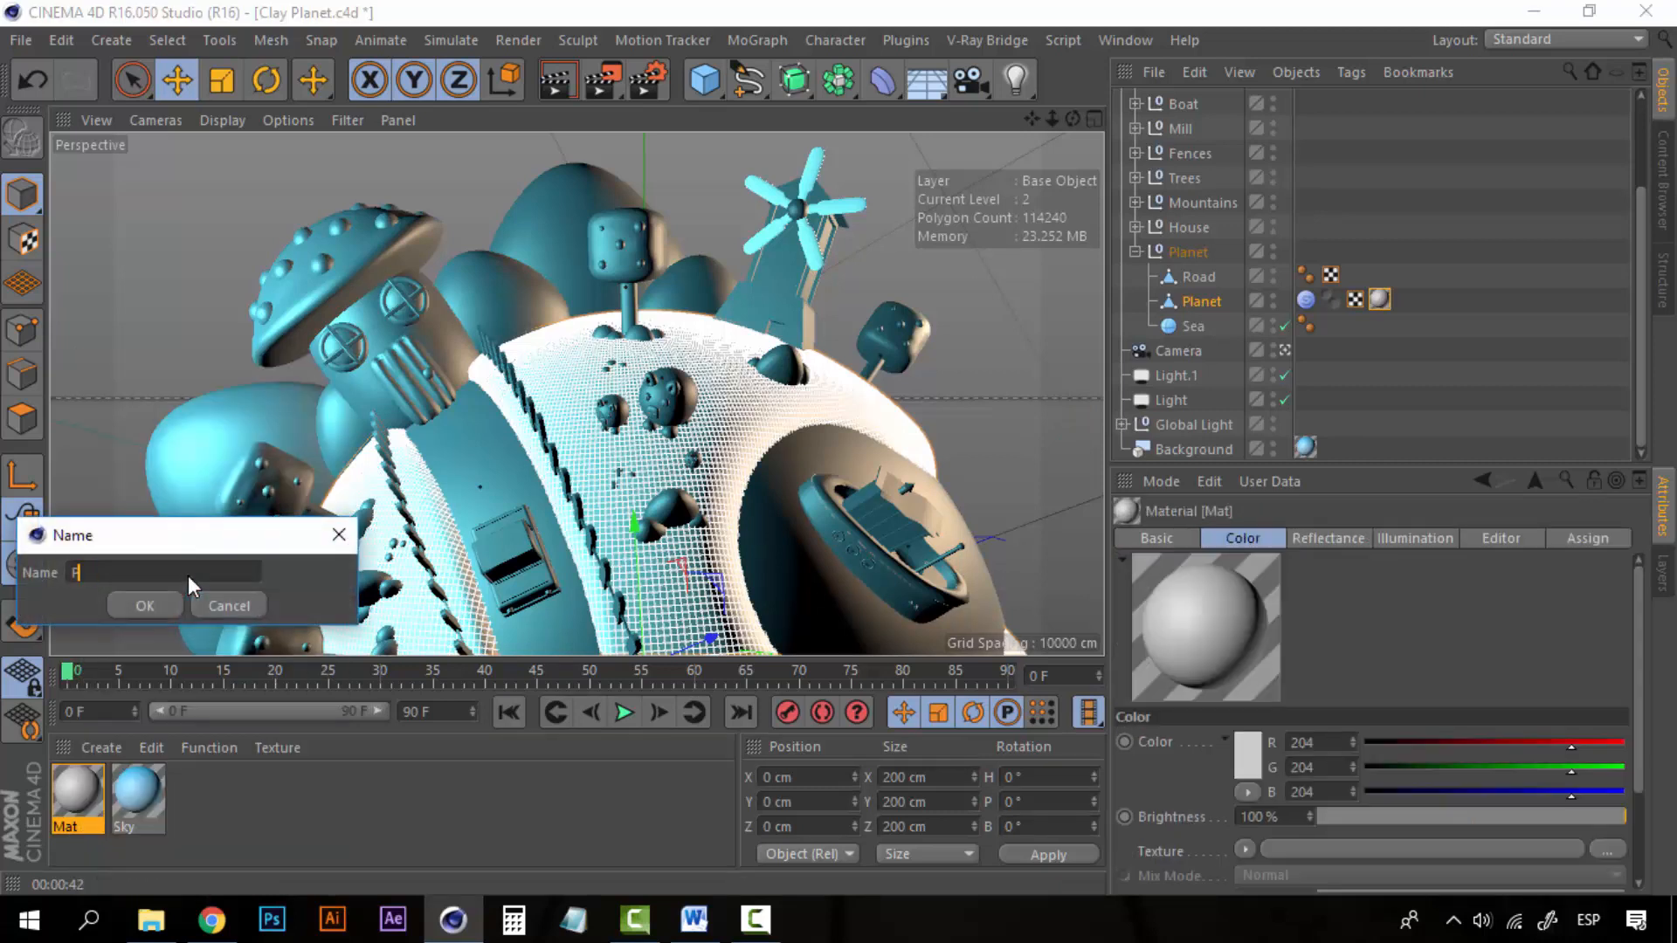
{"action": "type", "text": "lanet Green"}
{"action": "left_click", "coordinate": [127, 611]}
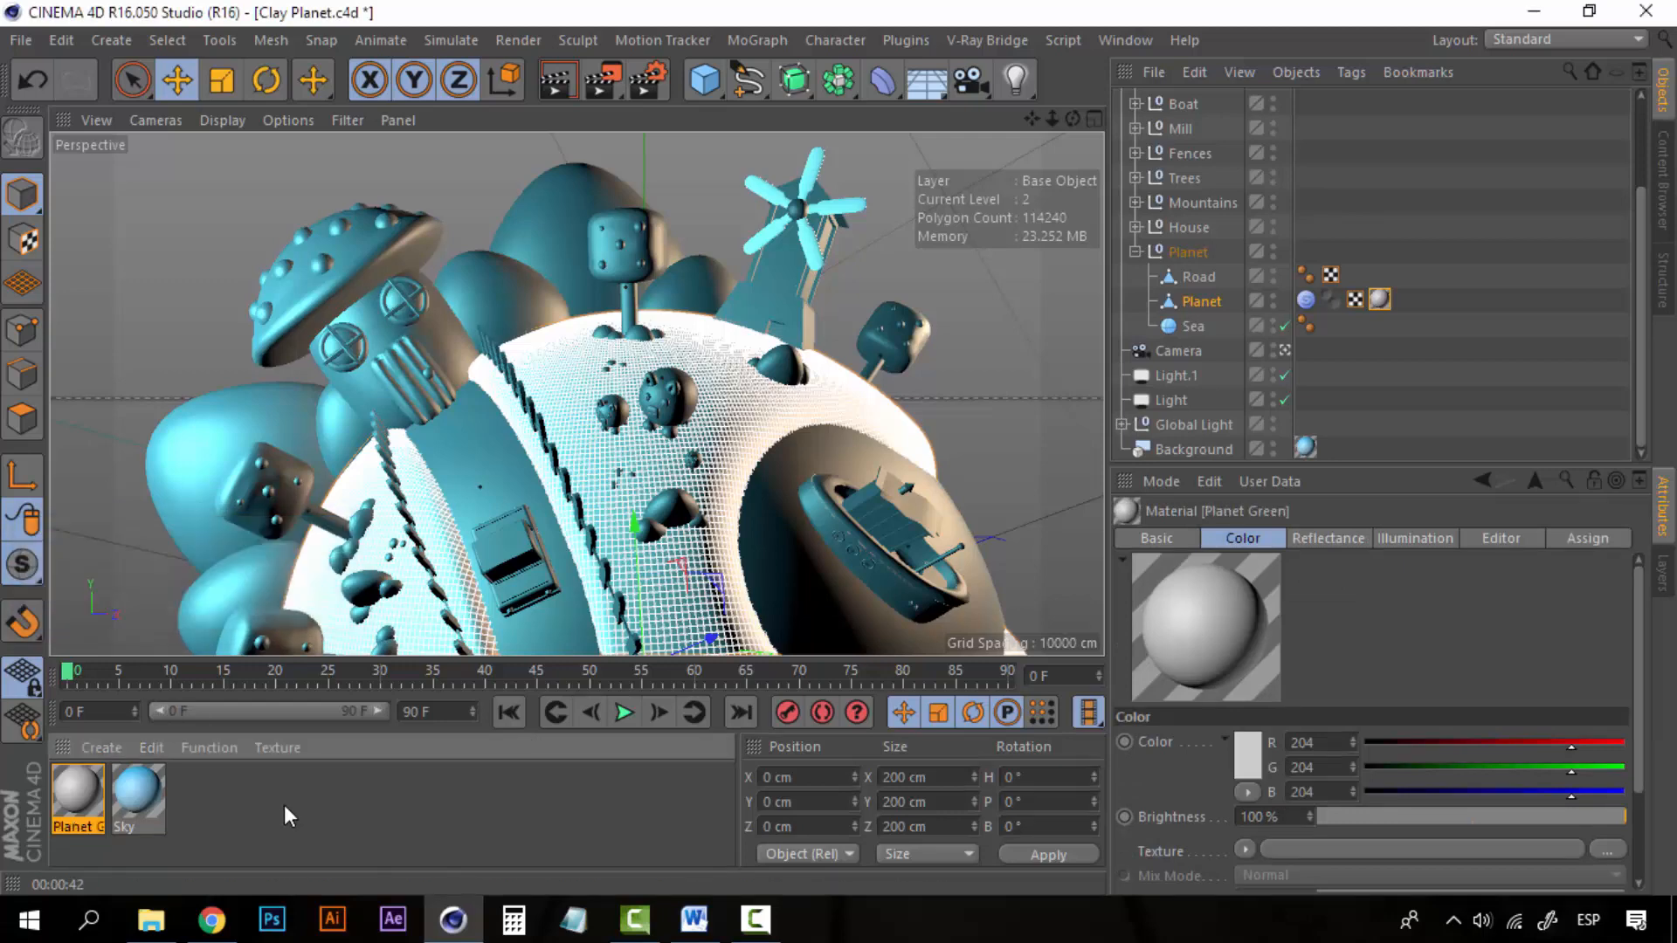
Set the Planet Green material's color to RGB 155, 255, 115 and its shading model to Oren-Nayar
{"action": "double_click", "coordinate": [91, 790]}
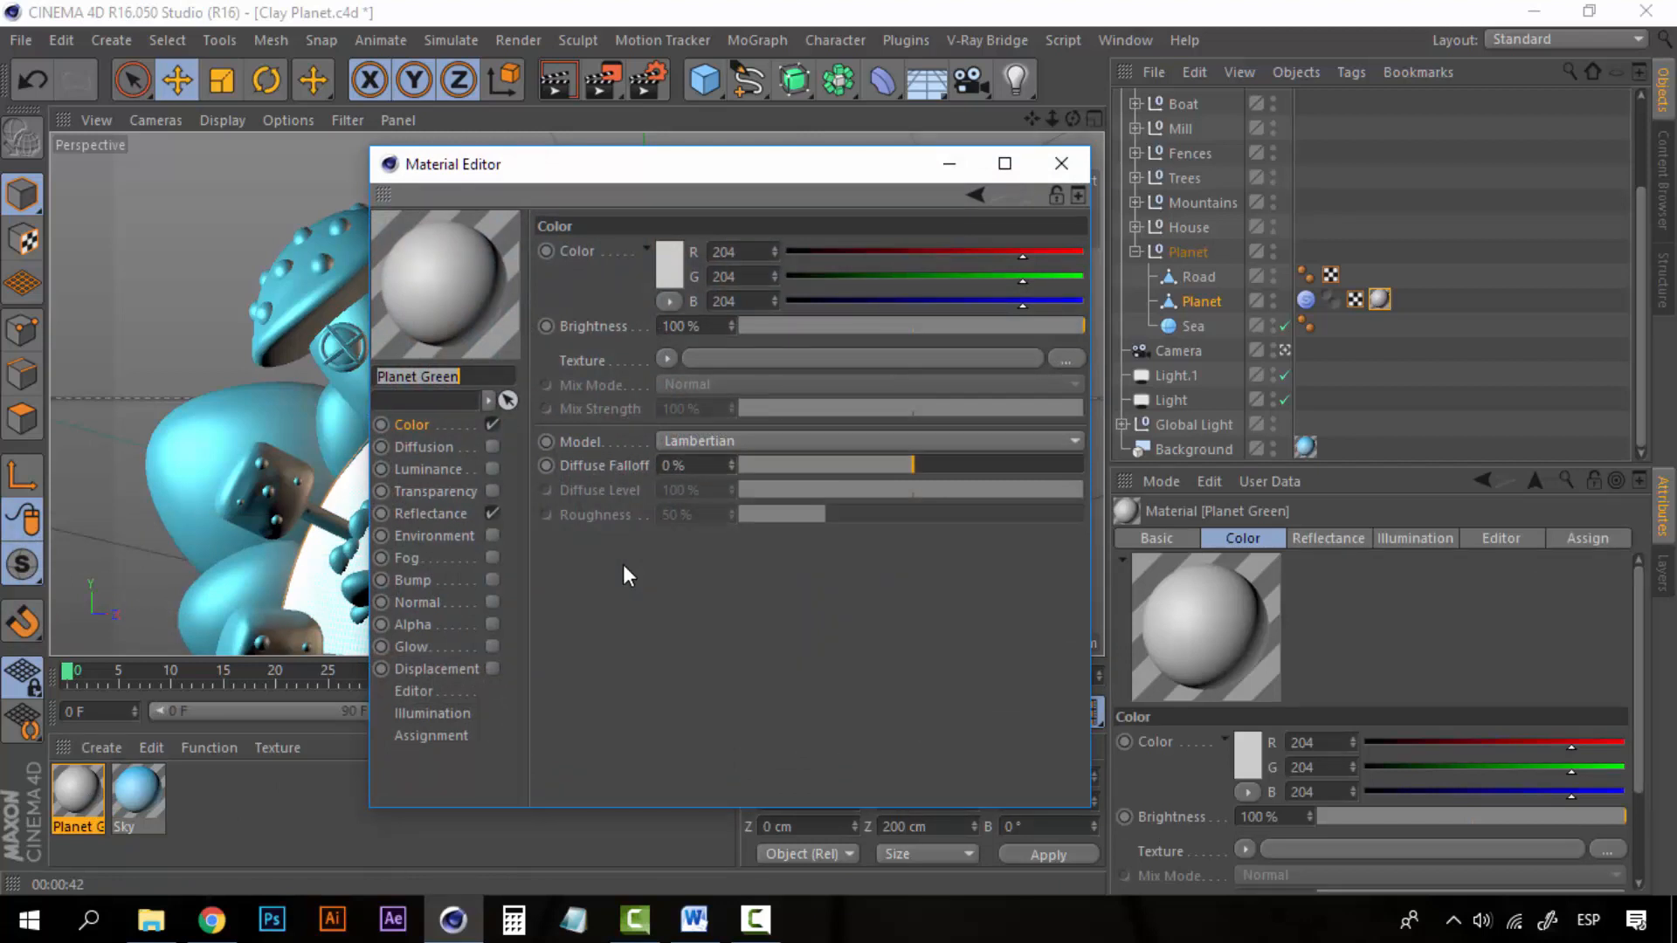
{"action": "left_click", "coordinate": [667, 262]}
{"action": "left_click_drag", "start_coordinate": [637, 150], "coordinate": [863, 294]}
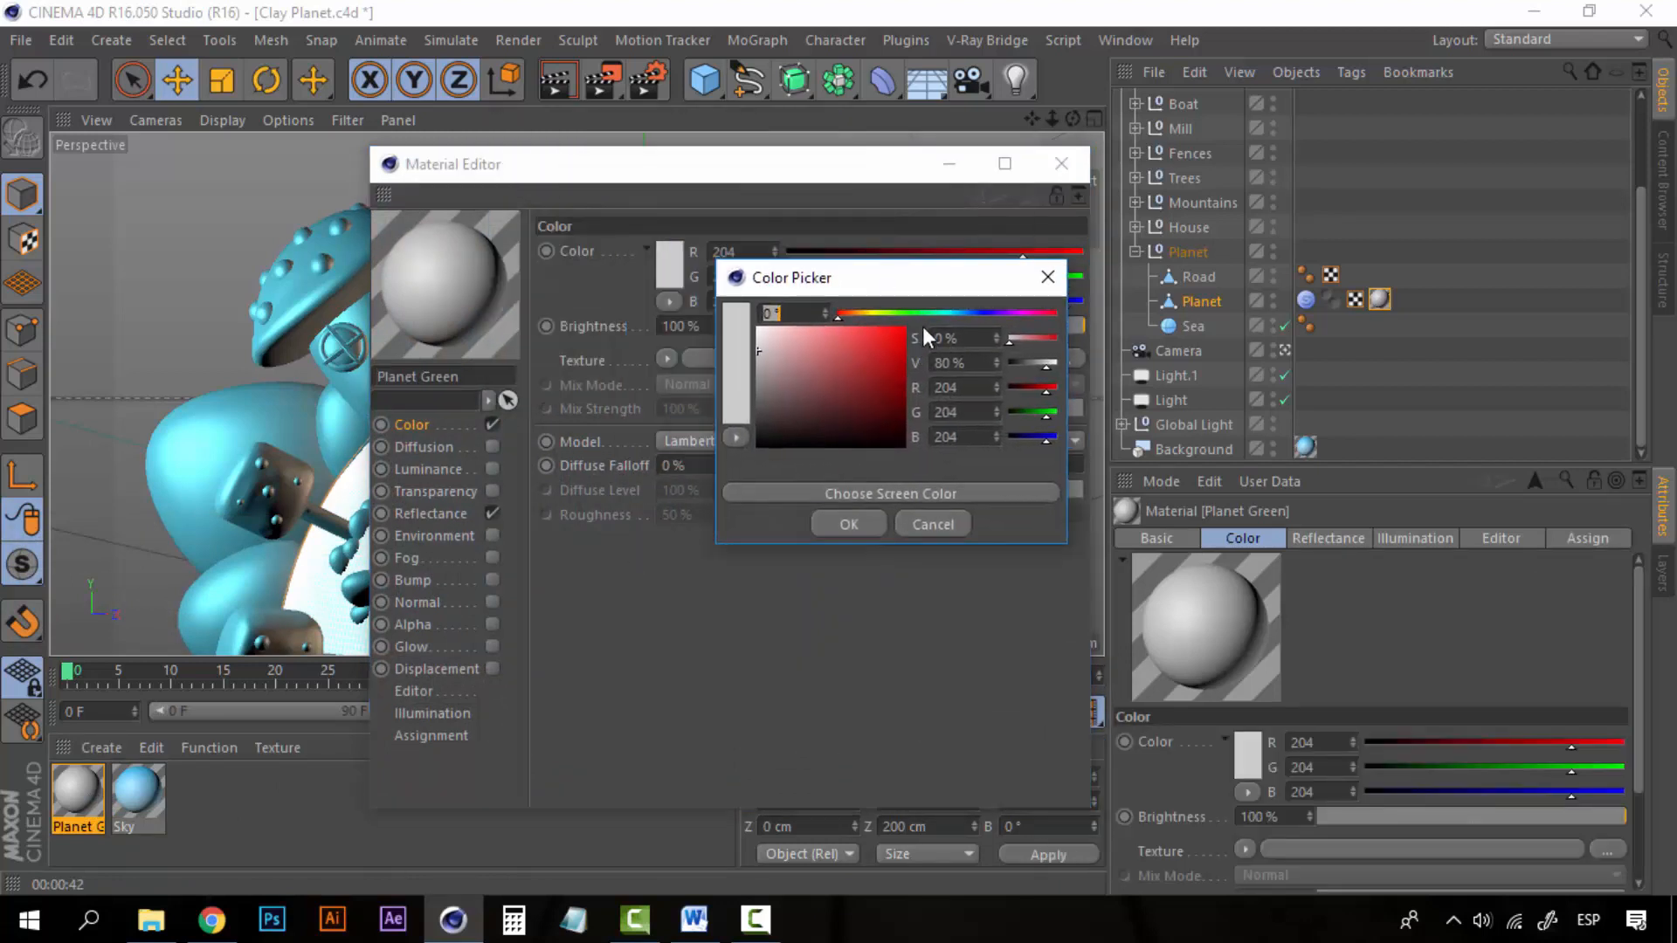
{"action": "left_click", "coordinate": [901, 315]}
{"action": "left_click", "coordinate": [839, 328]}
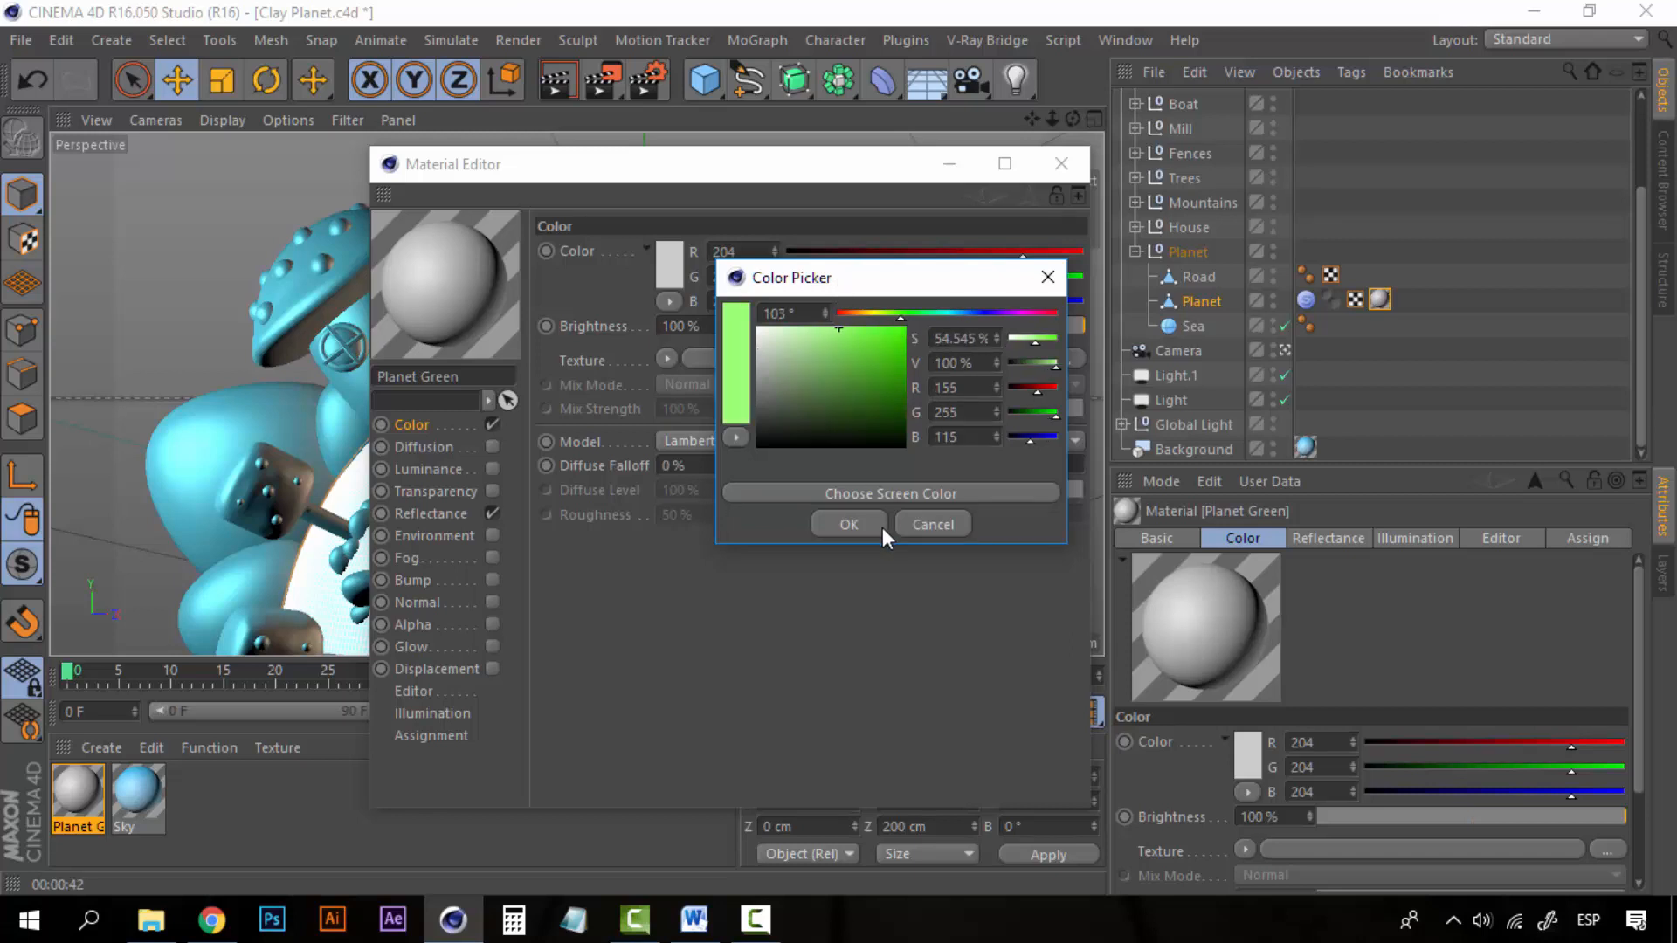
{"action": "left_click", "coordinate": [828, 524]}
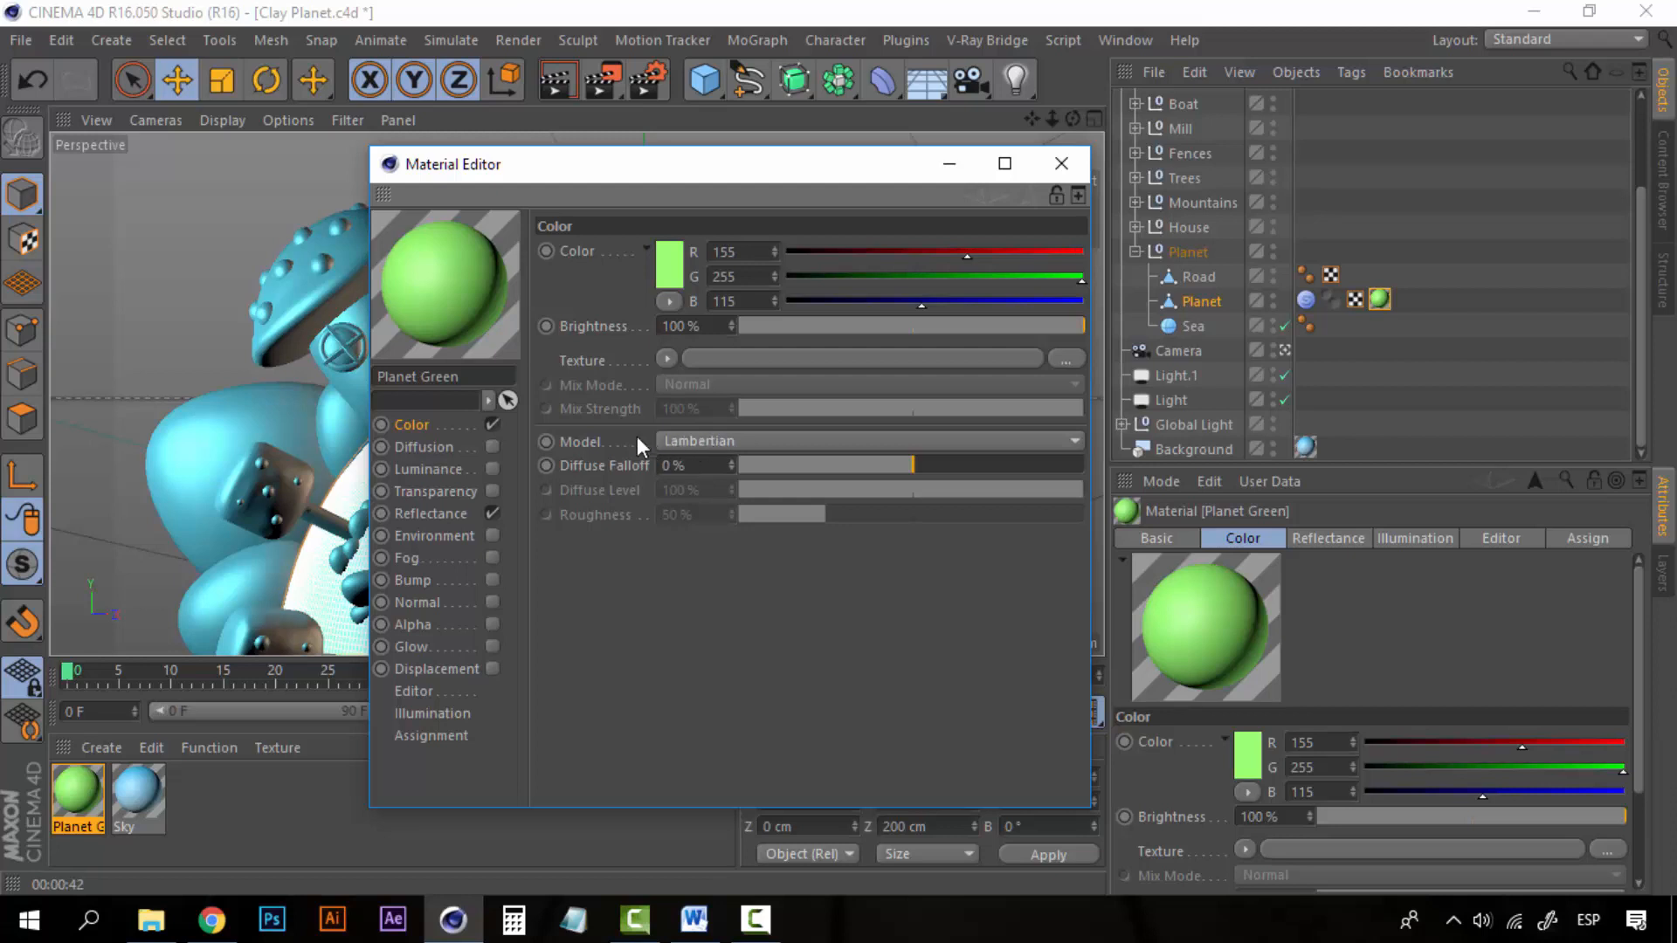
{"action": "left_click", "coordinate": [706, 439]}
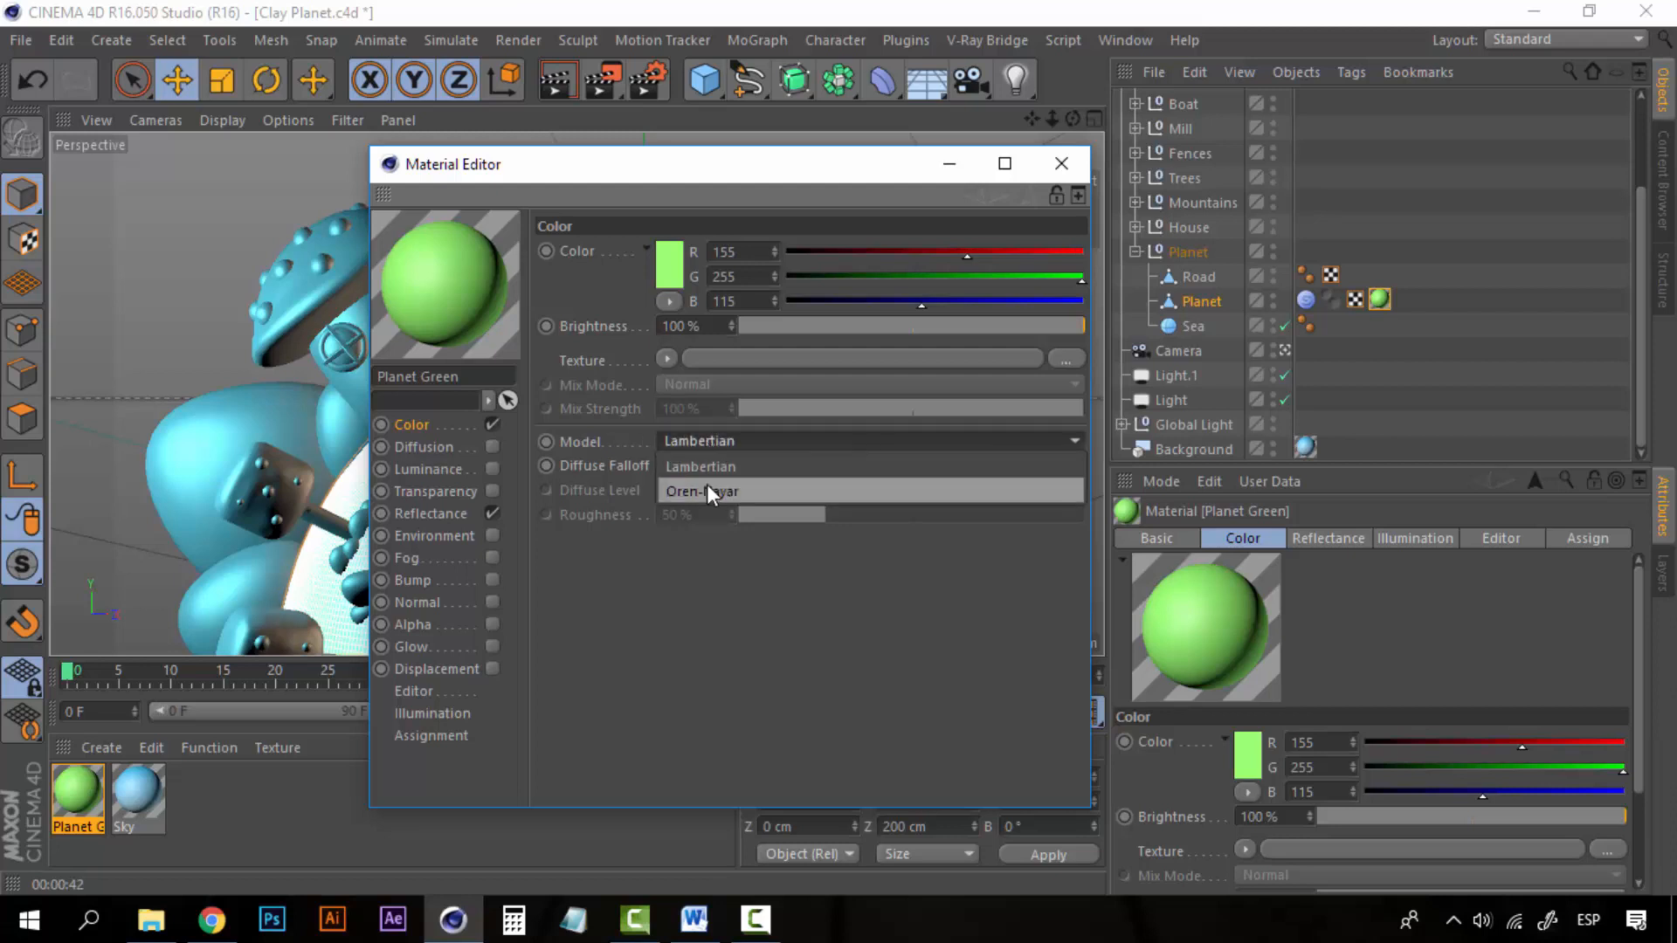
{"action": "left_click", "coordinate": [713, 490]}
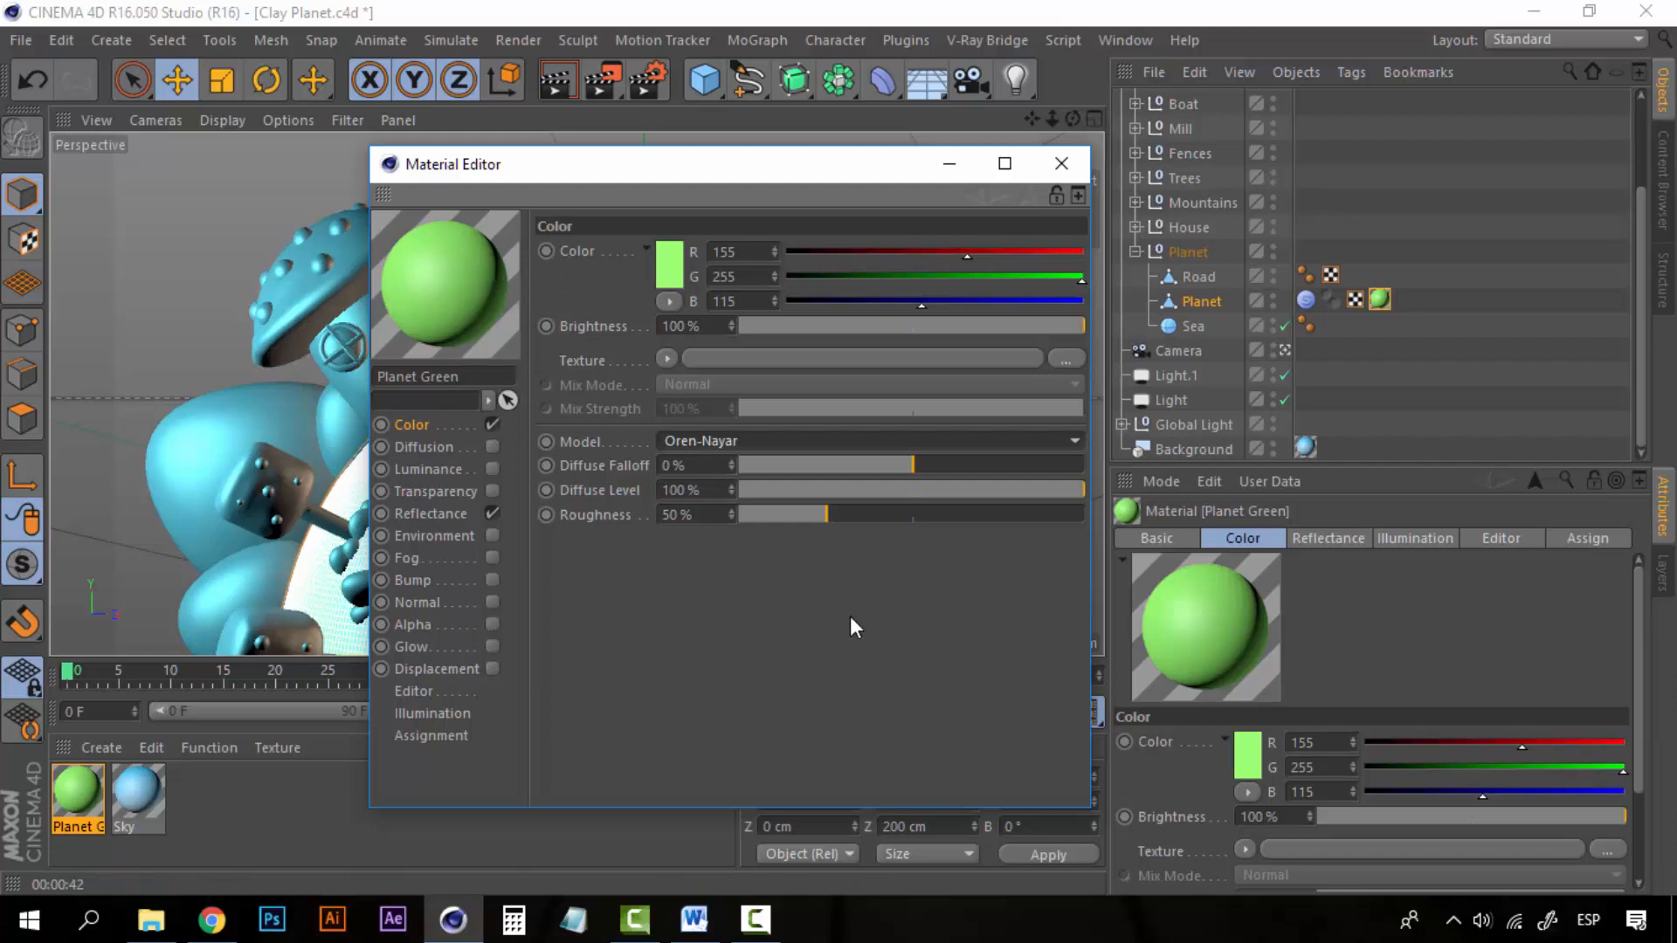
Enable Luminance on the Planet Green material with a Filter shader as its texture, and choose the texture's mix mode
{"action": "left_click", "coordinate": [487, 469]}
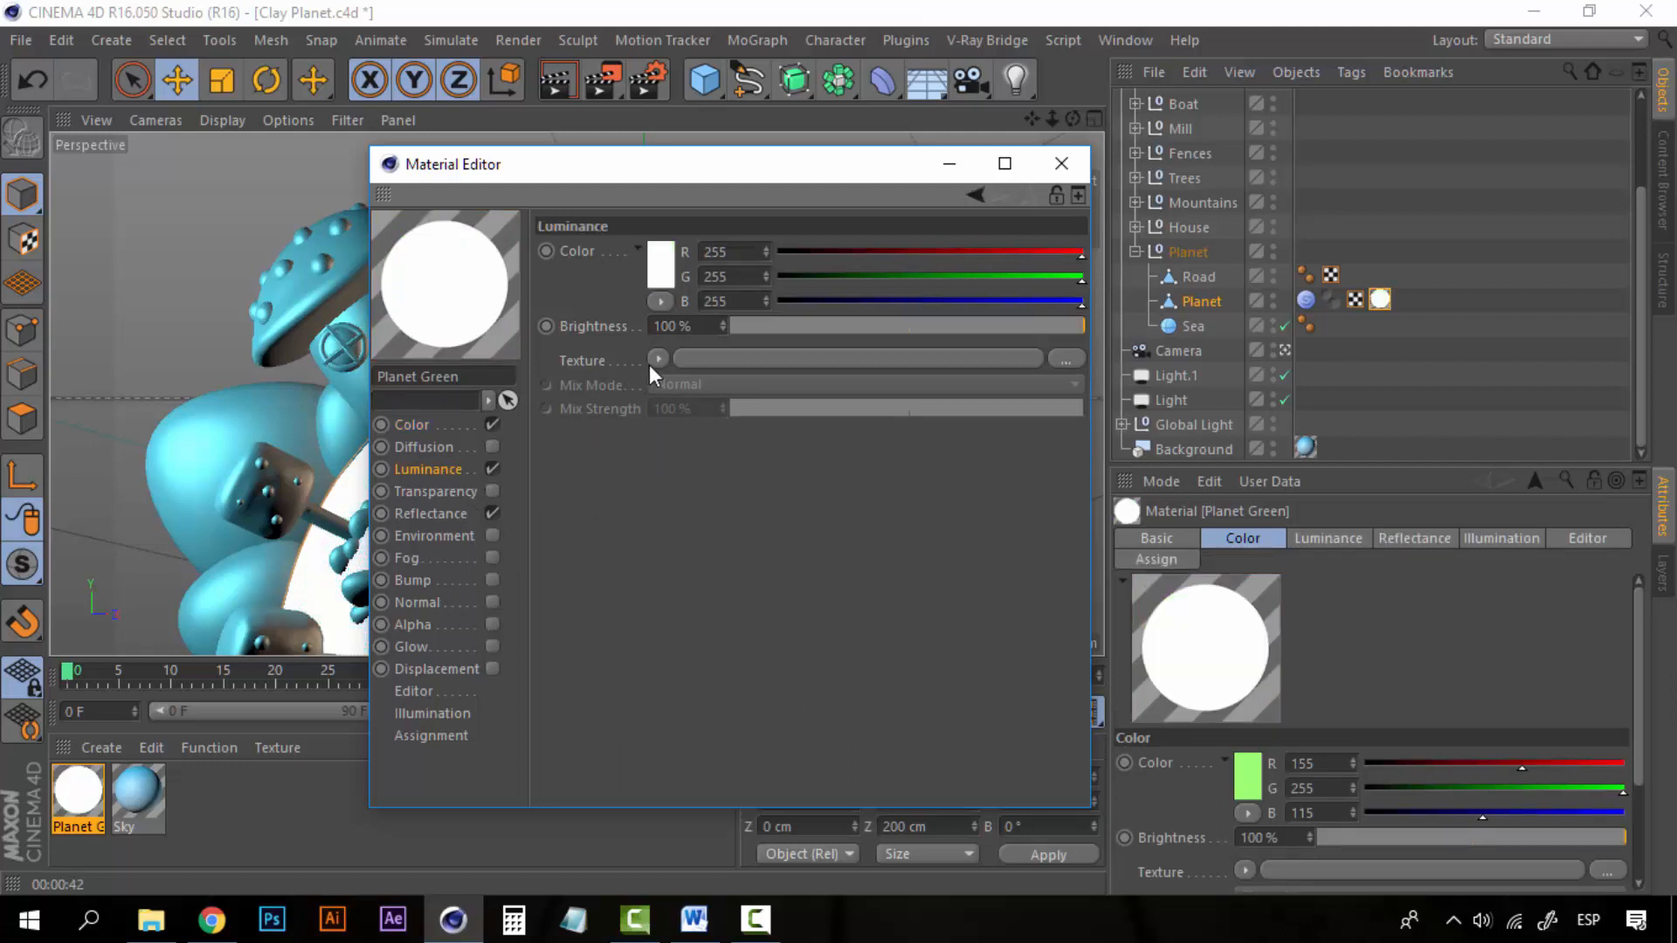
{"action": "left_click_drag", "start_coordinate": [698, 171], "coordinate": [1012, 199]}
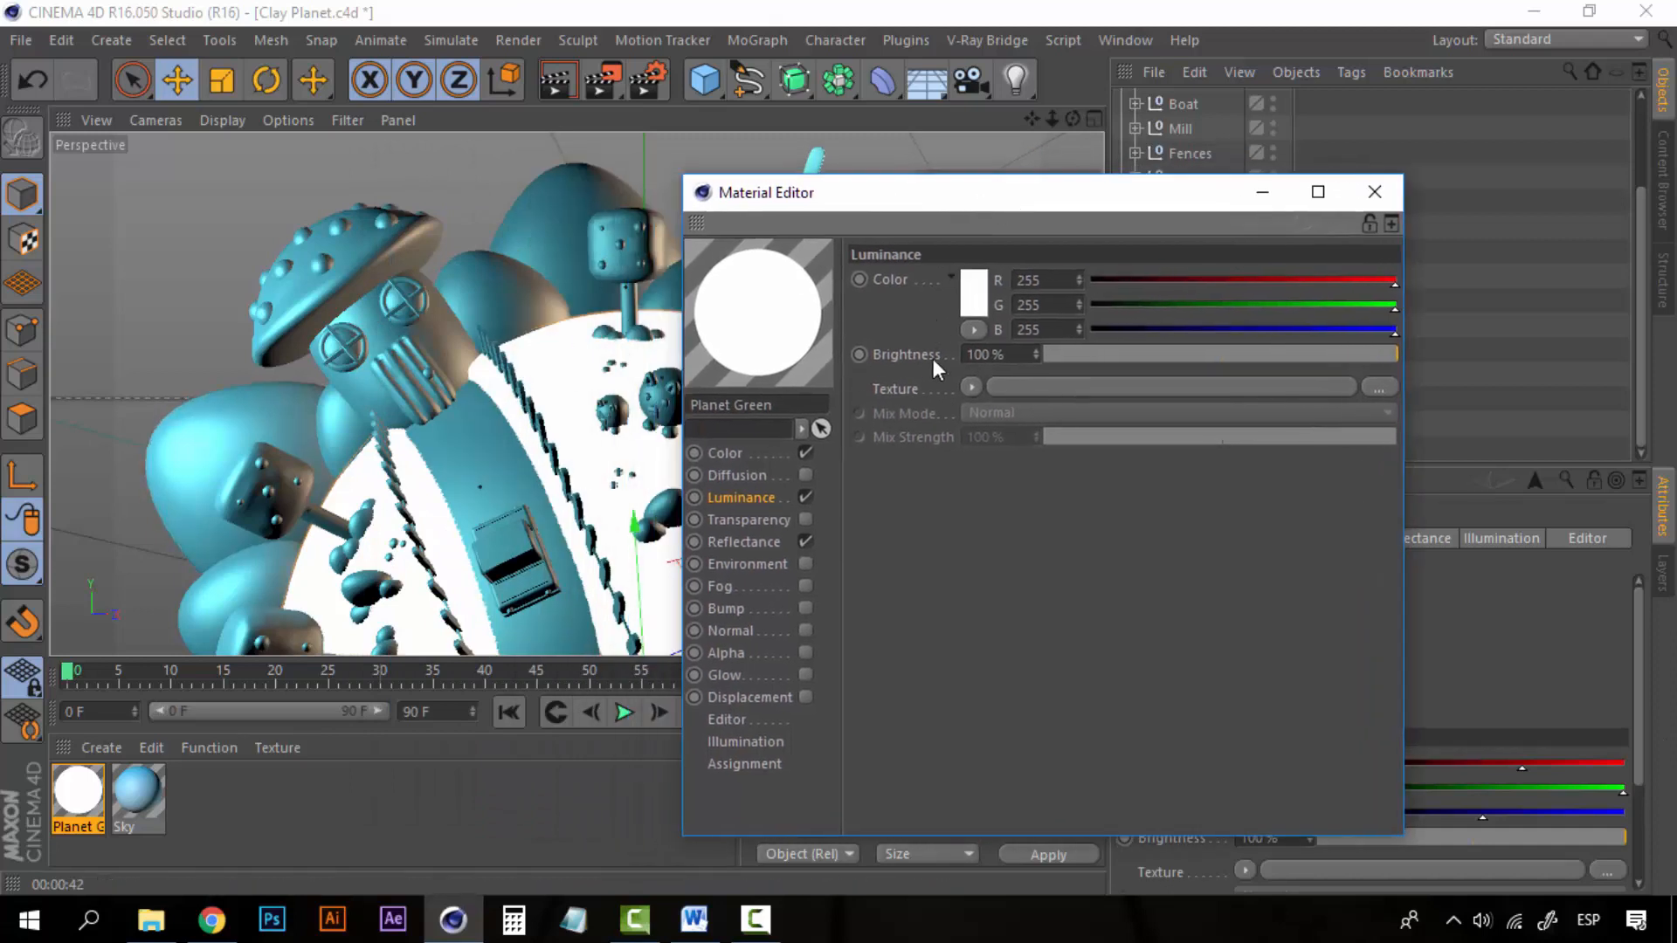
{"action": "left_click_drag", "start_coordinate": [1081, 195], "coordinate": [1058, 173]}
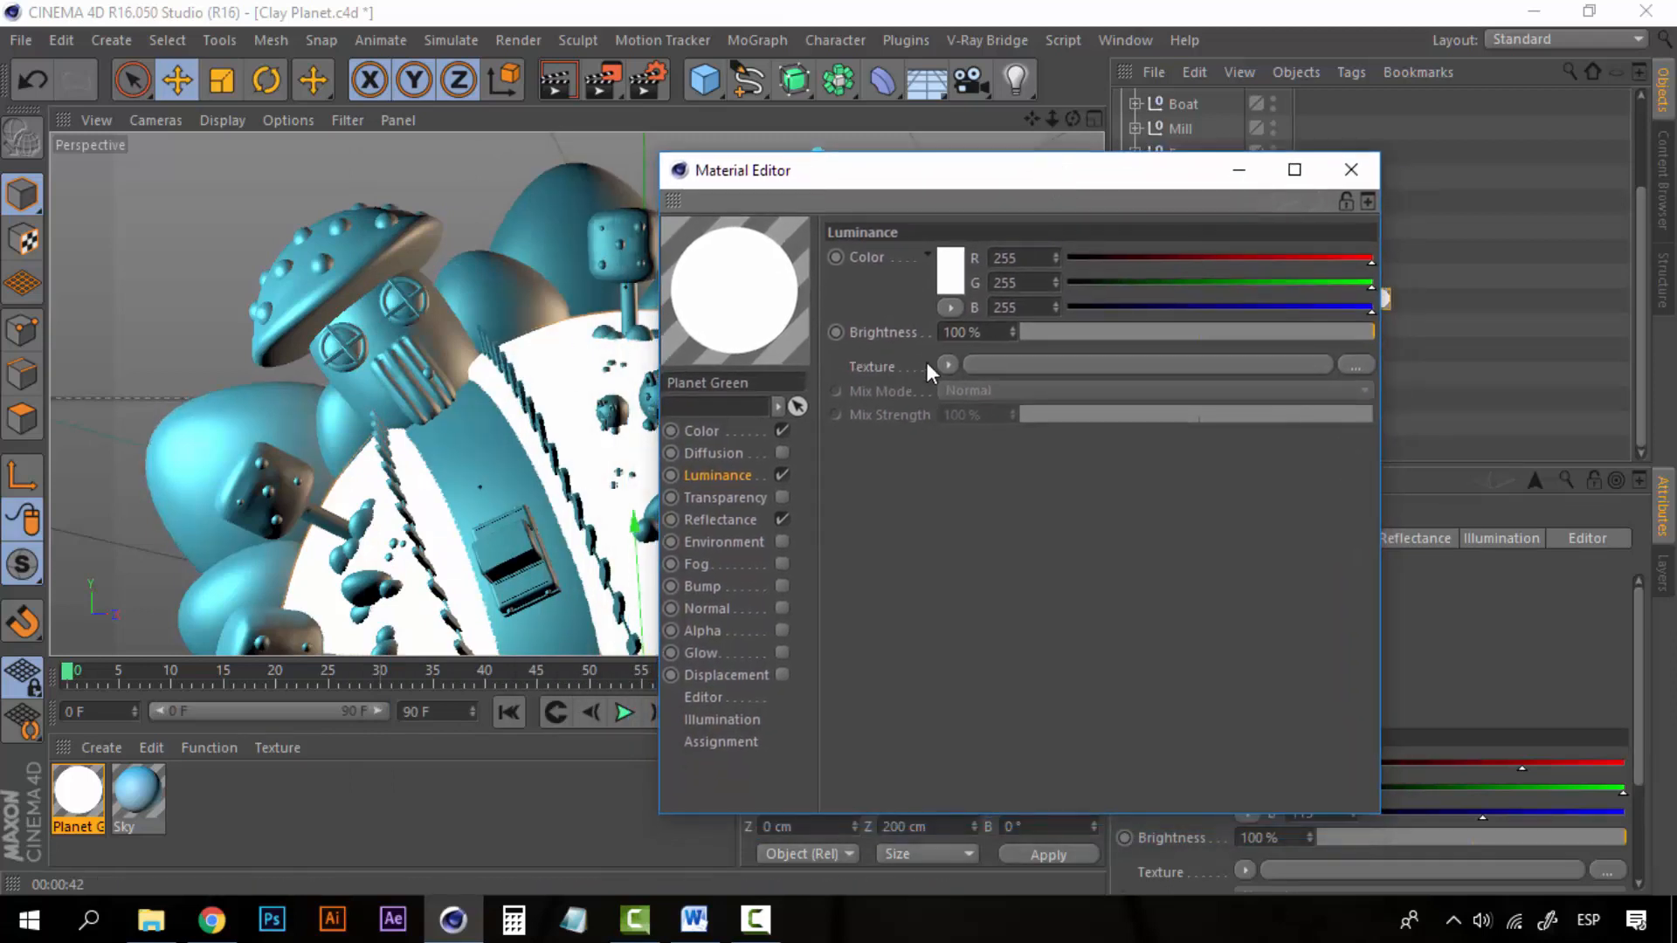
{"action": "left_click", "coordinate": [947, 366]}
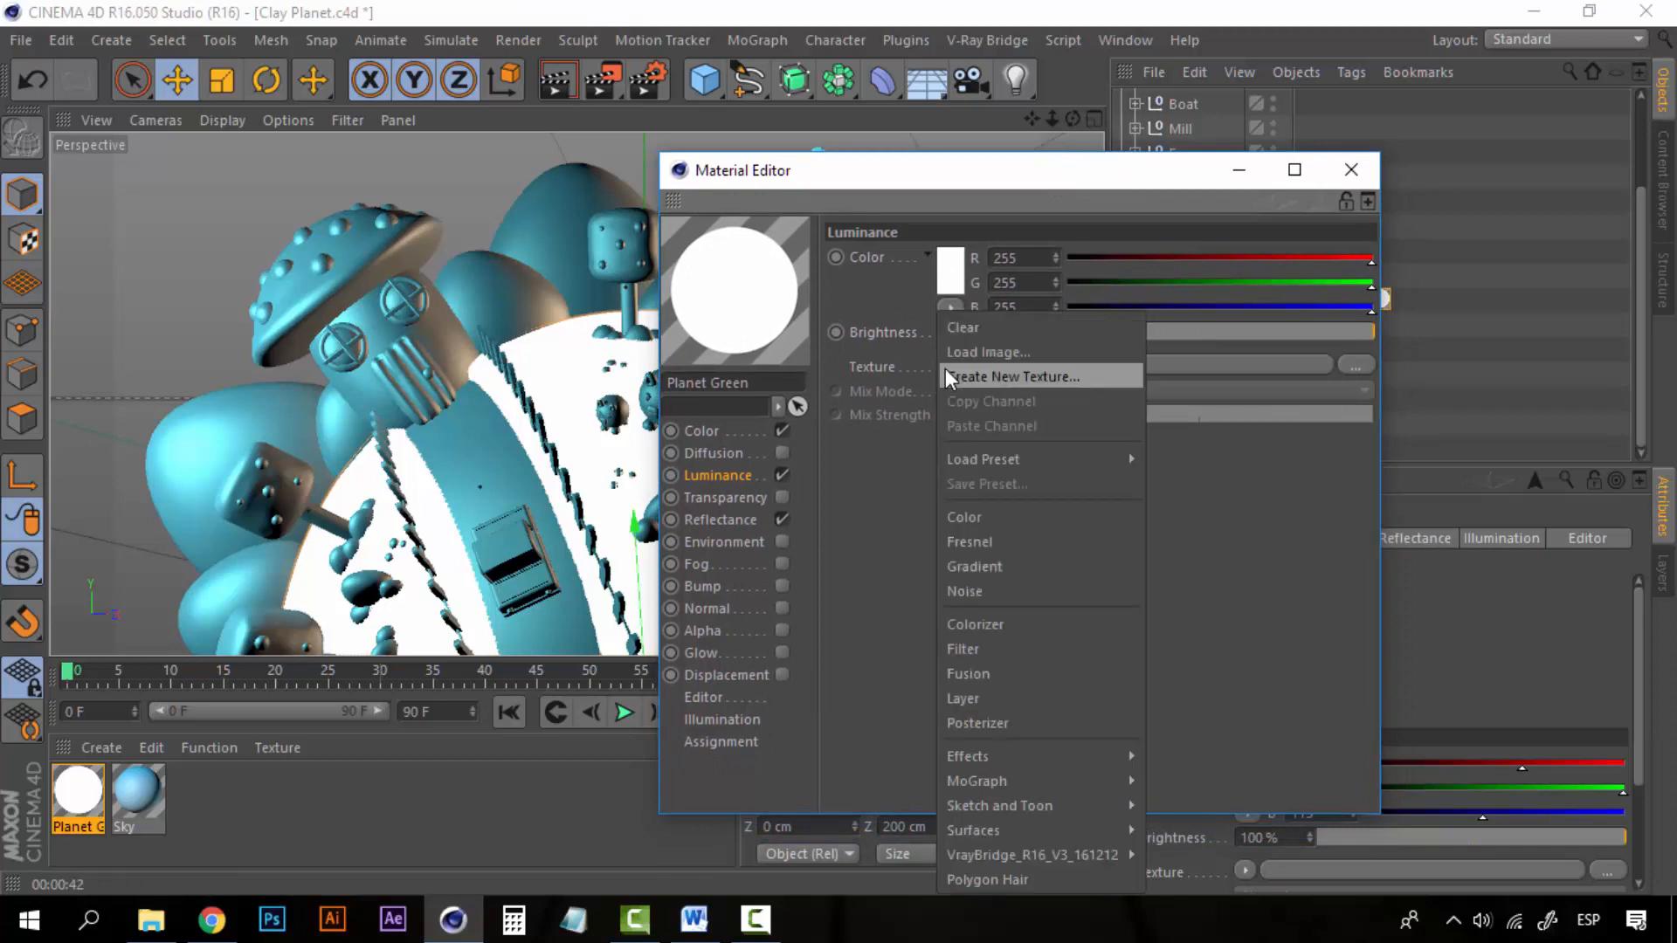
{"action": "left_click", "coordinate": [999, 652]}
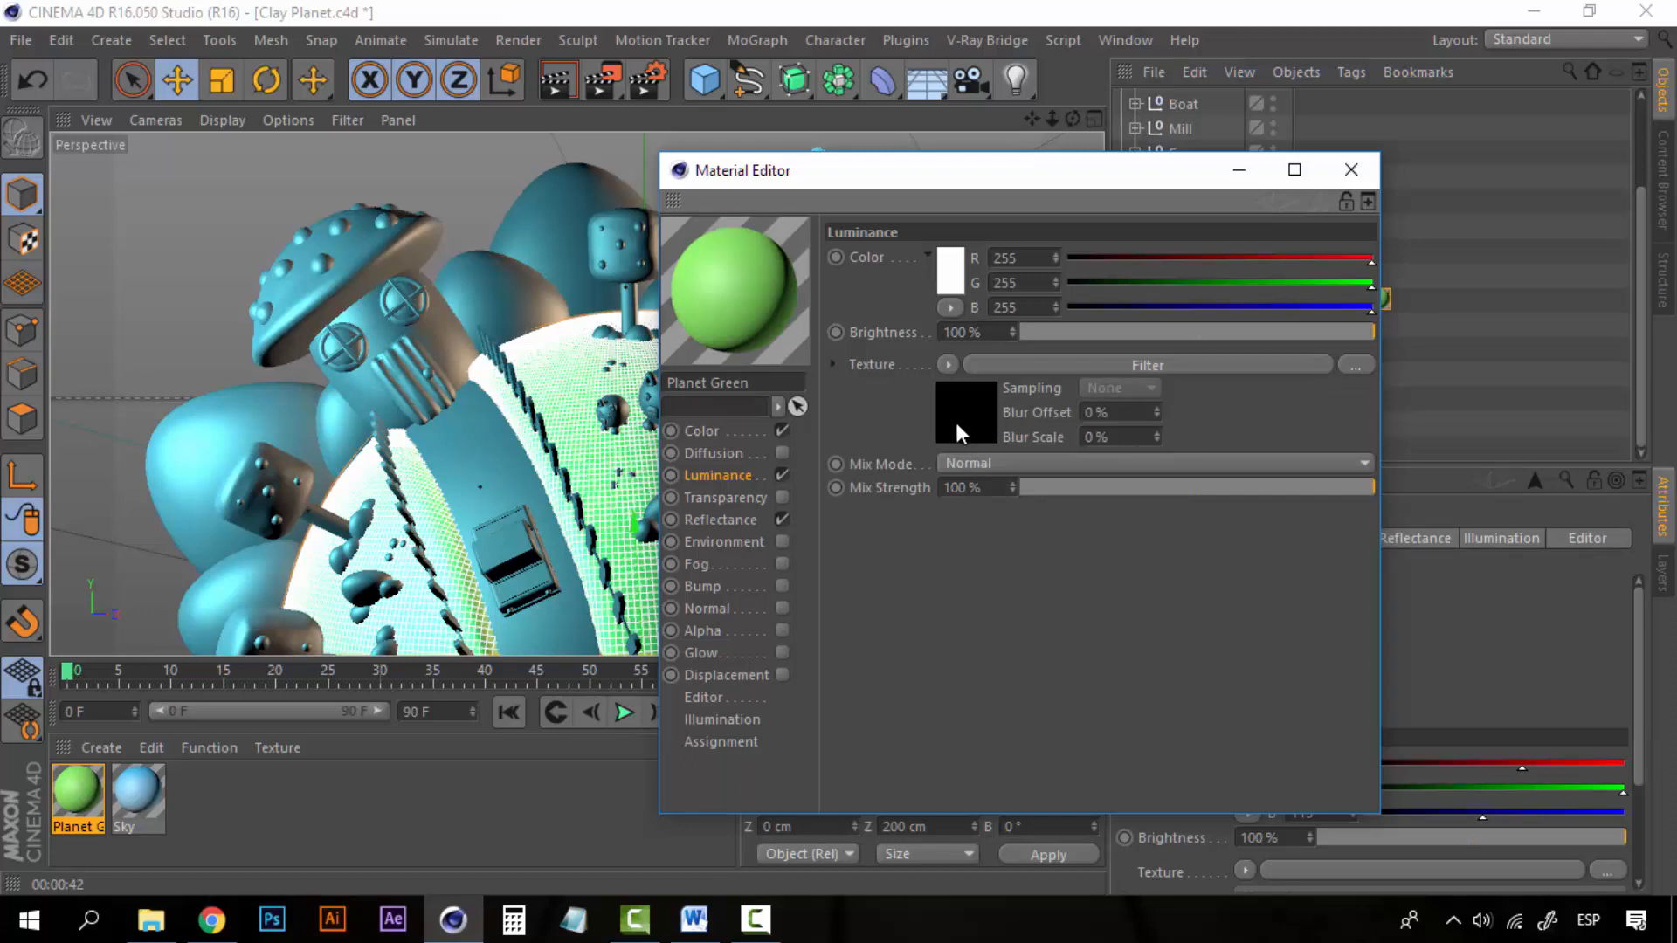
{"action": "left_click", "coordinate": [992, 464]}
{"action": "left_click", "coordinate": [995, 566]}
{"action": "left_click", "coordinate": [783, 475]}
Change the type of the Planet Green material's default specular reflectance layer to Reflection (Legacy)
{"action": "left_click", "coordinate": [731, 519]}
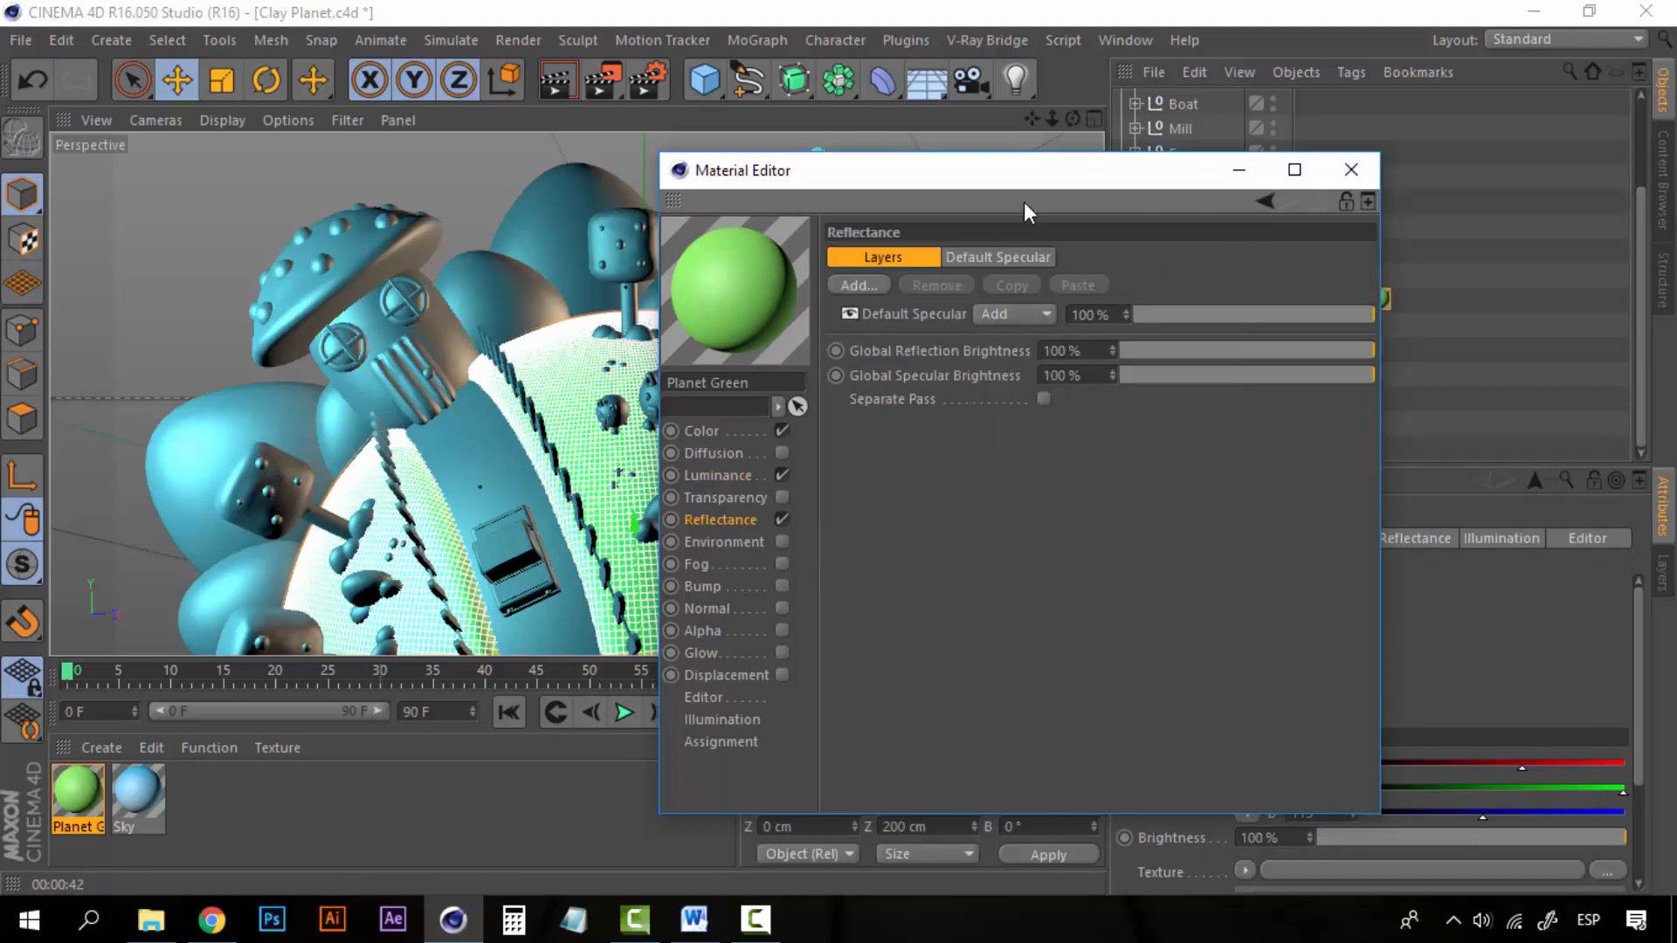
{"action": "left_click_drag", "start_coordinate": [1066, 174], "coordinate": [1203, 164]}
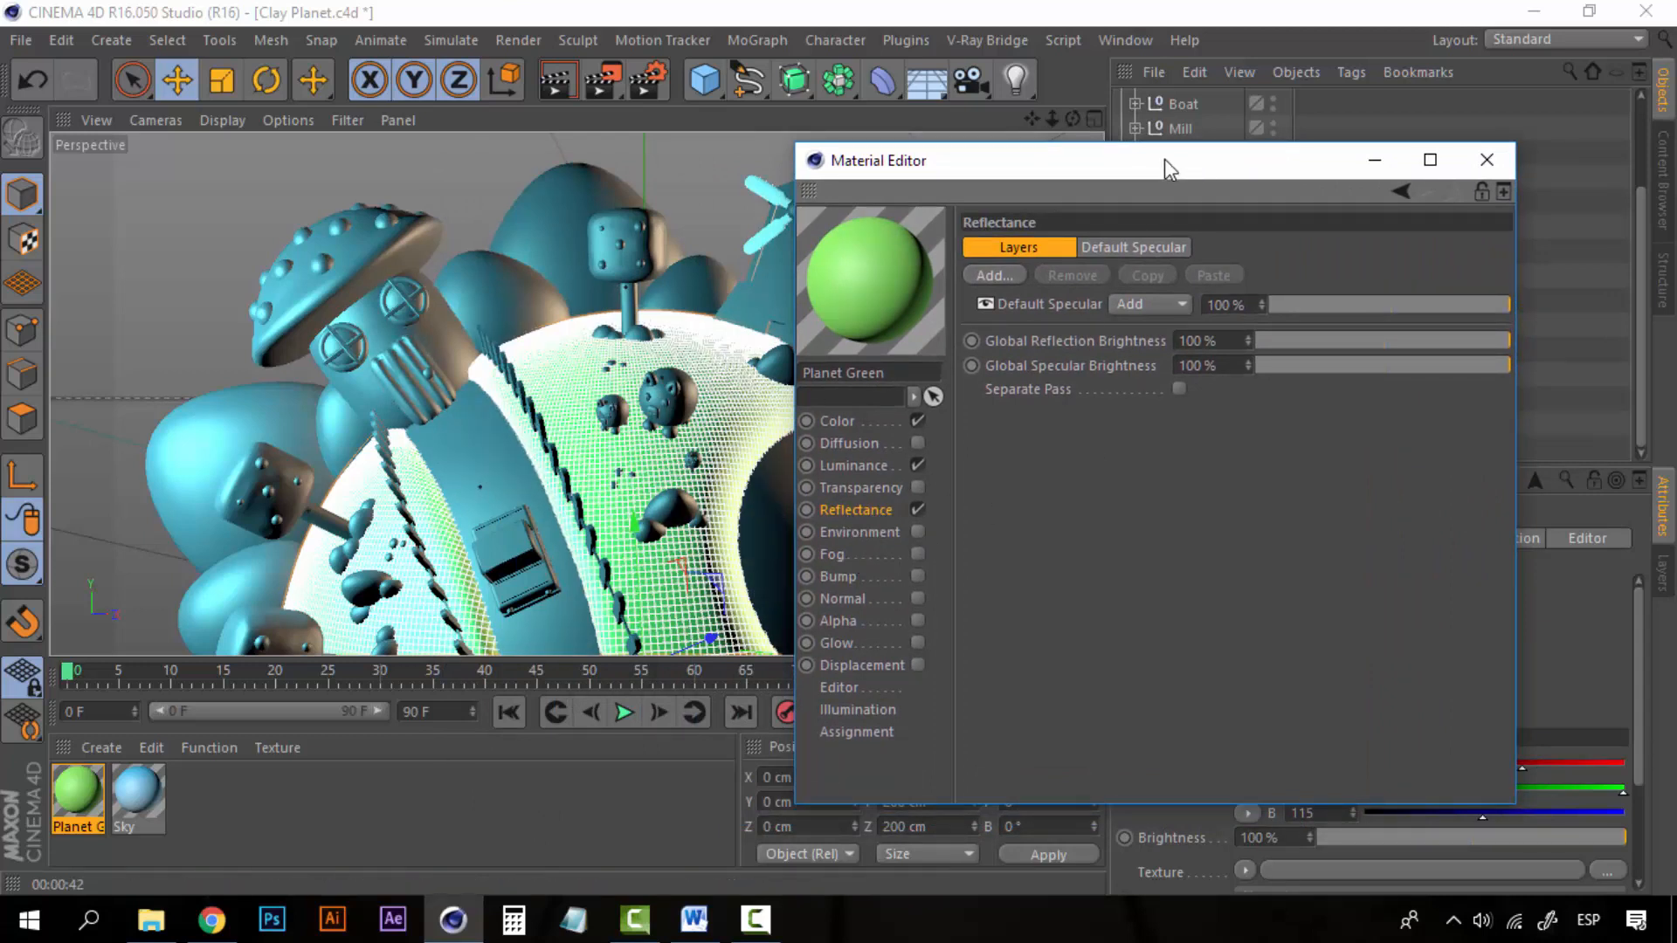
{"action": "left_click_drag", "start_coordinate": [1165, 159], "coordinate": [990, 155]}
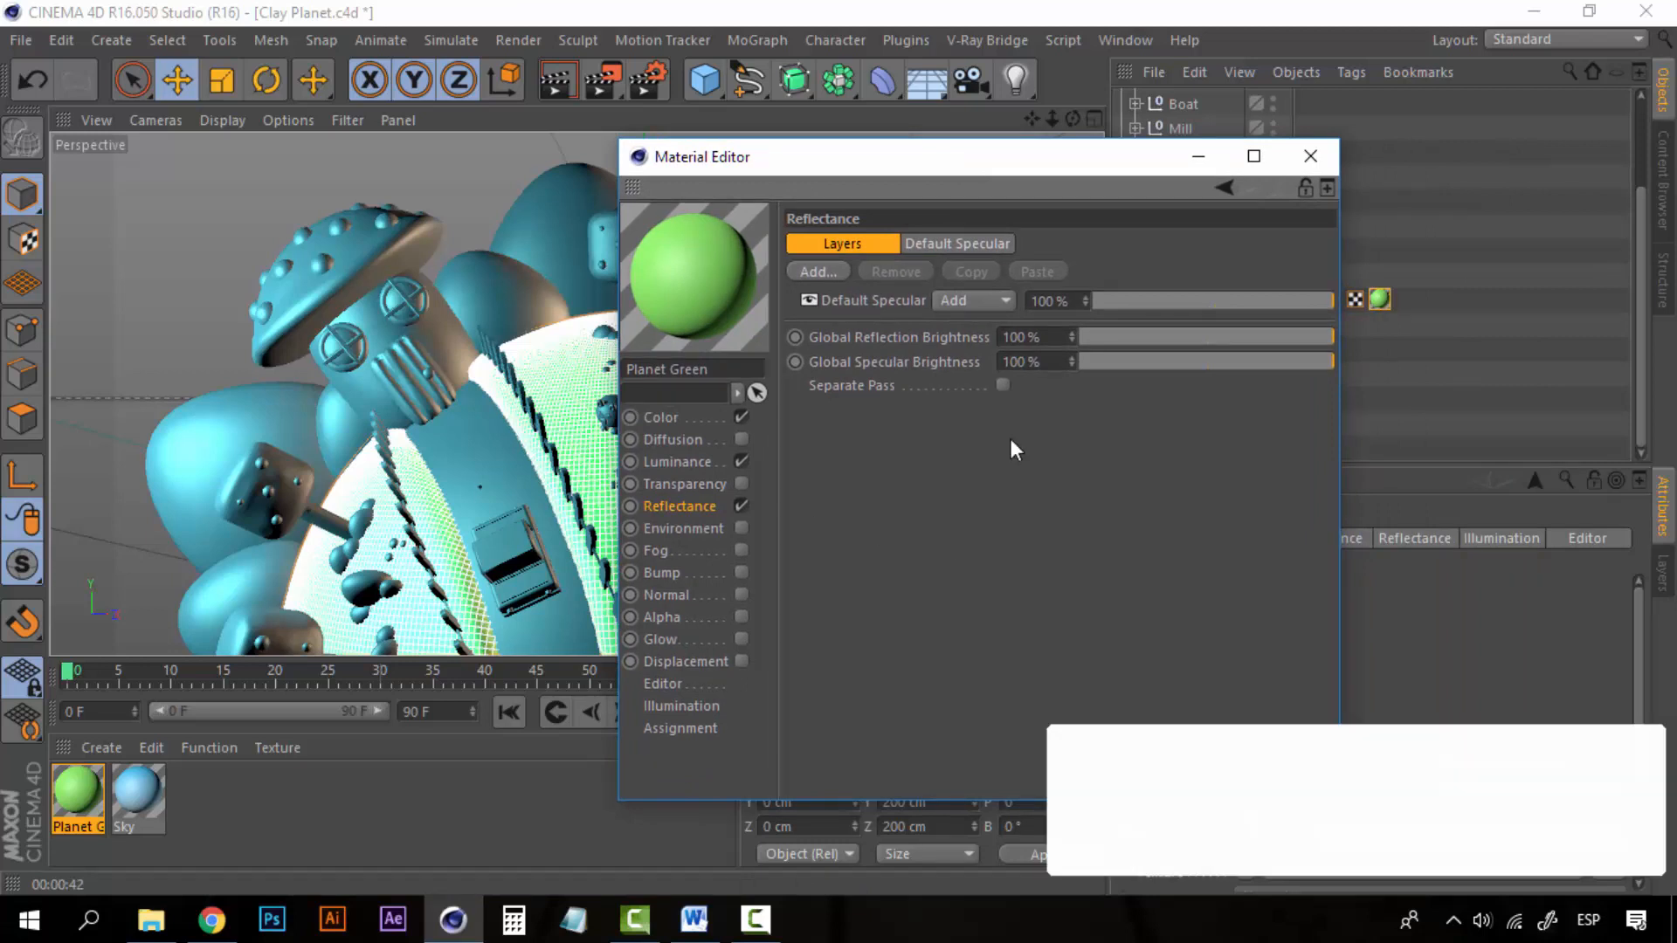
{"action": "left_click", "coordinate": [928, 239]}
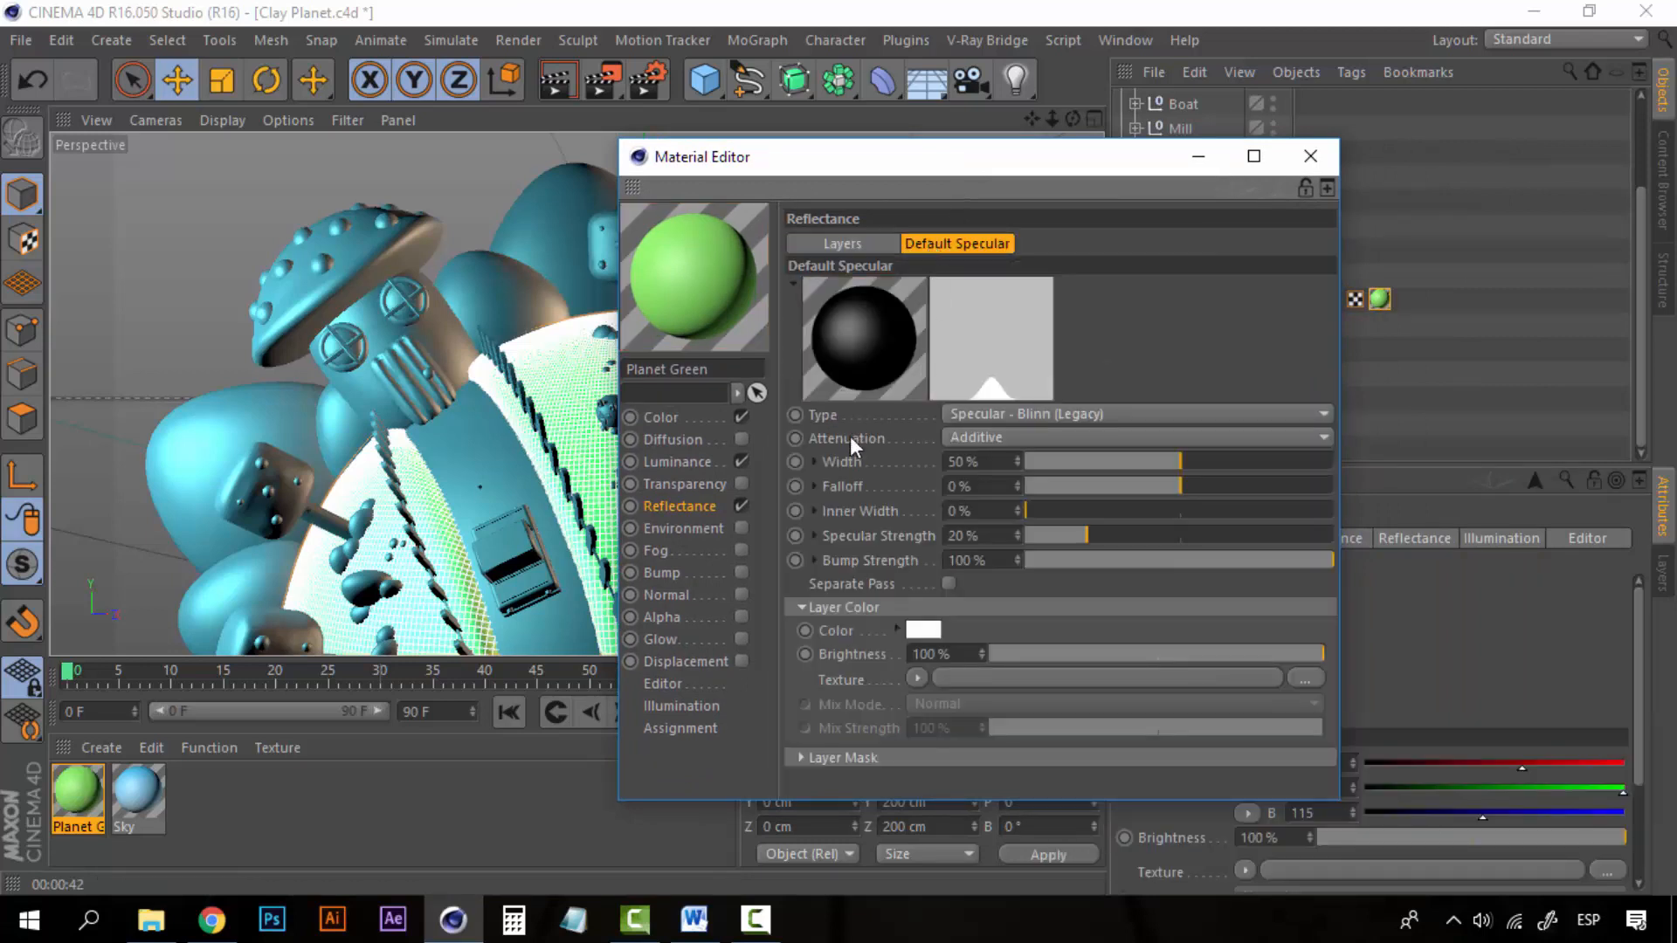
{"action": "left_click", "coordinate": [1041, 411]}
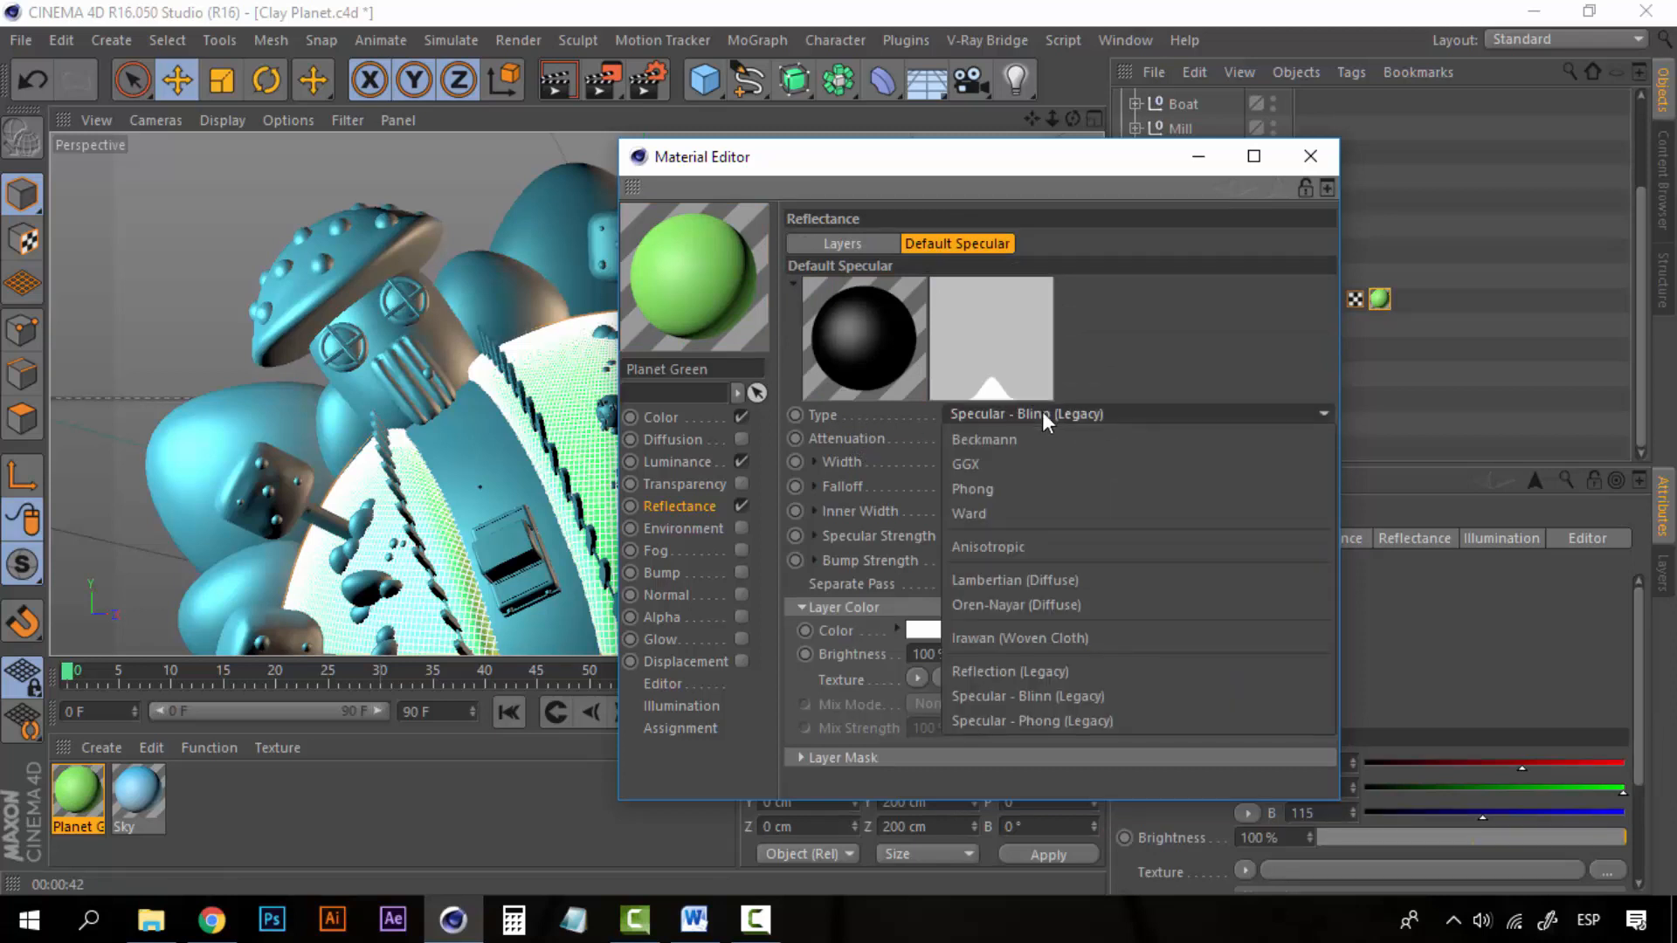
{"action": "left_click", "coordinate": [1012, 676]}
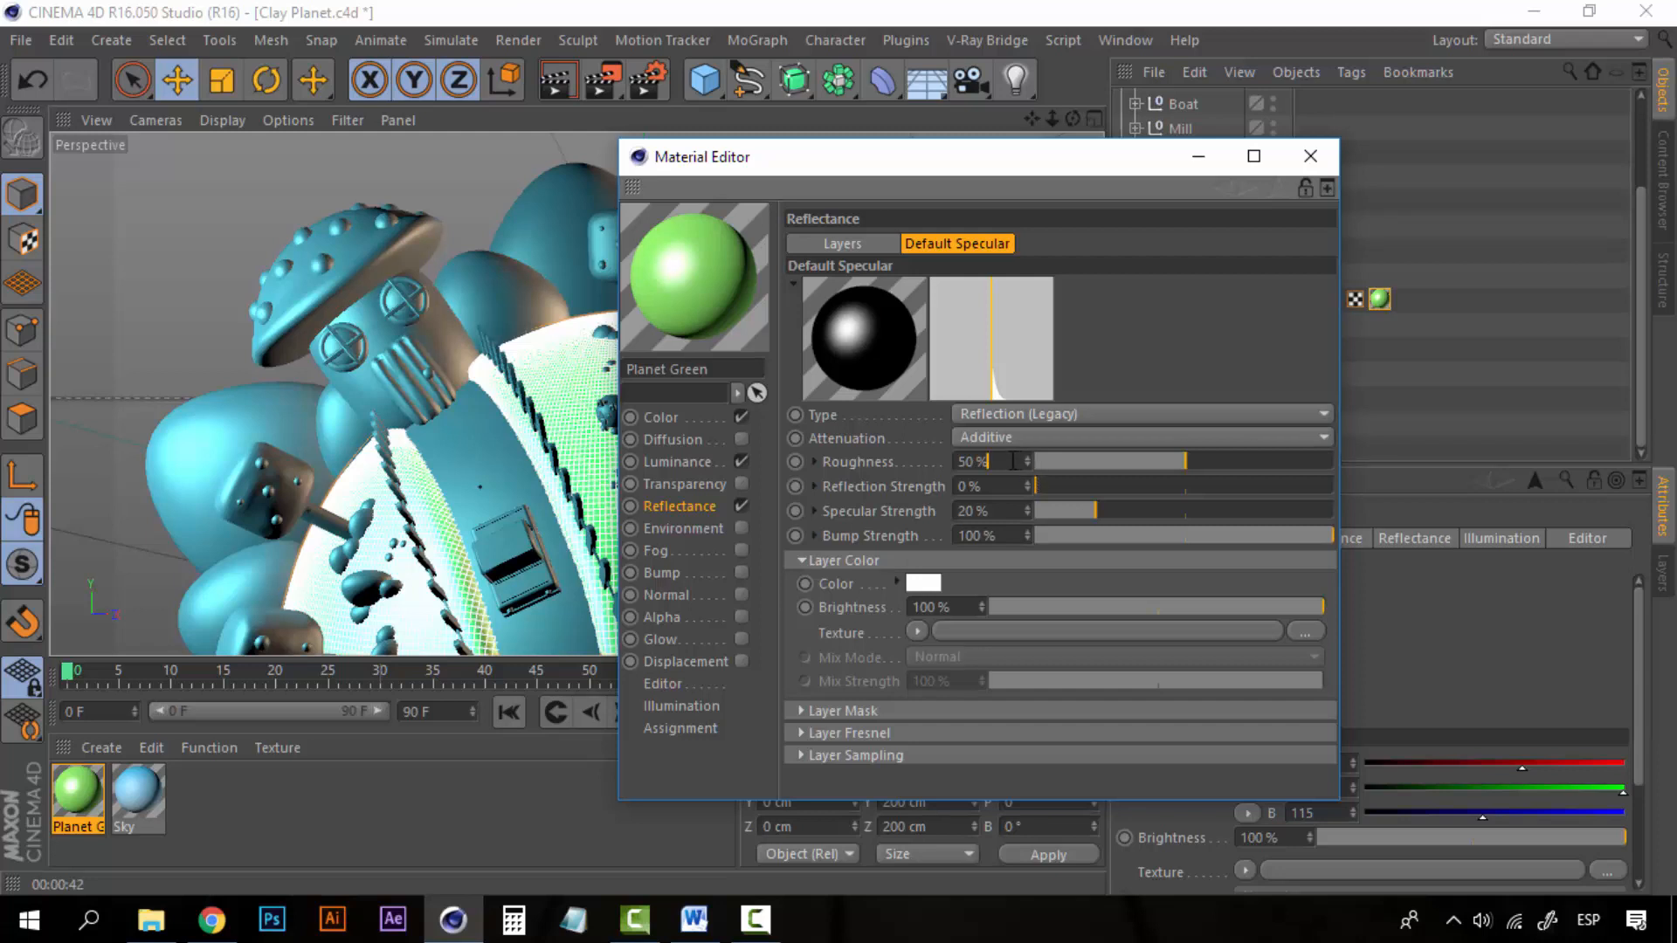
Set the default specular layer's roughness to 75%, reflection strength to 50% and specular strength to 70%
{"action": "left_click_drag", "start_coordinate": [987, 461], "coordinate": [879, 462]}
{"action": "type", "text": "75"}
{"action": "key", "text": "Return"}
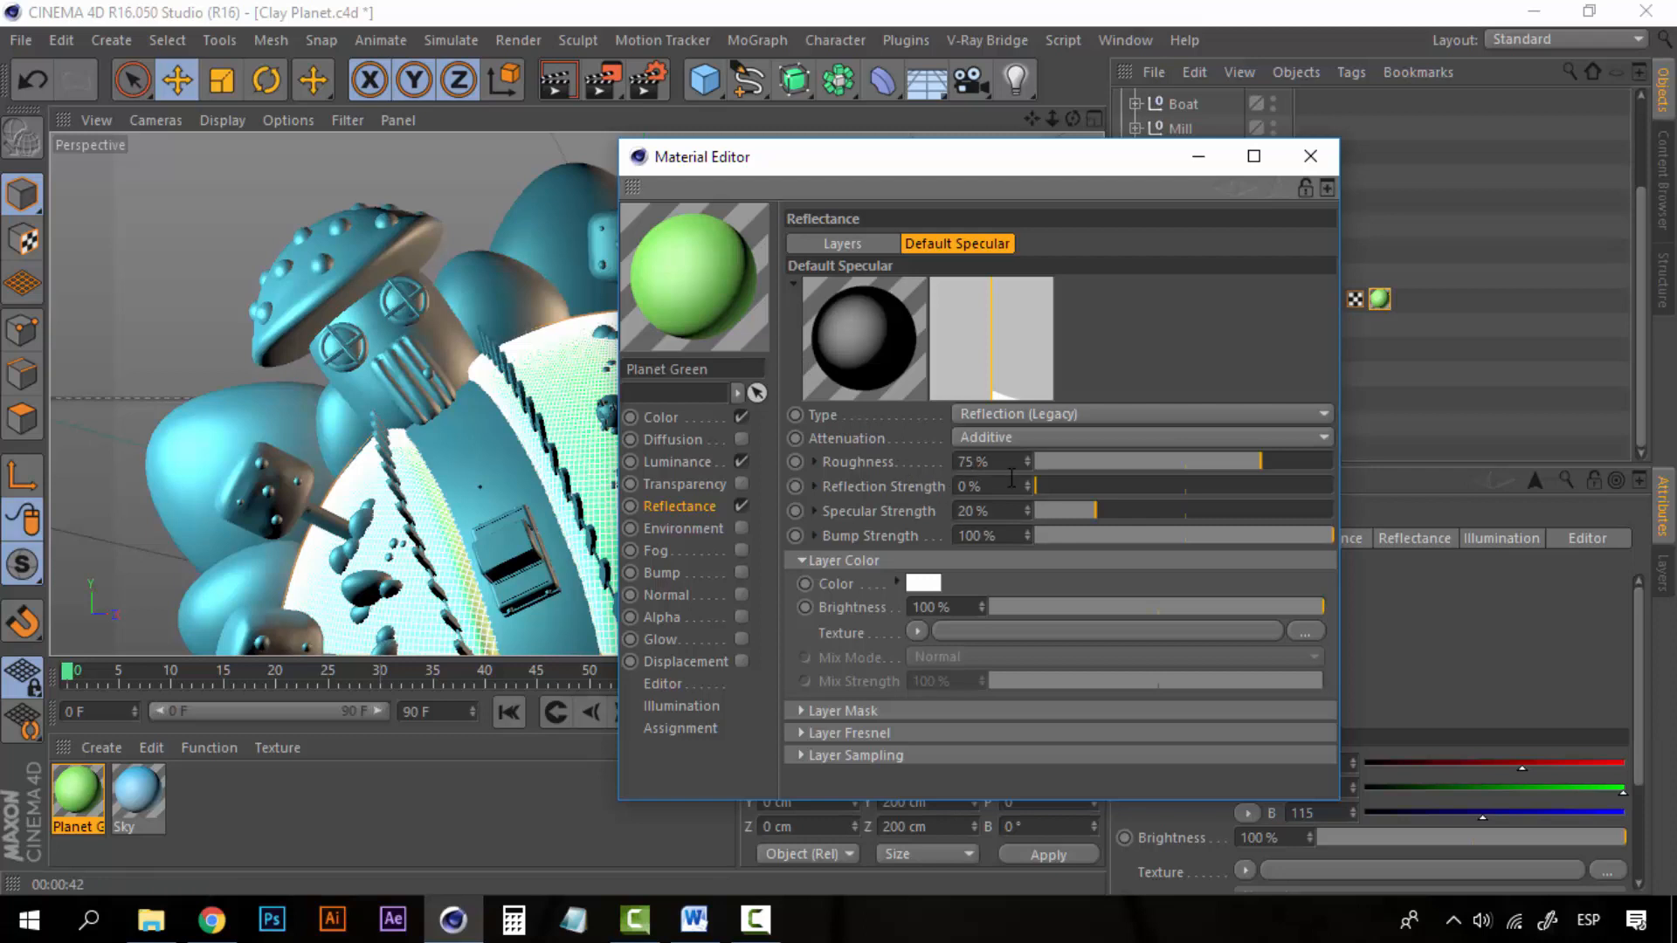
{"action": "left_click_drag", "start_coordinate": [1024, 486], "coordinate": [926, 472]}
{"action": "type", "text": "50"}
{"action": "key", "text": "Return"}
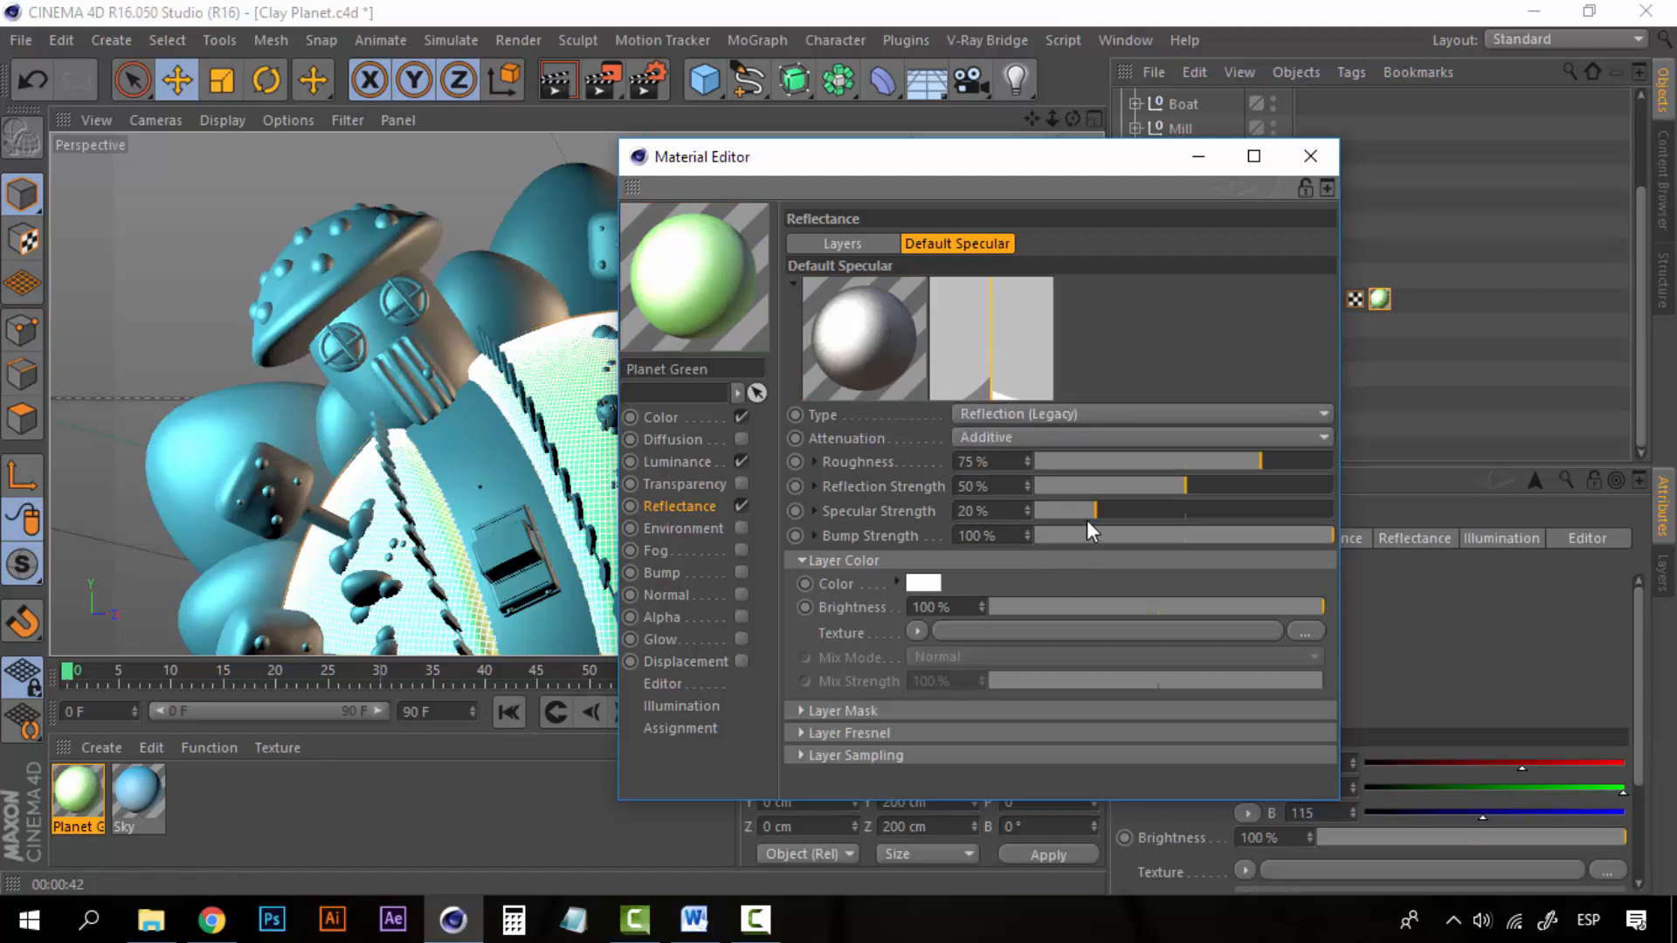
{"action": "left_click_drag", "start_coordinate": [1019, 508], "coordinate": [869, 496]}
{"action": "type", "text": "70"}
{"action": "key", "text": "Return"}
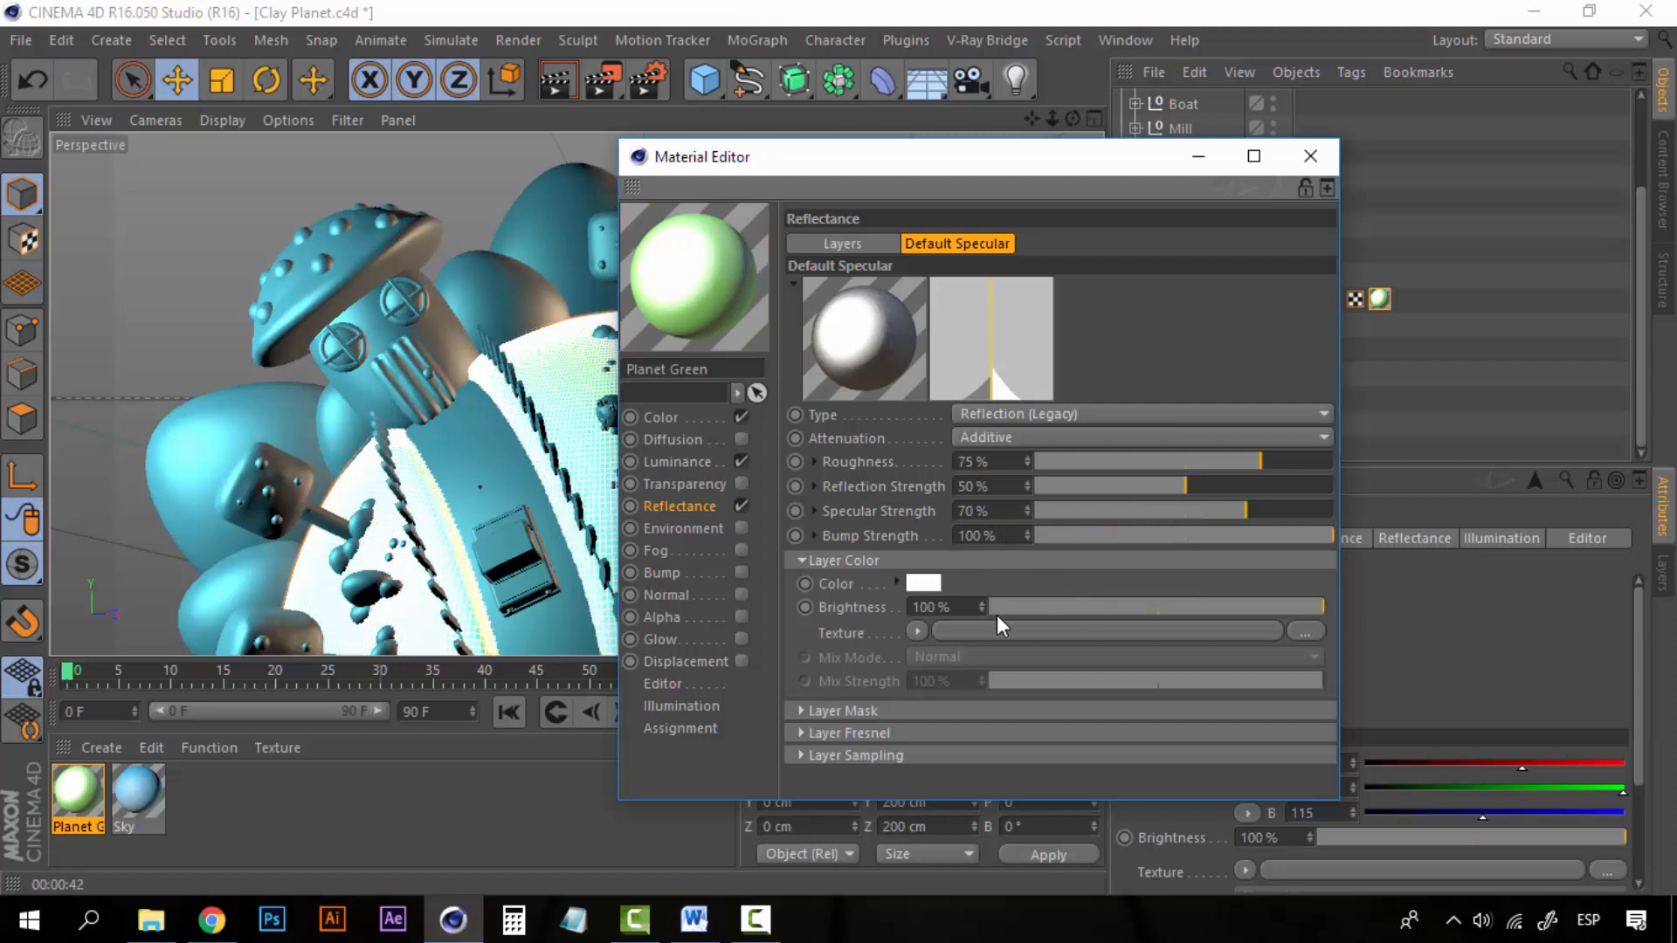
Tint the default specular's layer color a pale cream, RGB 255, 233, 195
{"action": "left_click", "coordinate": [936, 579]}
{"action": "left_click_drag", "start_coordinate": [1024, 448], "coordinate": [1410, 447]}
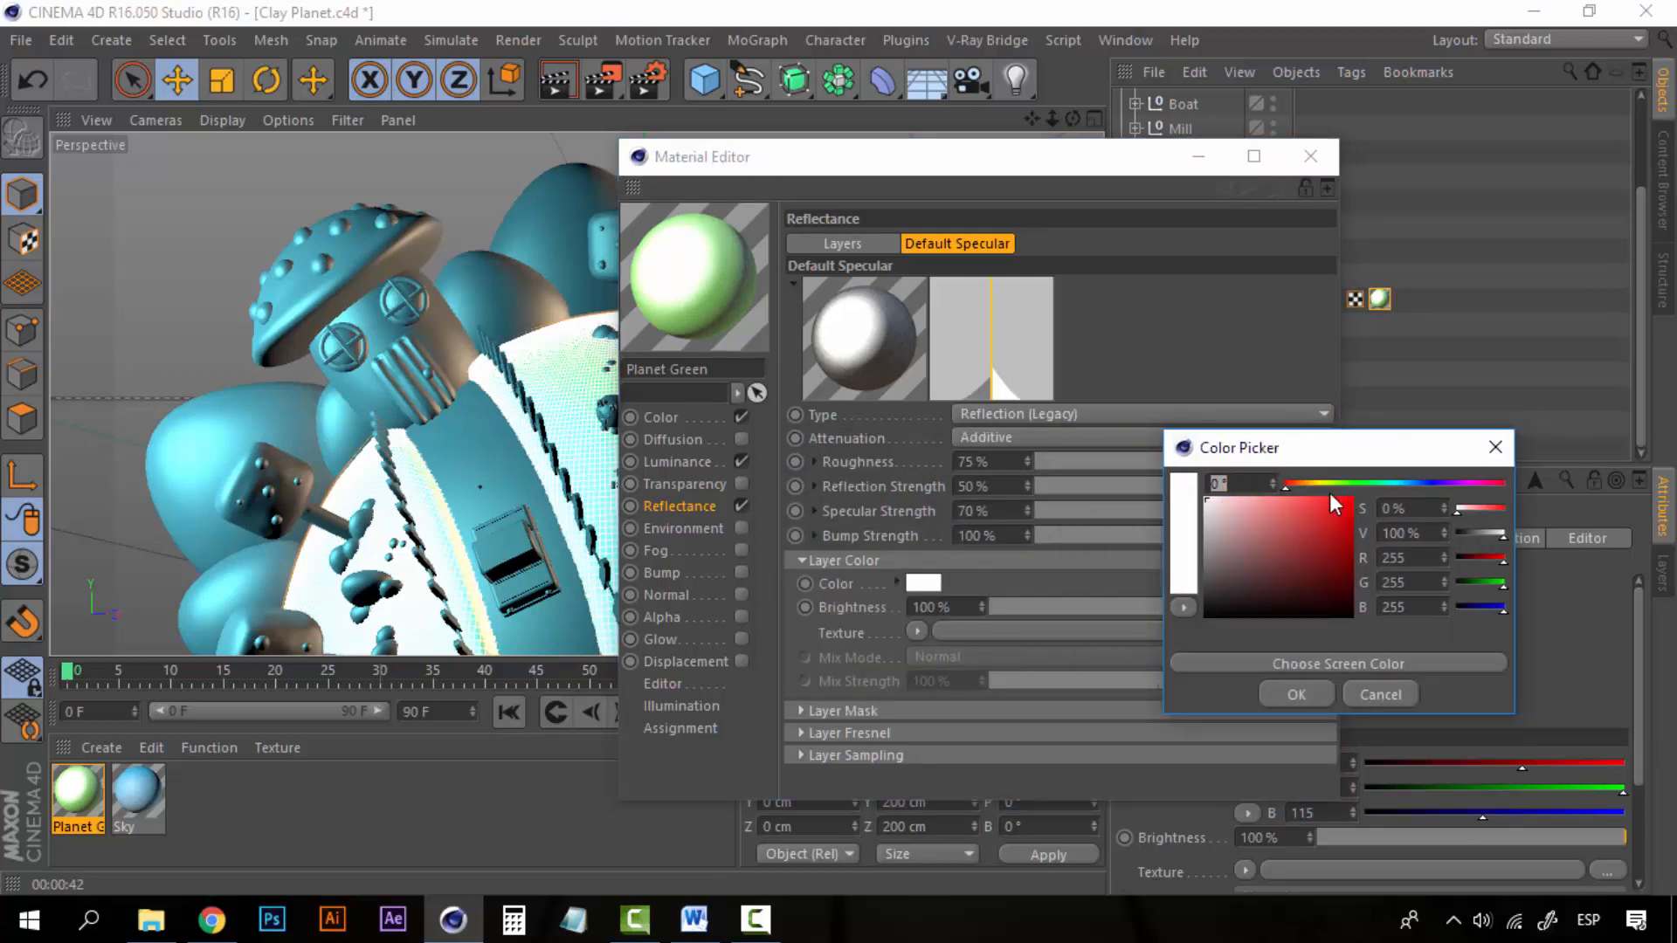
{"action": "left_click_drag", "start_coordinate": [1317, 488], "coordinate": [1239, 500]}
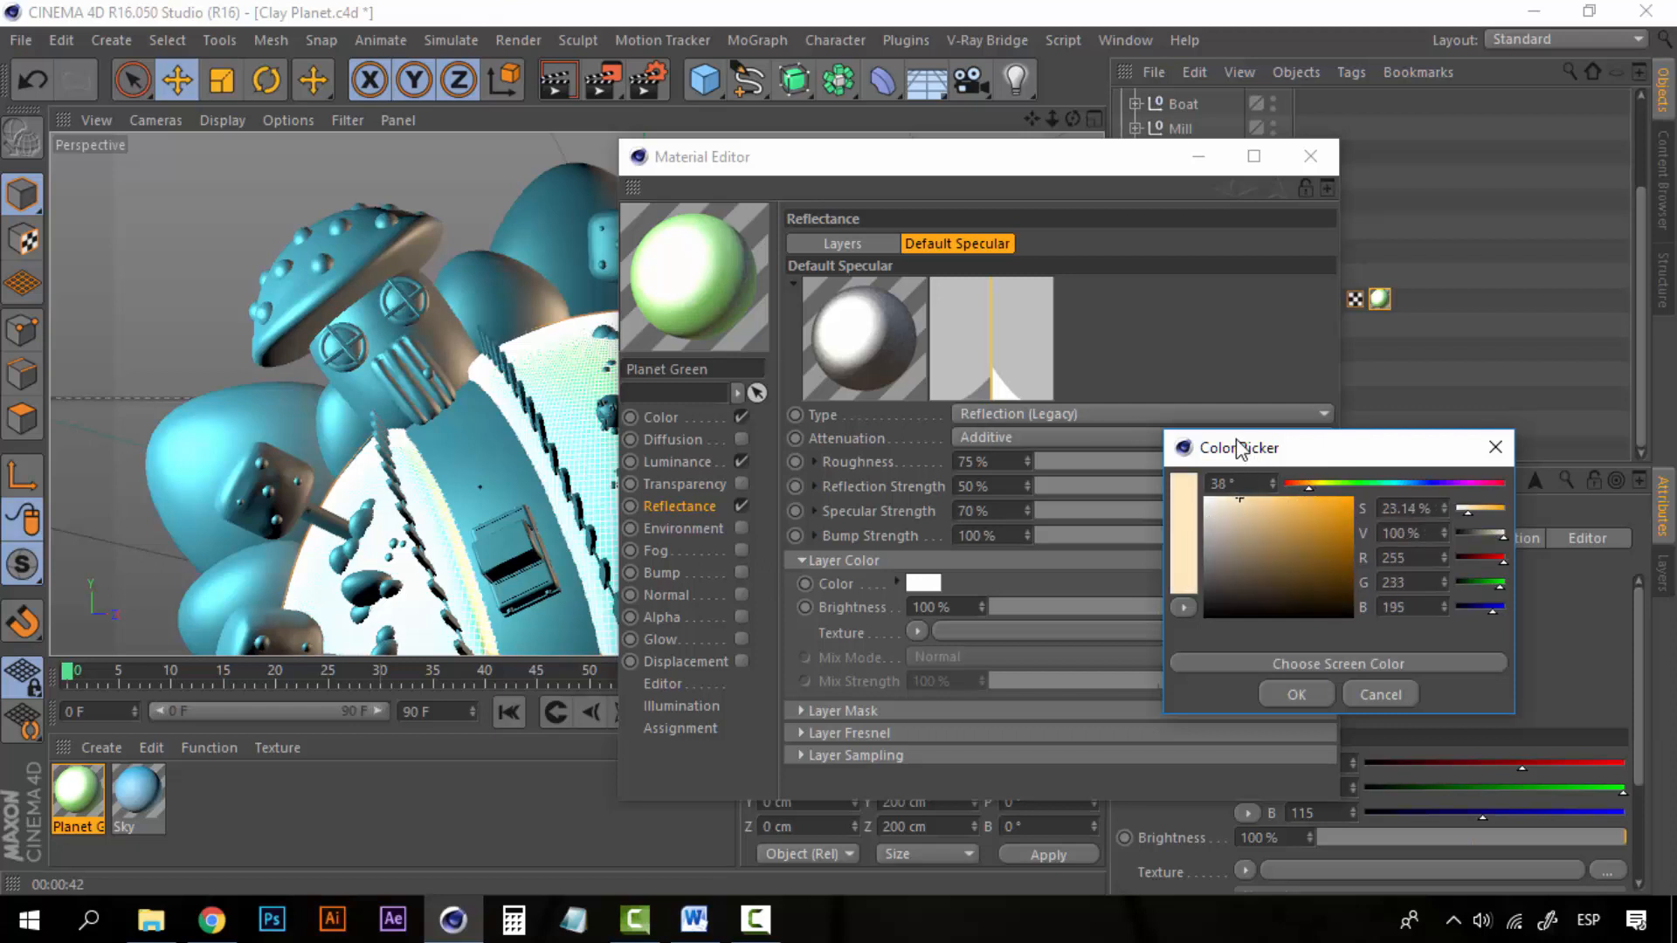
{"action": "left_click", "coordinate": [1284, 694]}
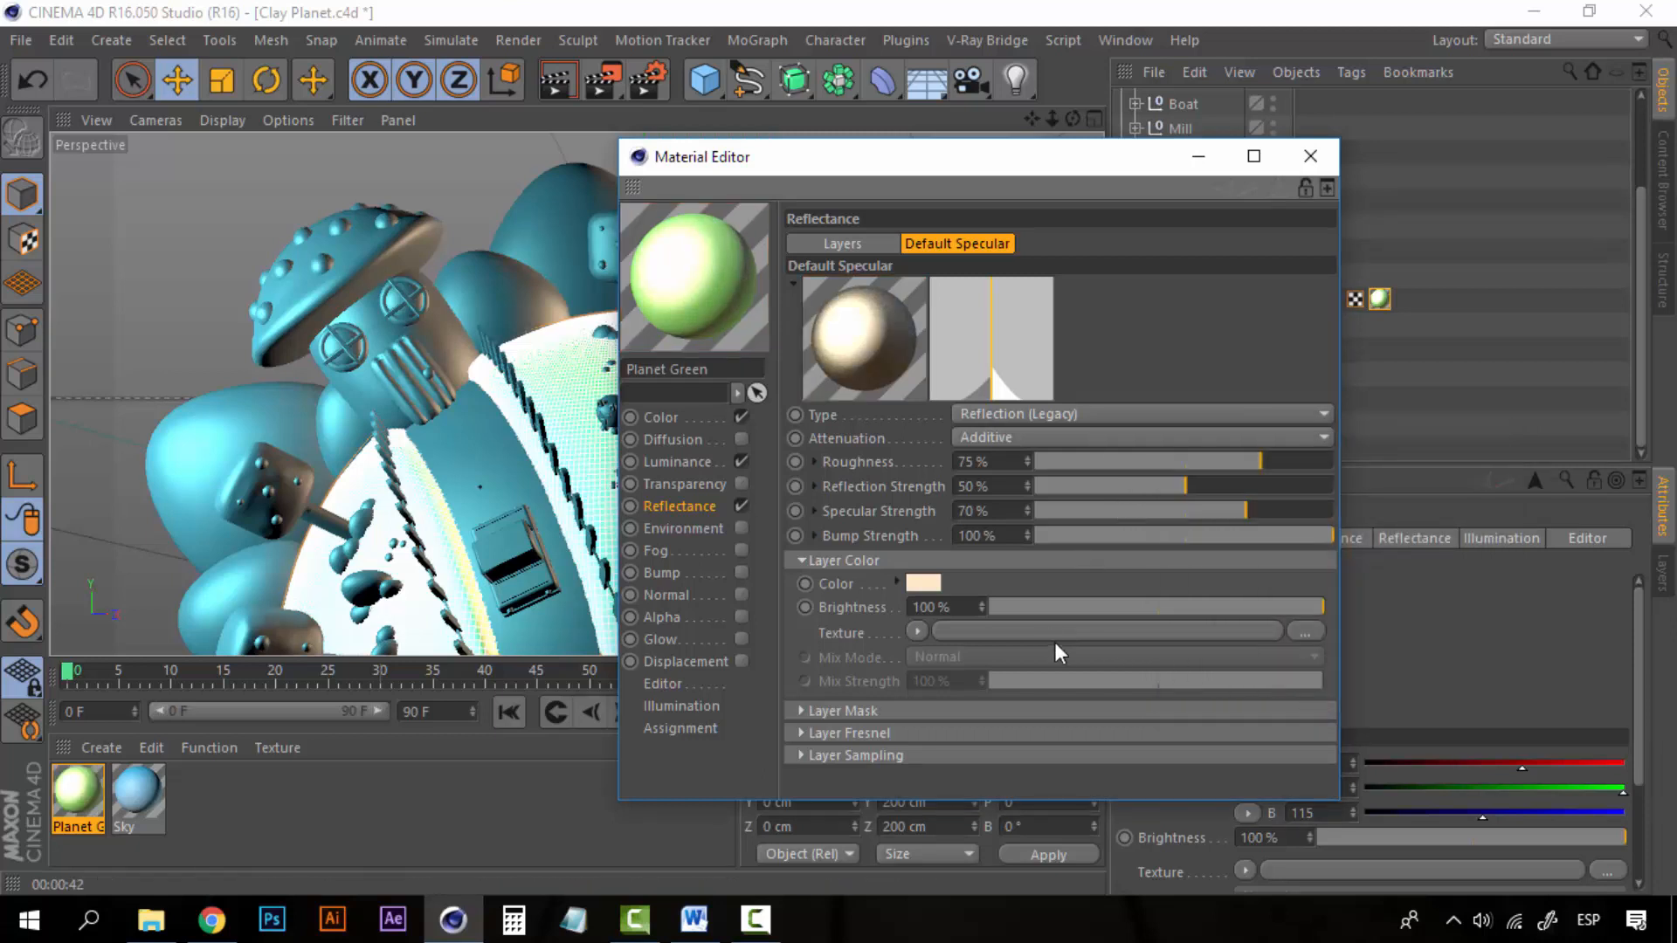
Texture the layer color with a Filter shader containing a Fresnel shader, close the material editor and render a preview of the view
{"action": "left_click", "coordinate": [915, 632]}
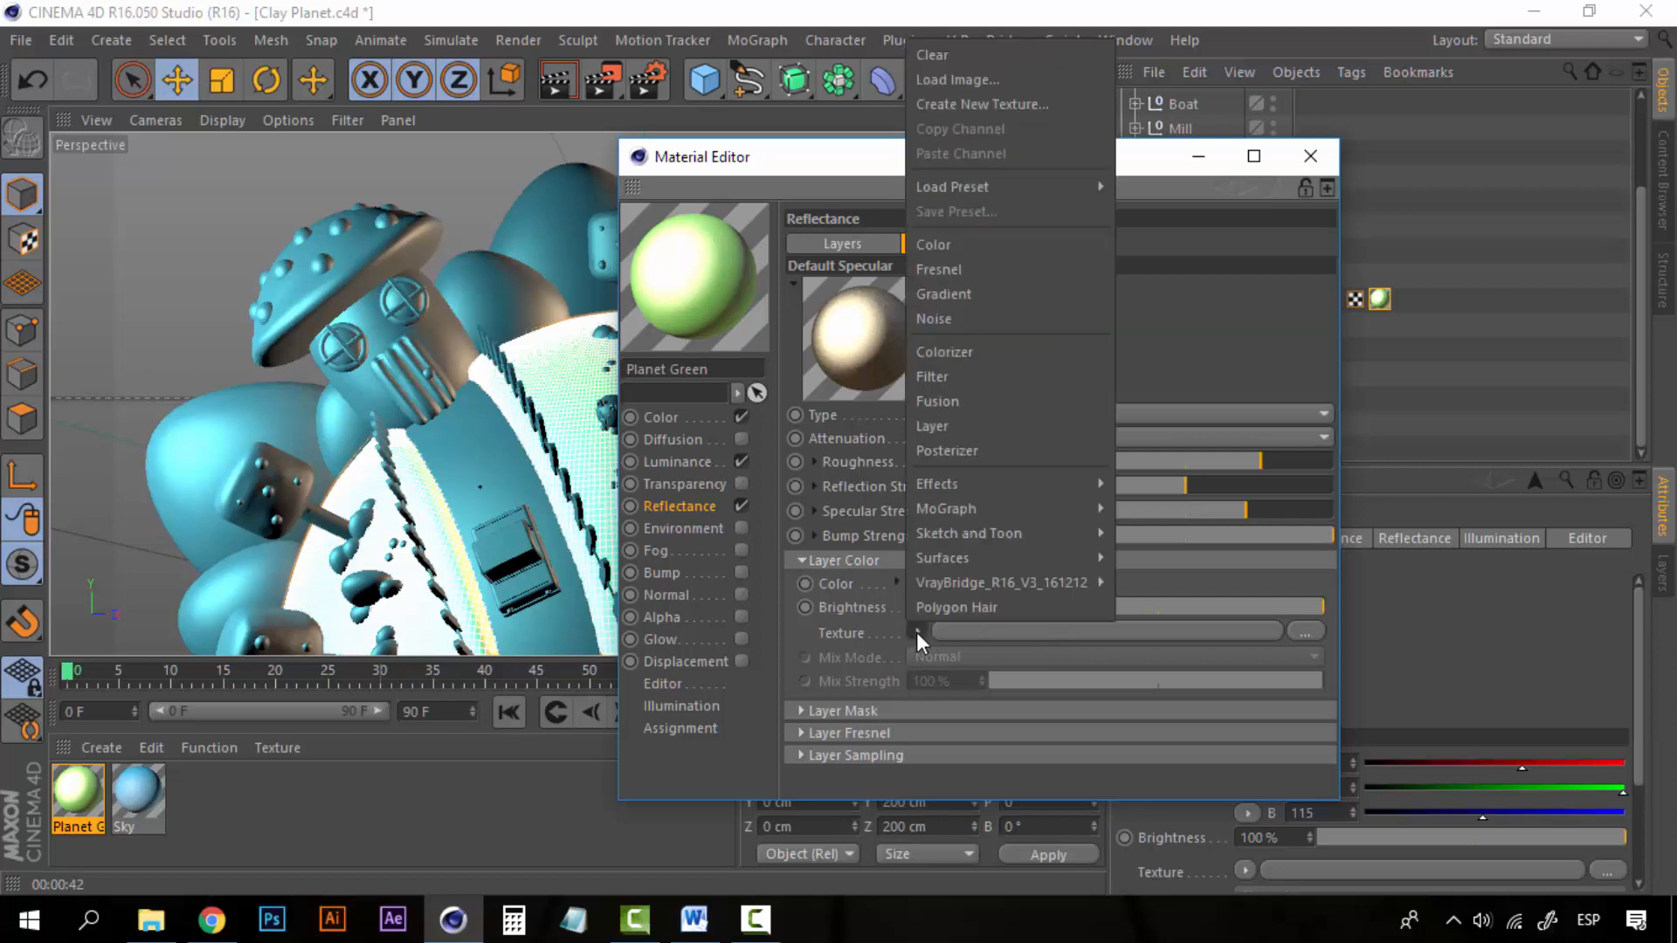
{"action": "left_click", "coordinate": [979, 383]}
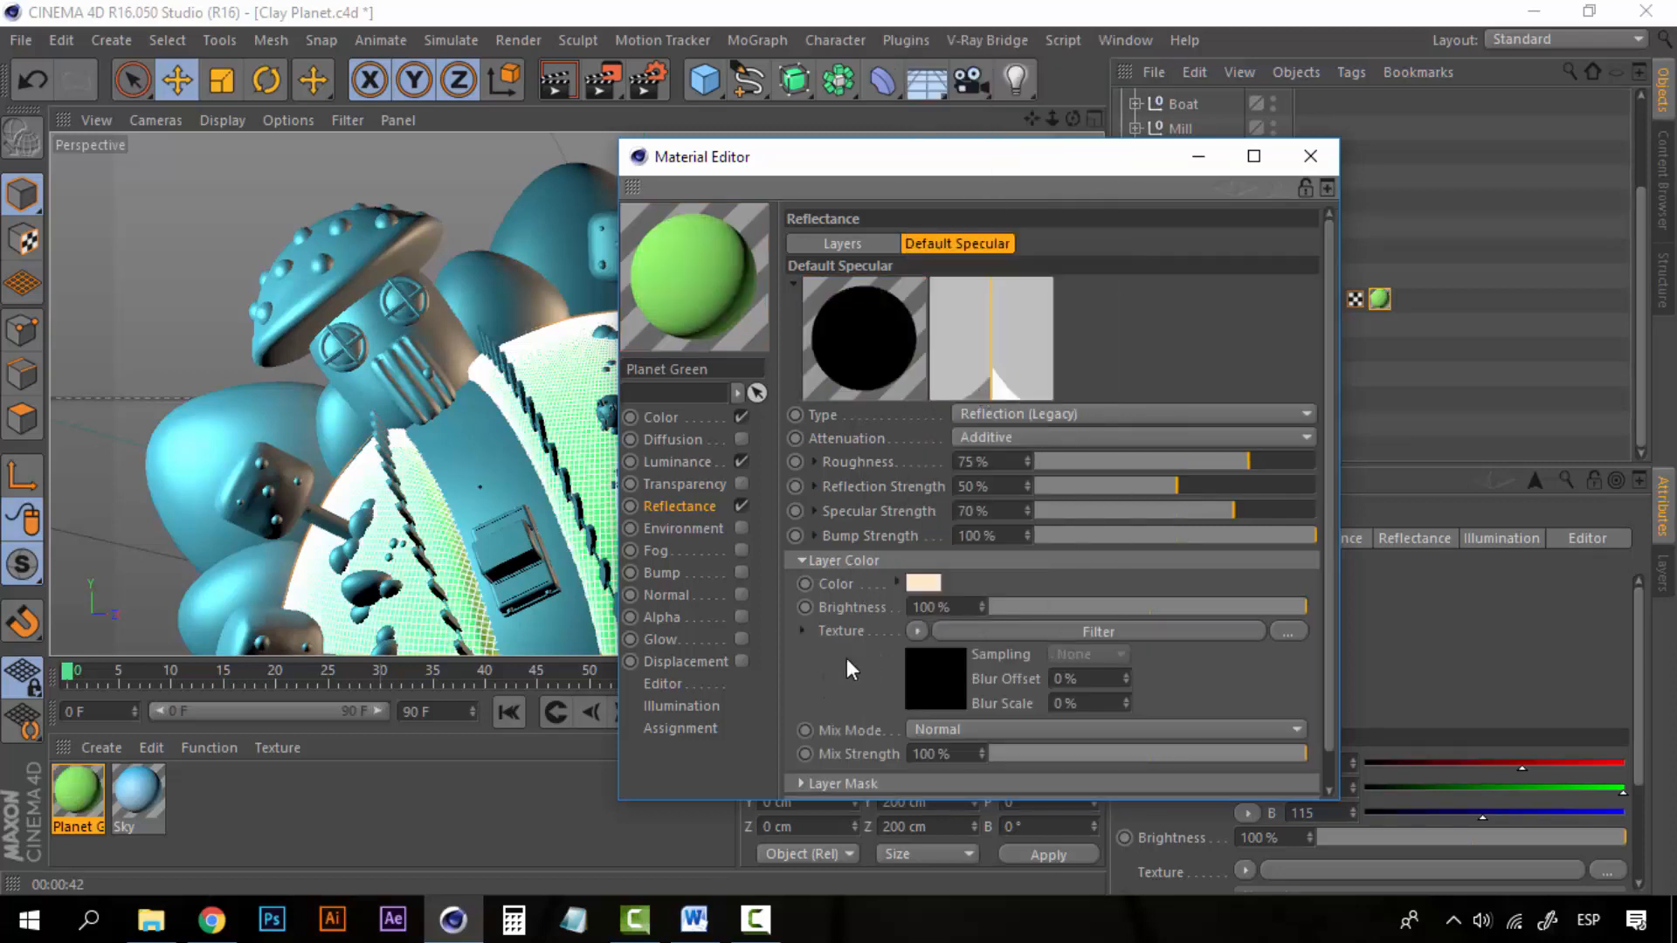
{"action": "left_click", "coordinate": [924, 673]}
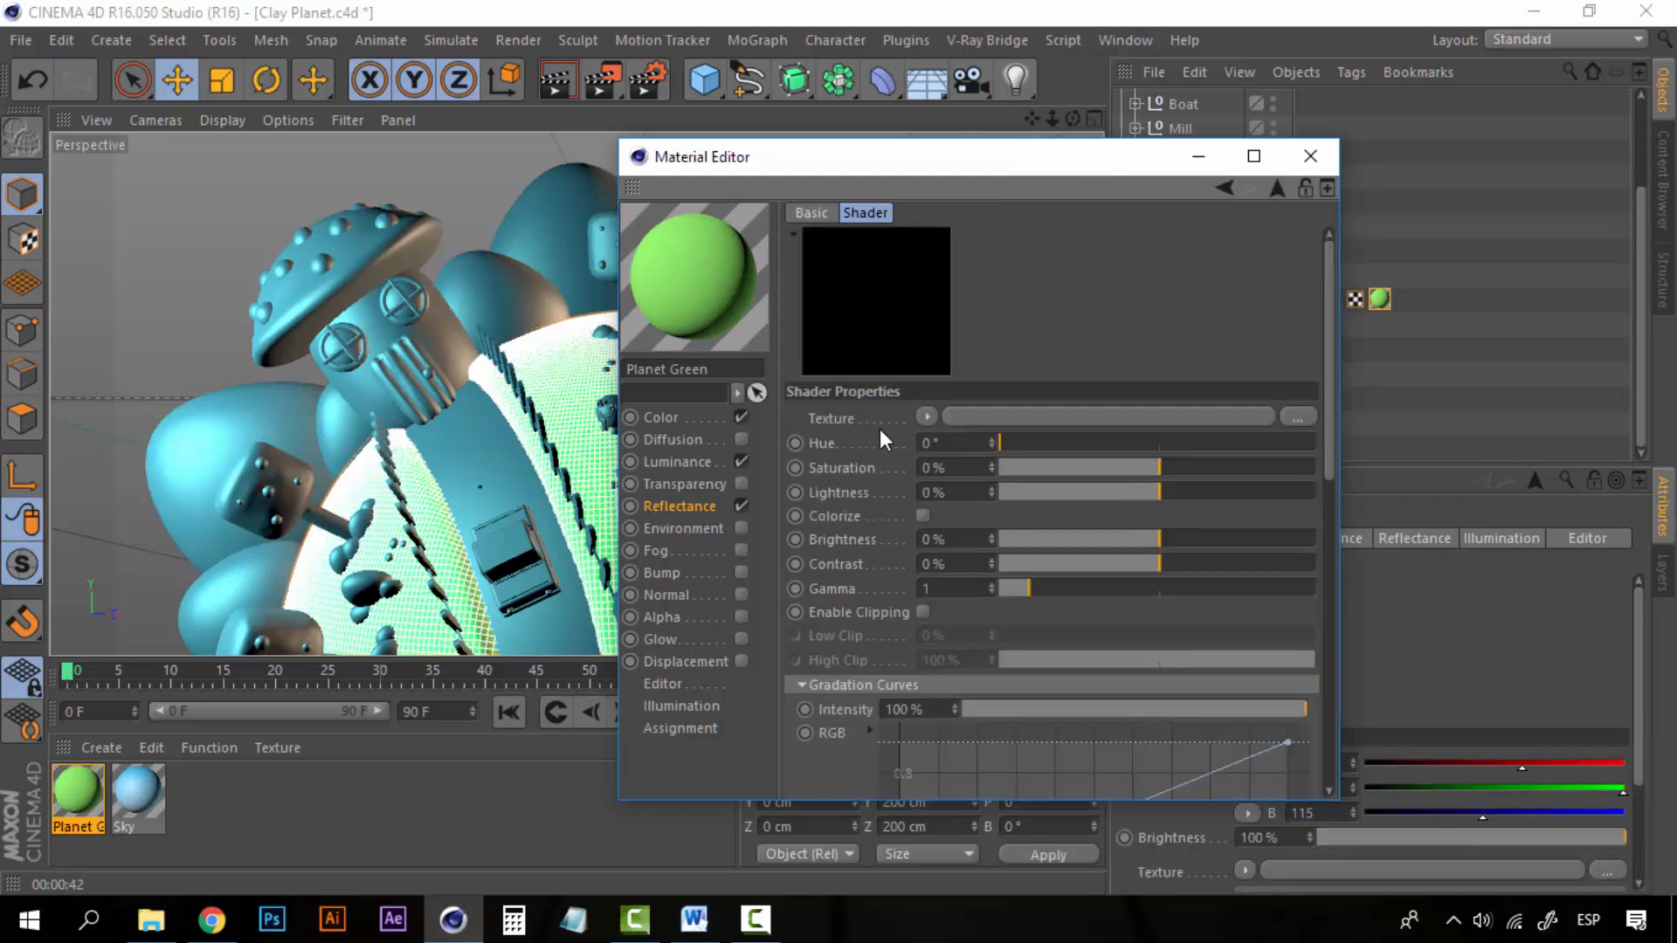
{"action": "left_click", "coordinate": [922, 415]}
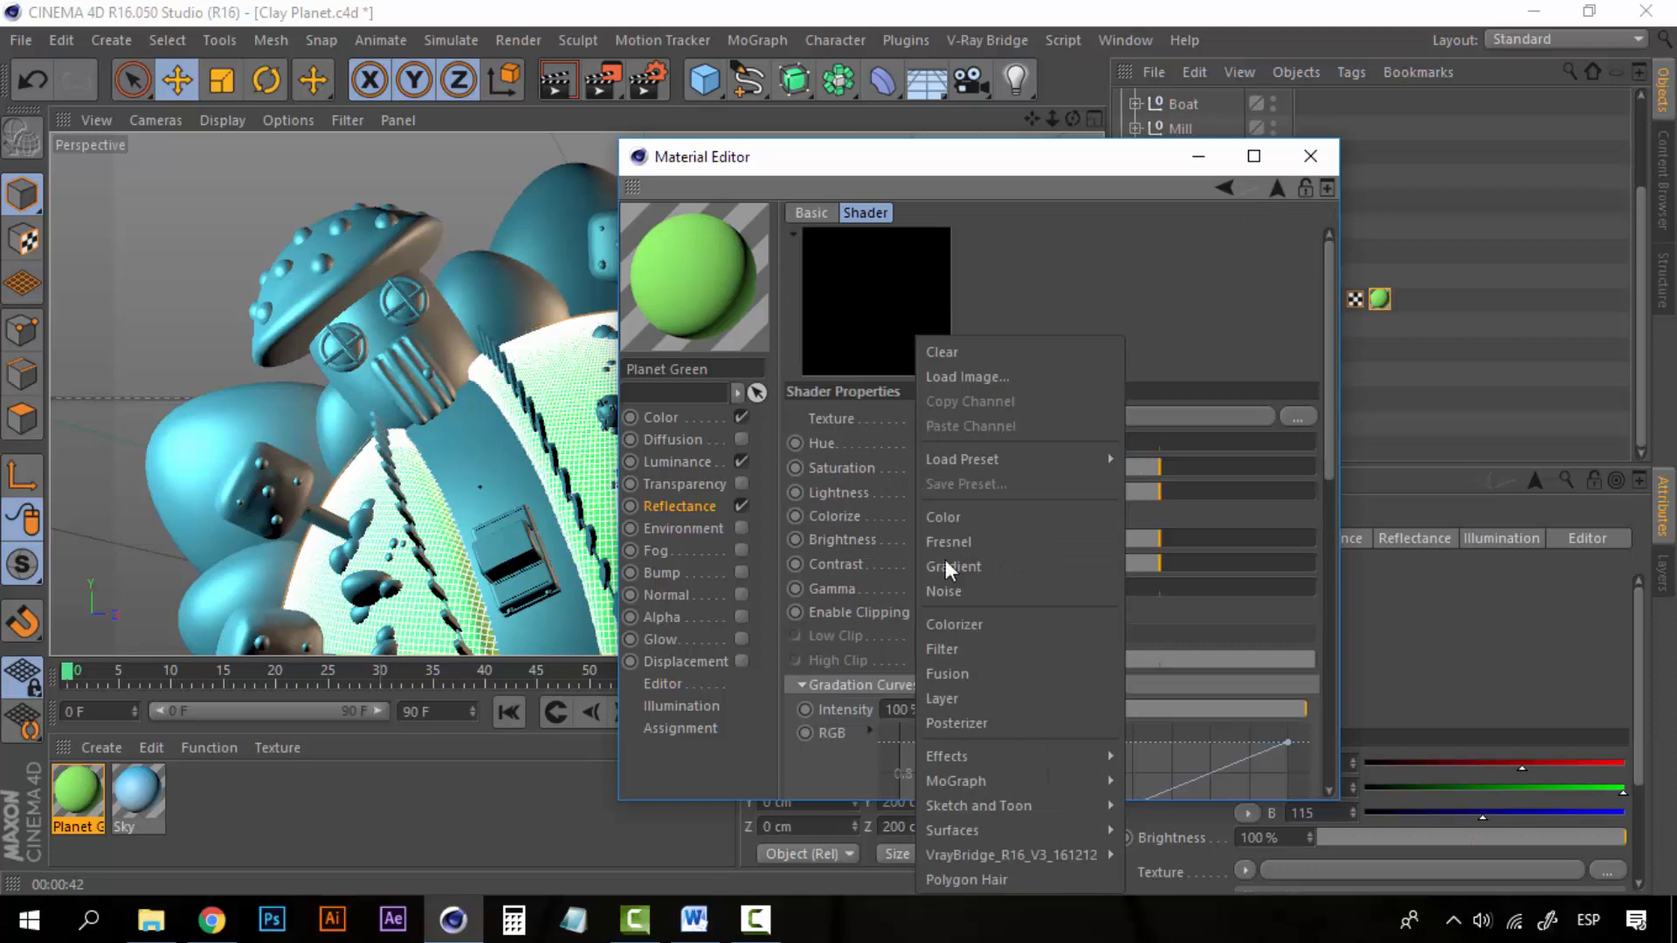
{"action": "left_click", "coordinate": [977, 543]}
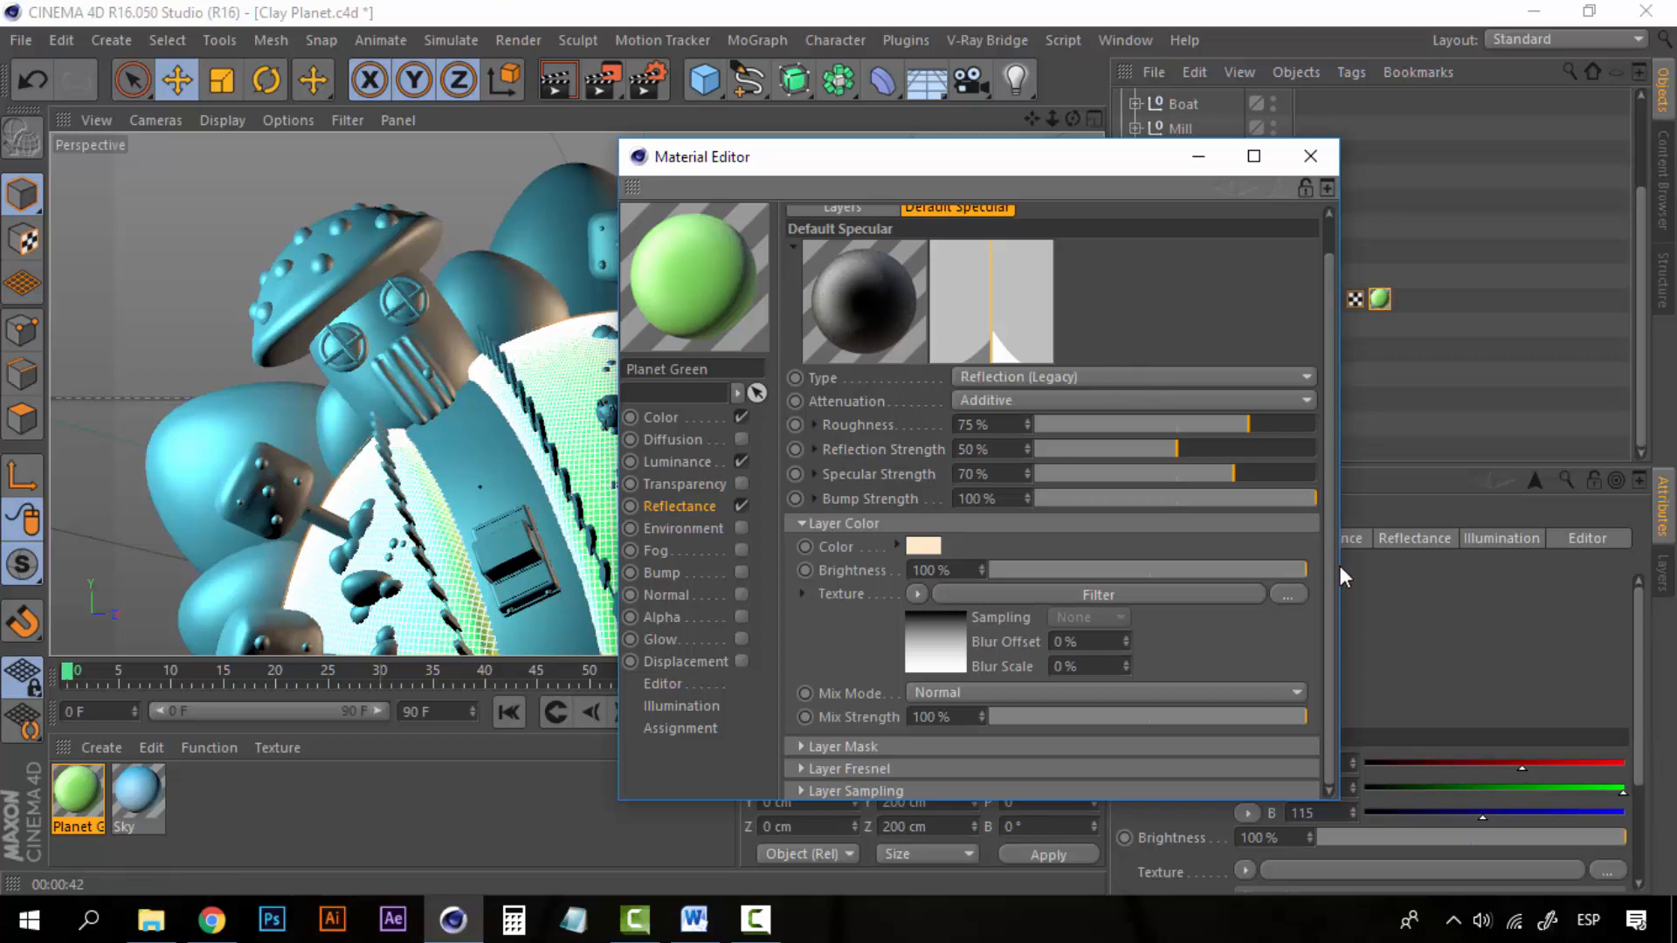
{"action": "left_click_drag", "start_coordinate": [1332, 584], "coordinate": [1318, 412]}
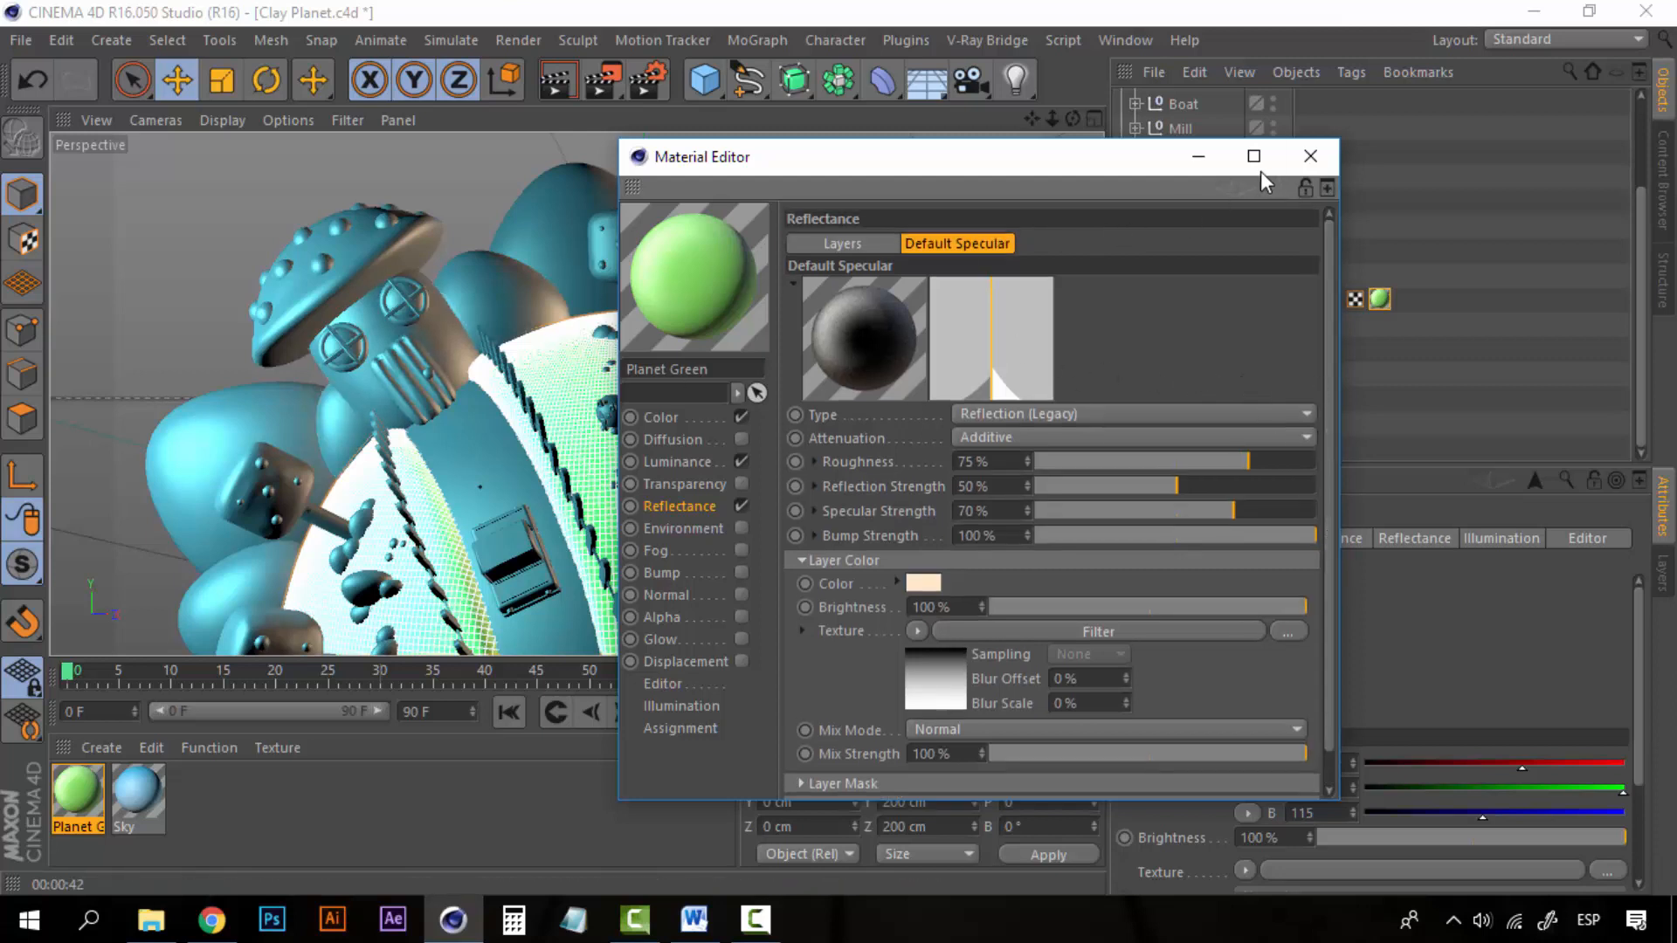
{"action": "left_click", "coordinate": [1308, 159]}
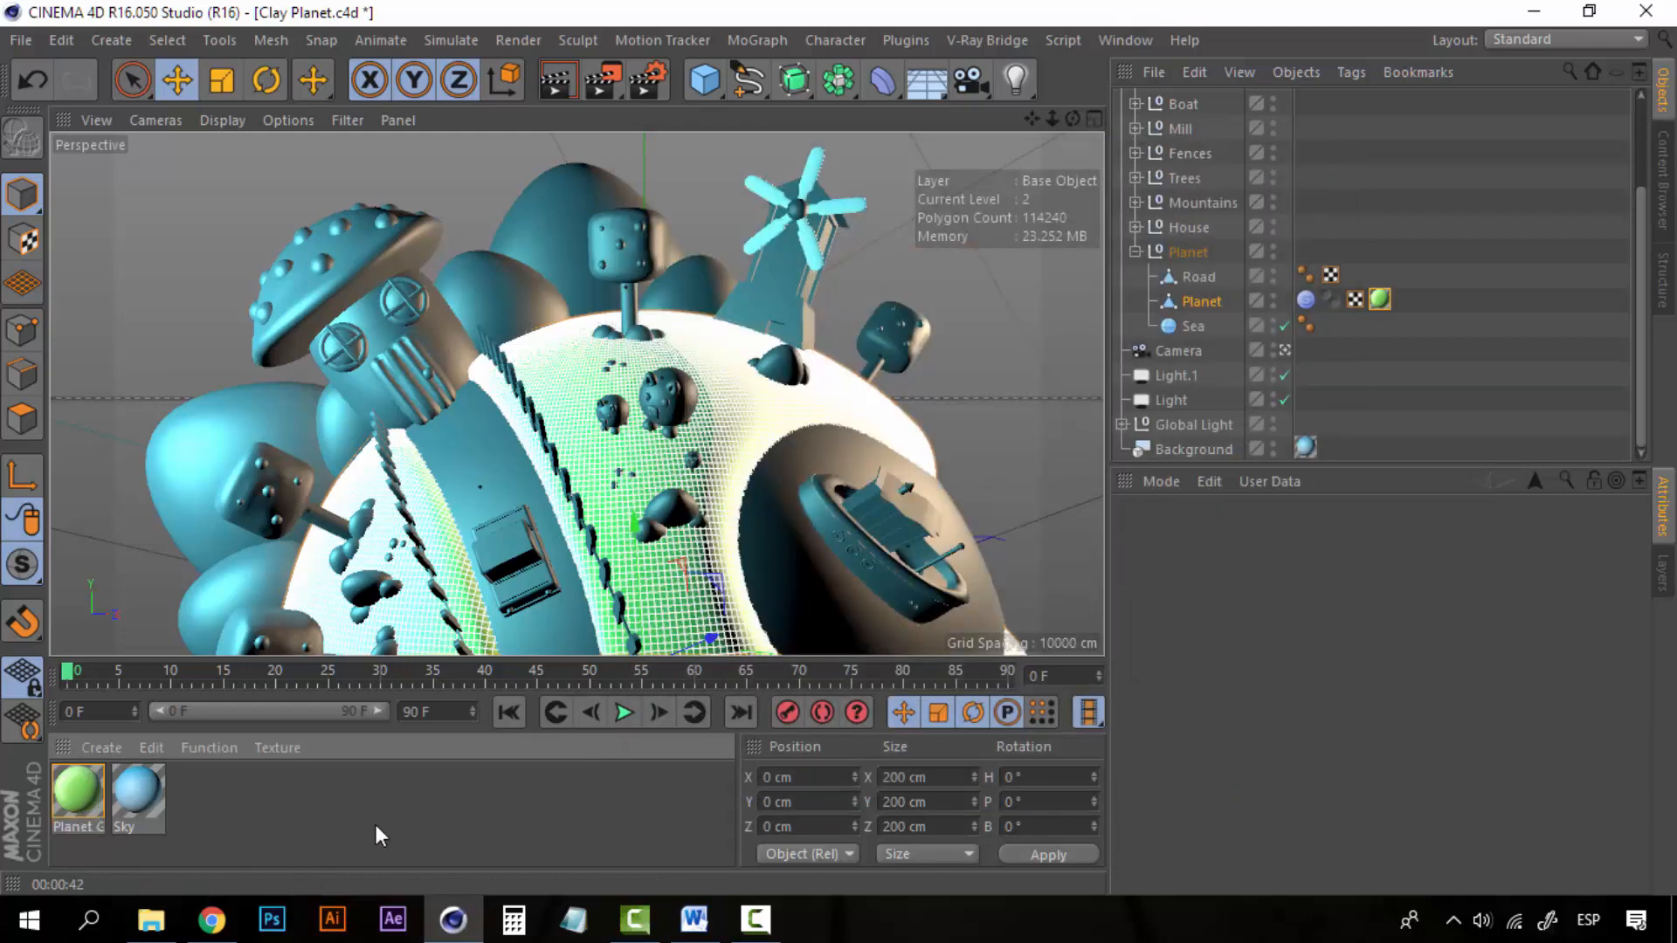
{"action": "key", "text": "ctrl+r"}
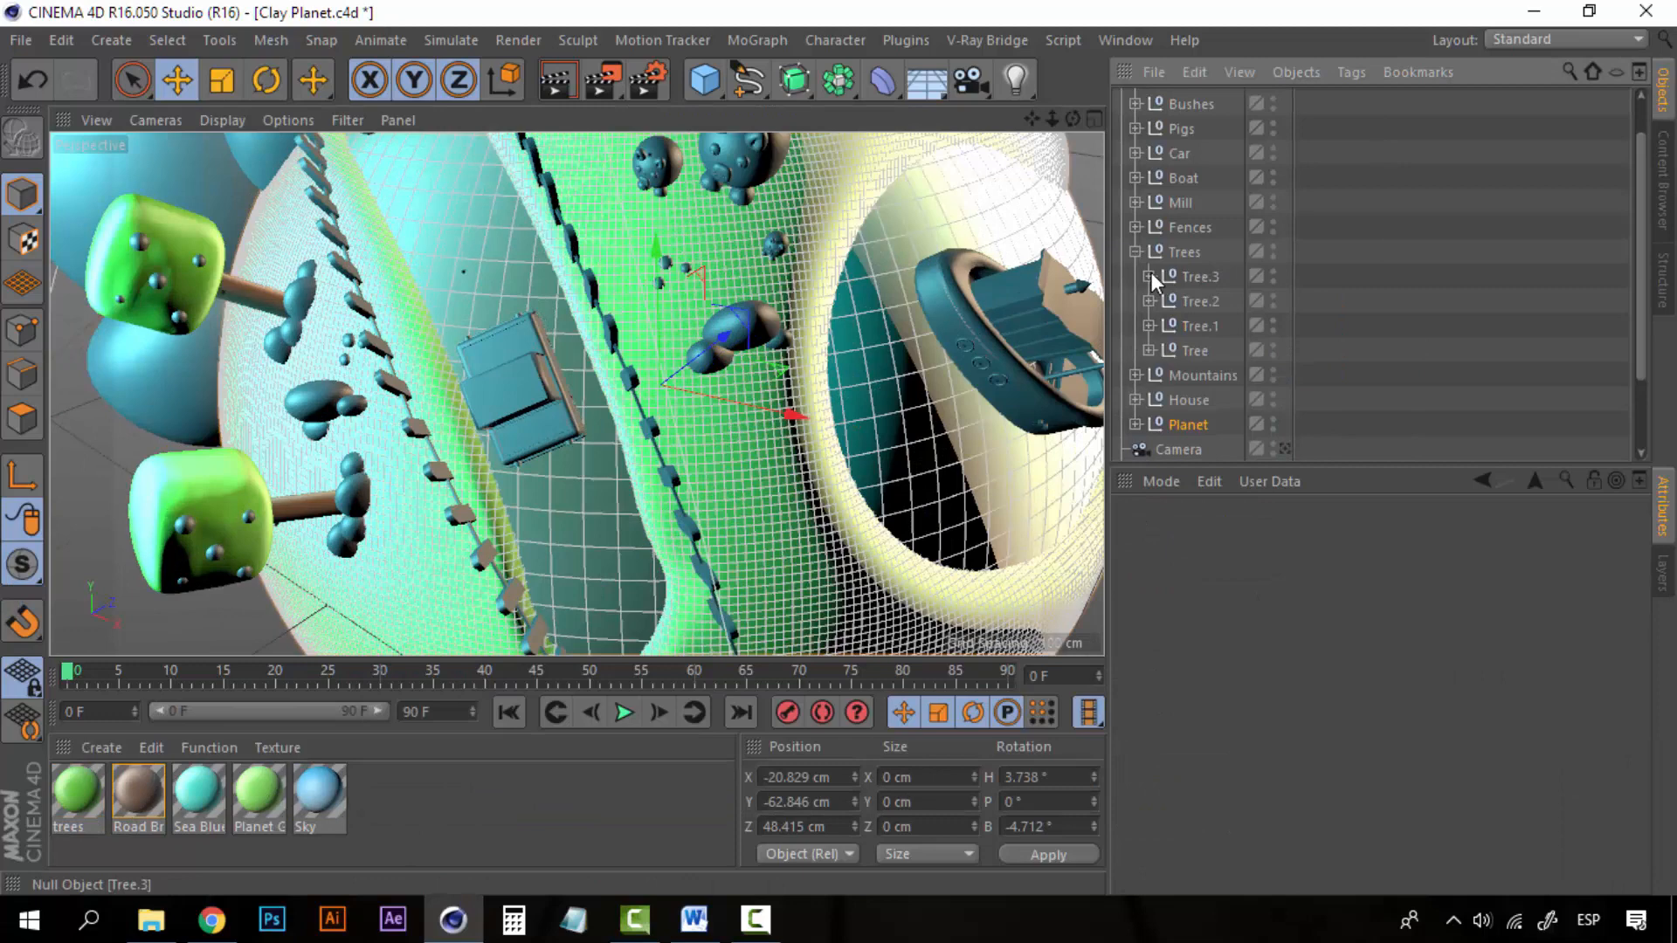
Expand the Tree.3 group inside the Trees group
{"action": "left_click", "coordinate": [1148, 276]}
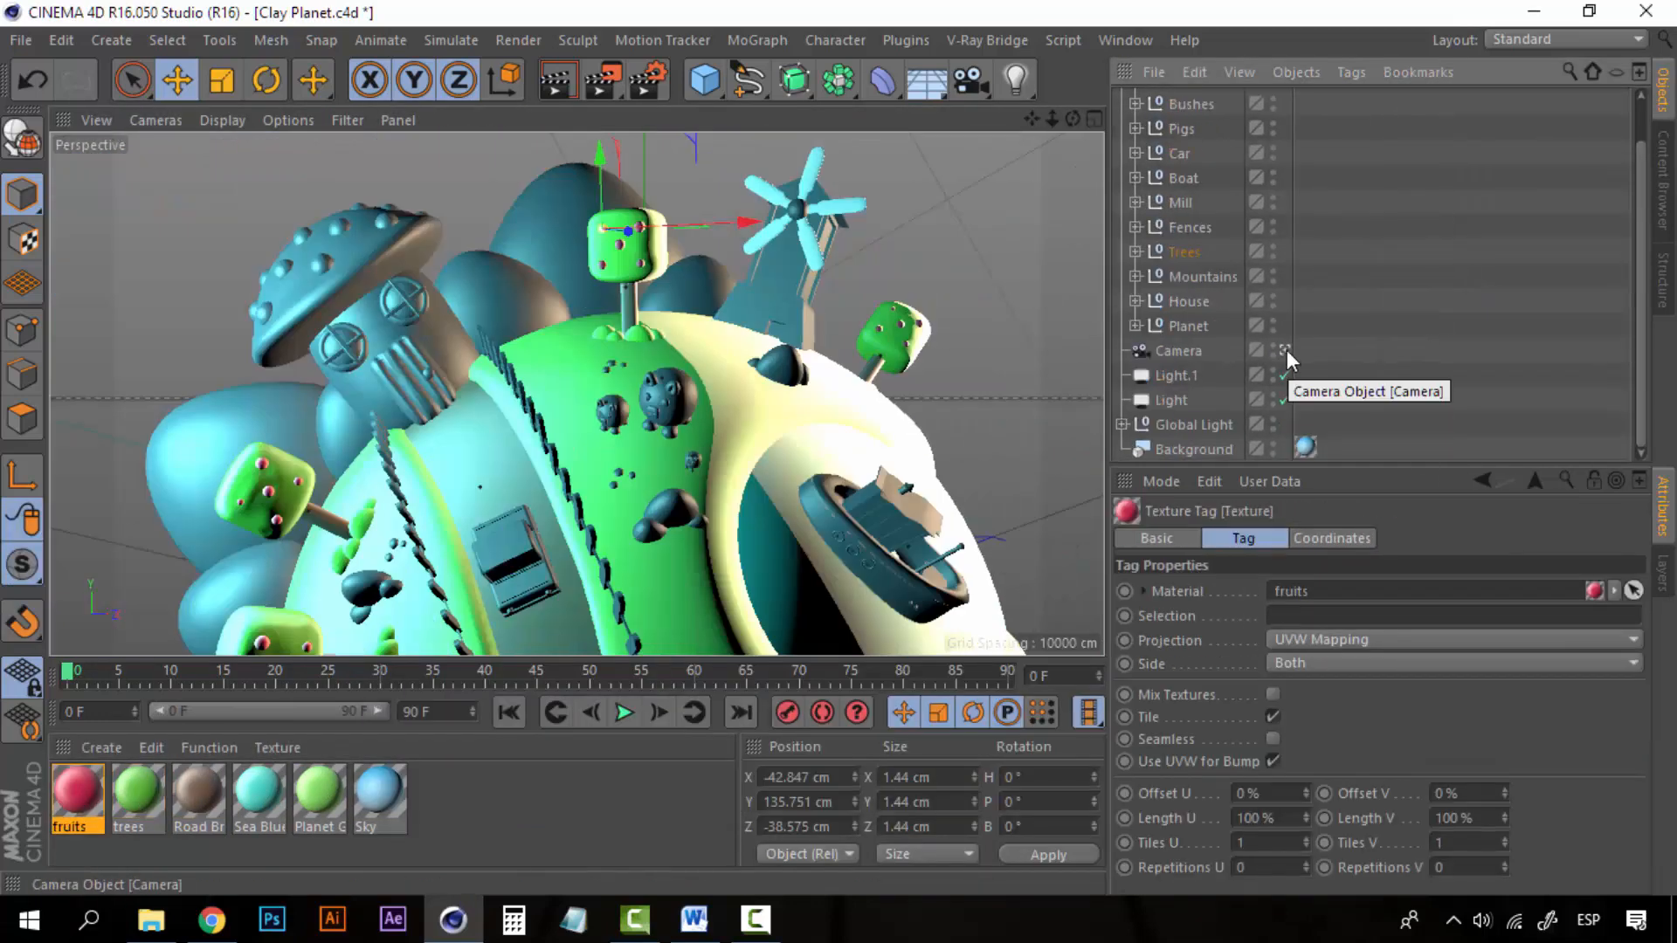
Apply green clay materials to the Bushes and Mountains groups and color the fences material light grey, about RGB 218, 221, 217
{"action": "left_click", "coordinate": [1191, 103]}
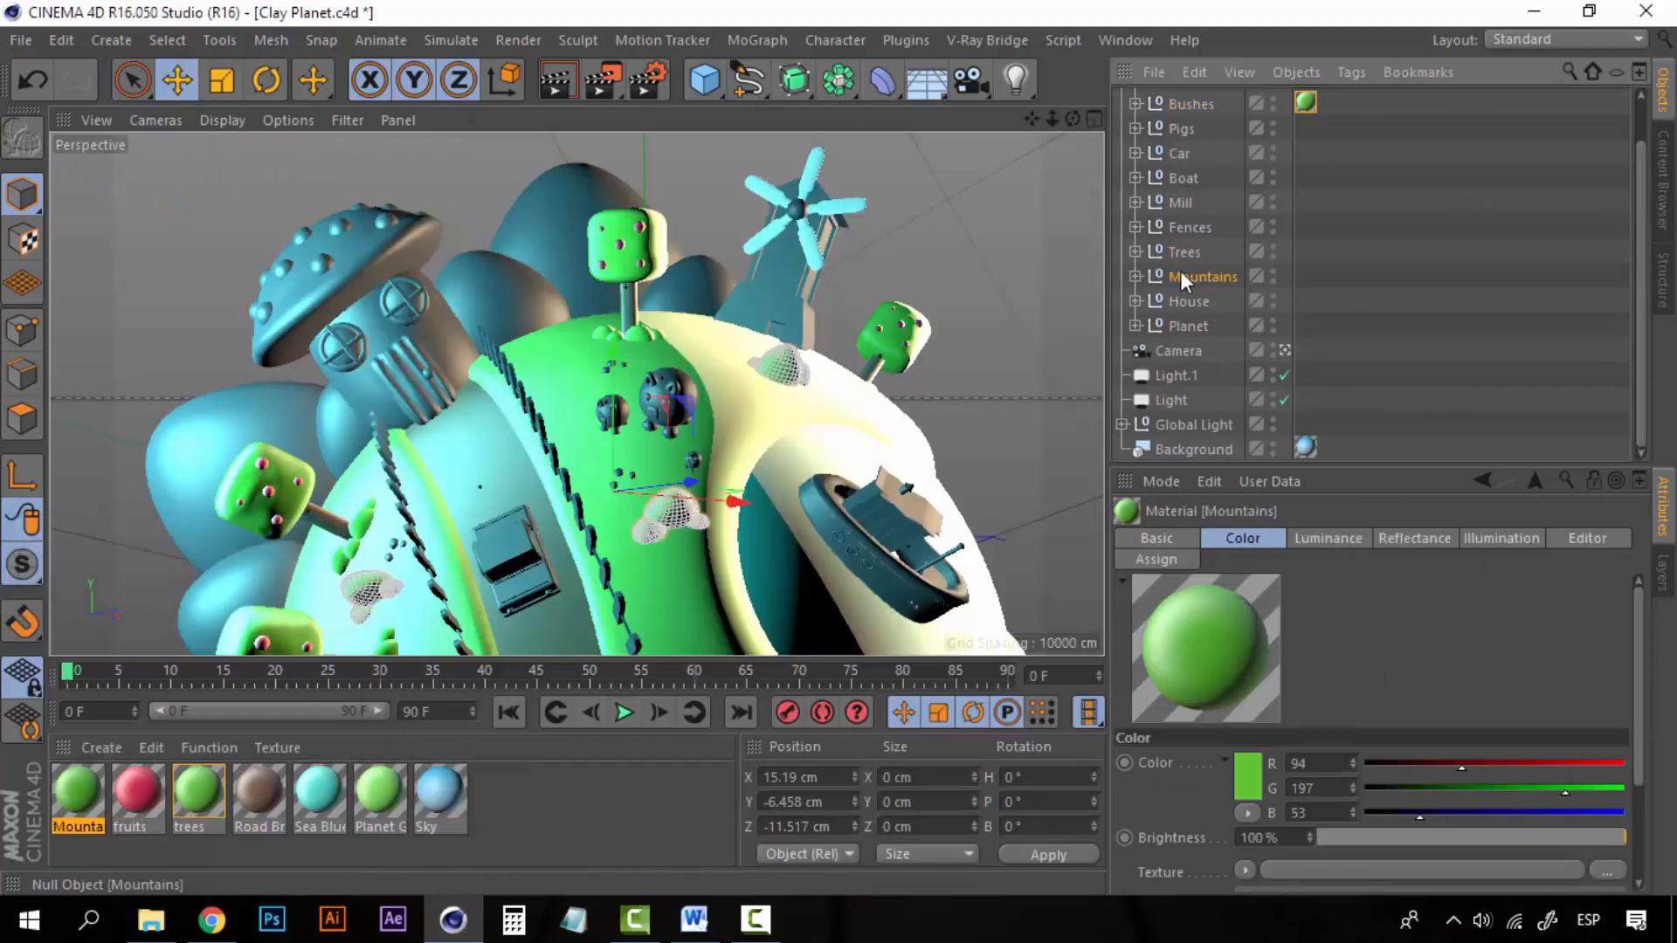
{"action": "left_click", "coordinate": [1203, 276]}
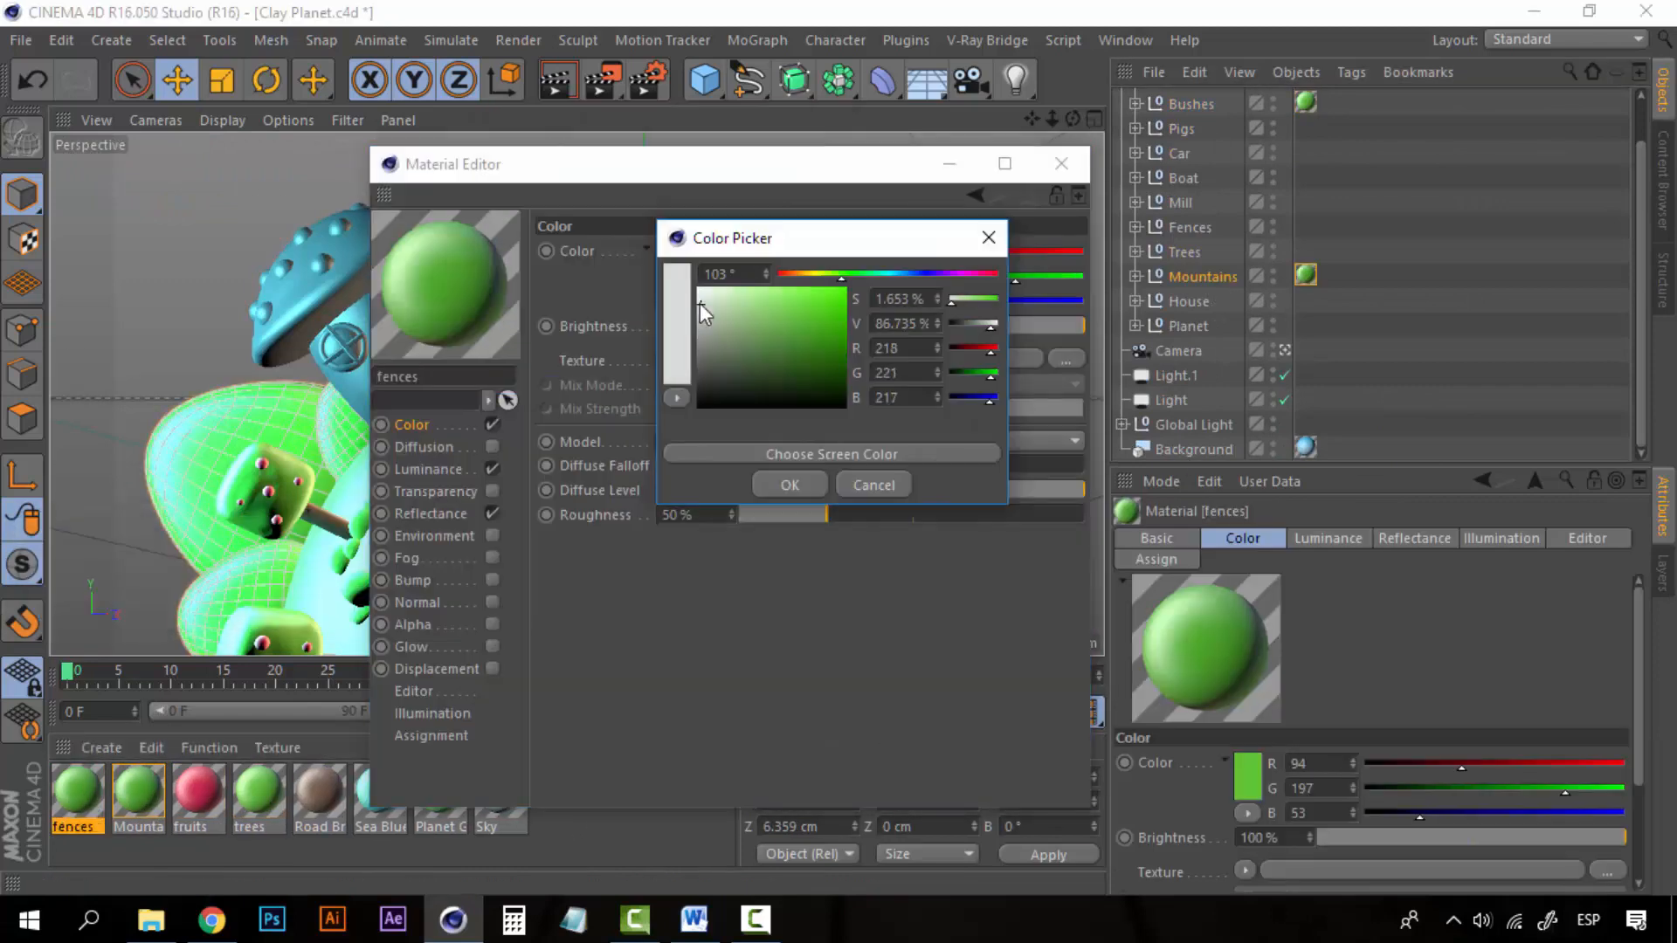
{"action": "left_click", "coordinate": [703, 310]}
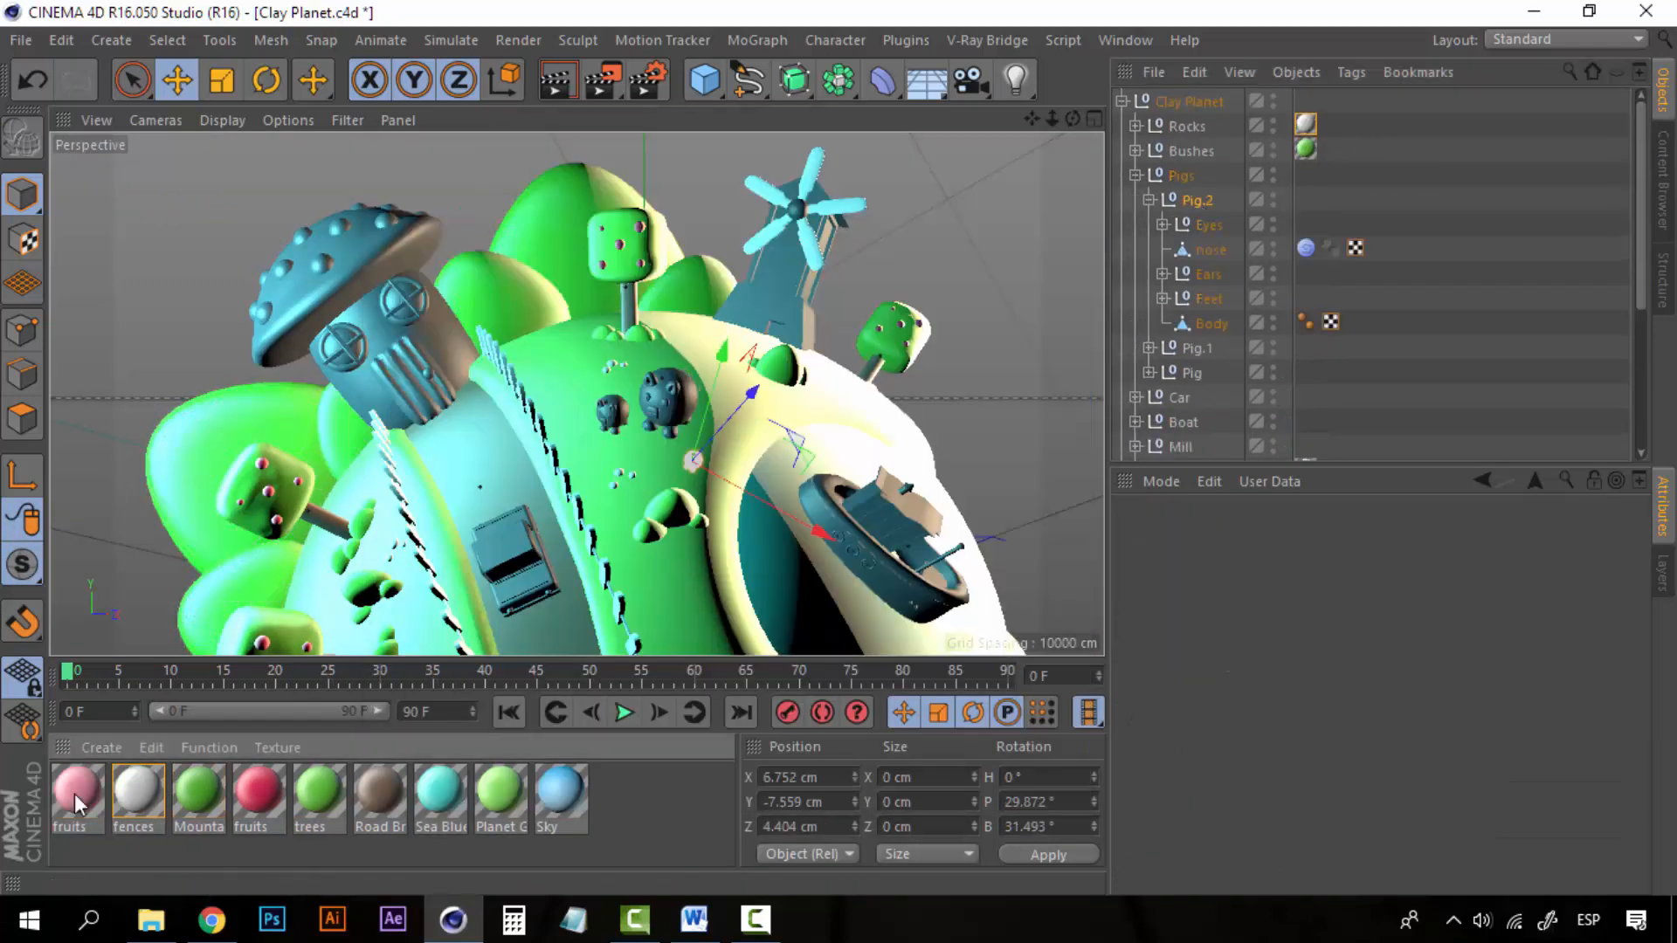
Apply pink to Pig.2's nose, the white fences material to the house base, and the yellow and Sea Blue materials to the house windows
{"action": "left_click_drag", "start_coordinate": [77, 804], "coordinate": [1381, 247]}
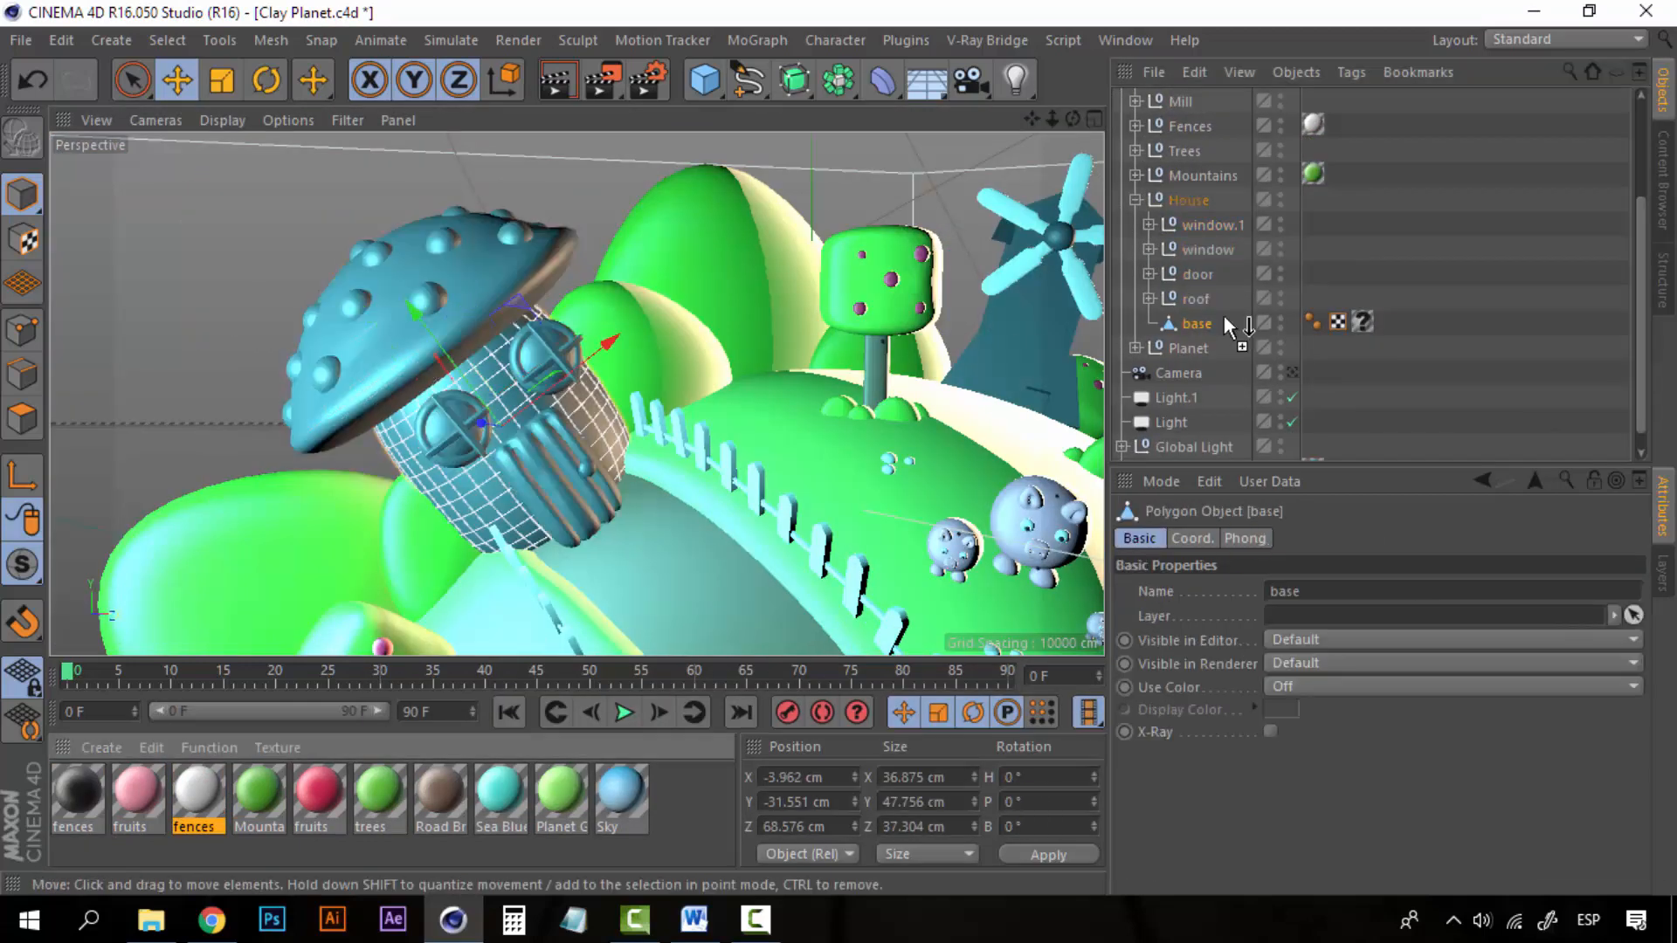
{"action": "left_click_drag", "start_coordinate": [1235, 329], "coordinate": [1353, 347]}
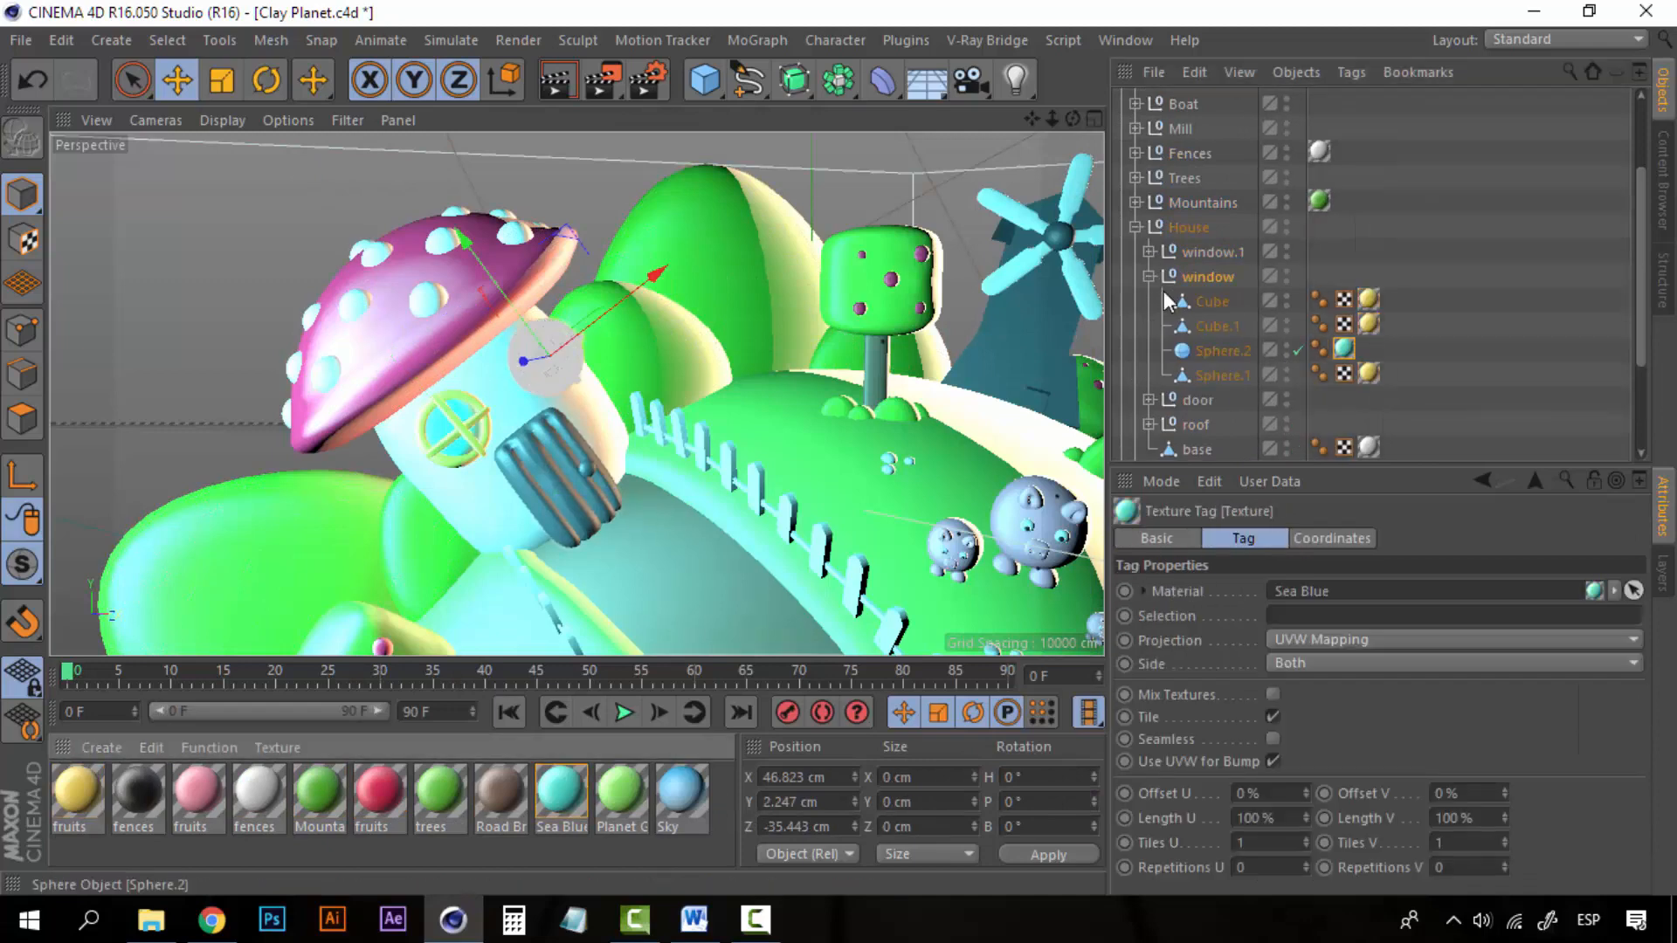
{"action": "left_click_drag", "start_coordinate": [1218, 326], "coordinate": [1234, 338]}
{"action": "left_click_drag", "start_coordinate": [1234, 338], "coordinate": [1234, 340]}
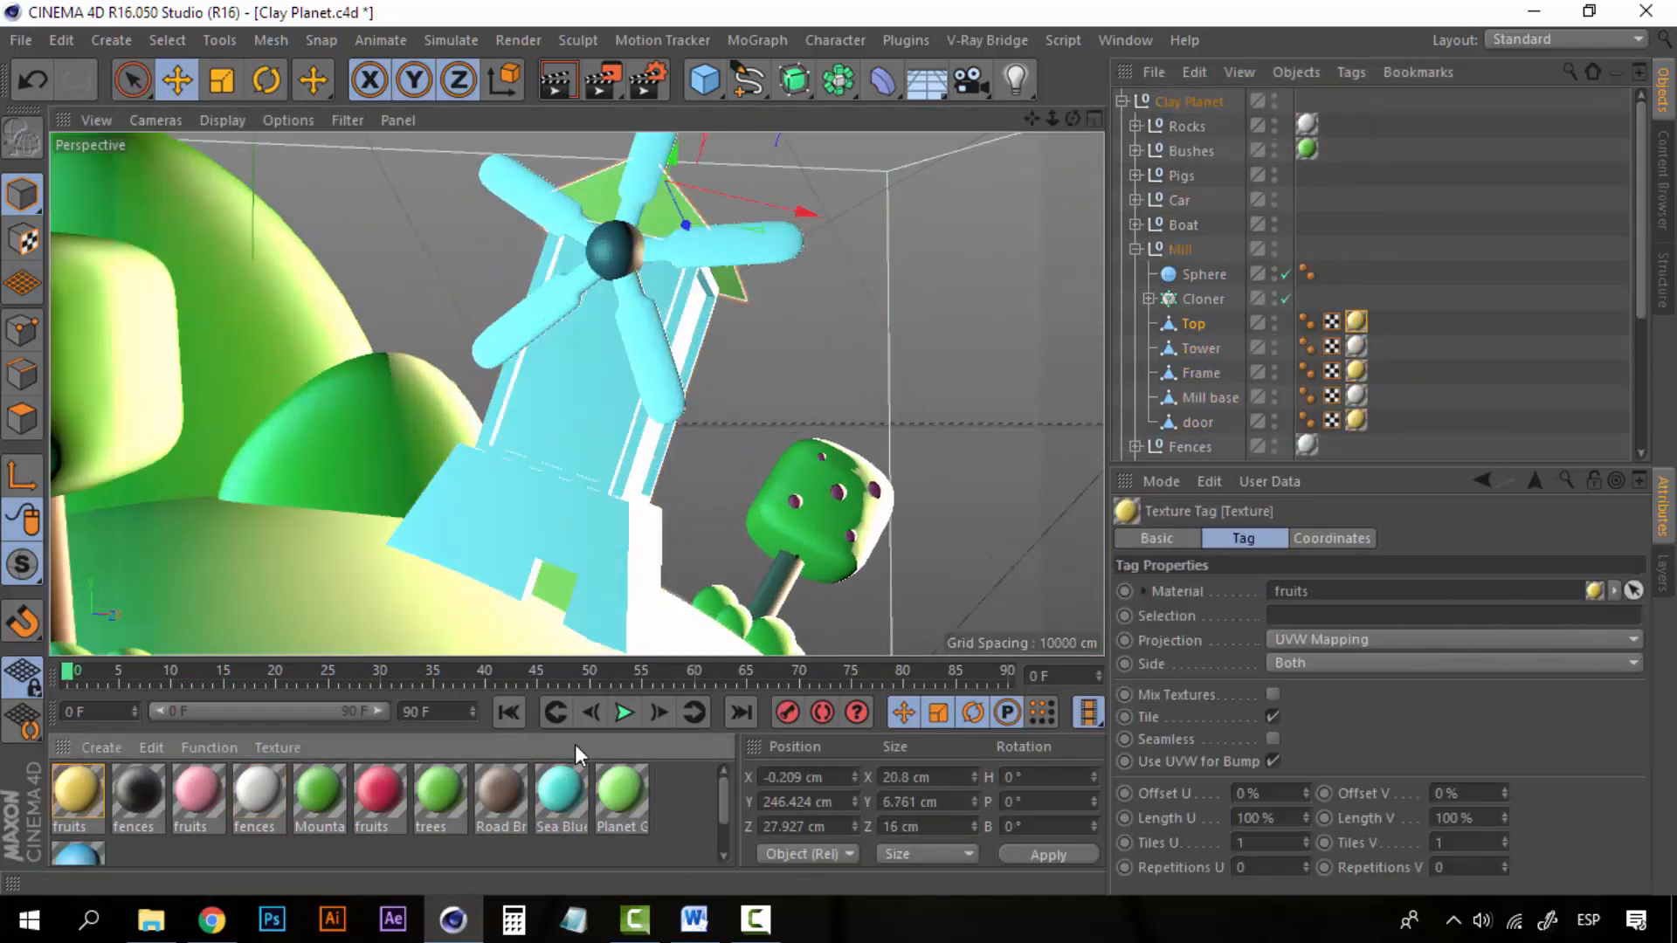
Copy the yellow material from the mill's door to its Sphere and select the Boat base's polygon selection tag
{"action": "left_click_drag", "start_coordinate": [1355, 420], "coordinate": [1221, 282], "text": "ctrl"}
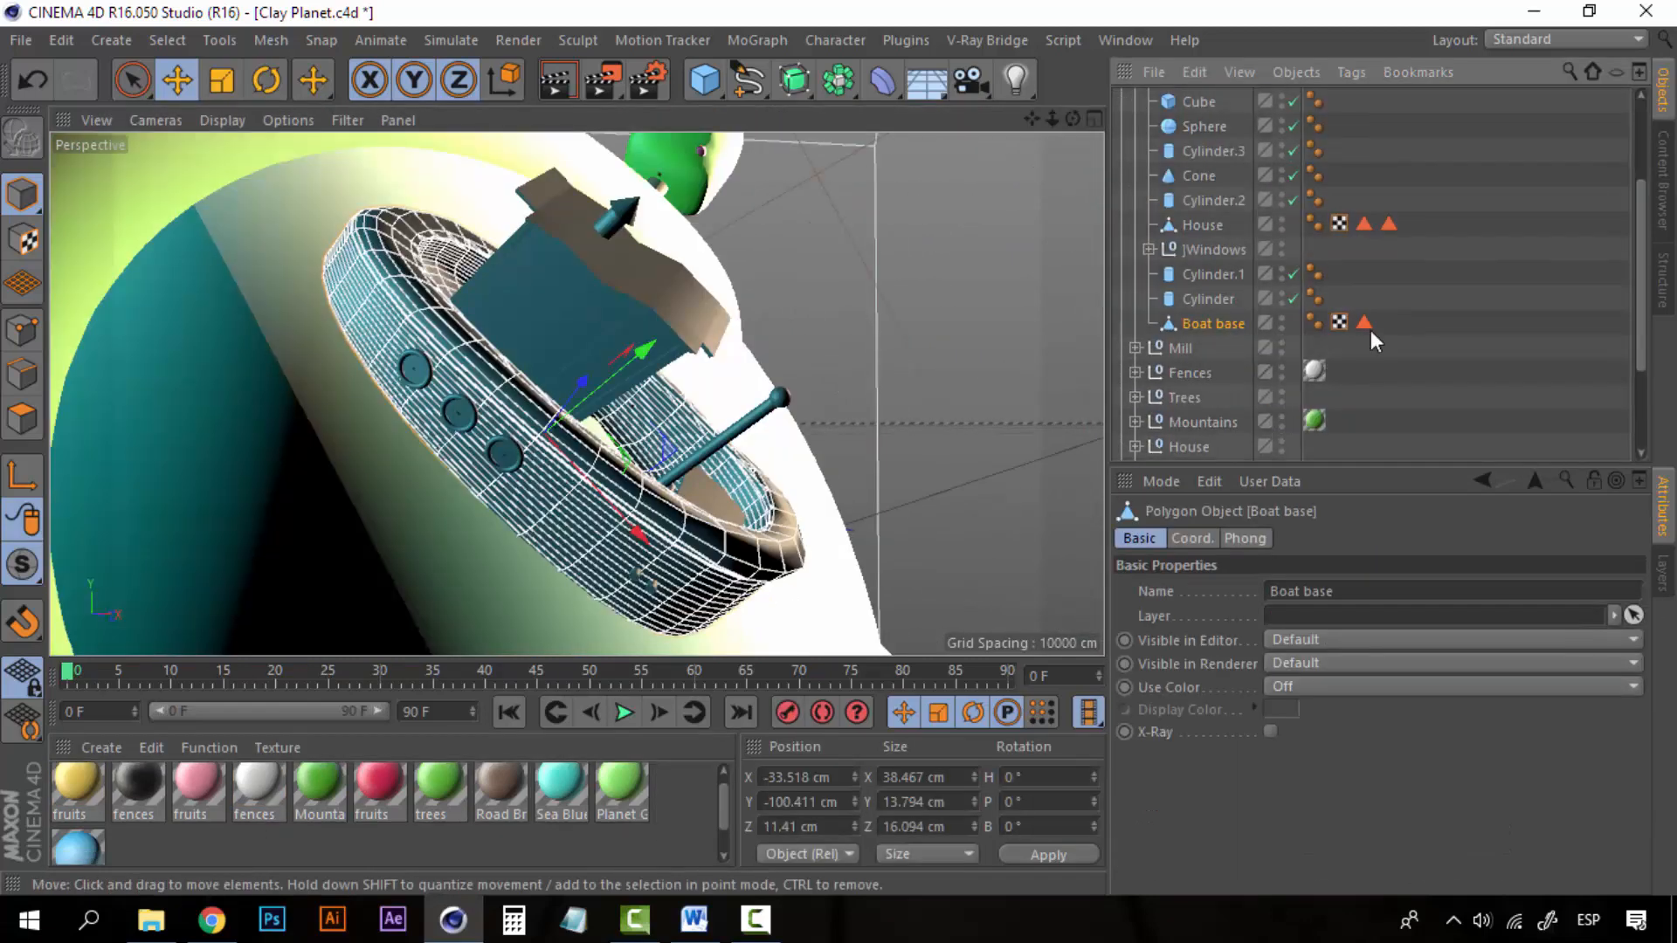
{"action": "left_click", "coordinate": [1366, 329]}
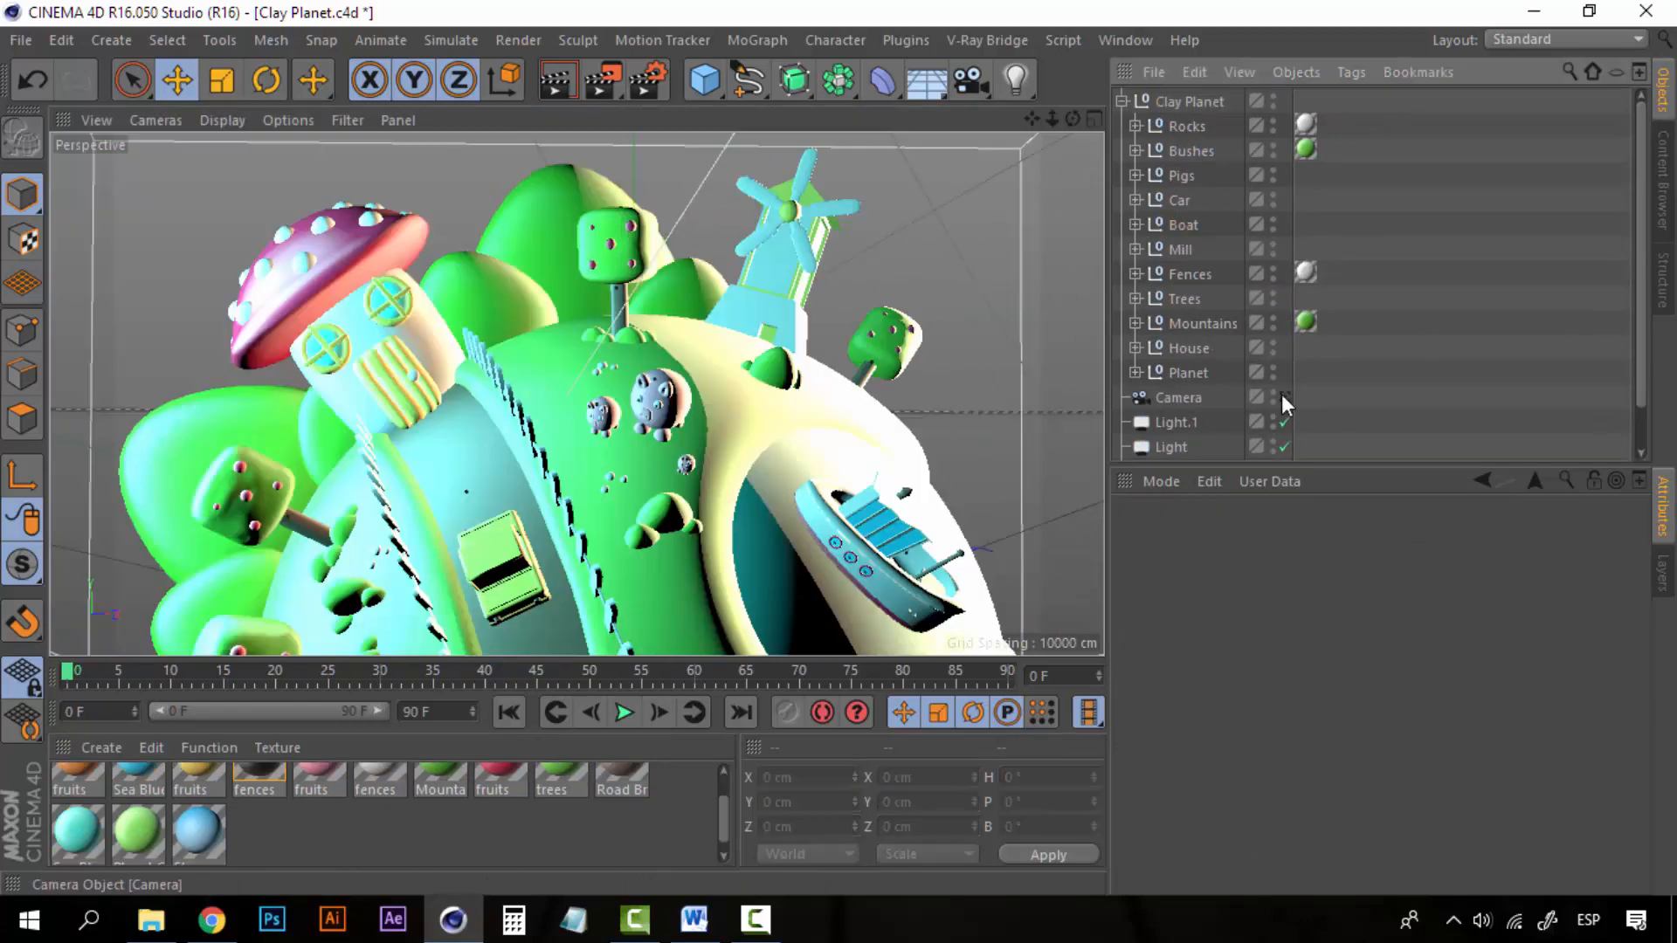
Look through the scene camera and add the Ambient Occlusion effect to the render settings
{"action": "left_click", "coordinate": [1283, 396]}
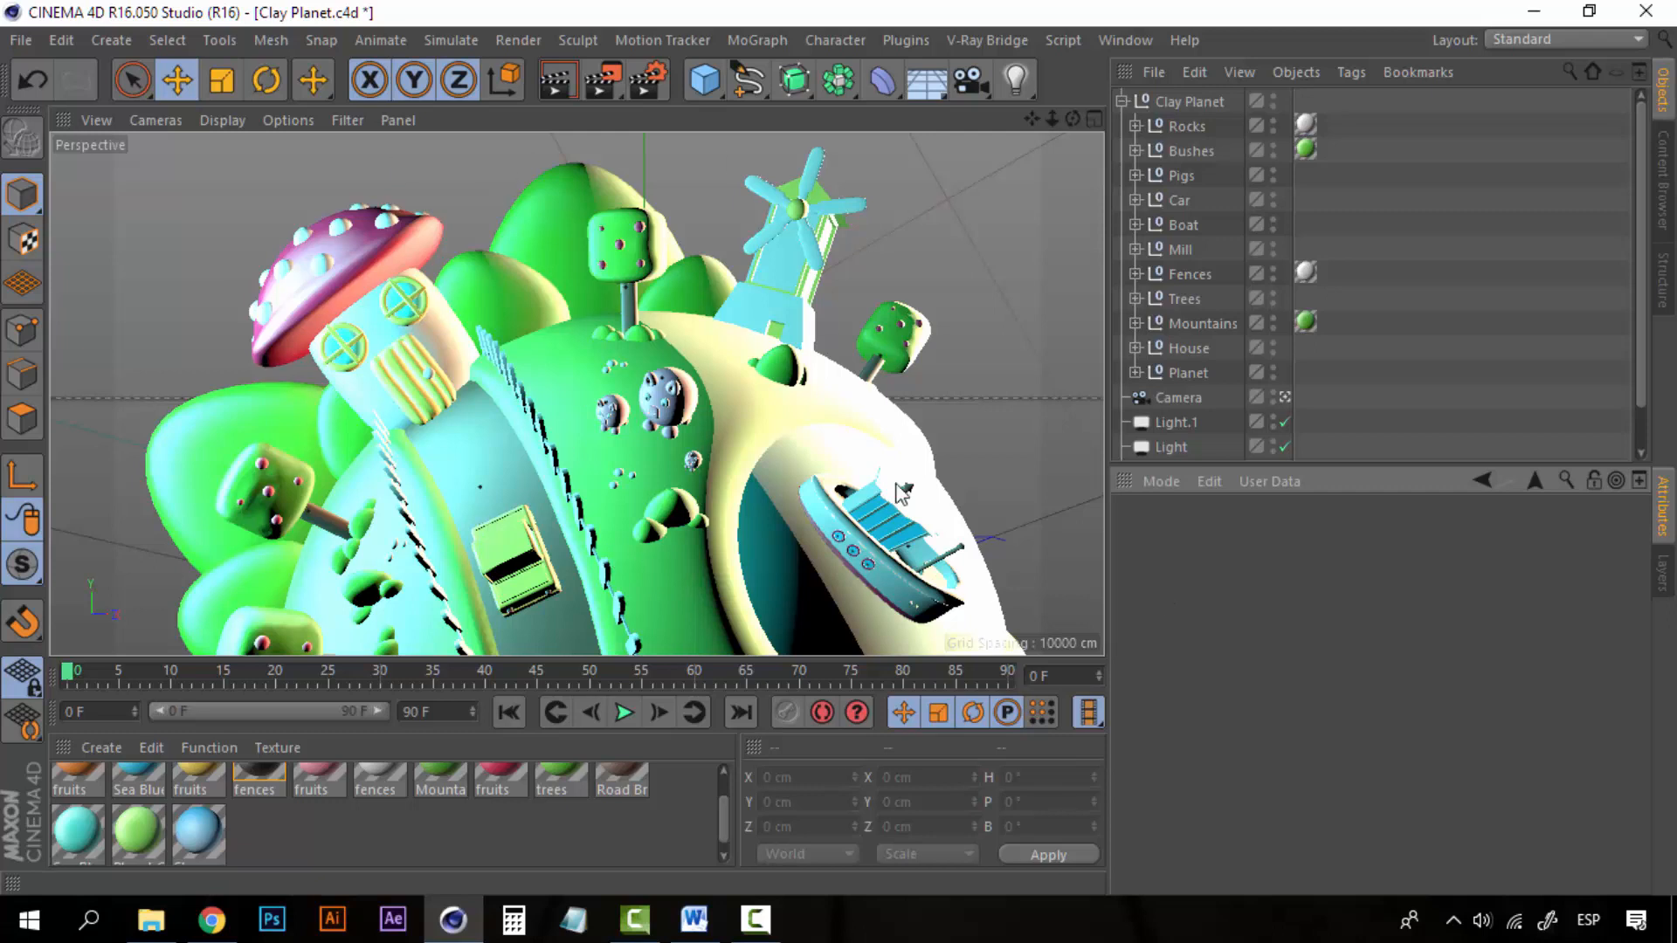
{"action": "left_click", "coordinate": [522, 37]}
{"action": "left_click", "coordinate": [576, 327]}
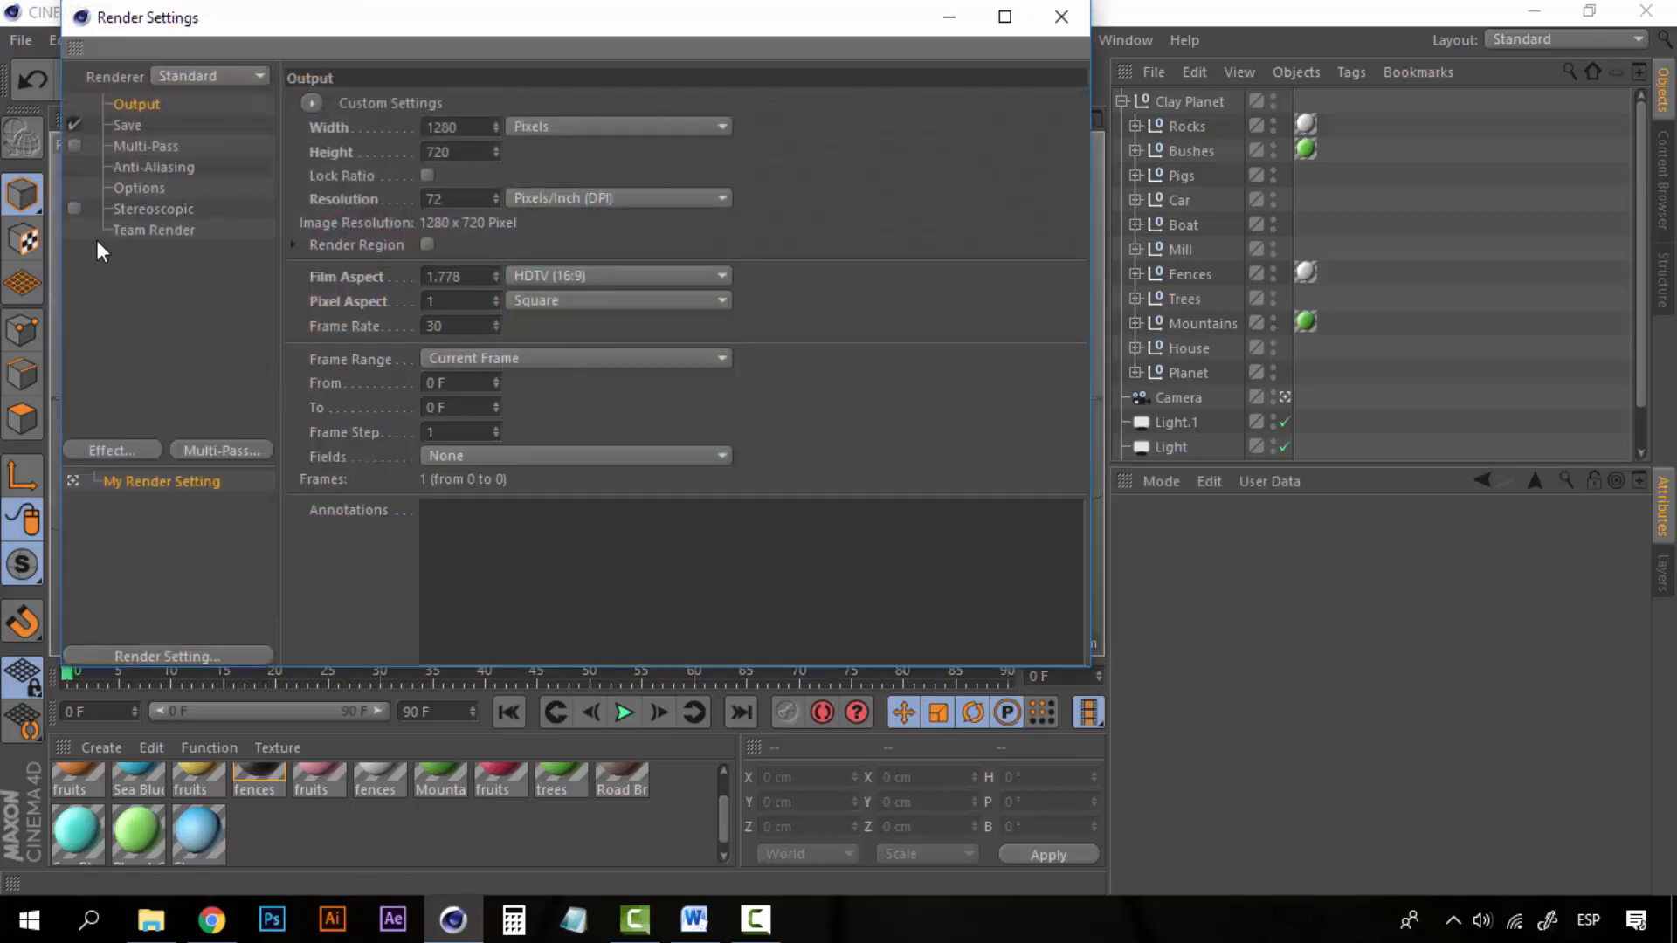
{"action": "left_click", "coordinate": [94, 448]}
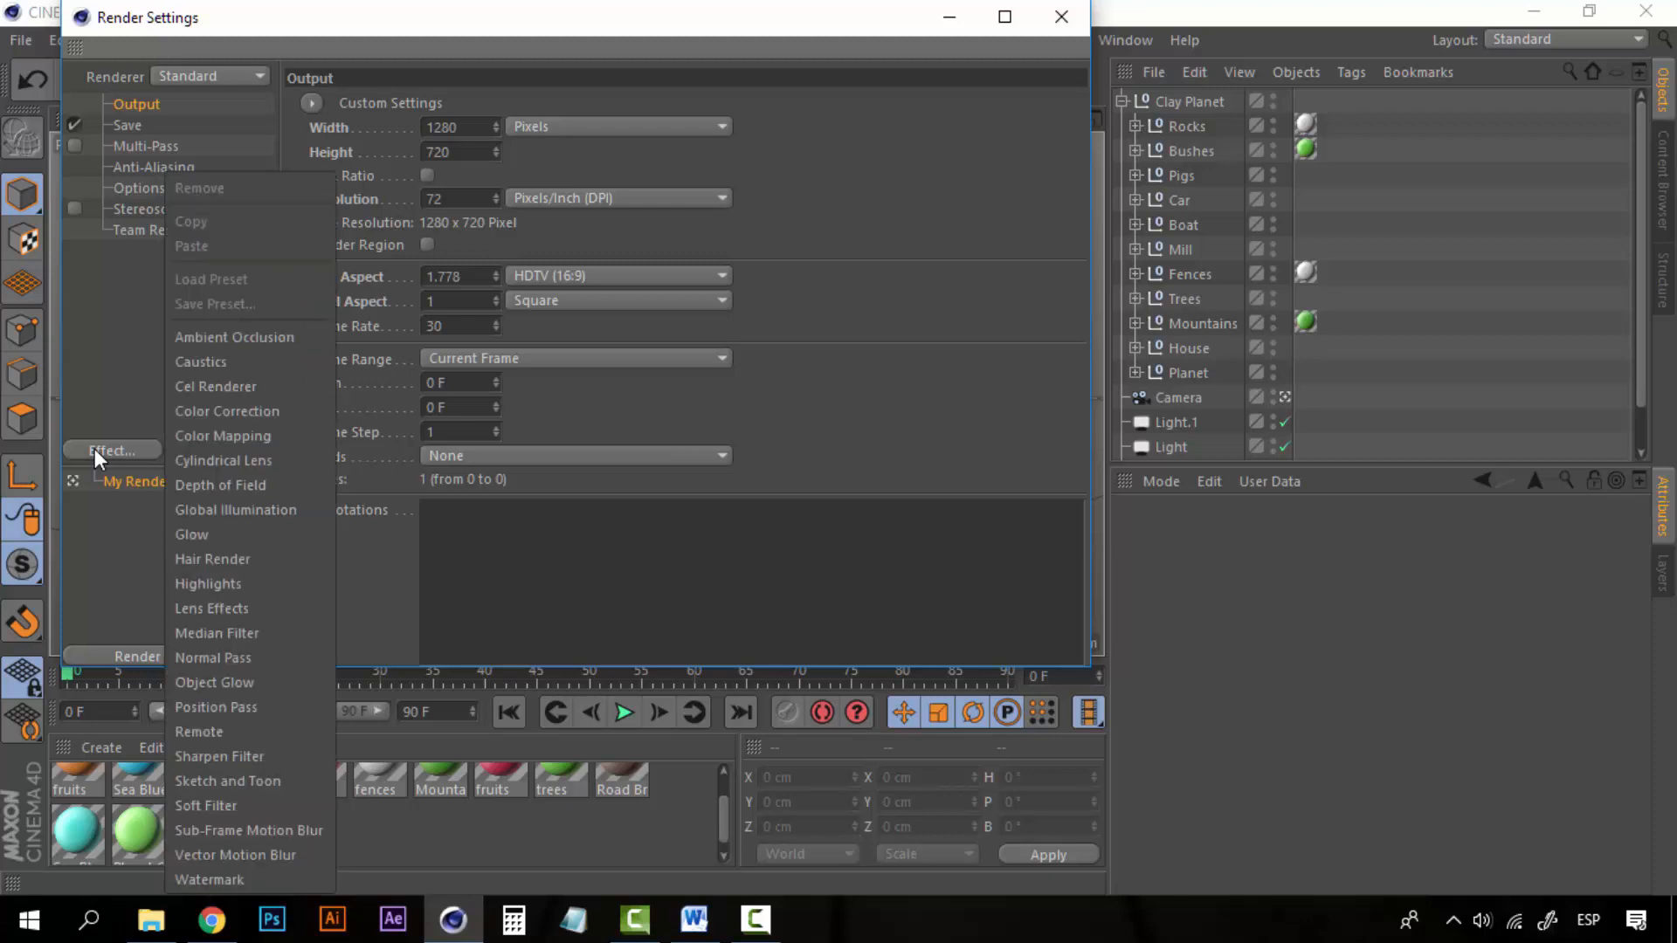
{"action": "left_click", "coordinate": [248, 339]}
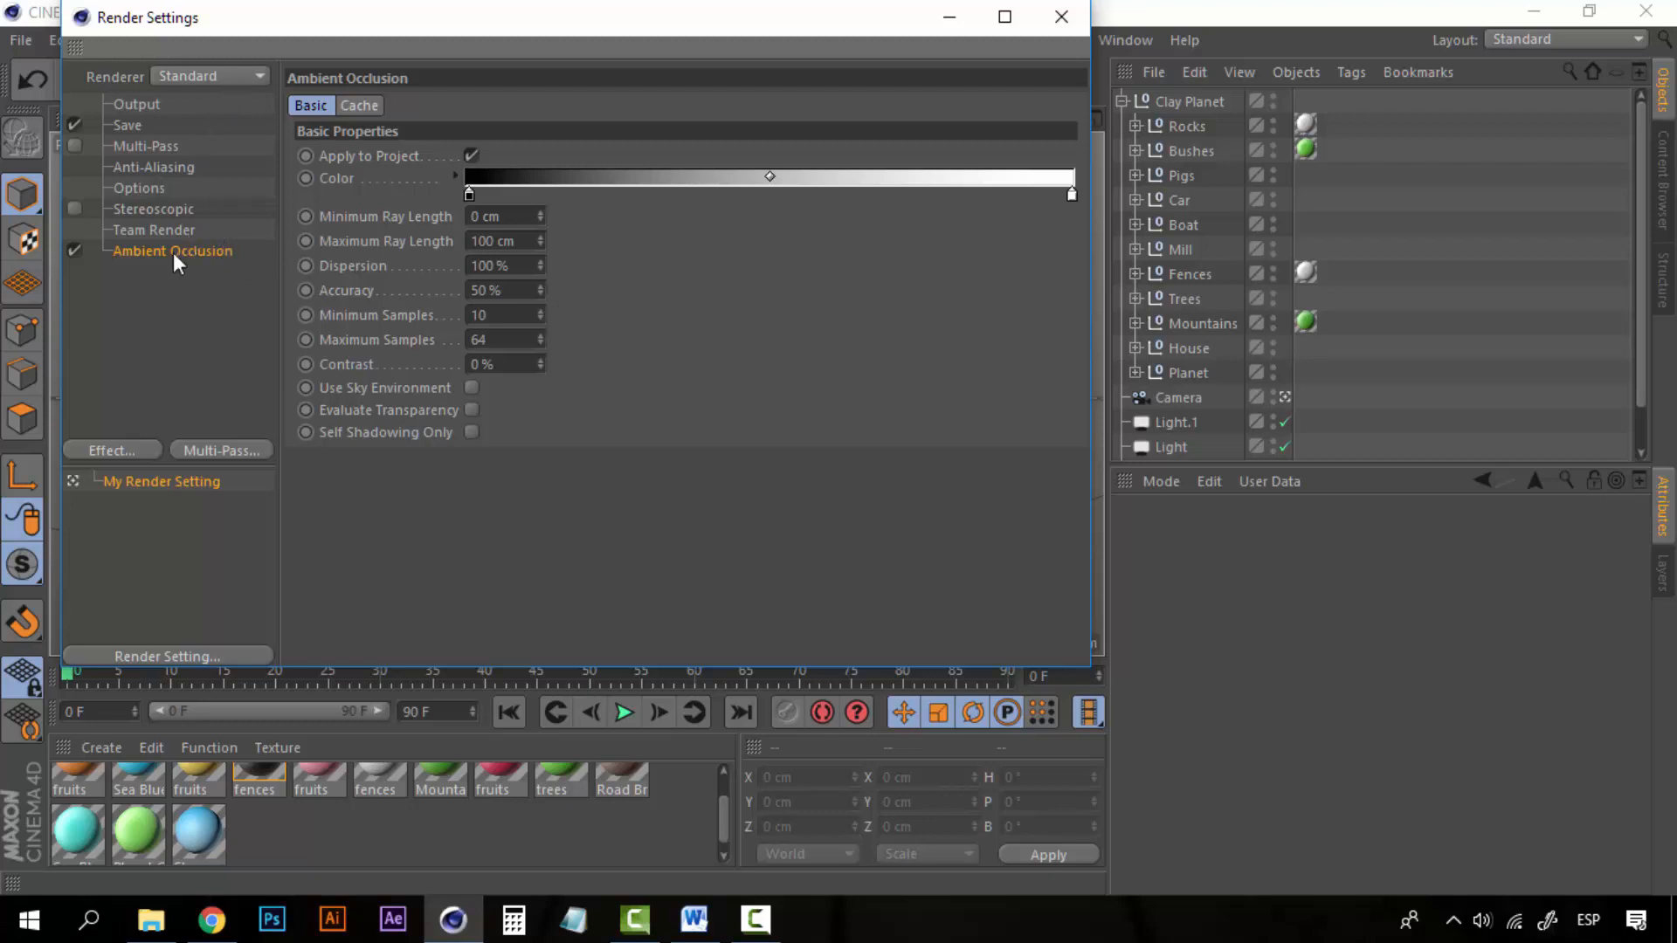
Switch the renderer to Physical, check the Physical and Ambient Occlusion settings, and close the render settings
{"action": "left_click", "coordinate": [239, 81]}
{"action": "left_click", "coordinate": [210, 124]}
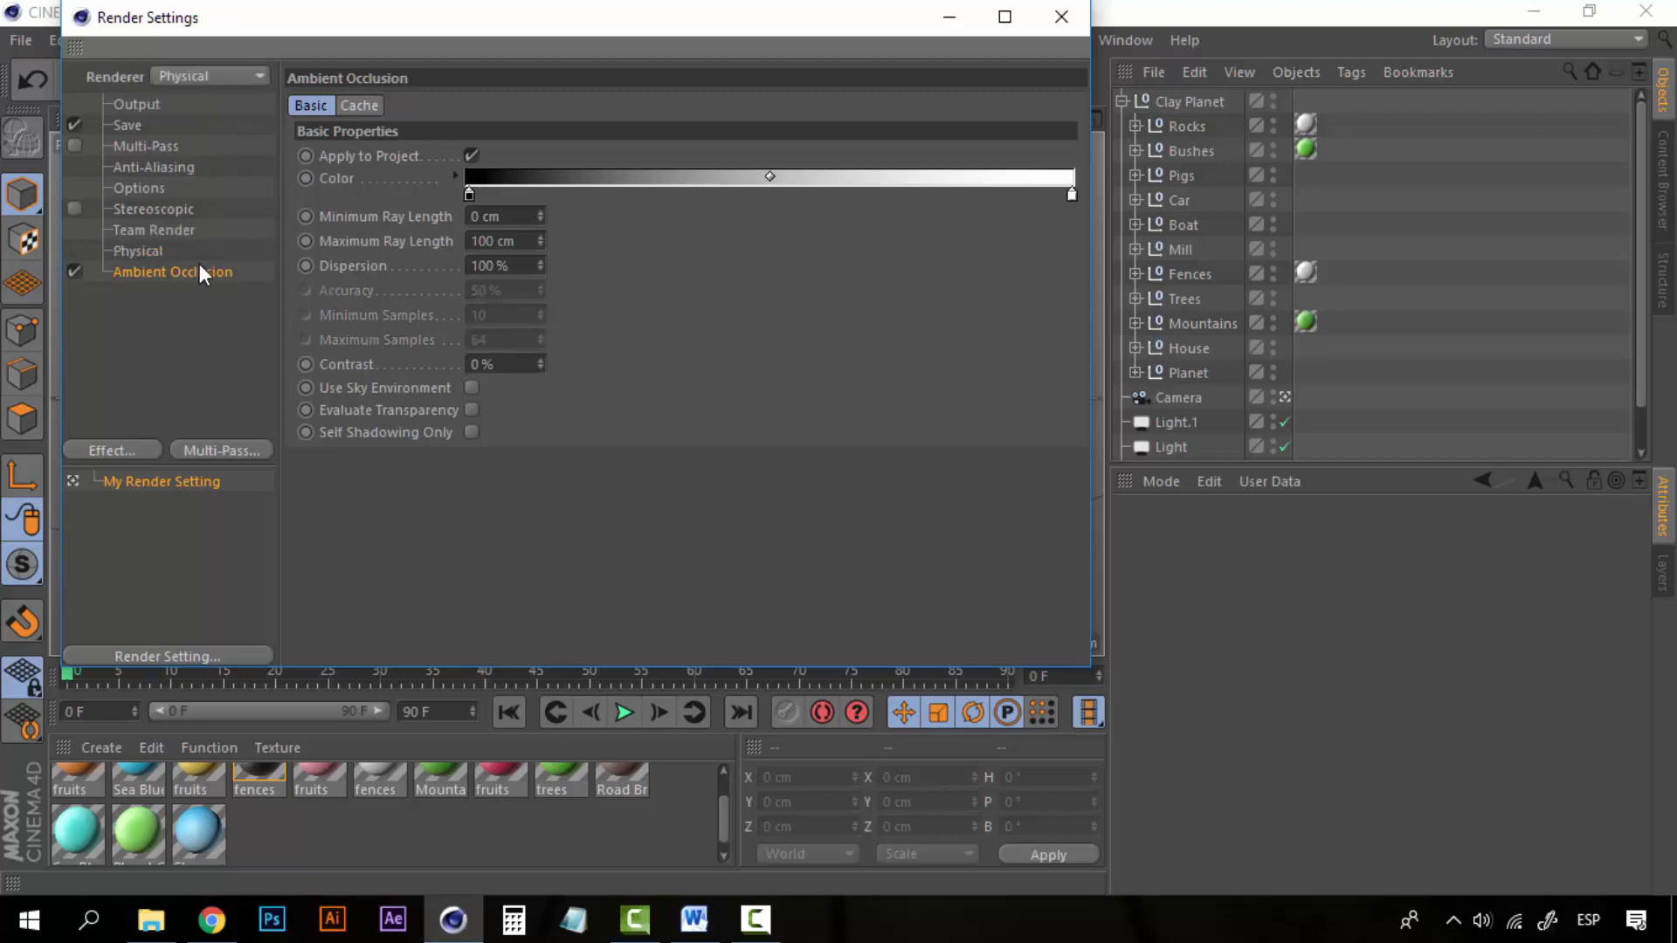
{"action": "left_click", "coordinate": [148, 252]}
{"action": "left_click", "coordinate": [157, 272]}
{"action": "left_click", "coordinate": [1058, 18]}
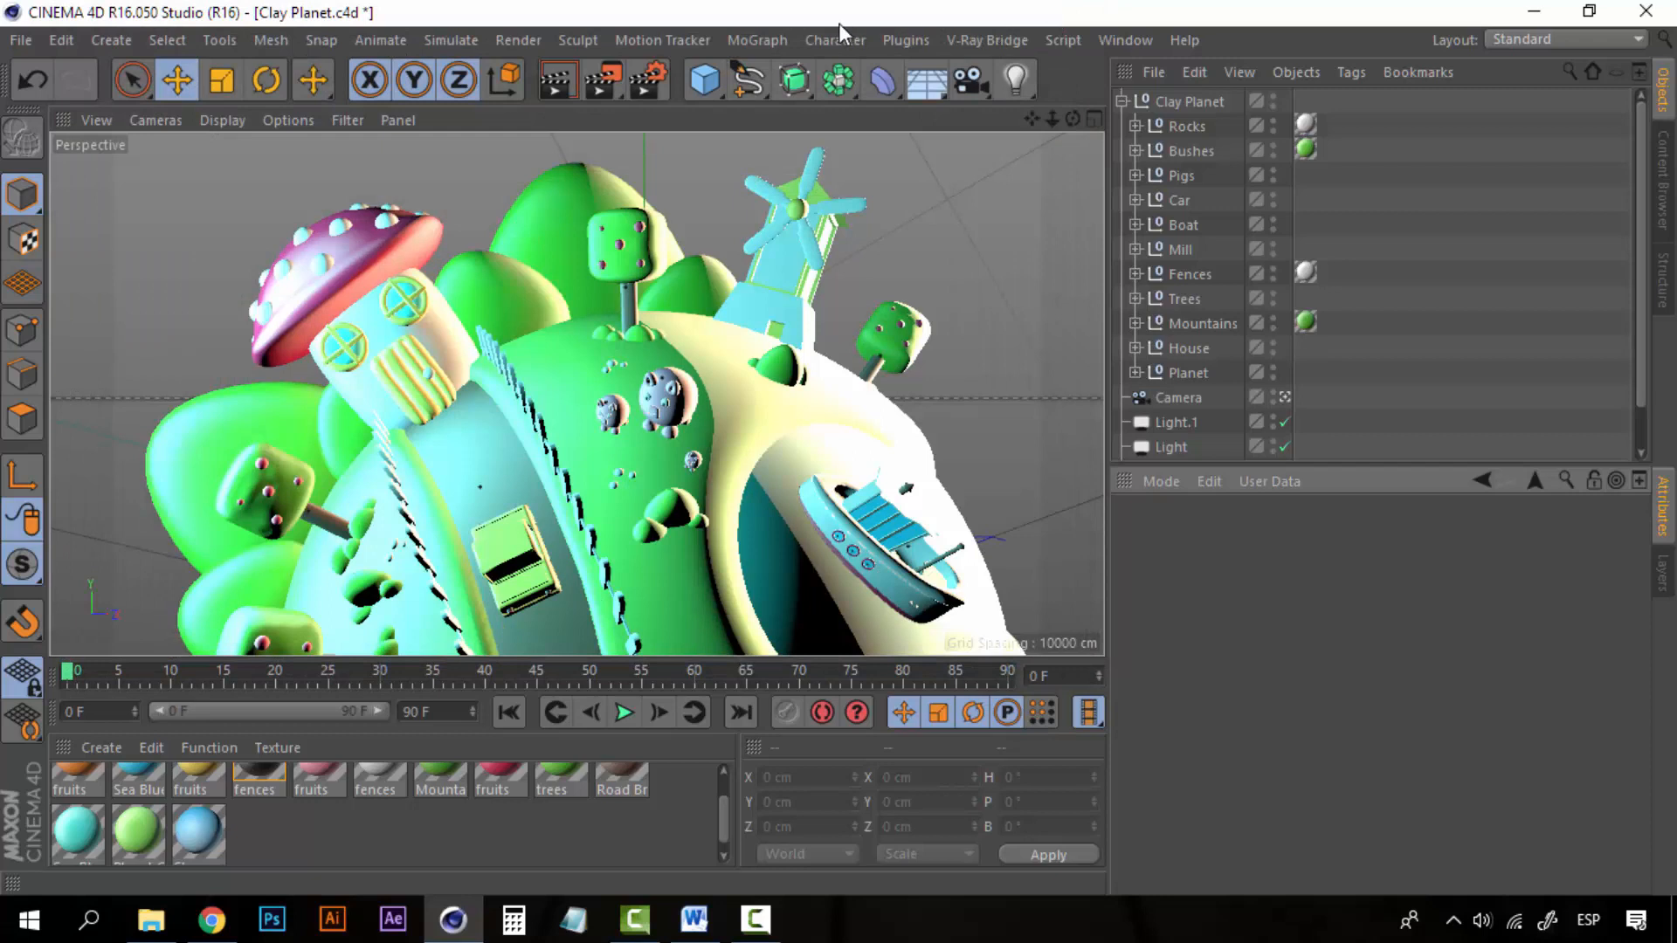
Save the project, render the current frame to the Picture Viewer and close the finished render
{"action": "left_click", "coordinate": [18, 40]}
{"action": "left_click", "coordinate": [123, 248]}
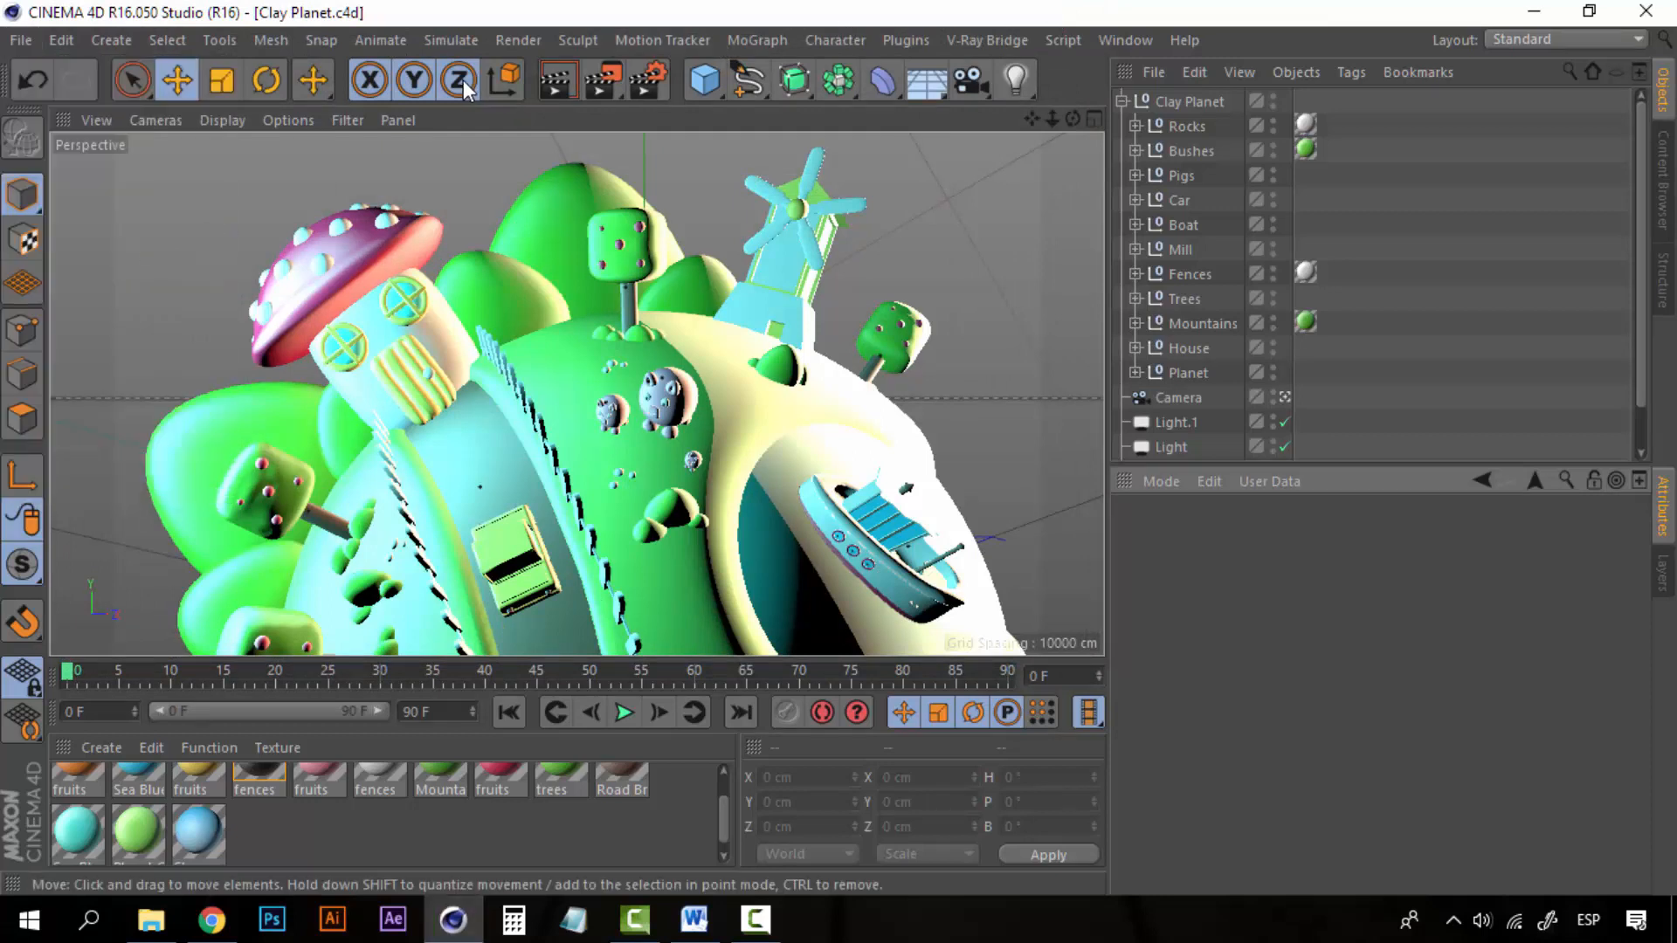
{"action": "left_click", "coordinate": [518, 40]}
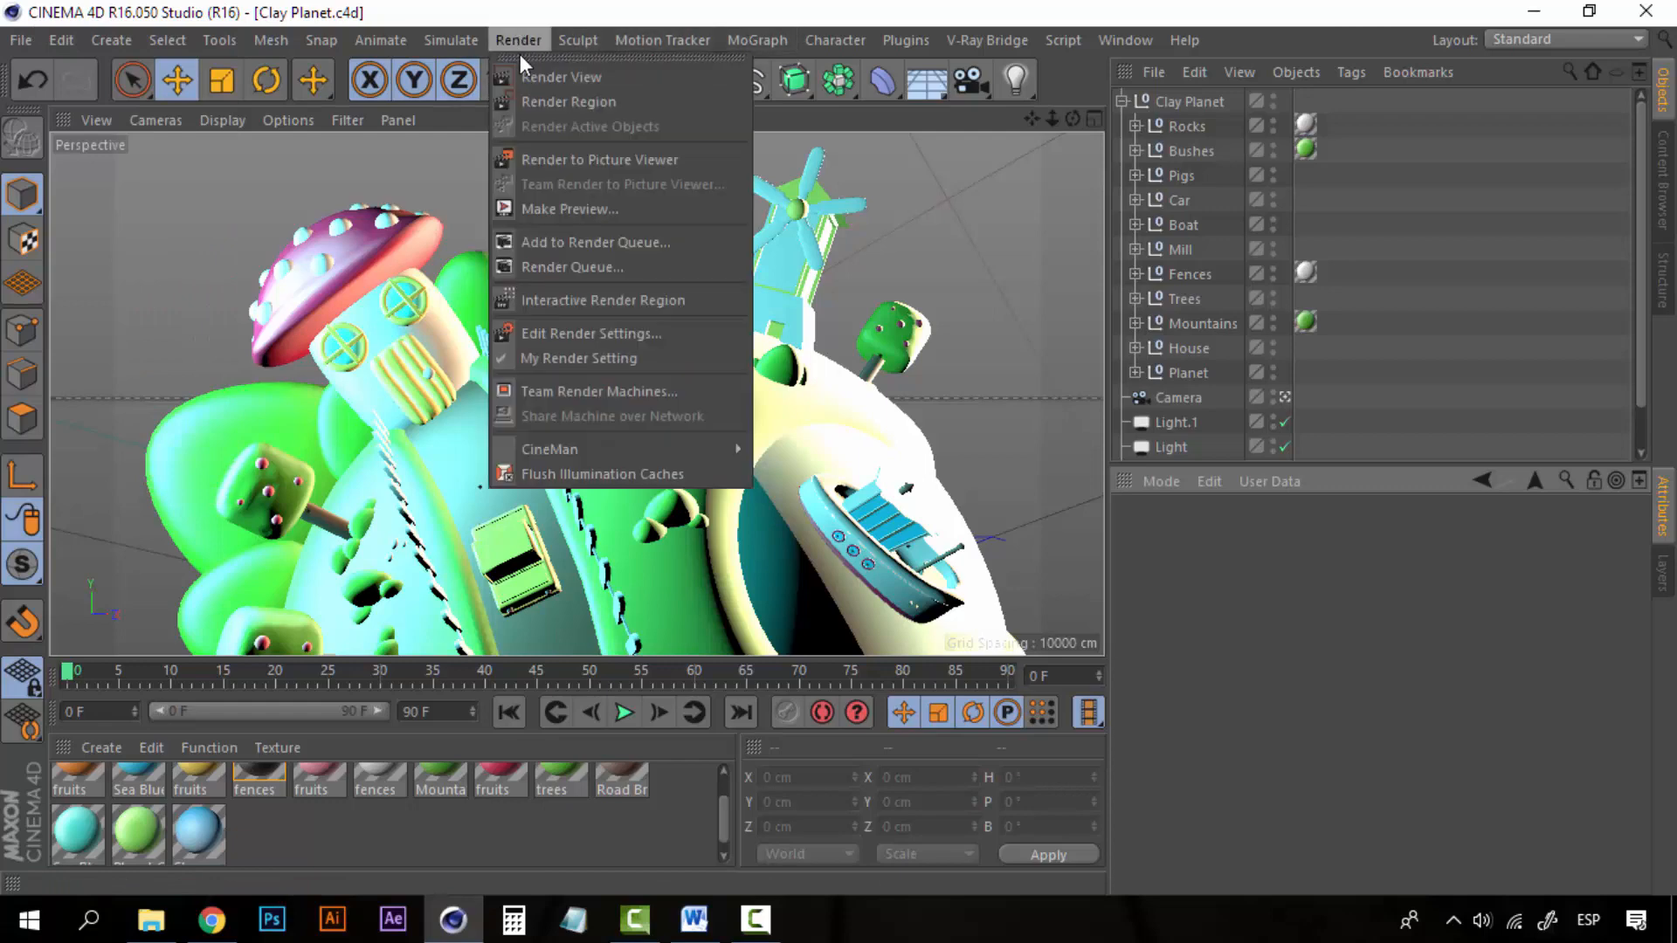
{"action": "left_click", "coordinate": [611, 156]}
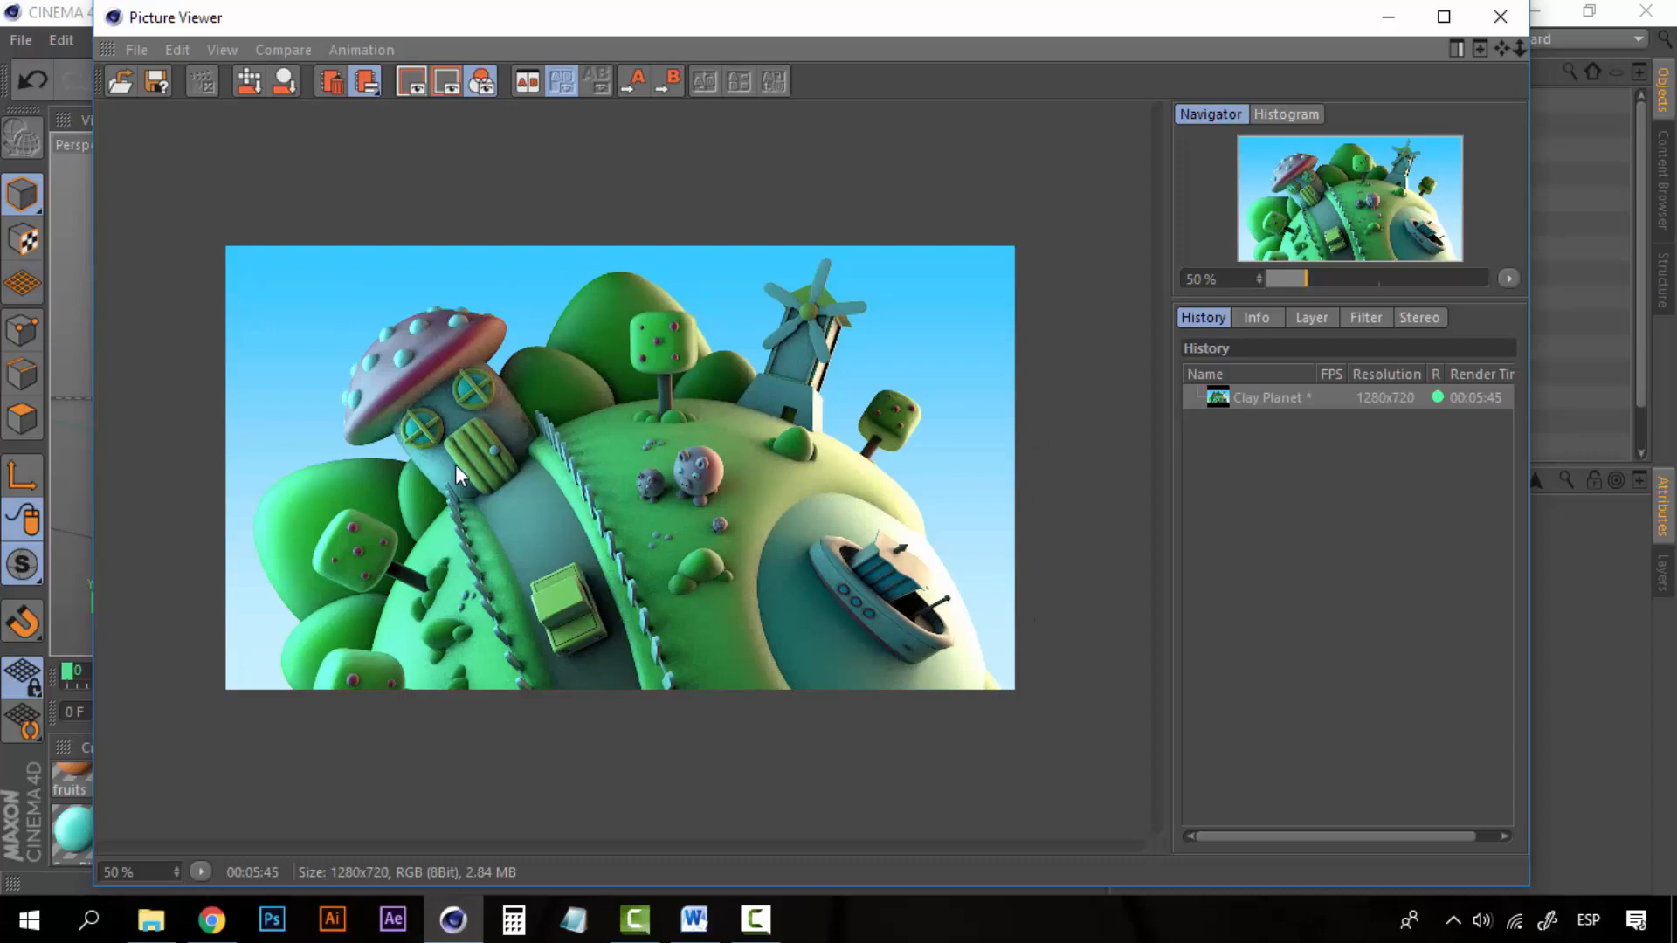
{"action": "left_click", "coordinate": [1523, 16]}
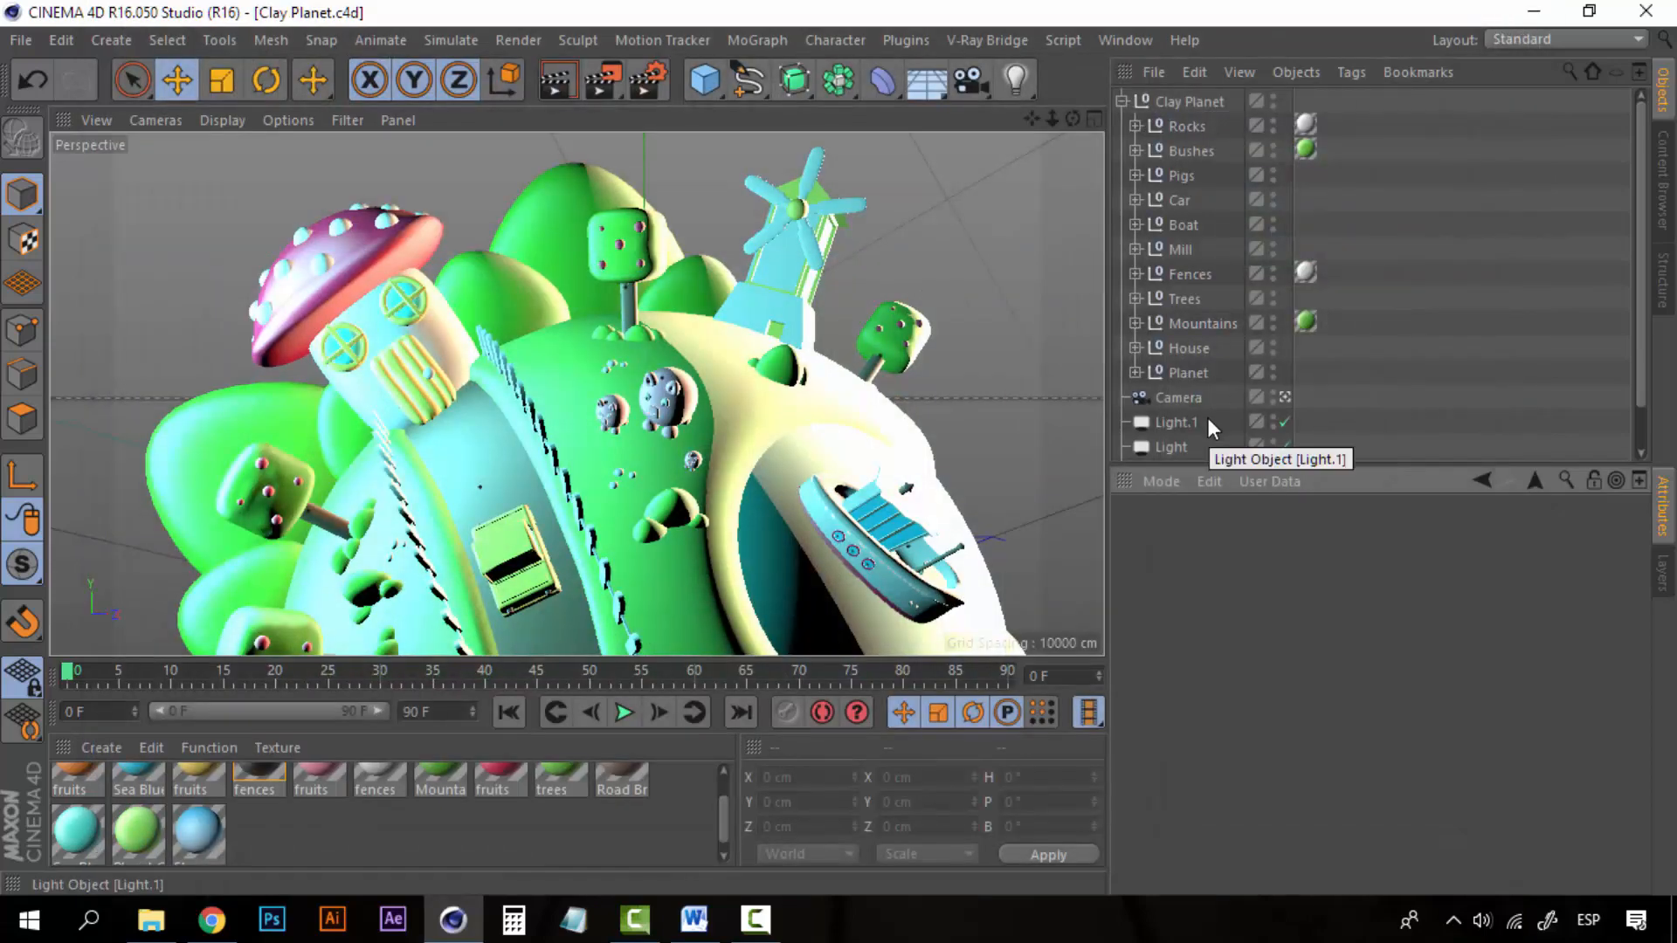
Enable the light inside the Global Light group and collapse the group again
{"action": "scroll", "coordinate": [1207, 417], "scroll_direction": "down", "scroll_amount": 2}
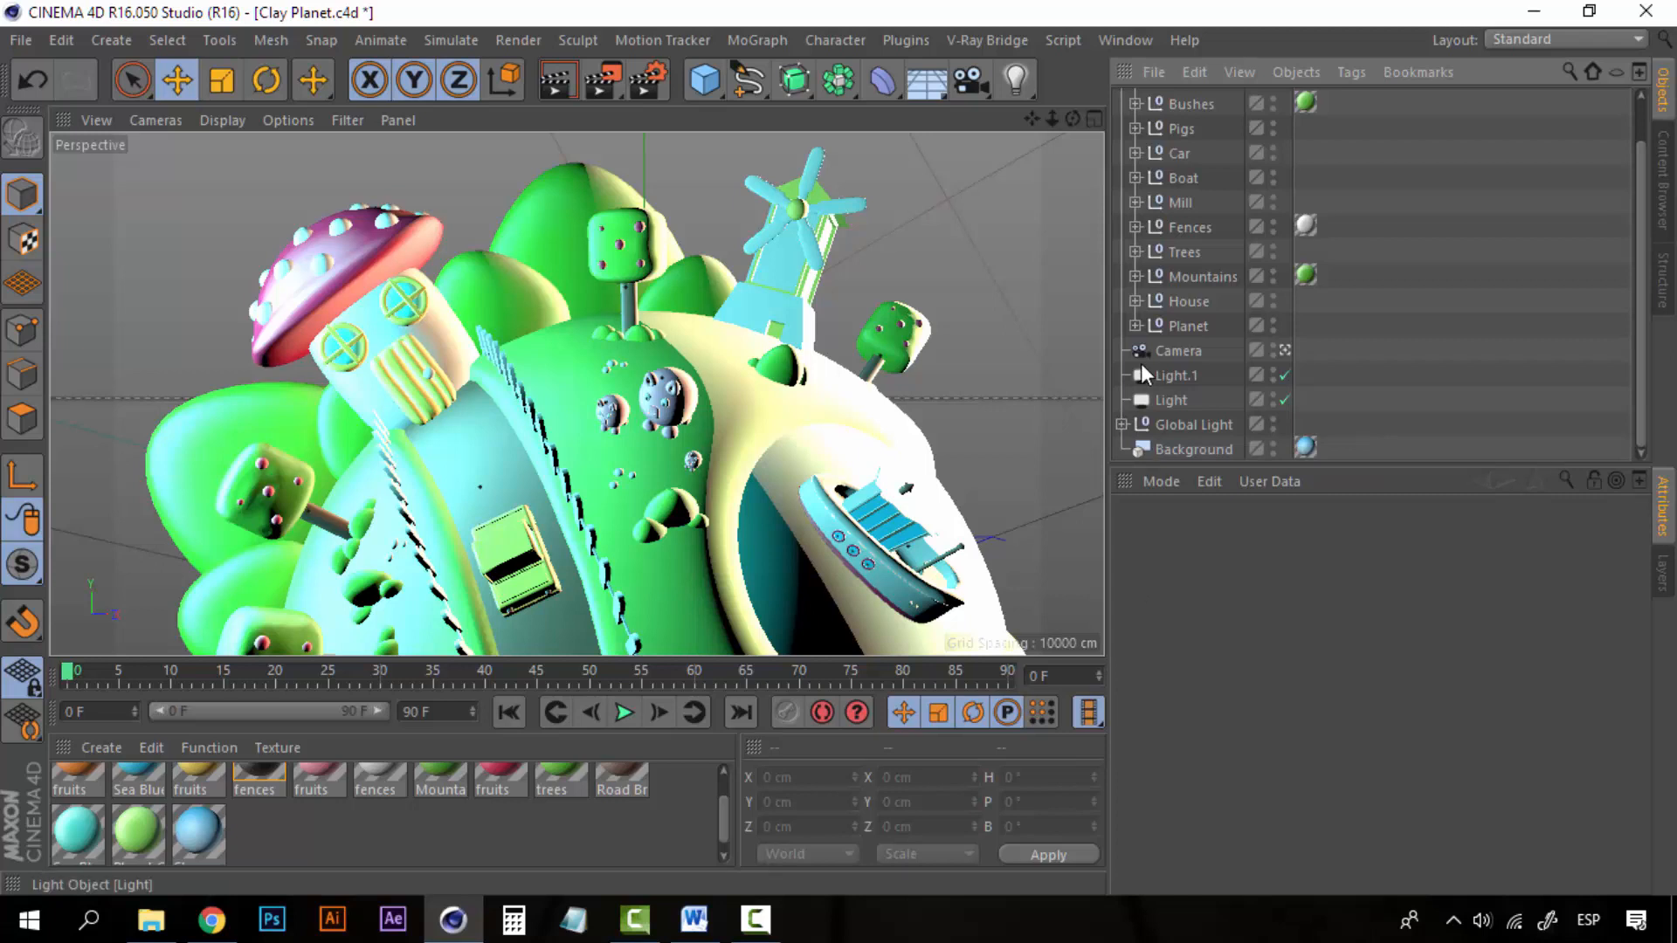
{"action": "left_click", "coordinate": [1122, 424]}
{"action": "left_click", "coordinate": [1285, 449]}
{"action": "left_click", "coordinate": [1121, 425]}
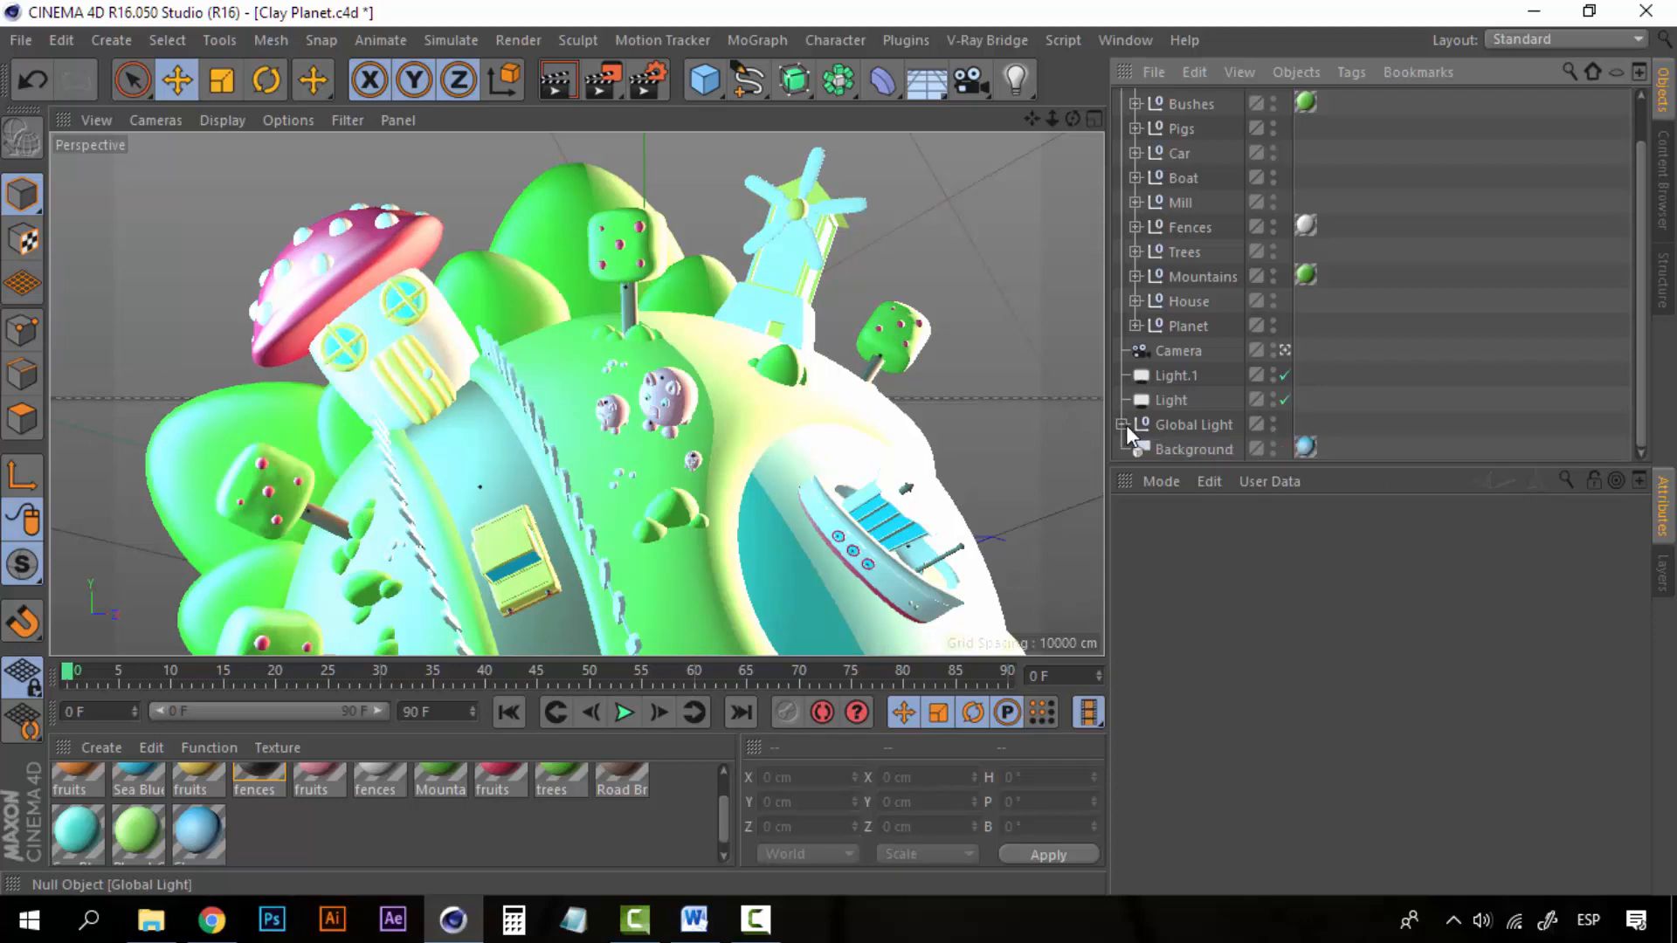
Leave the camera view, collapse the Clay Planet group and examine where Light.1 sits relative to the planet and camera
{"action": "left_click", "coordinate": [1284, 351]}
{"action": "scroll", "coordinate": [862, 414], "scroll_direction": "down", "scroll_amount": 6}
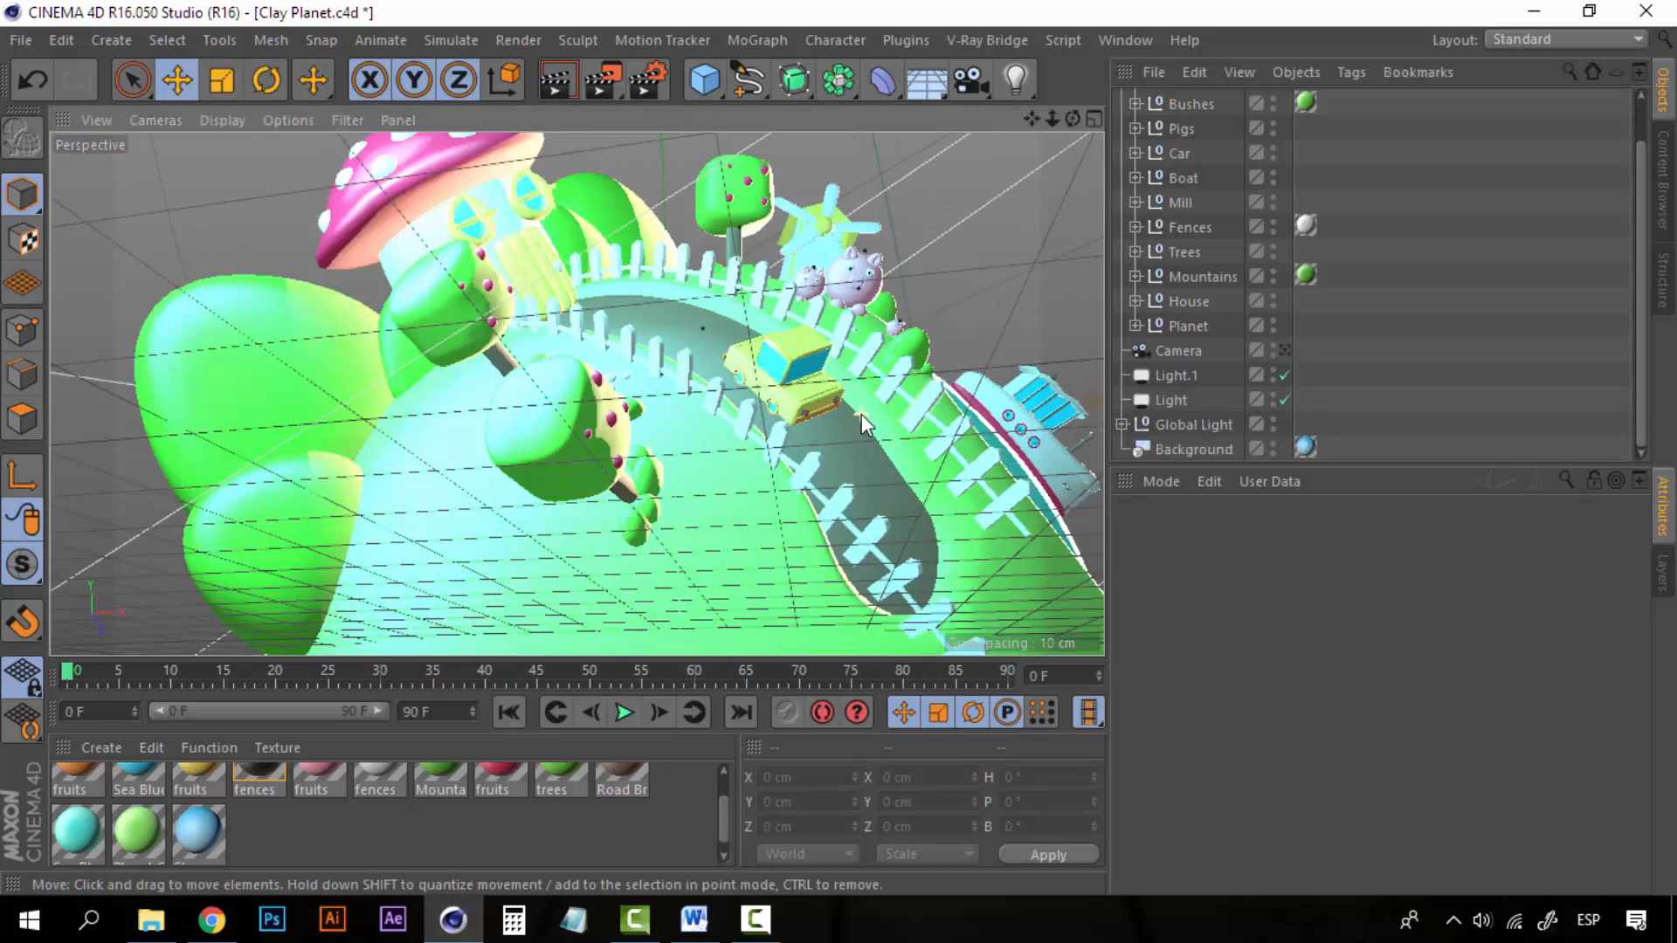
{"action": "left_click_drag", "start_coordinate": [648, 404], "coordinate": [406, 450], "text": "alt"}
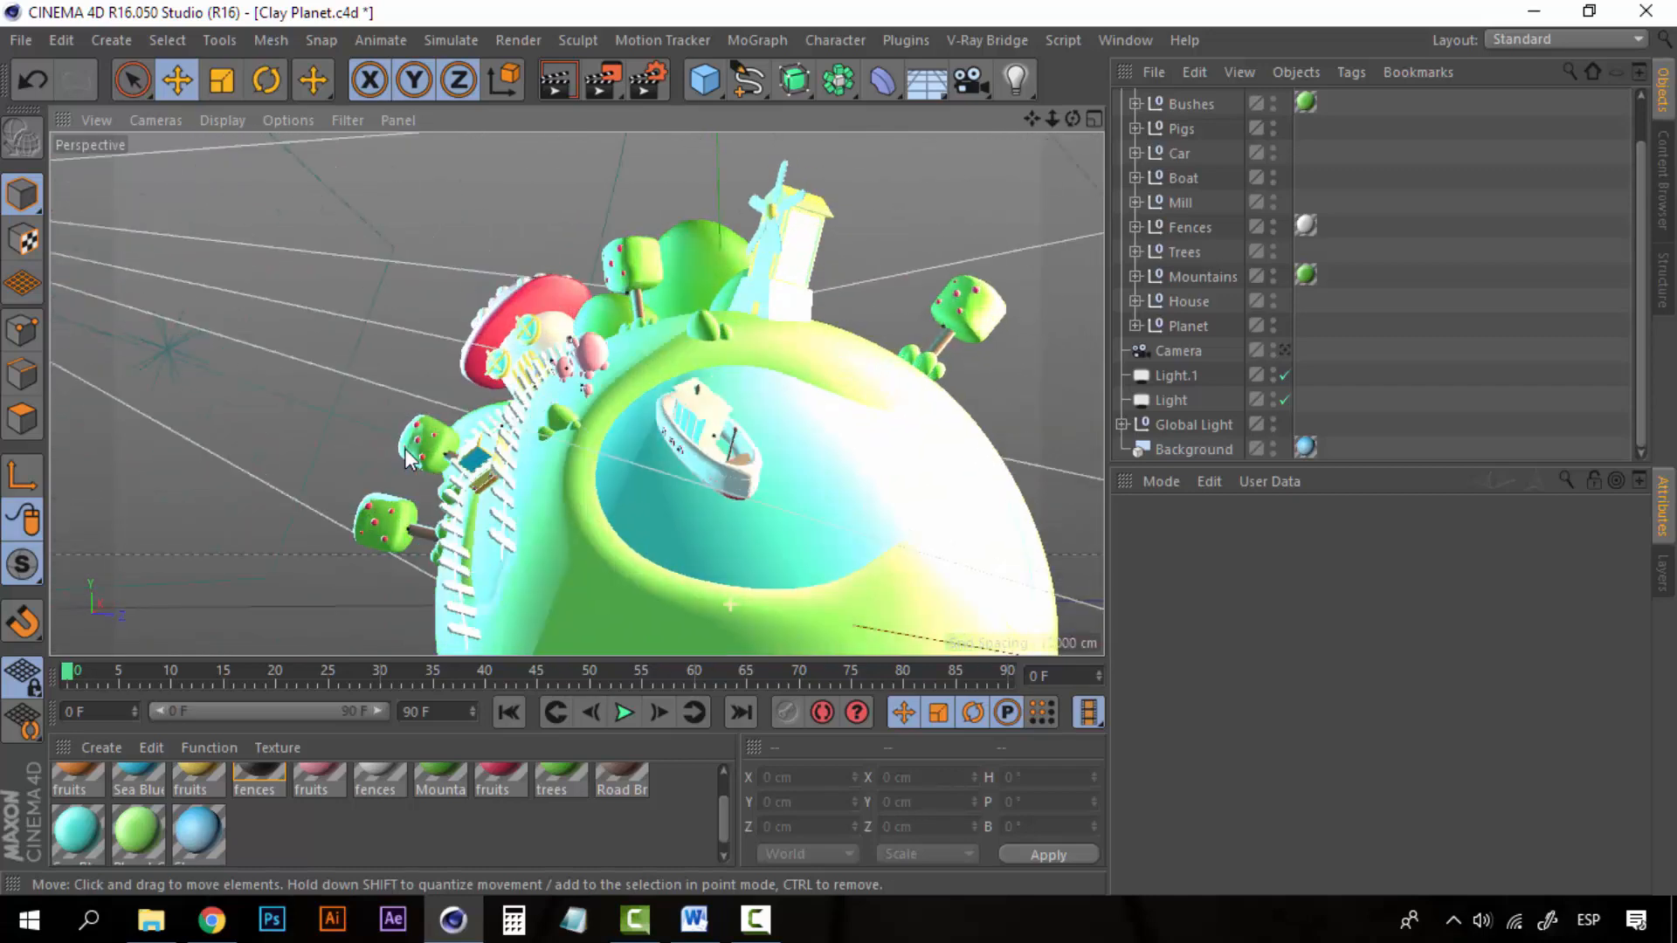
{"action": "scroll", "coordinate": [830, 411], "scroll_direction": "down", "scroll_amount": 1}
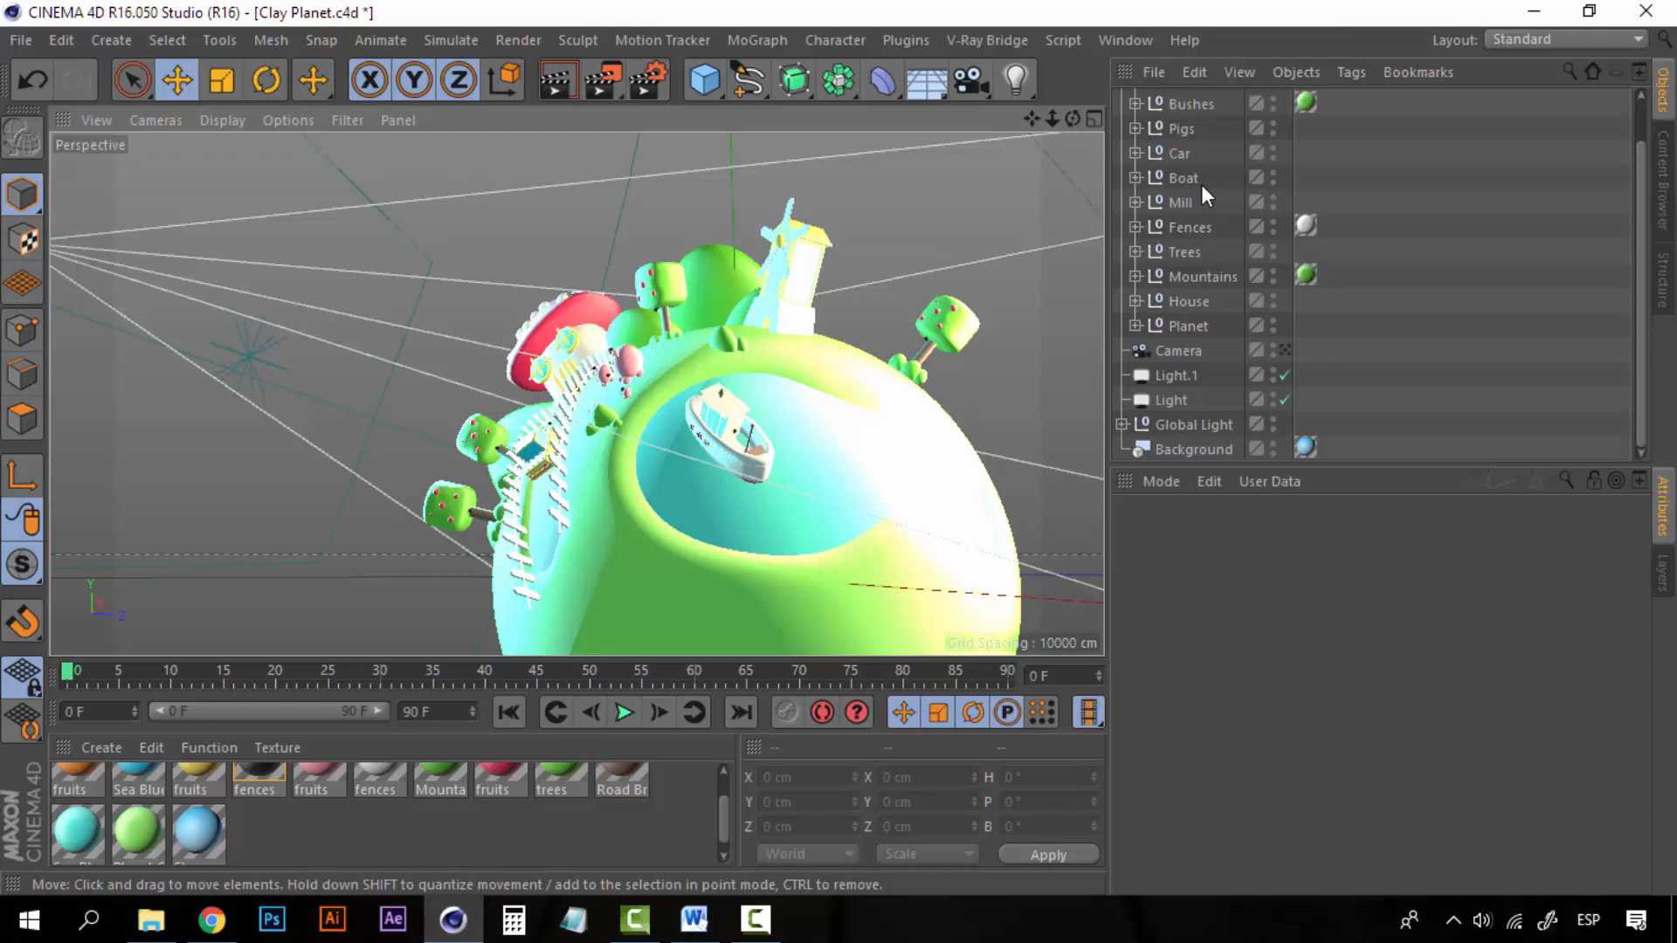
{"action": "scroll", "coordinate": [1202, 185], "scroll_direction": "up", "scroll_amount": 2}
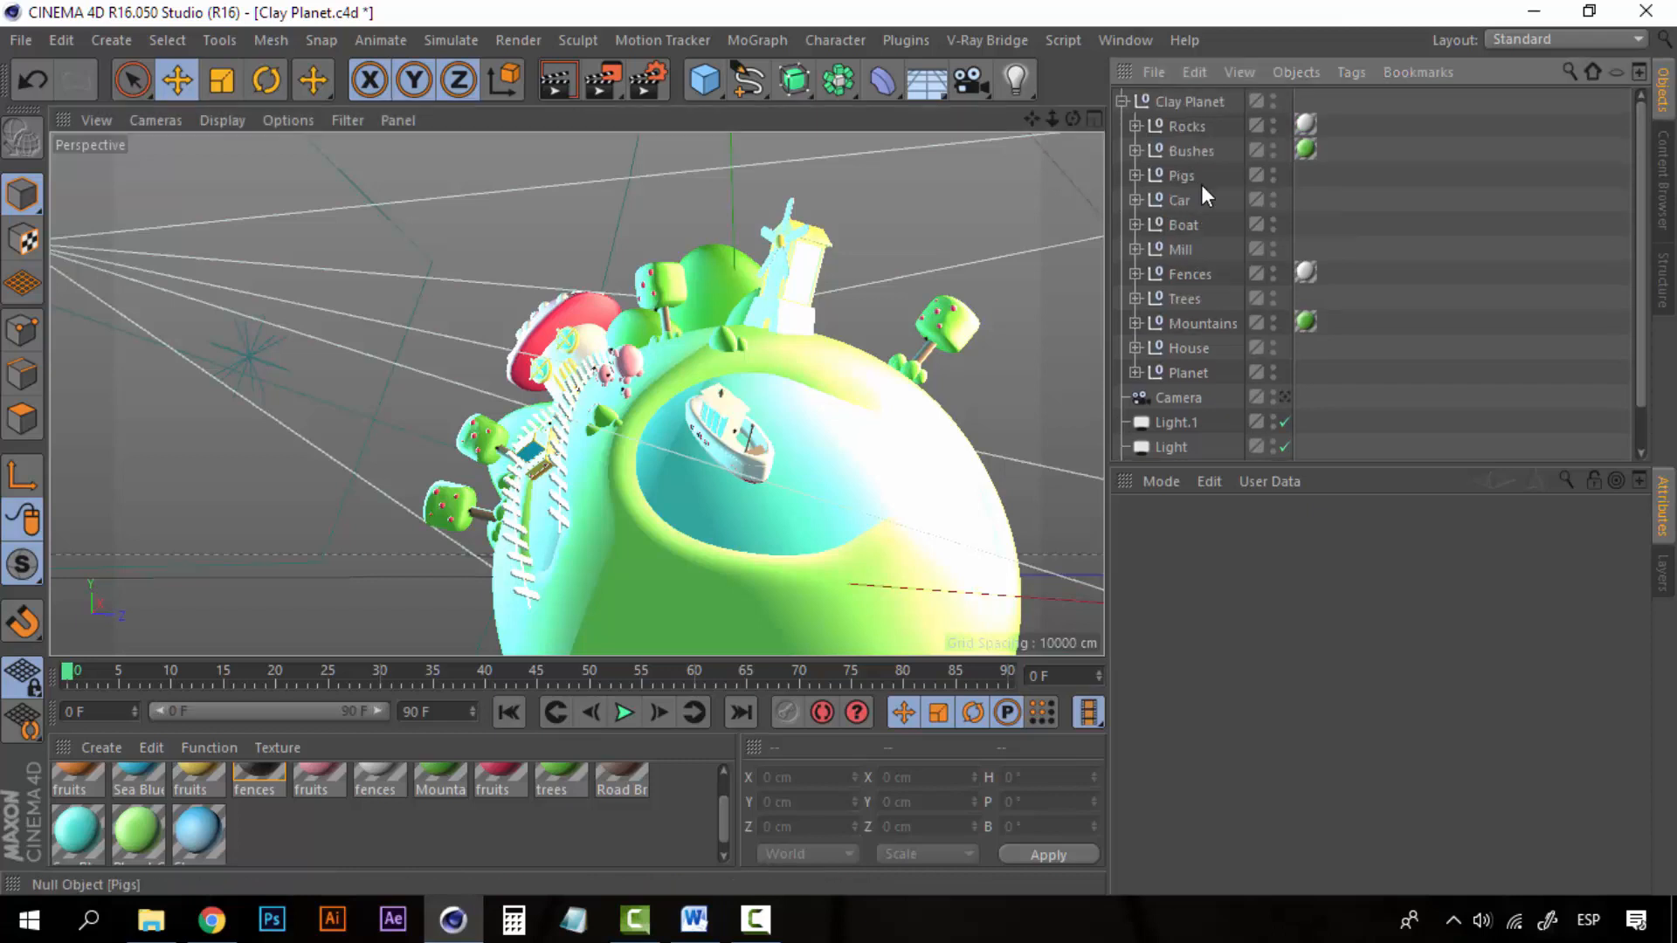
{"action": "left_click", "coordinate": [1123, 101]}
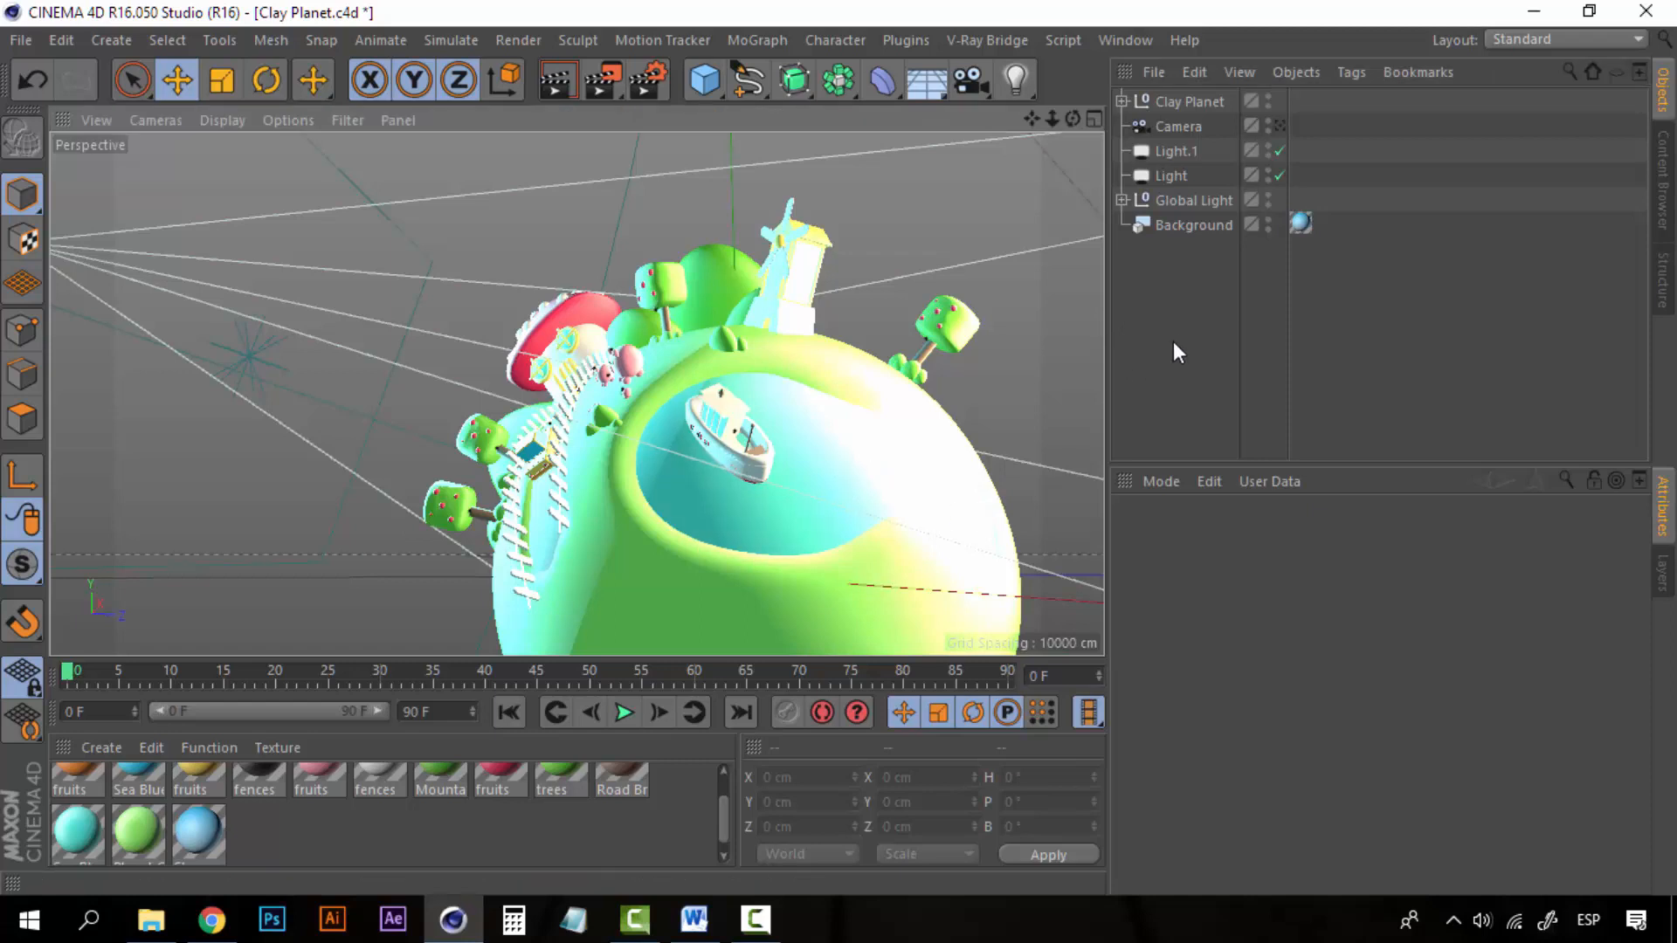
{"action": "left_click", "coordinate": [1176, 153]}
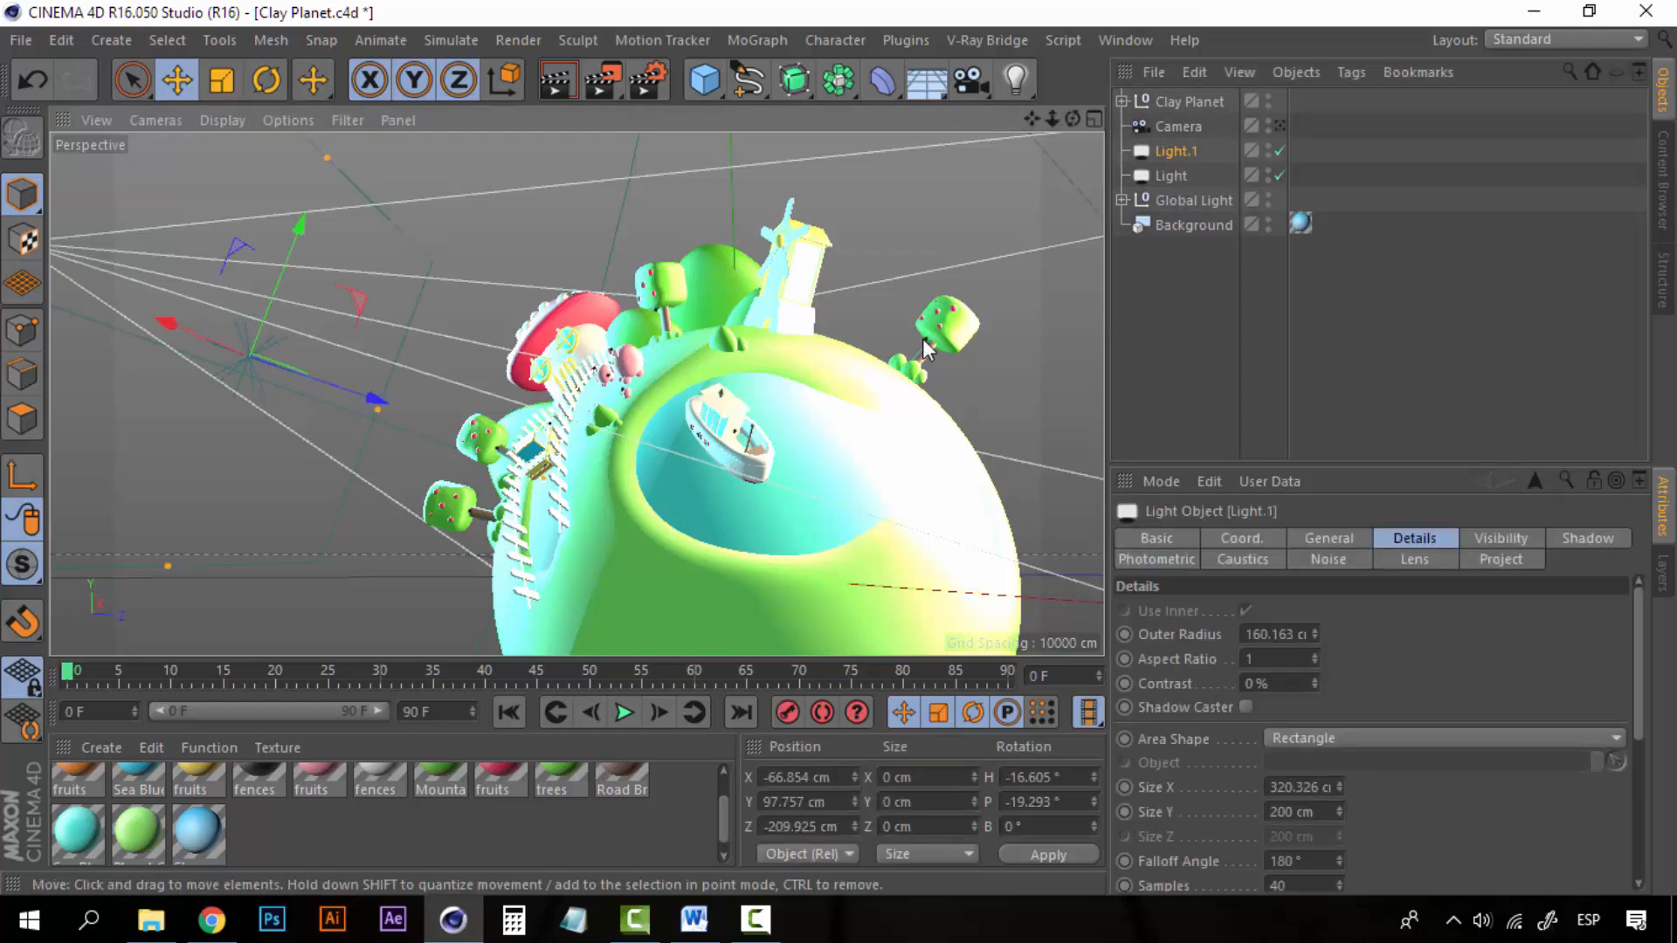
{"action": "left_click_drag", "start_coordinate": [922, 339], "coordinate": [791, 422], "text": "alt"}
{"action": "middle_click_drag", "start_coordinate": [786, 413], "coordinate": [697, 344], "text": "alt"}
{"action": "scroll", "coordinate": [717, 381], "scroll_direction": "down", "scroll_amount": 3}
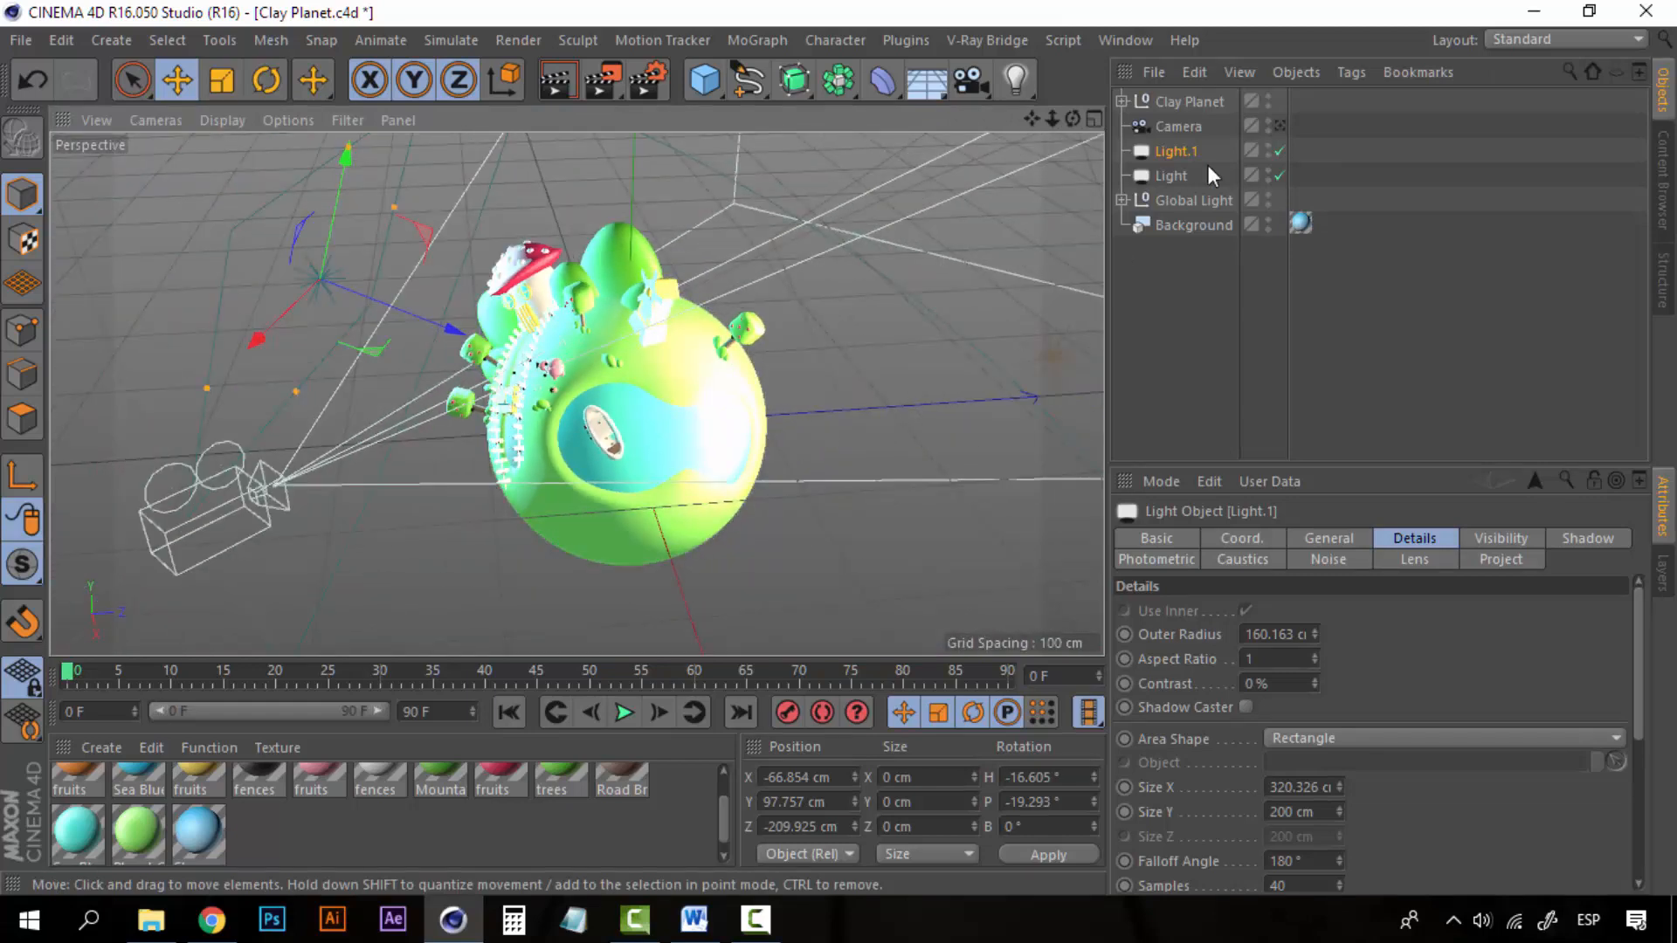
Set the warm Light's intensity to 40% and move it to about X 225 cm, Z 139 cm
{"action": "left_click", "coordinate": [1179, 173]}
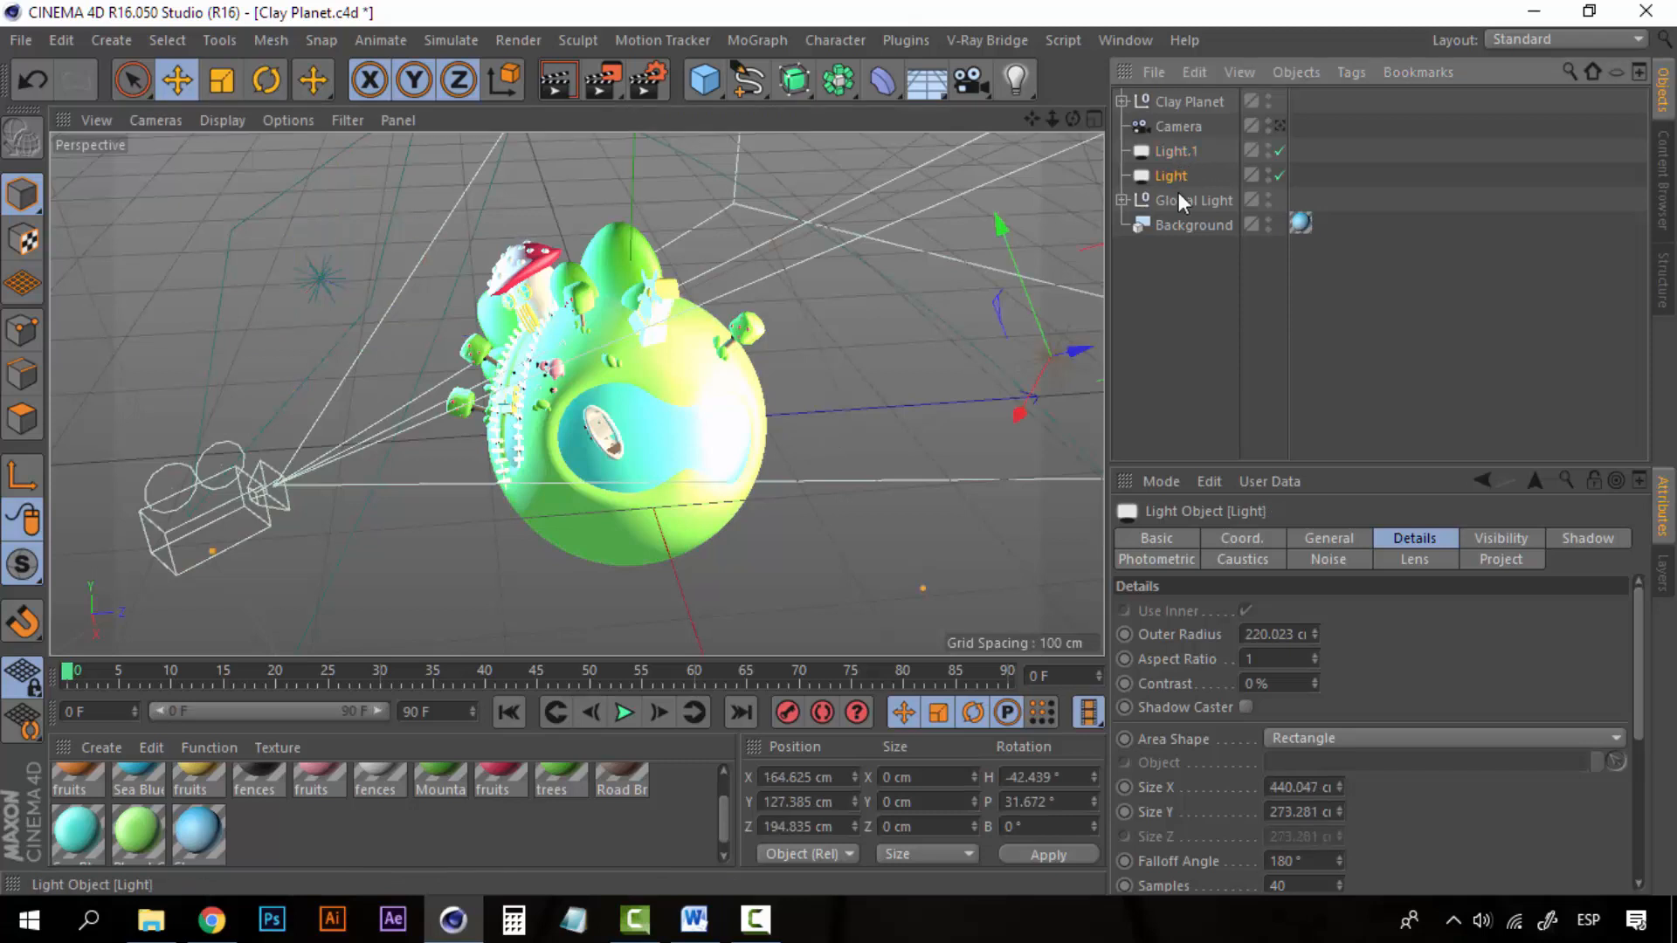
{"action": "left_click", "coordinate": [1348, 539]}
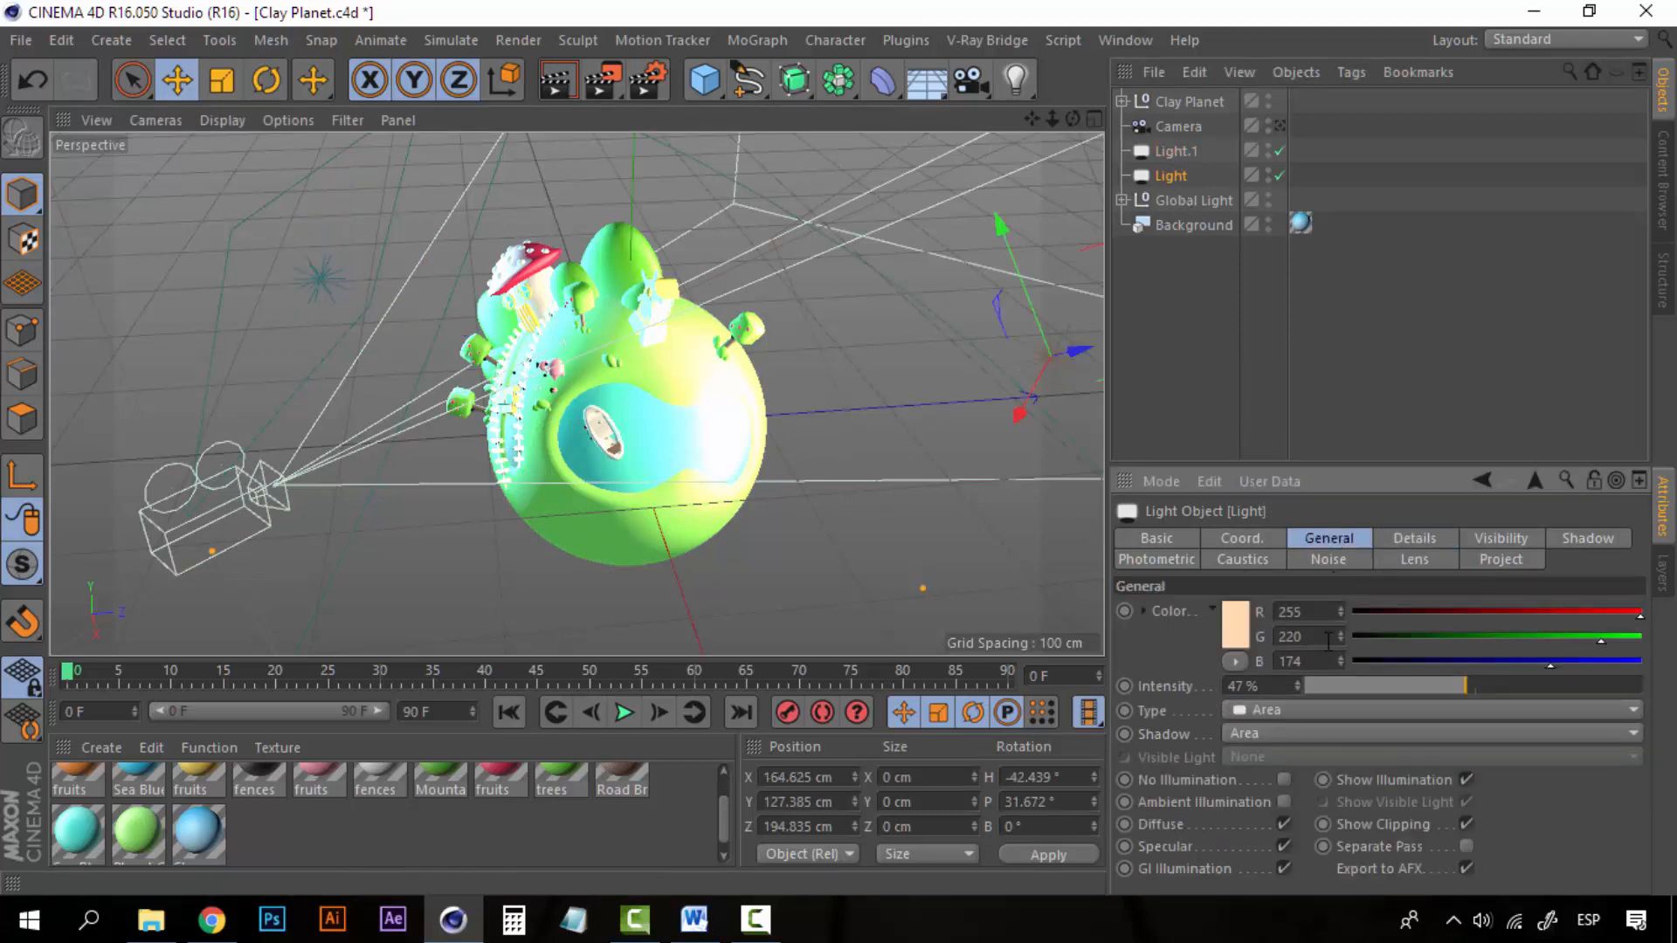
{"action": "double_click", "coordinate": [1258, 686]}
{"action": "type", "text": "40"}
{"action": "key", "text": "Return"}
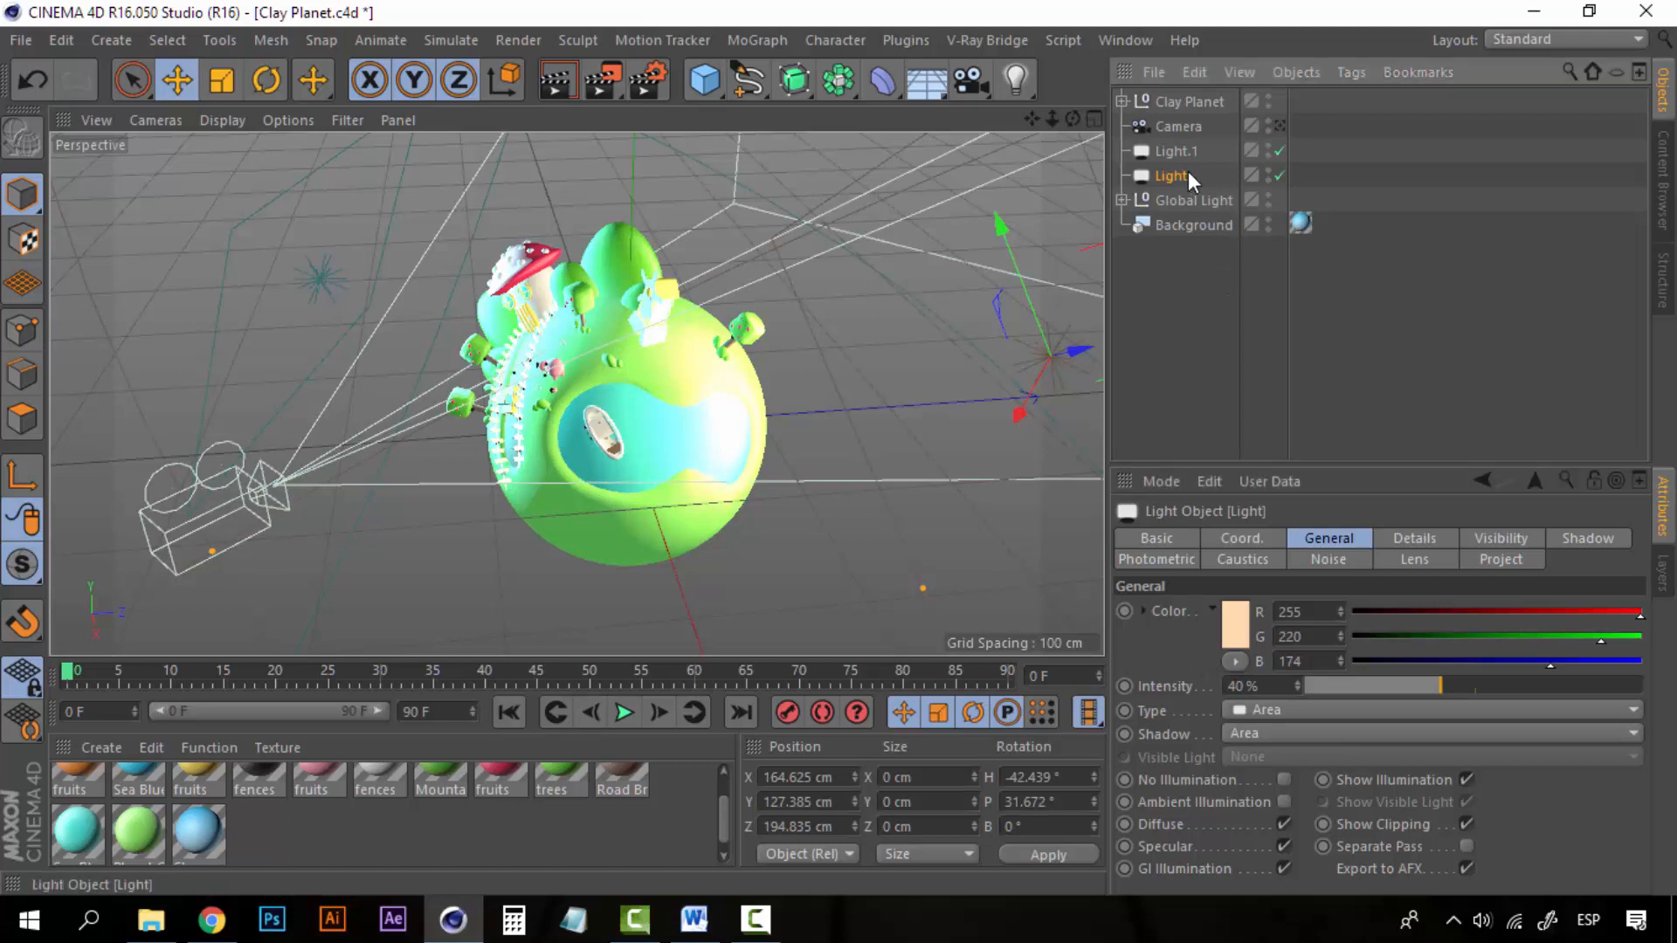
{"action": "left_click_drag", "start_coordinate": [1017, 418], "coordinate": [975, 486]}
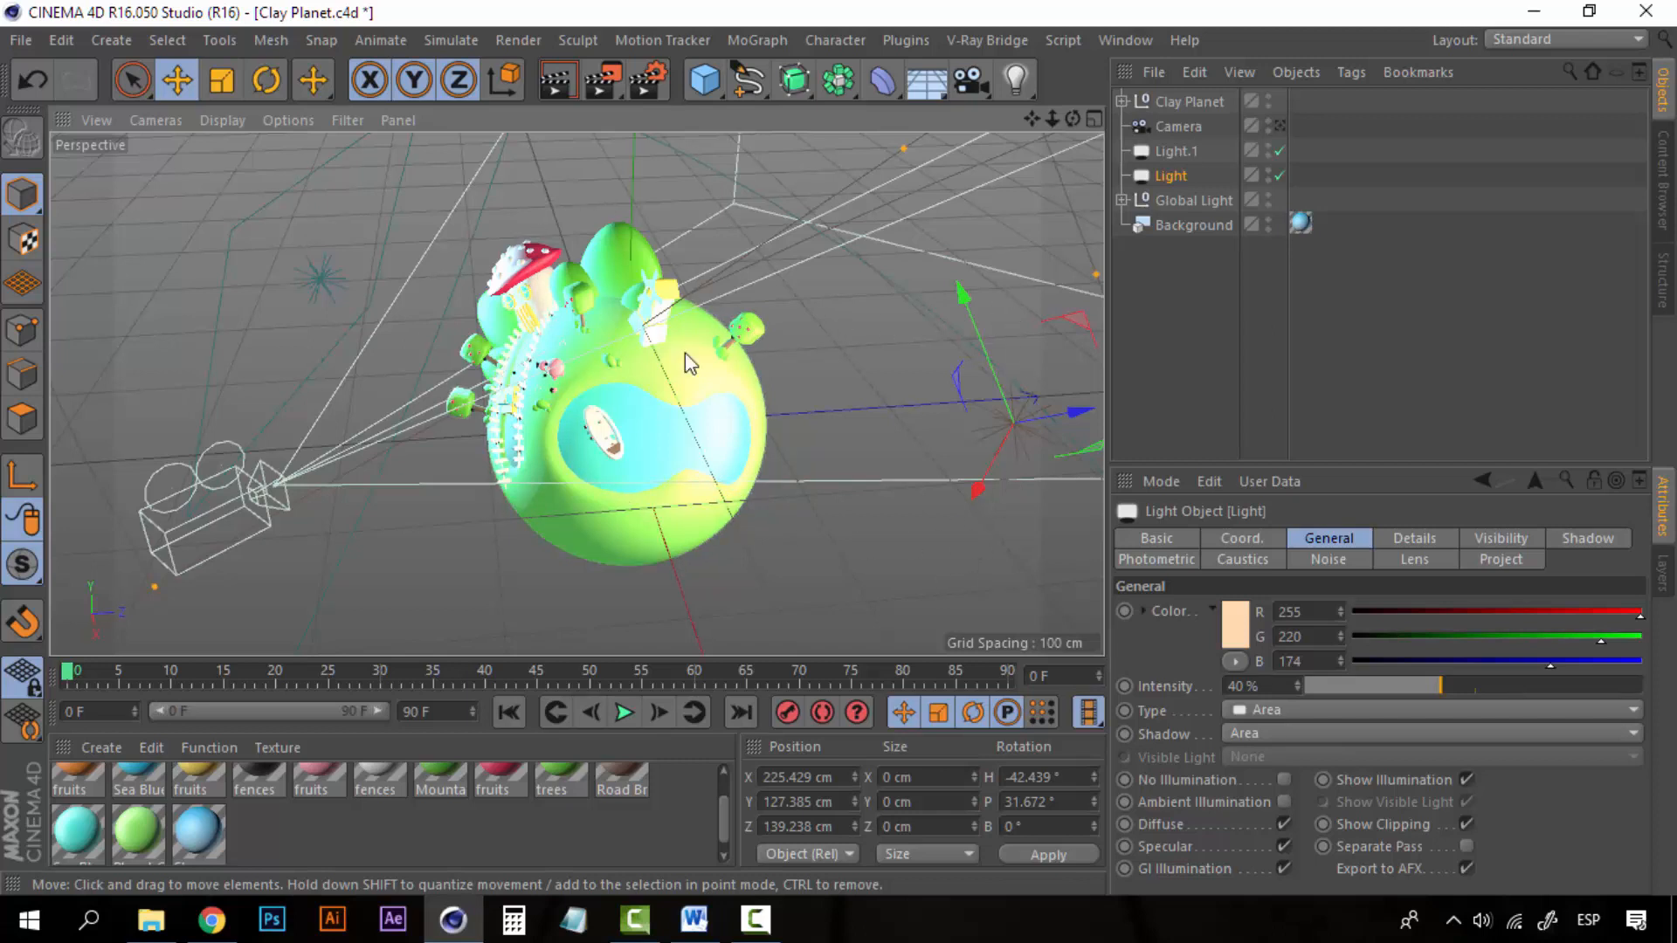
Set Light.1's intensity to 38% and return to the scene camera's view
{"action": "left_click", "coordinate": [1175, 150]}
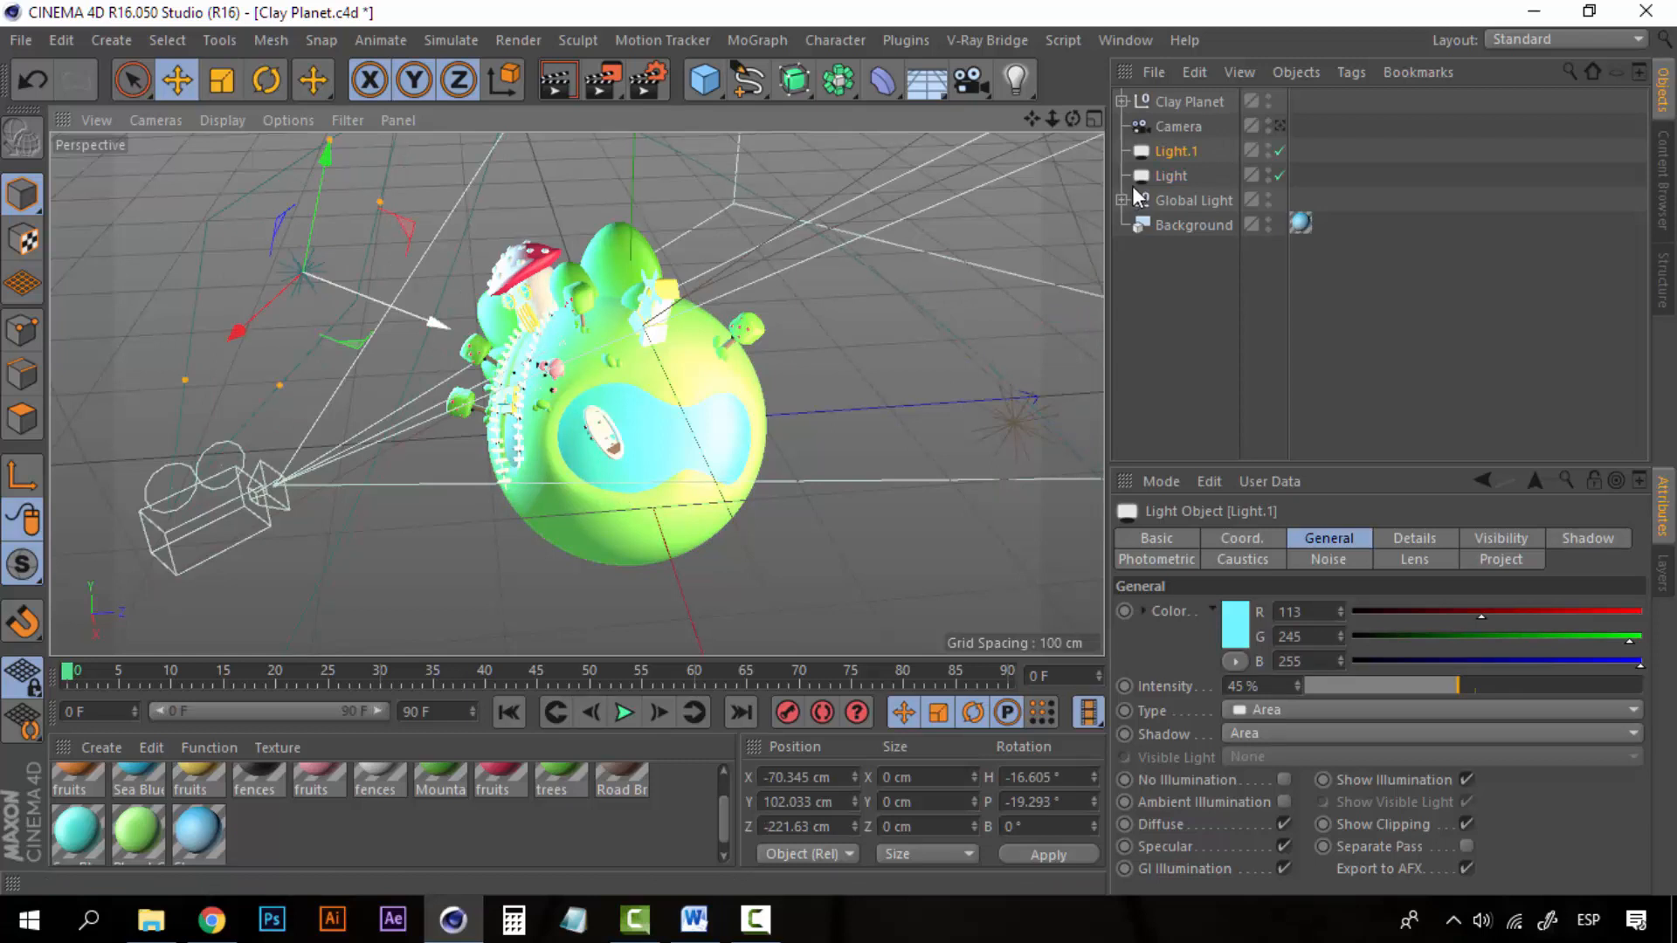
{"action": "double_click", "coordinate": [1240, 685]}
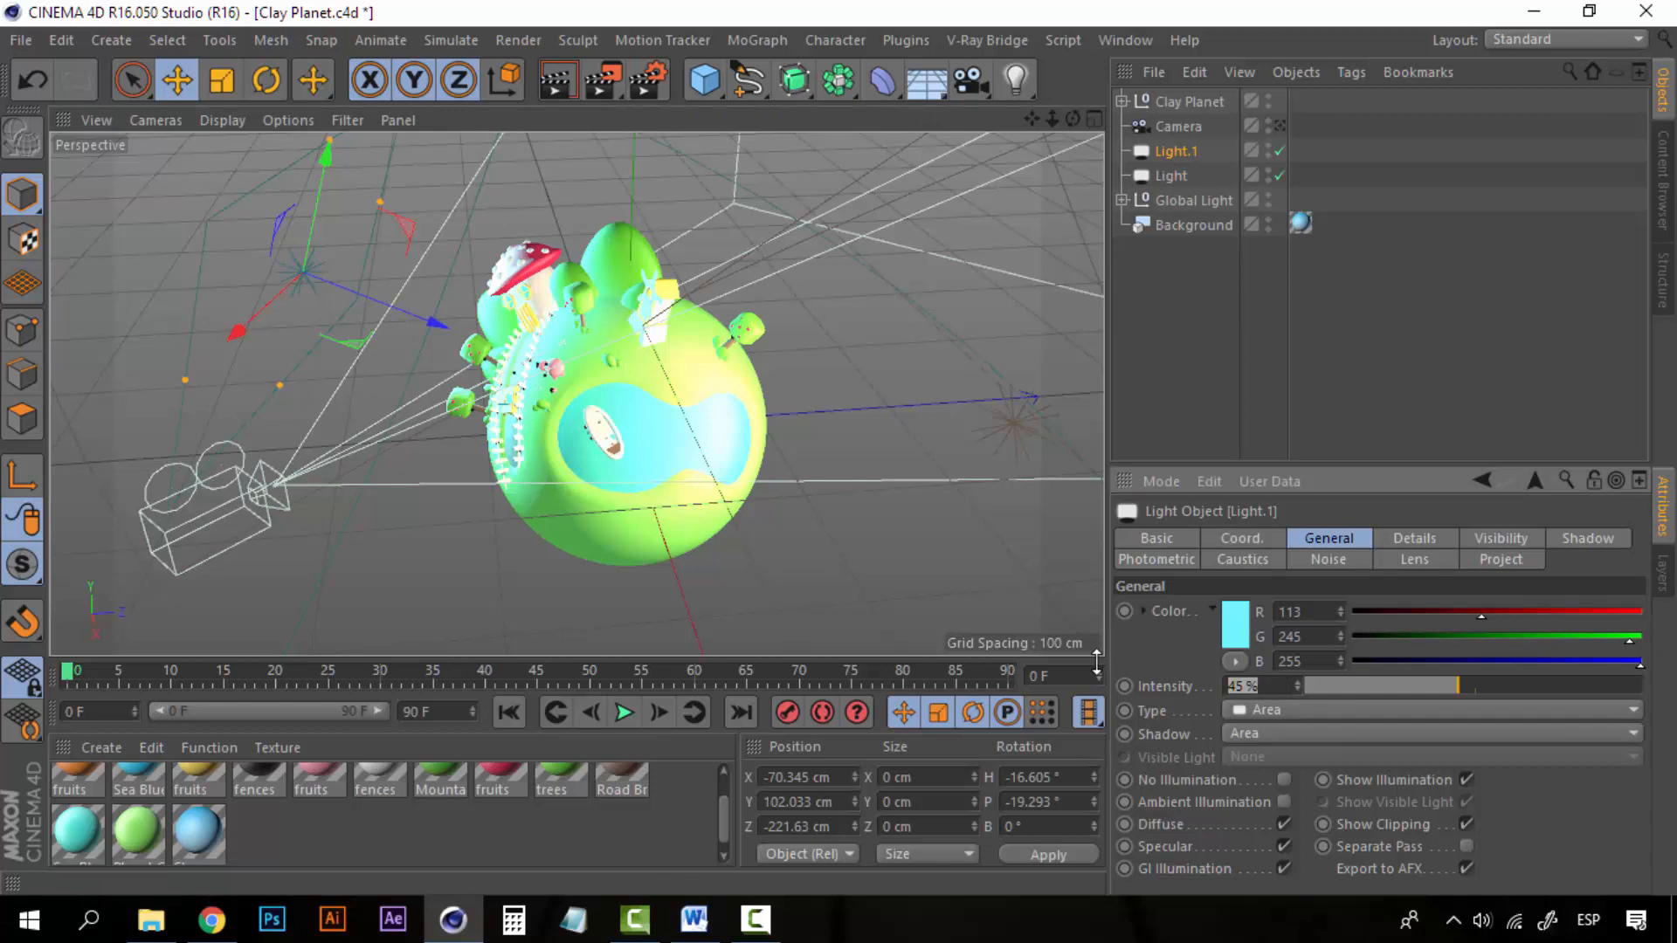
{"action": "type", "text": "38"}
{"action": "key", "text": "Return"}
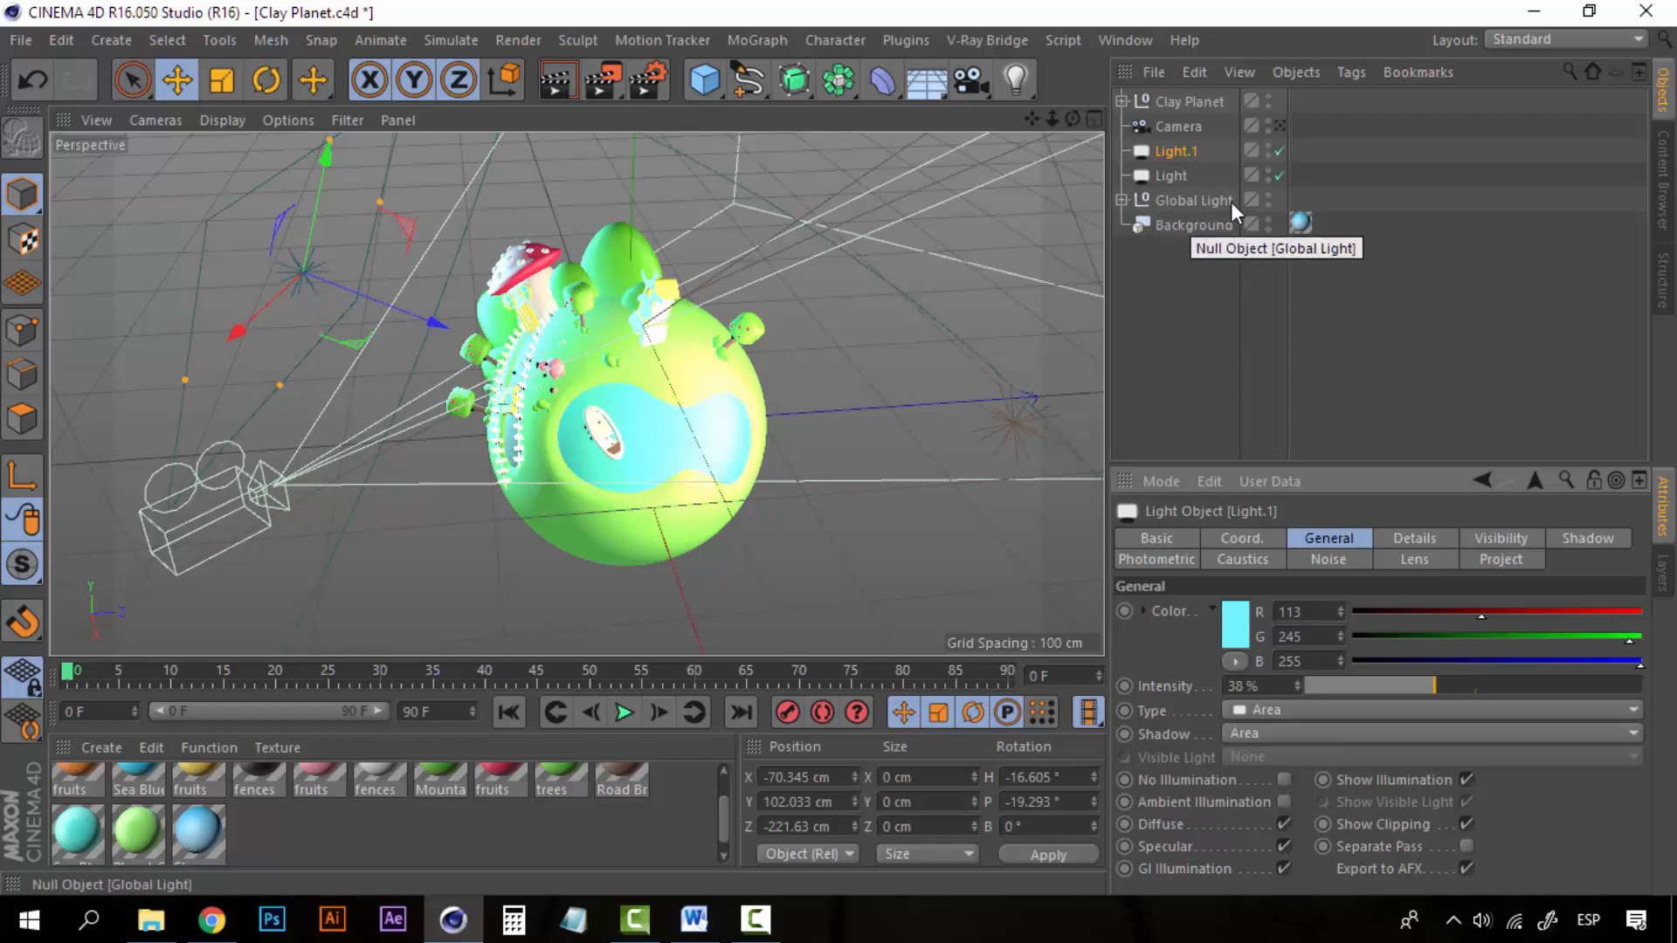
{"action": "left_click", "coordinate": [1280, 126]}
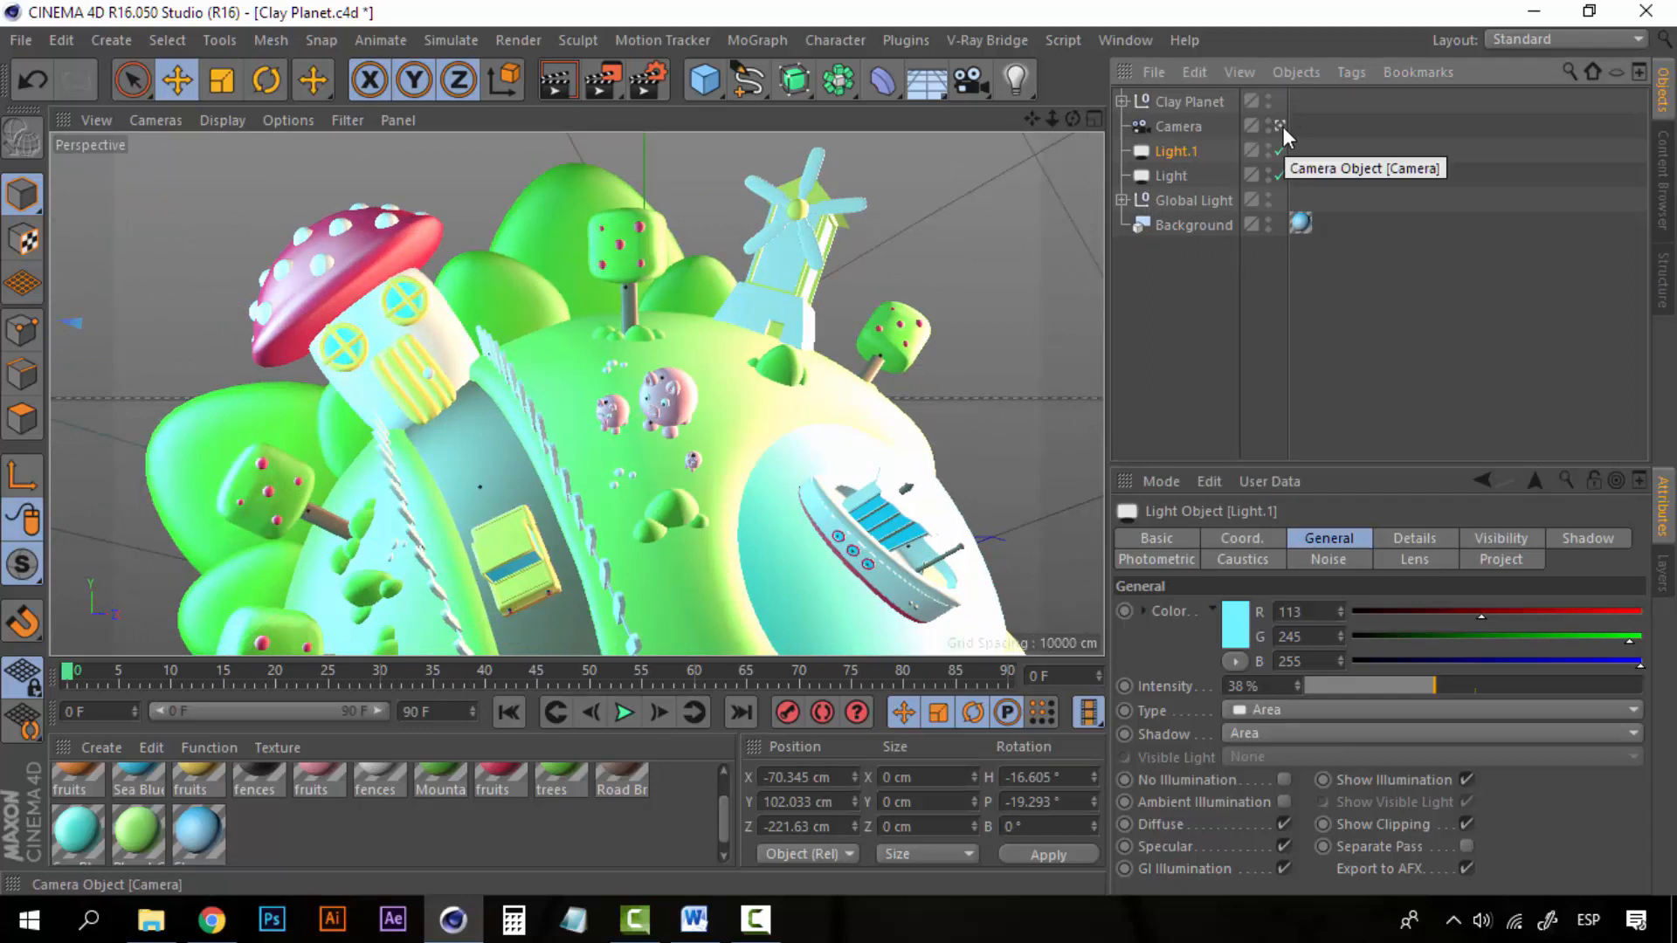
Change the dark end of the Ambient Occlusion color gradient to a dark purple with RGB 44, 37, 49 in the render settings
{"action": "left_click", "coordinate": [1193, 300]}
{"action": "left_click", "coordinate": [522, 36]}
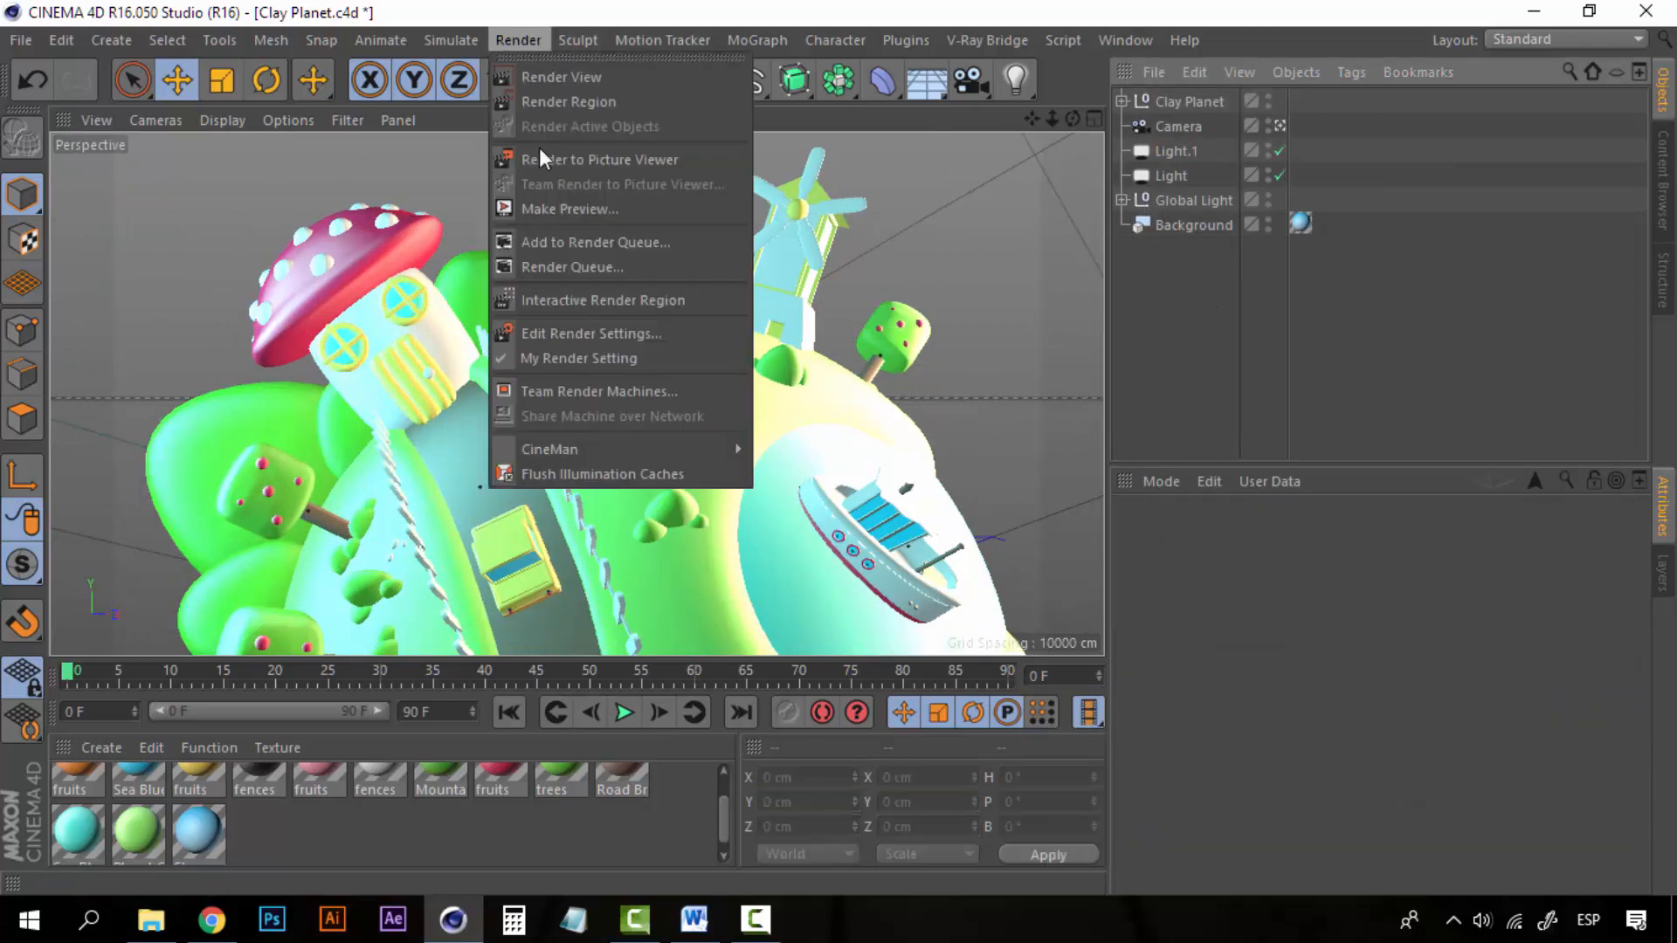
{"action": "left_click", "coordinate": [601, 337]}
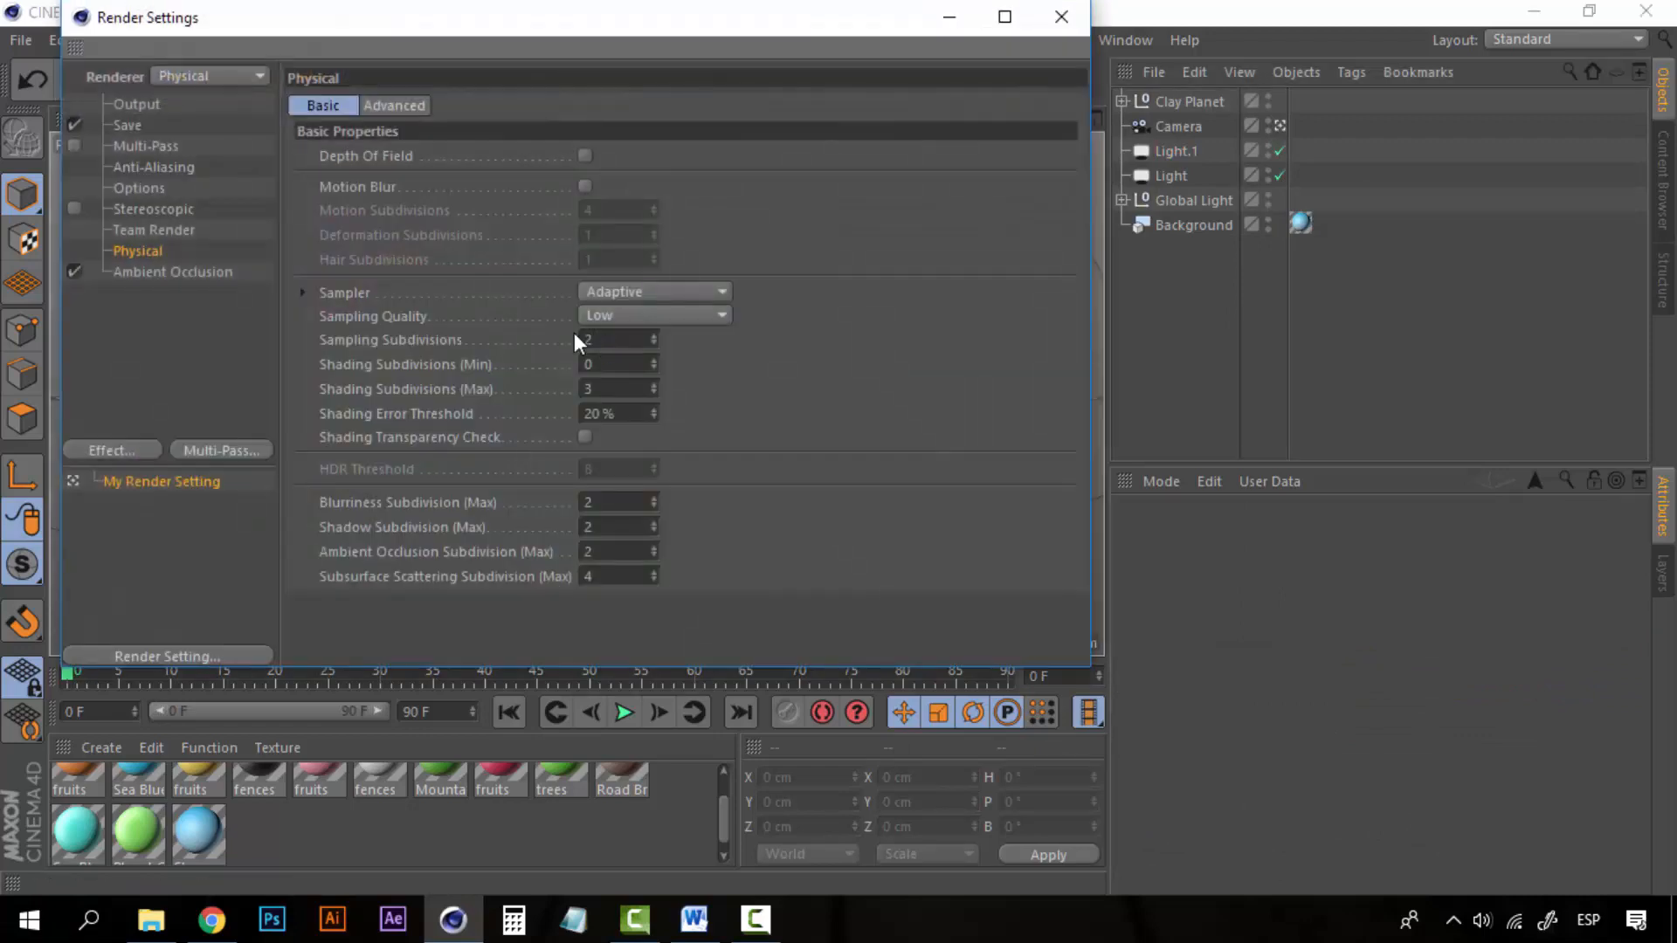
{"action": "left_click", "coordinate": [175, 271]}
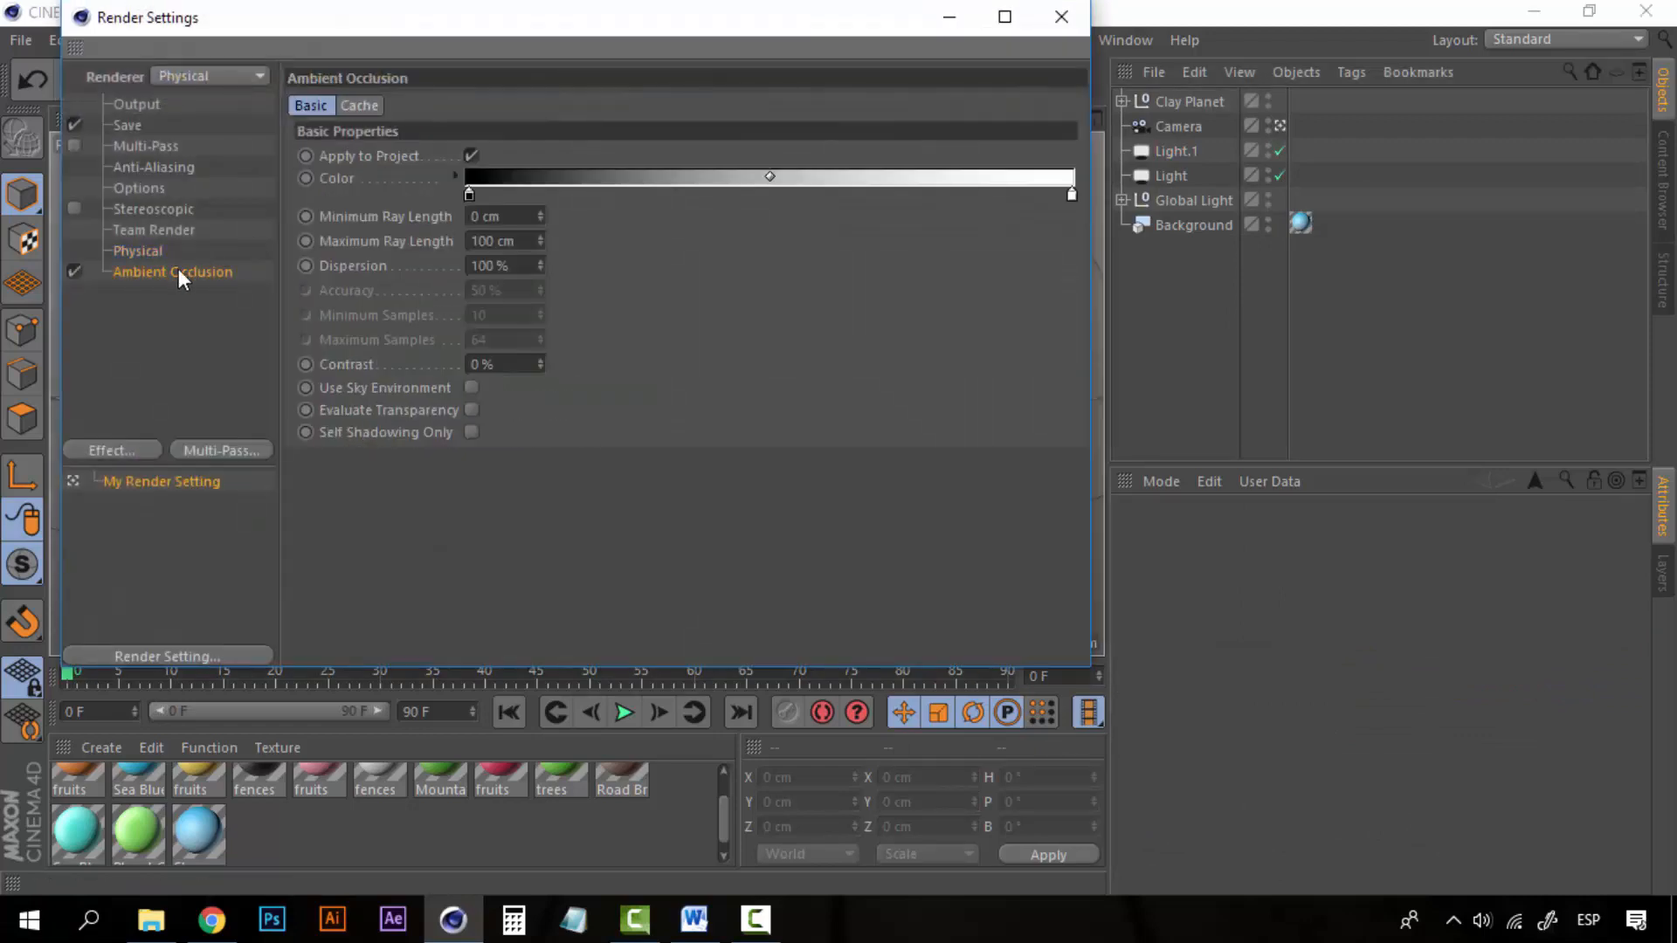
{"action": "left_click", "coordinate": [469, 194]}
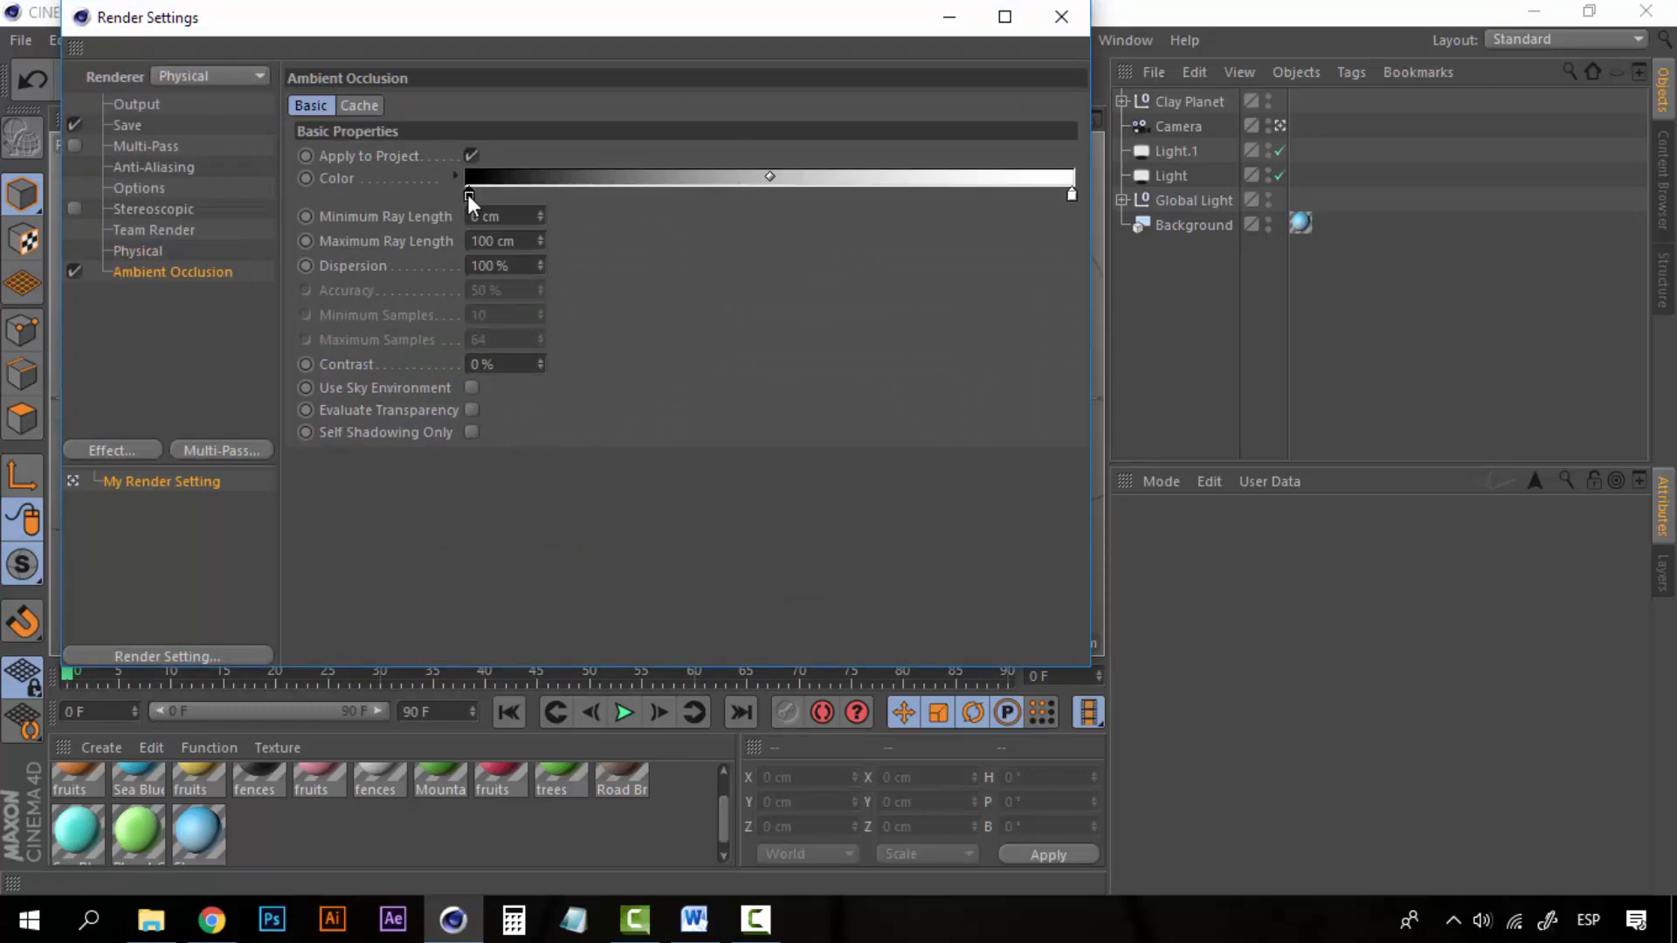
{"action": "double_click", "coordinate": [469, 195]}
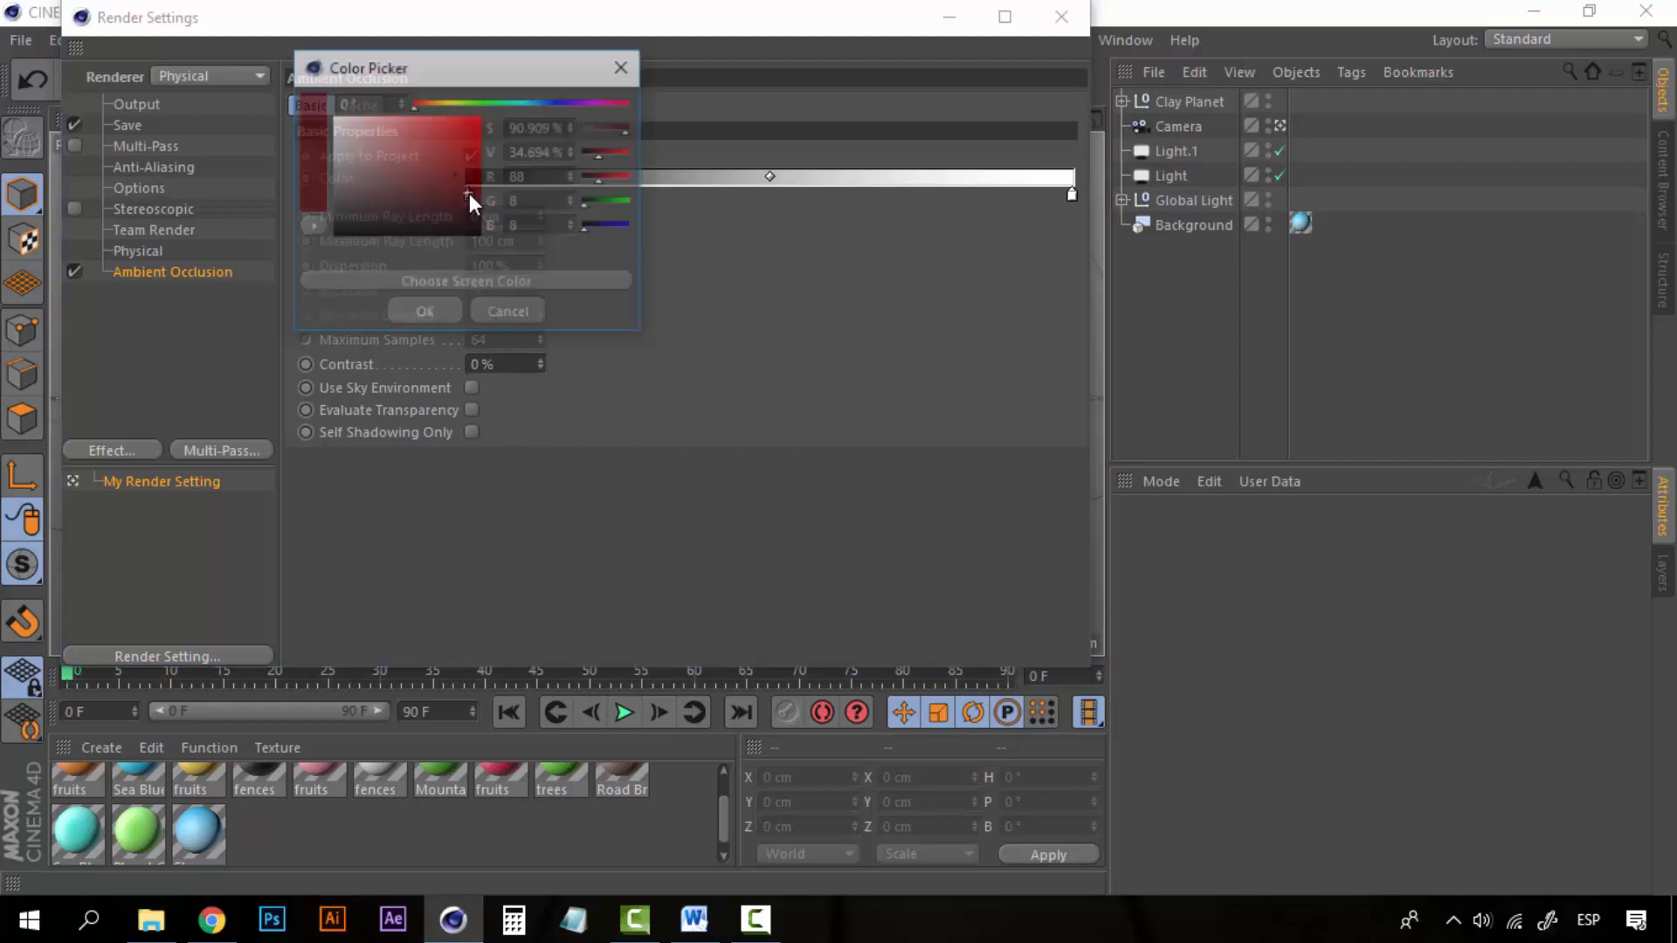
{"action": "left_click", "coordinate": [393, 216]}
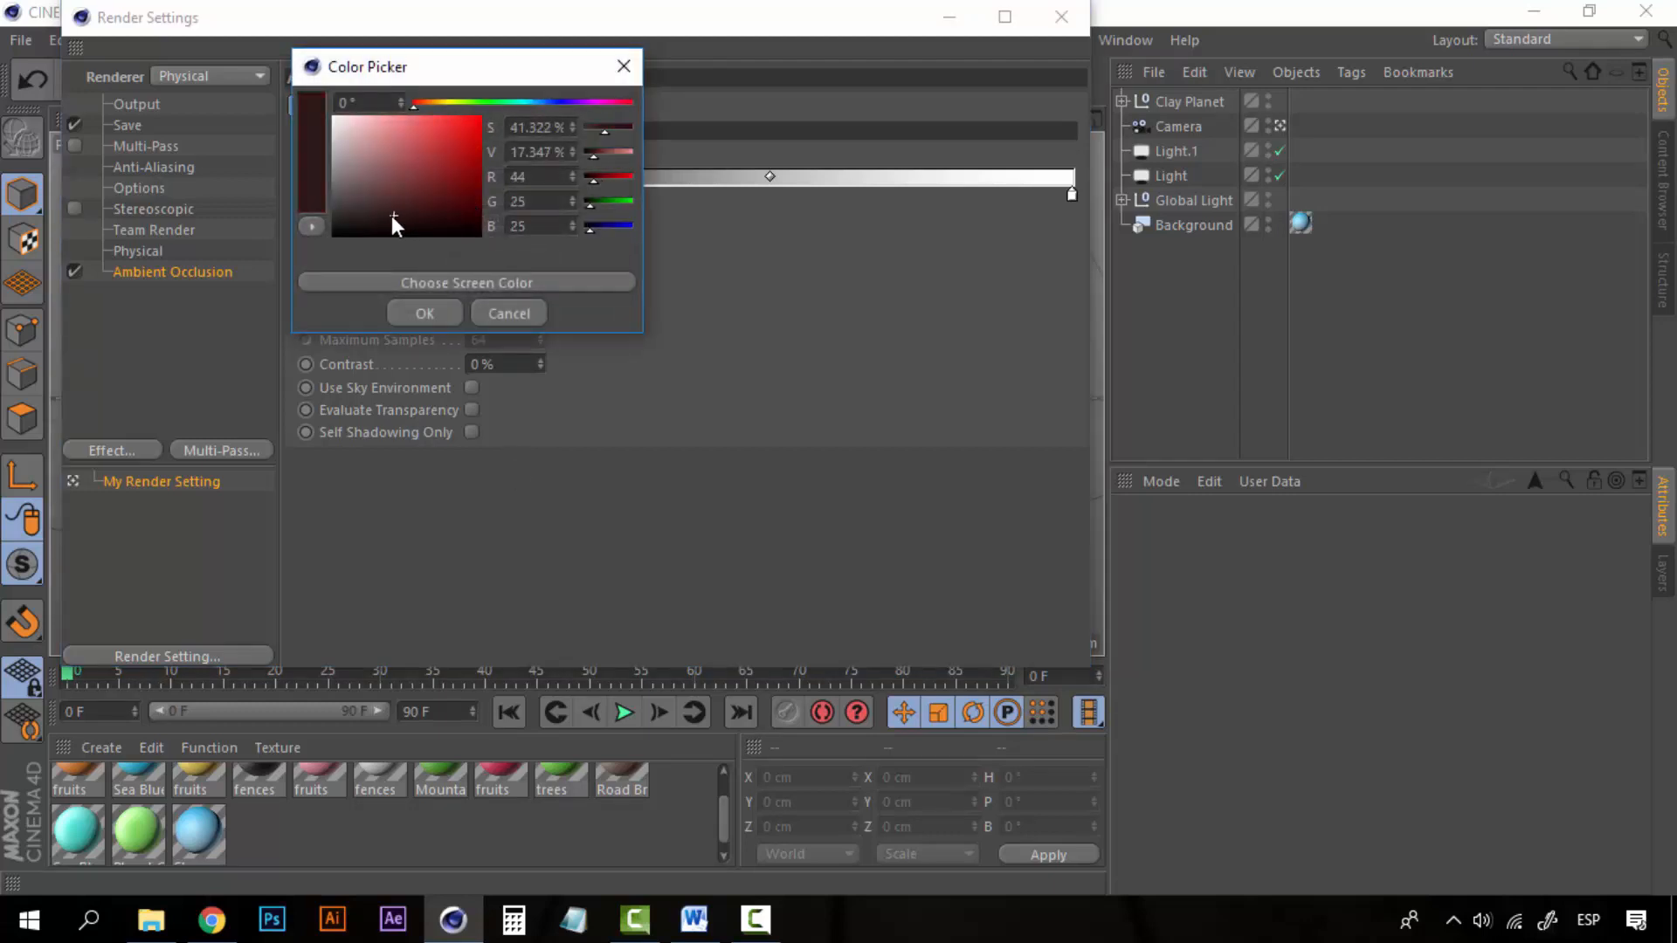
{"action": "left_click", "coordinate": [375, 213]}
{"action": "left_click_drag", "start_coordinate": [601, 104], "coordinate": [577, 107]}
{"action": "left_click_drag", "start_coordinate": [375, 213], "coordinate": [370, 214]}
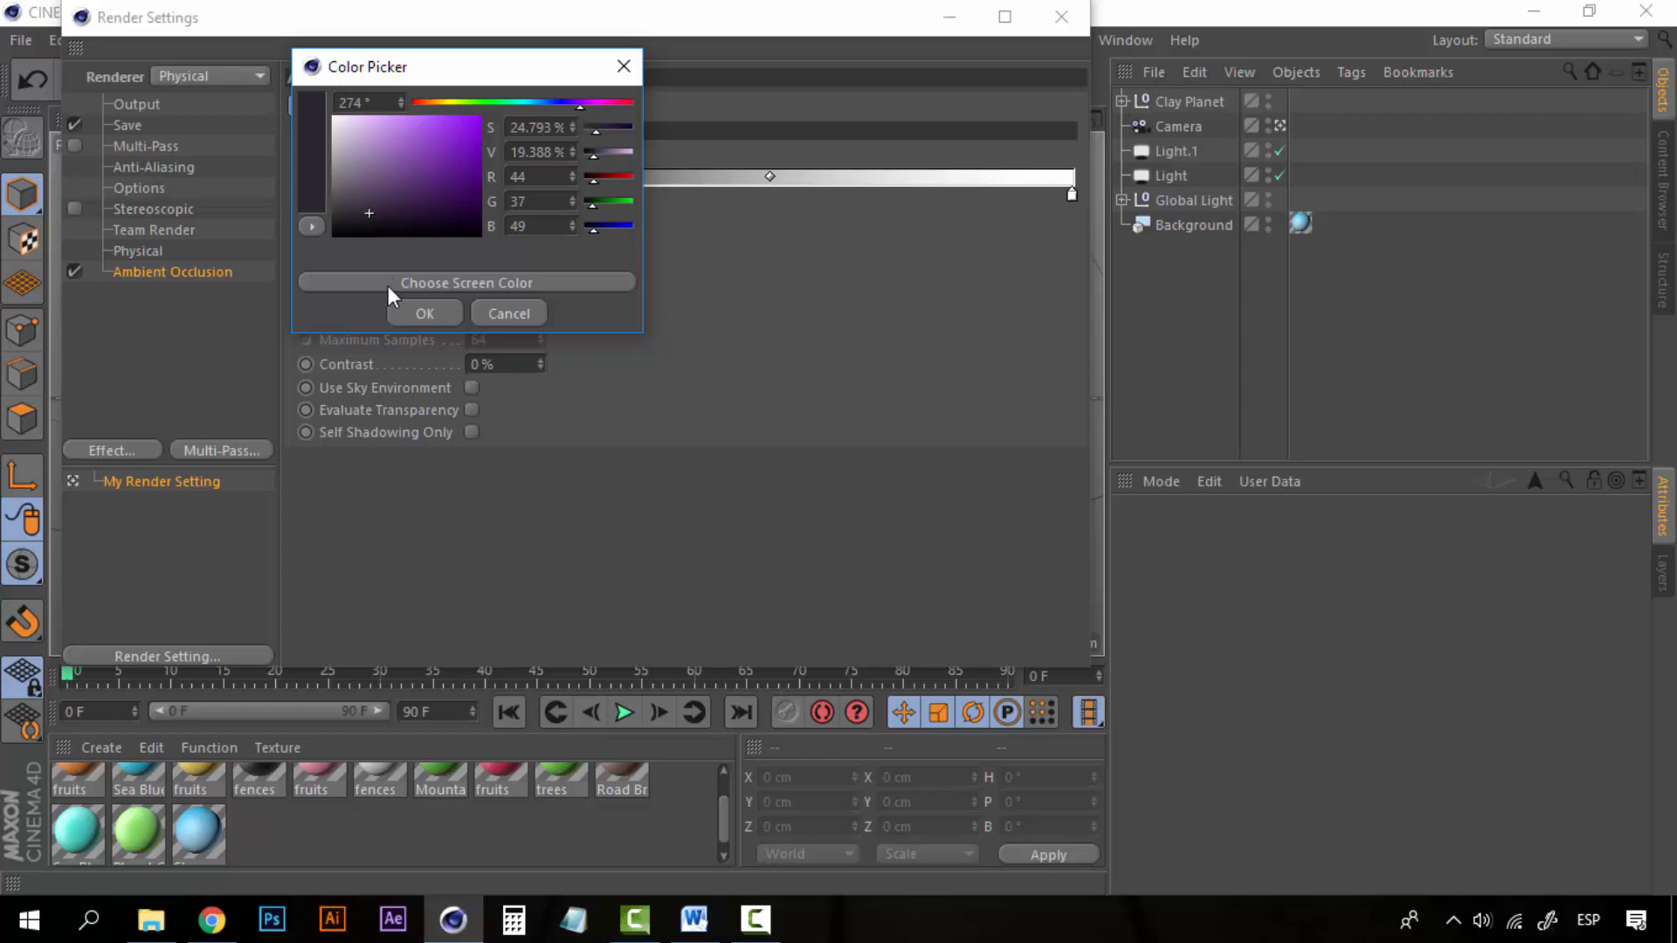
{"action": "left_click", "coordinate": [404, 309]}
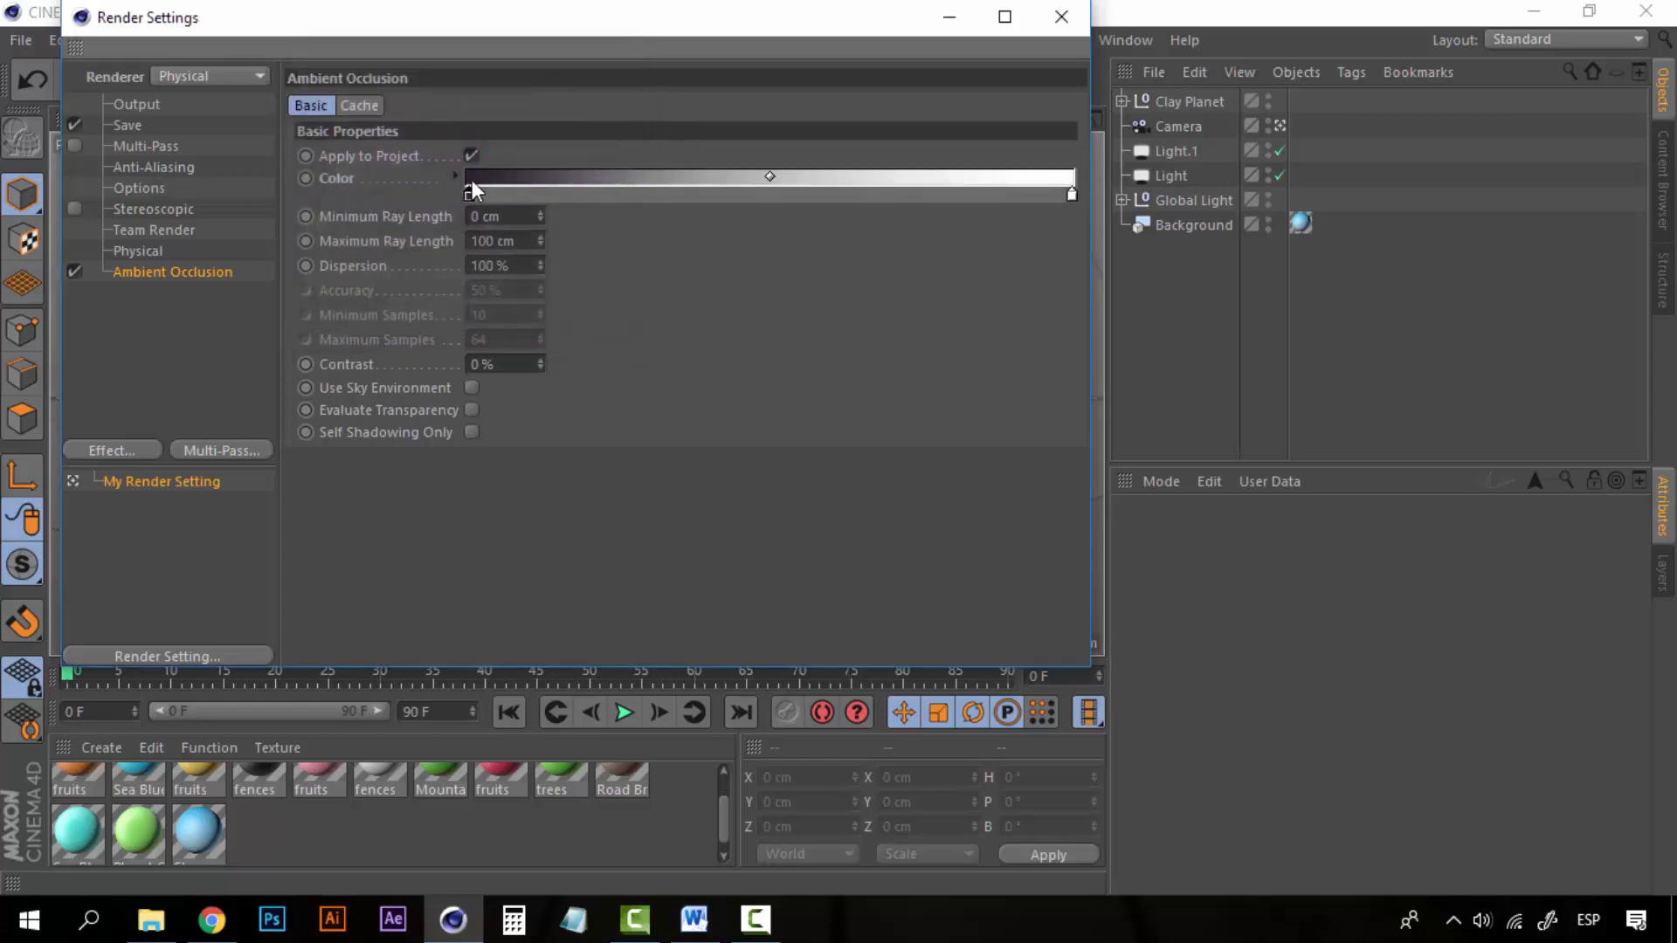
Set the Physical renderer's Ambient Occlusion Subdivision and Shadow Subdivision maximums to 5 and close the render settings
{"action": "left_click", "coordinate": [149, 253]}
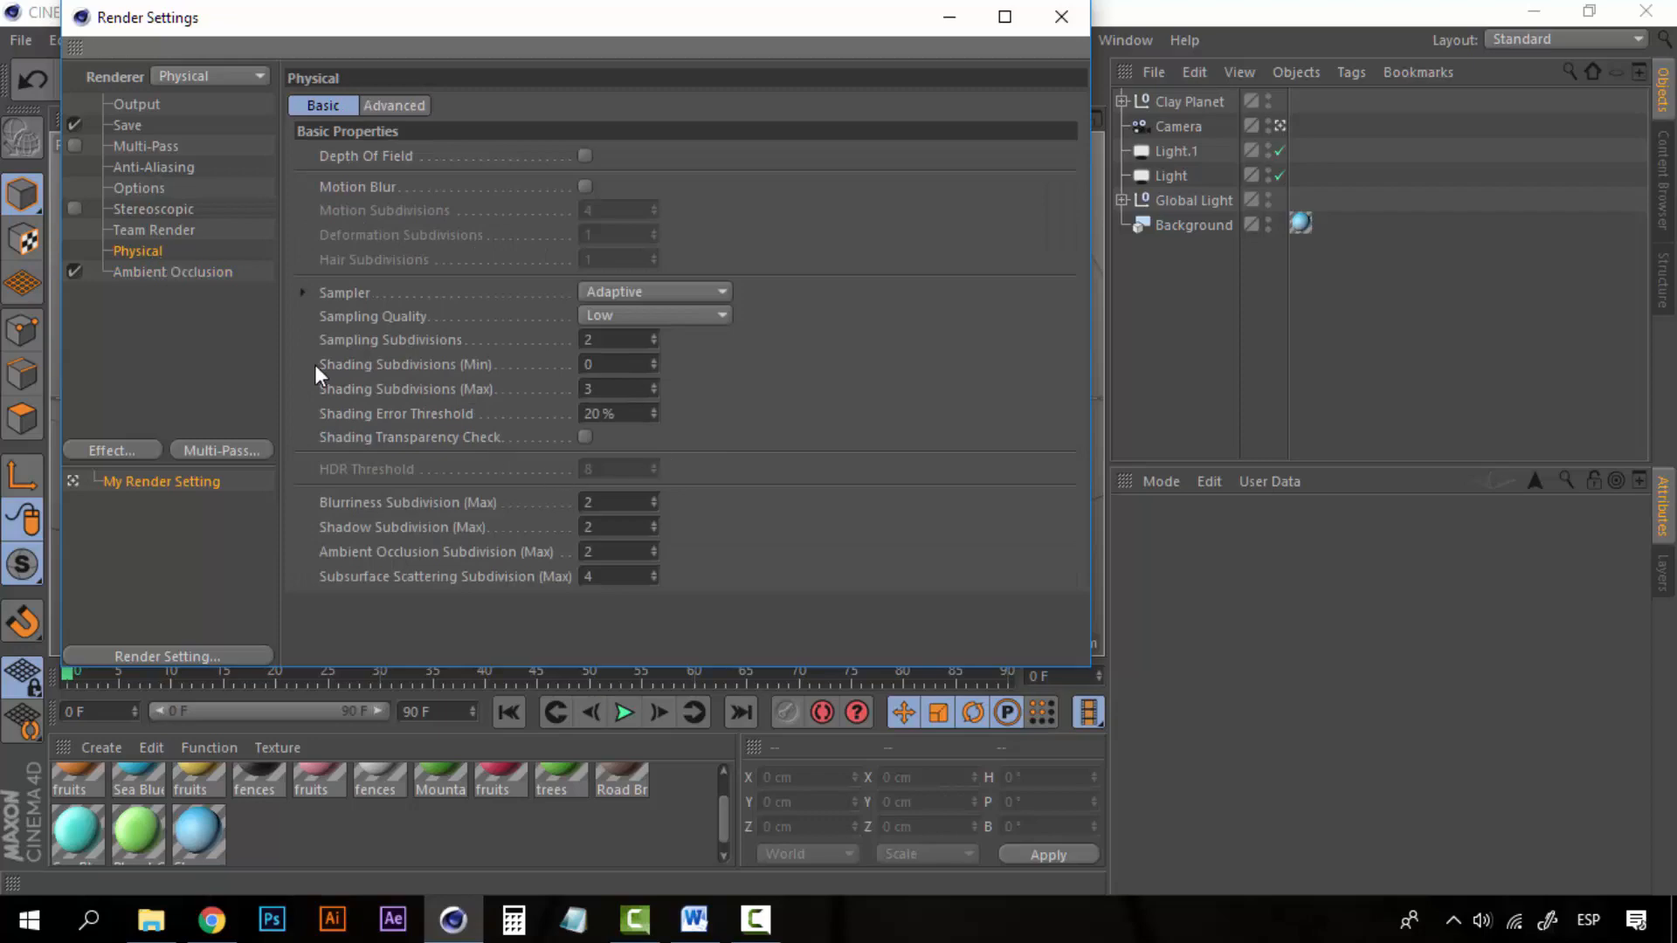
{"action": "left_click_drag", "start_coordinate": [594, 17], "coordinate": [526, 474]}
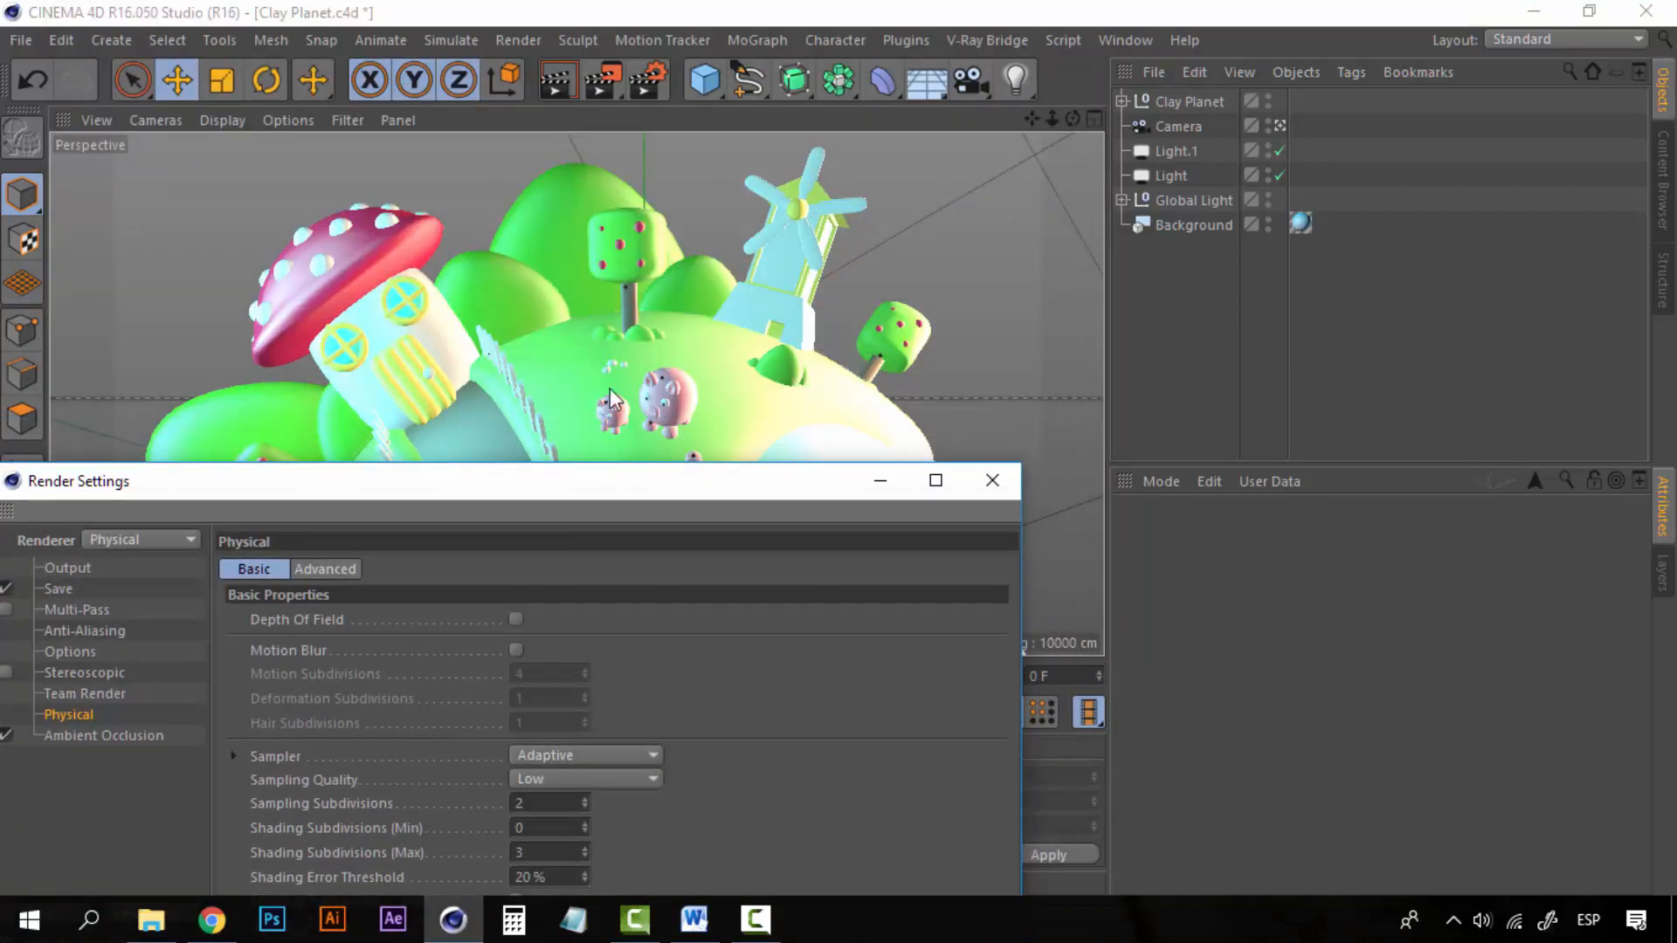
{"action": "left_click_drag", "start_coordinate": [589, 489], "coordinate": [677, 156]}
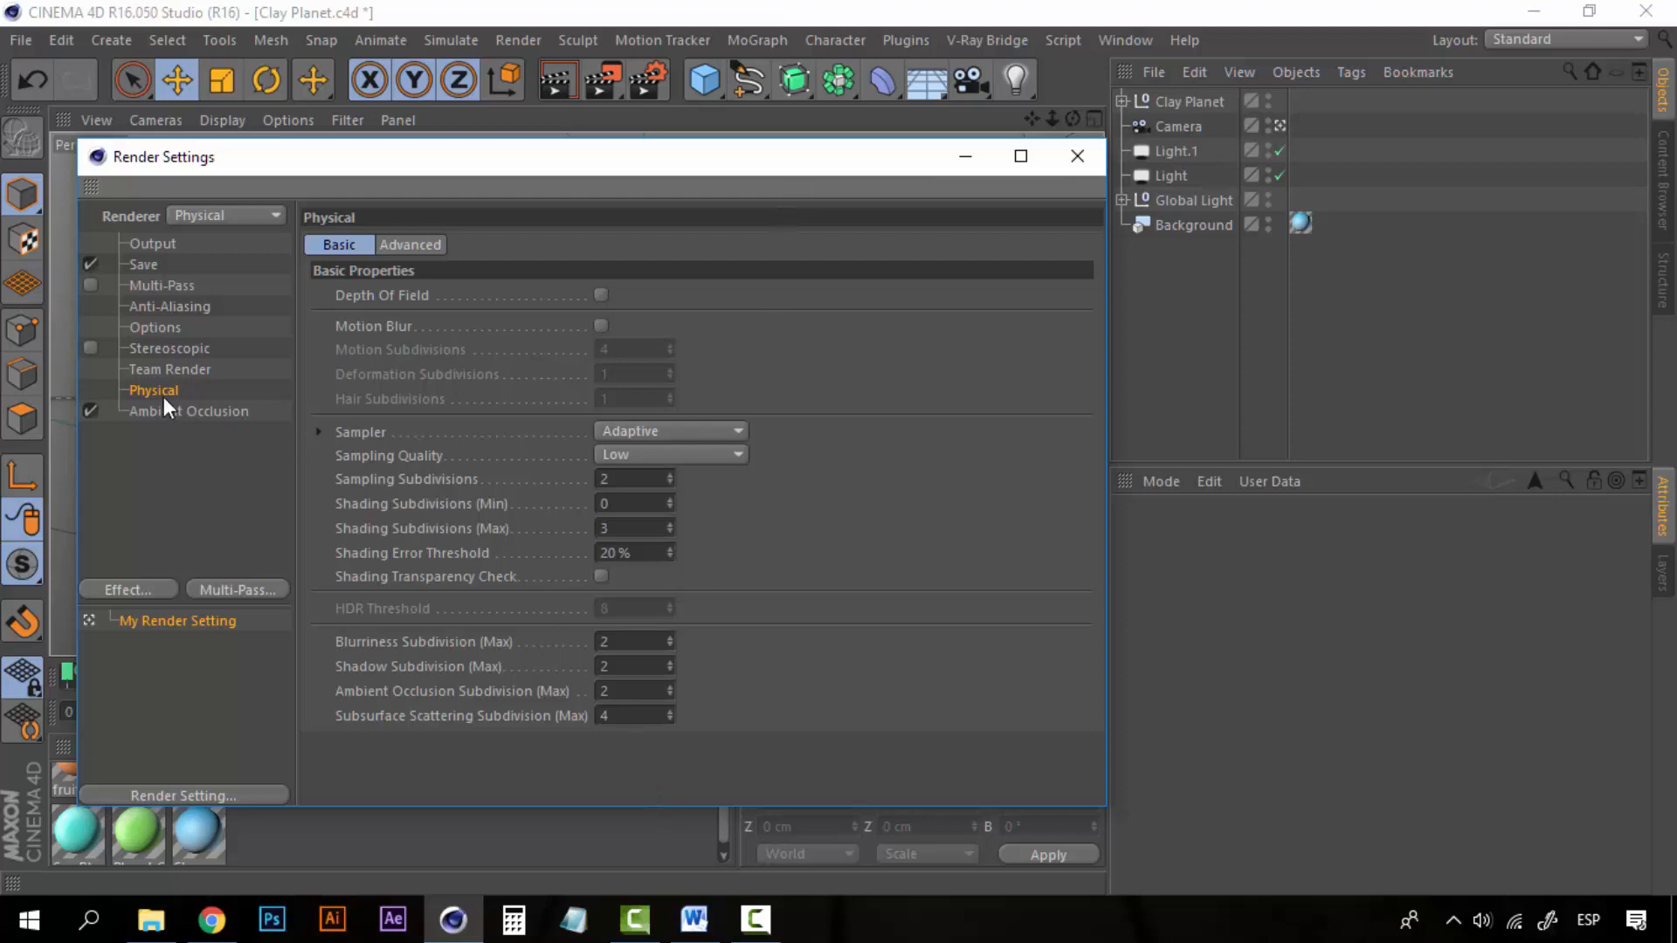
{"action": "double_click", "coordinate": [612, 691]}
{"action": "type", "text": "5"}
{"action": "double_click", "coordinate": [611, 666]}
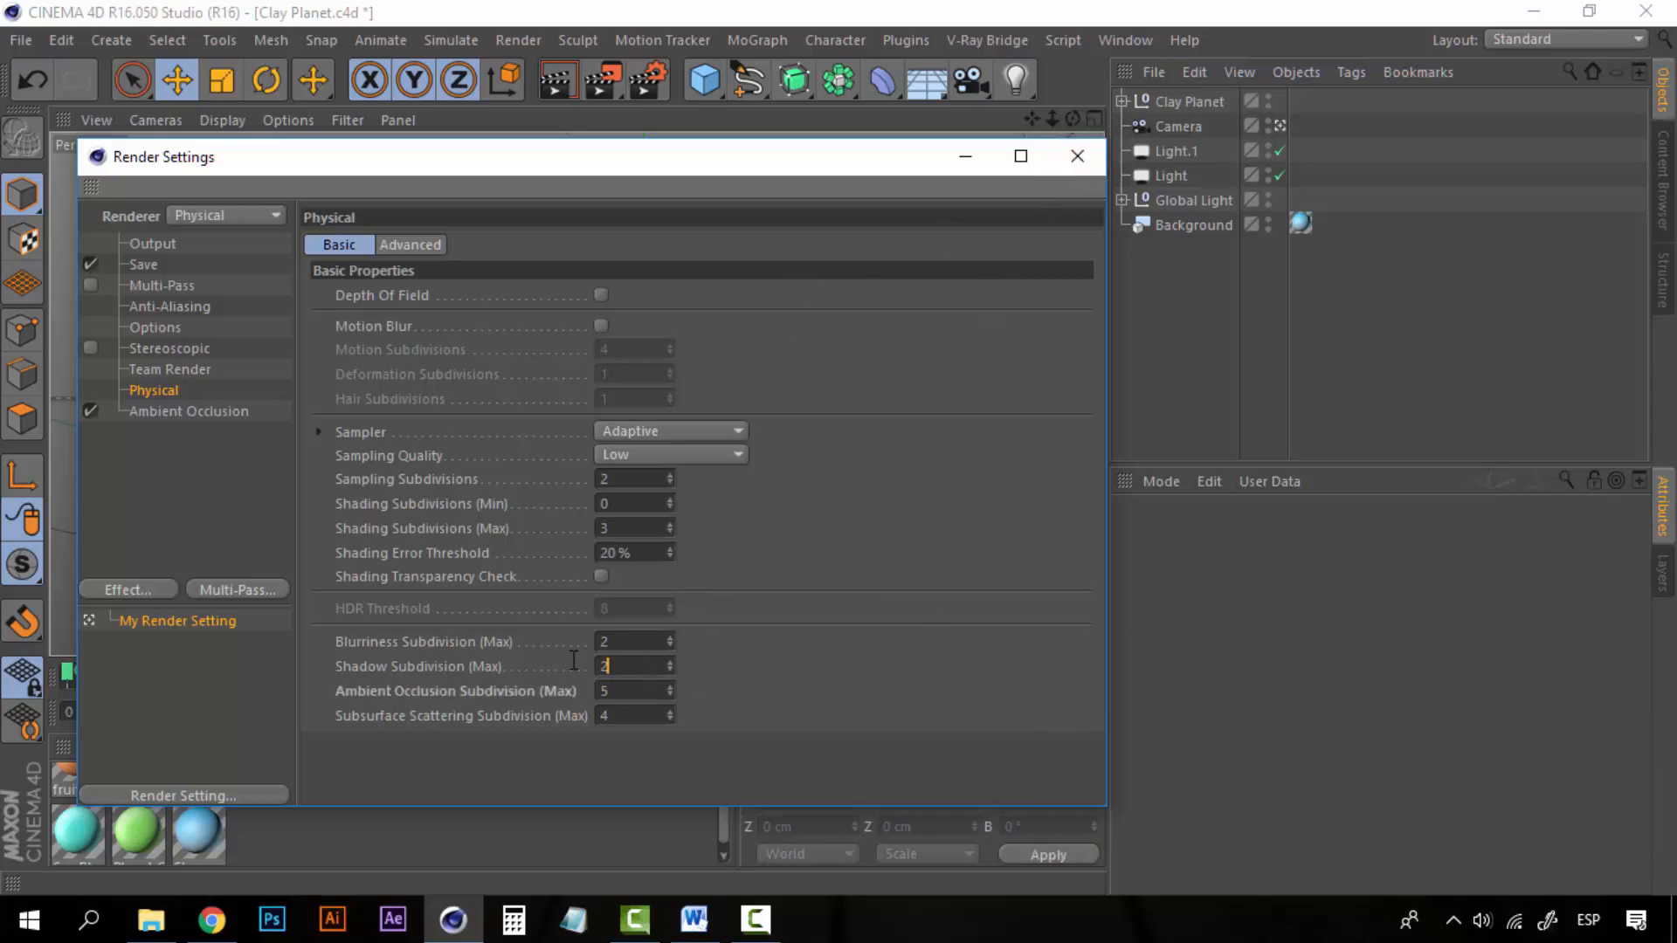
{"action": "type", "text": "5"}
{"action": "left_click", "coordinate": [789, 656]}
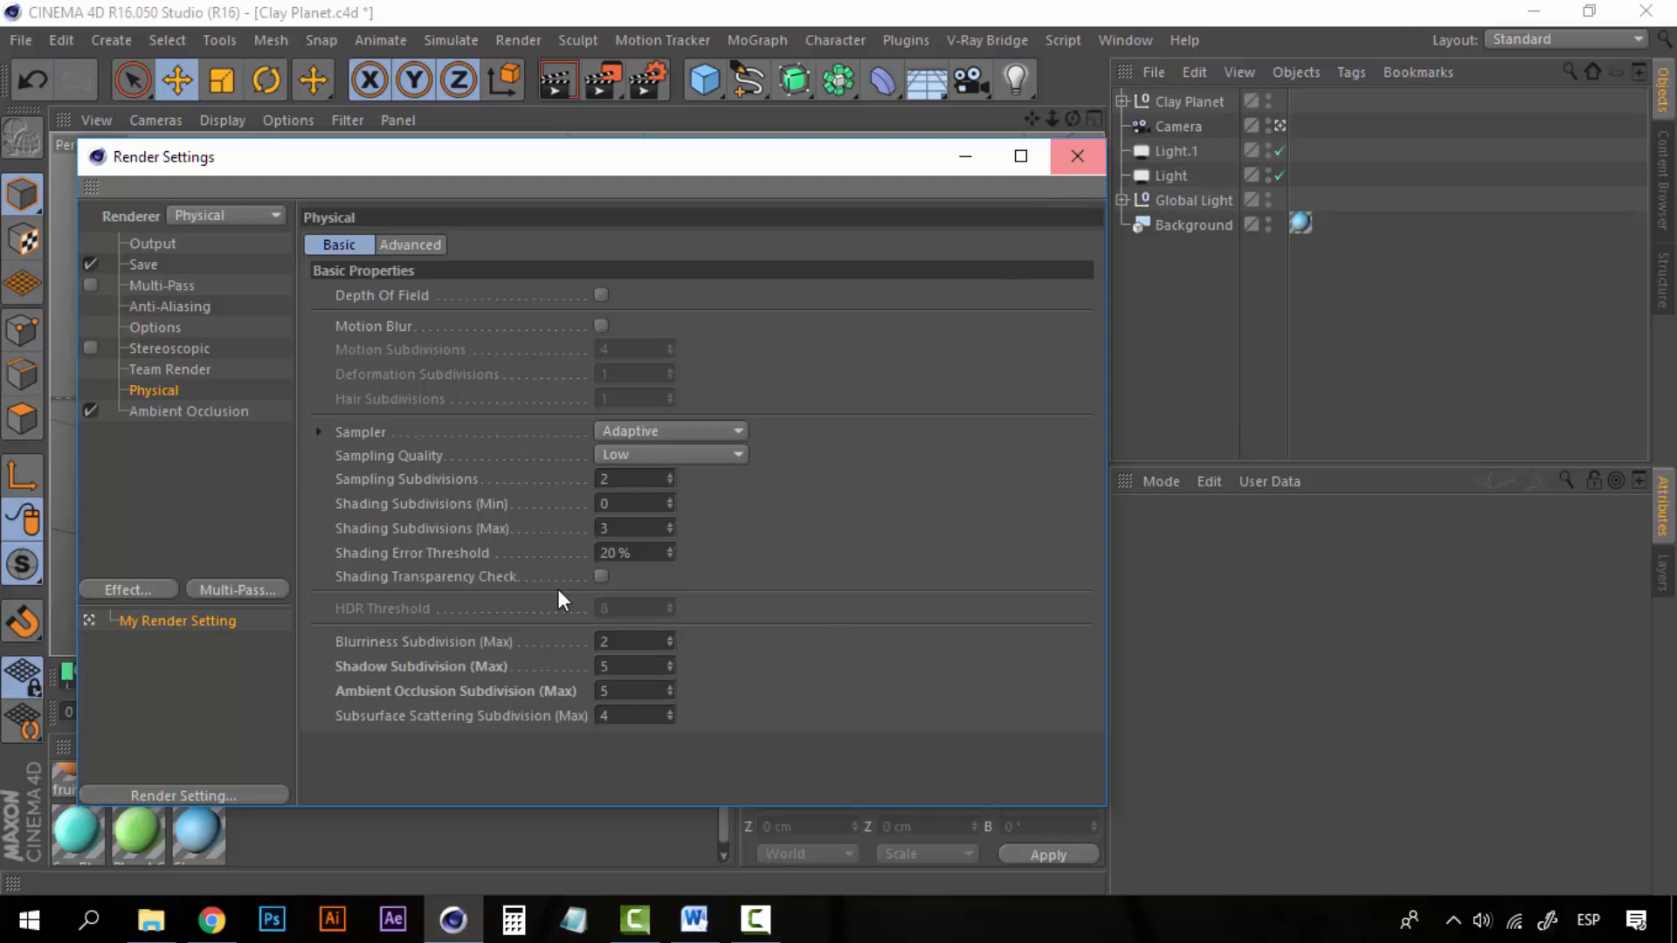
{"action": "left_click", "coordinate": [1080, 157]}
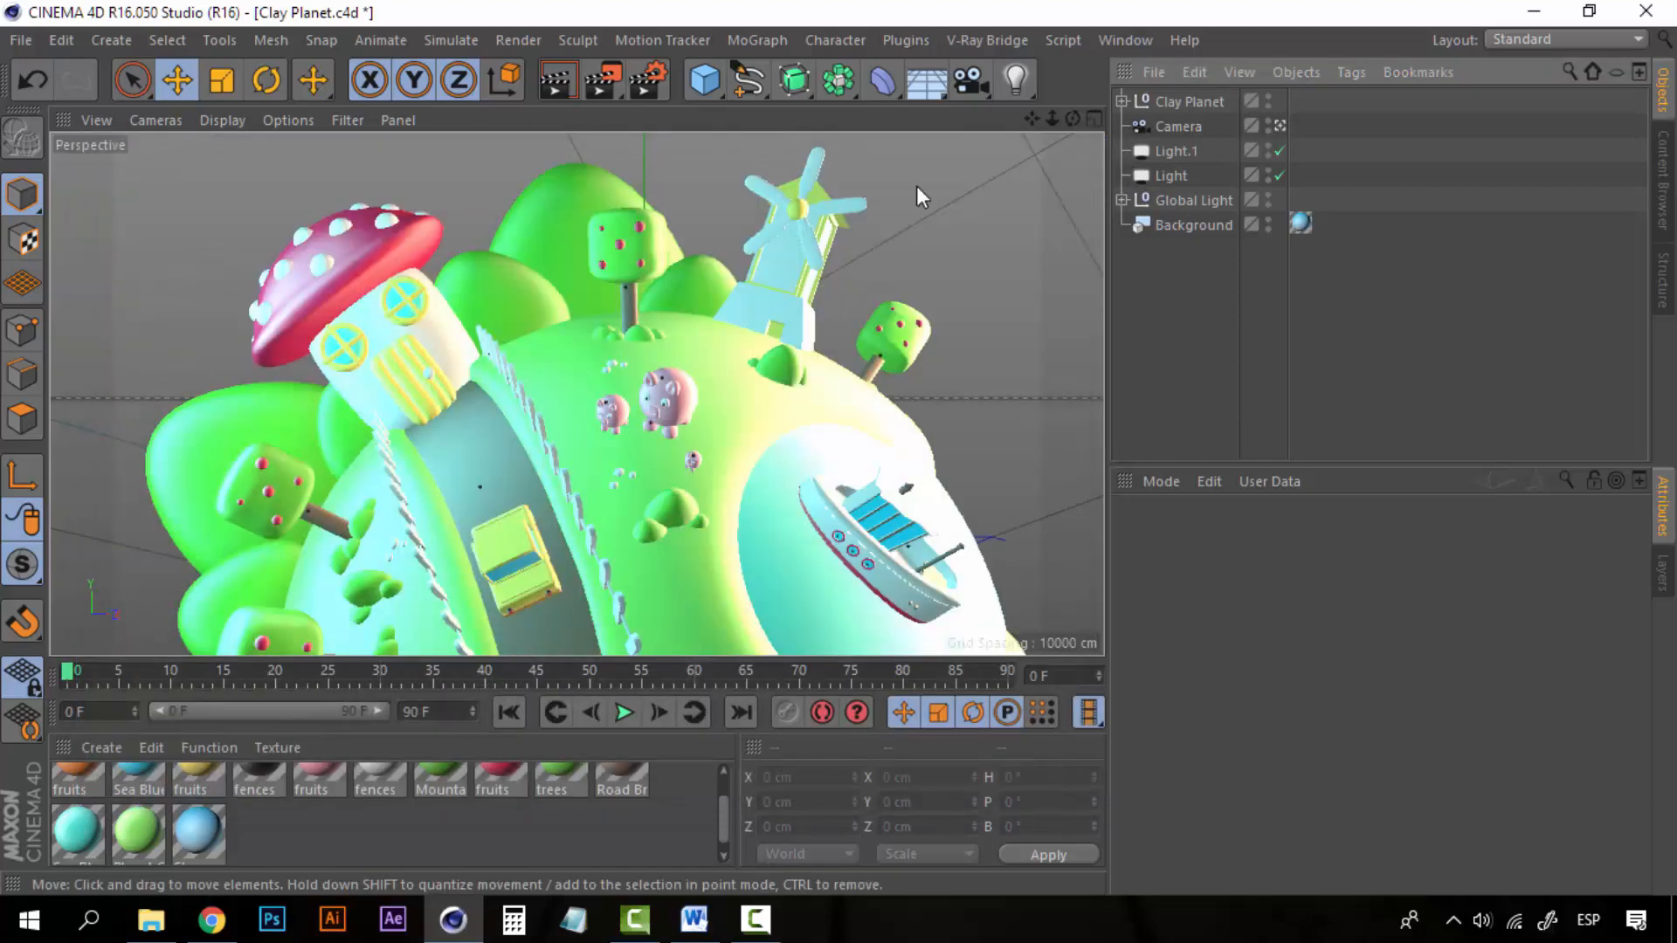
Save the project and render the scene to the Picture Viewer, stopping the external render still being calculated
{"action": "left_click", "coordinate": [29, 40]}
{"action": "left_click", "coordinate": [102, 248]}
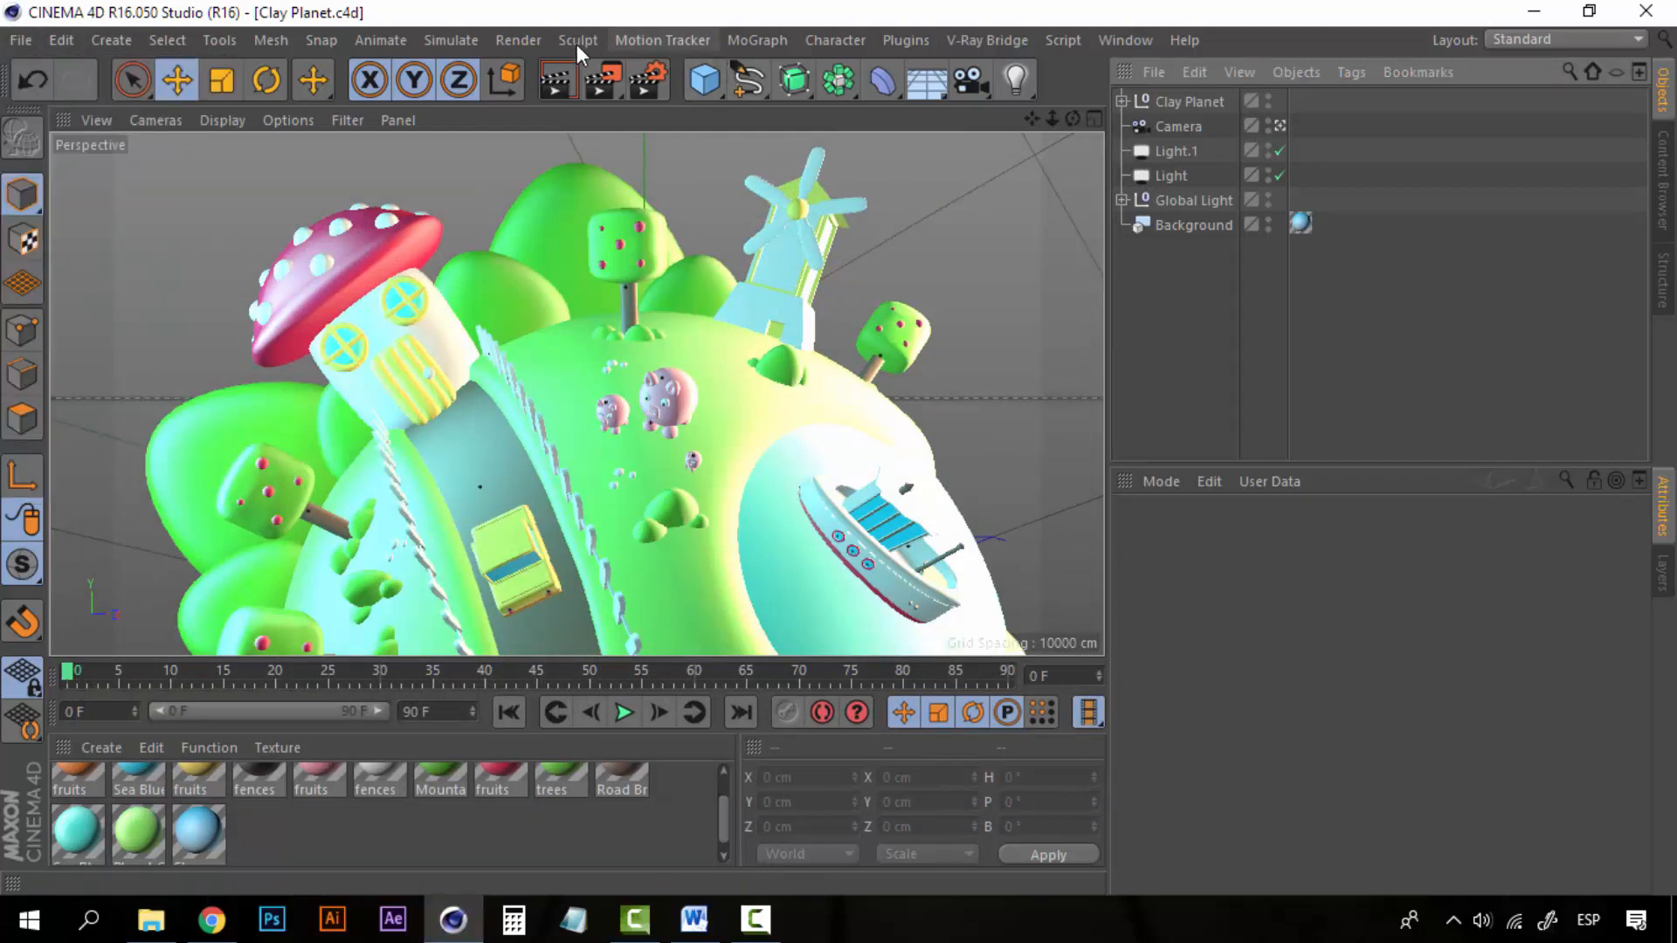
{"action": "left_click", "coordinate": [524, 41]}
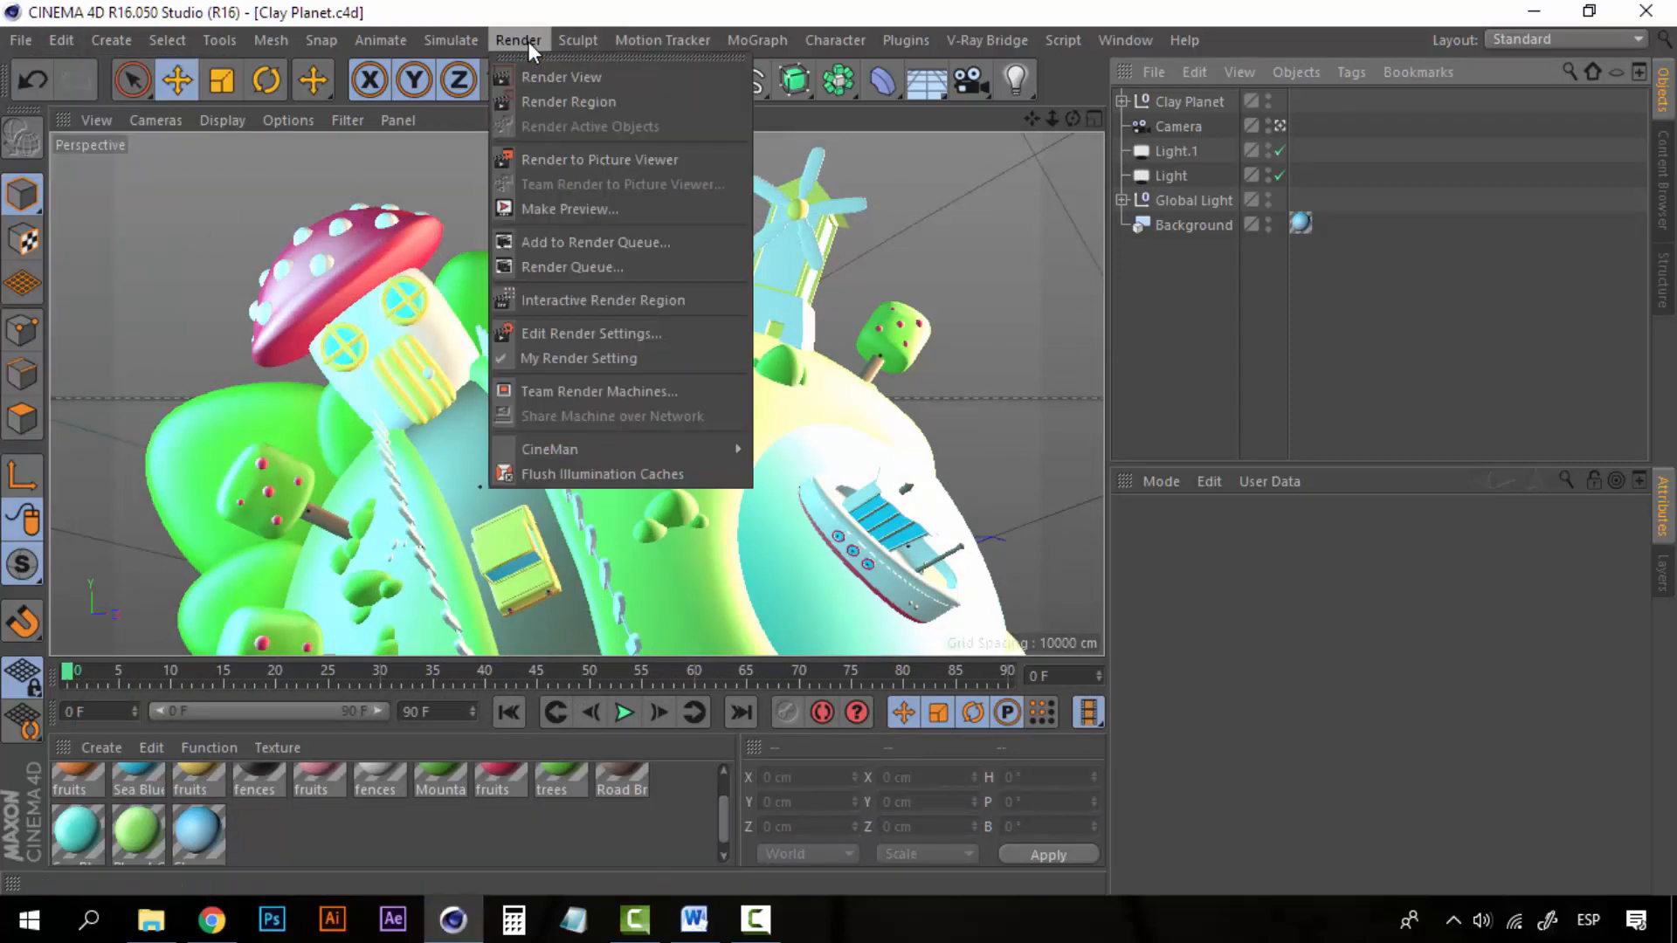
{"action": "left_click", "coordinate": [620, 159]}
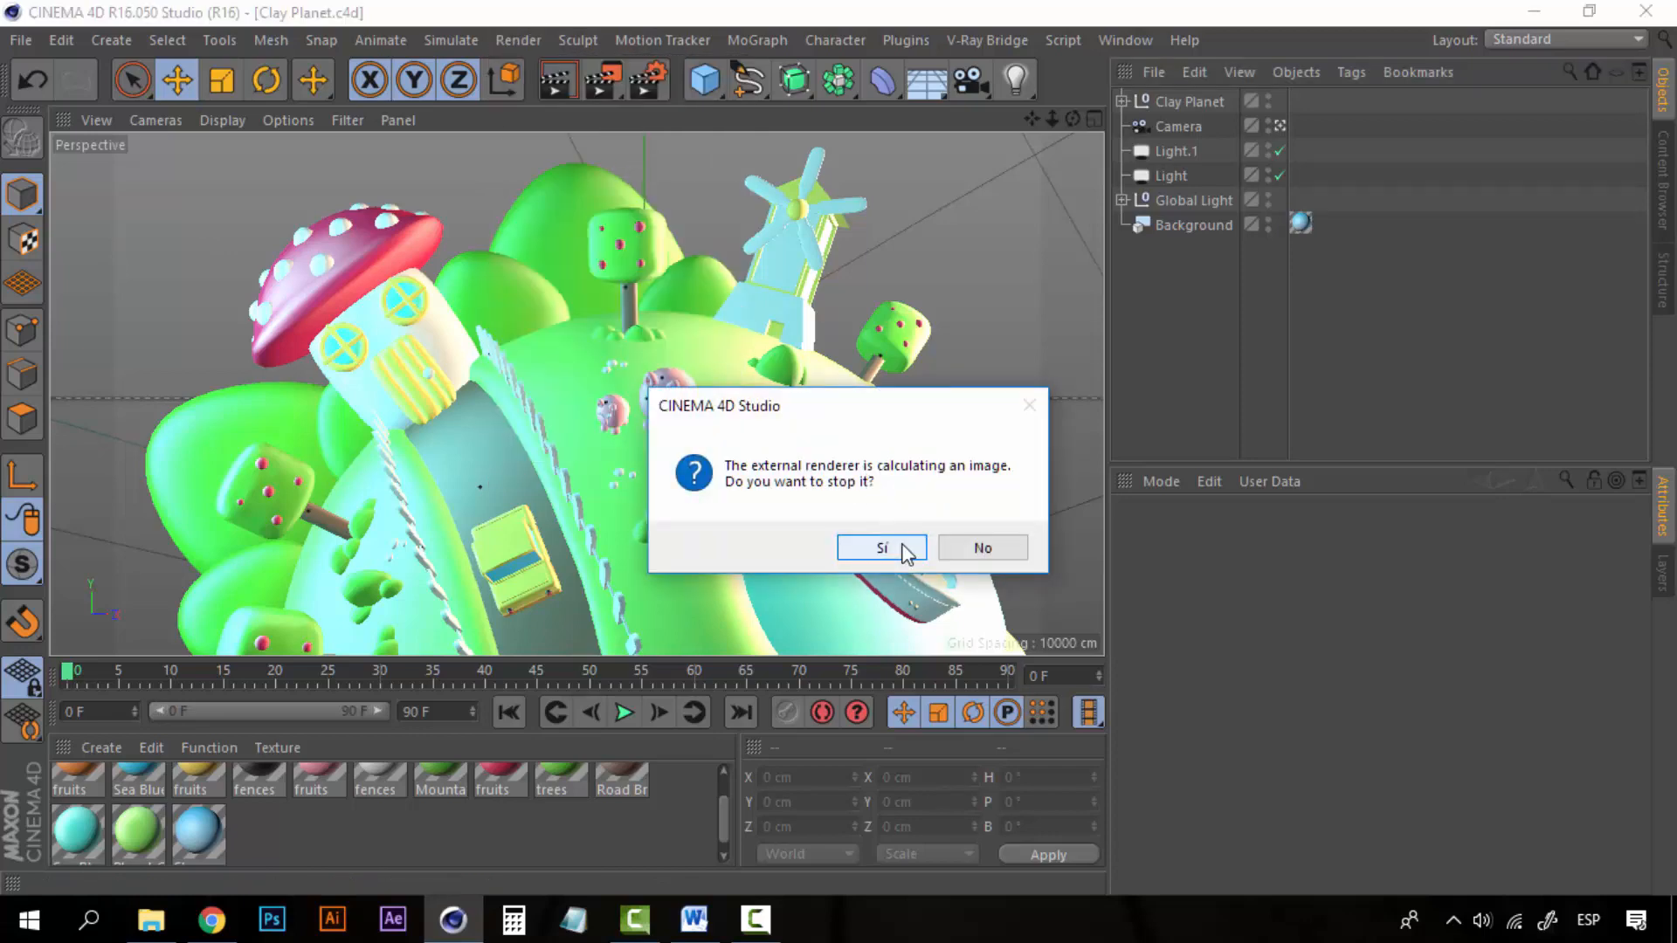
{"action": "left_click", "coordinate": [882, 548]}
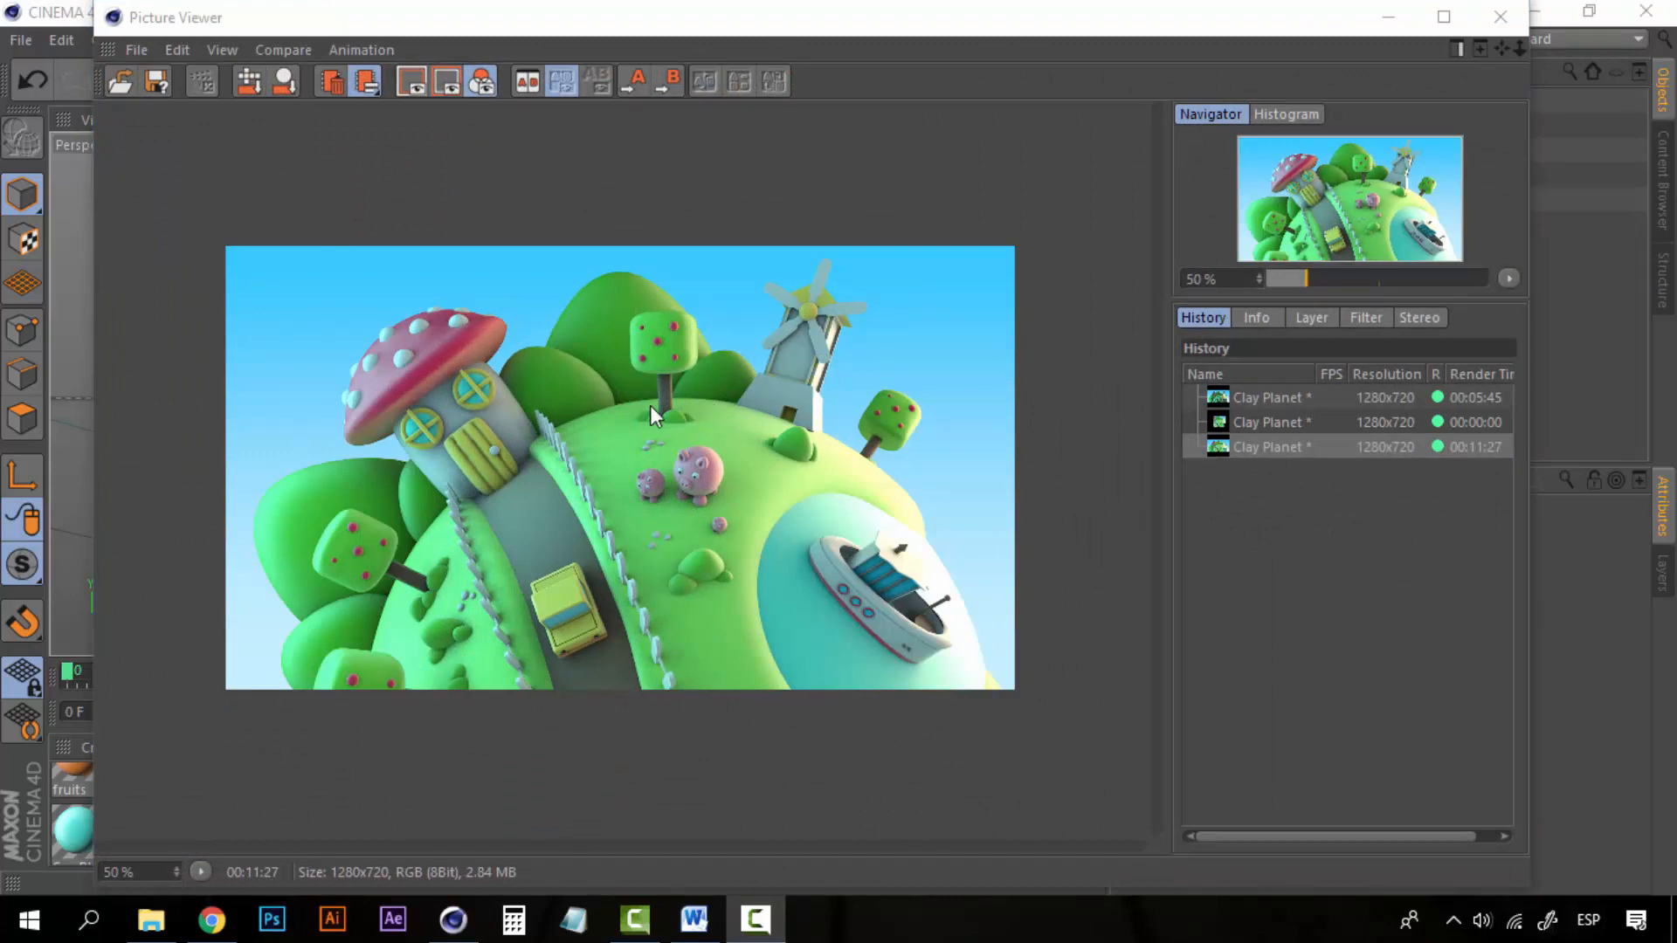
Inspect the finished Clay Planet render up close and enable the Picture Viewer's image filter for it
{"action": "scroll", "coordinate": [701, 382], "scroll_direction": "up", "scroll_amount": 1}
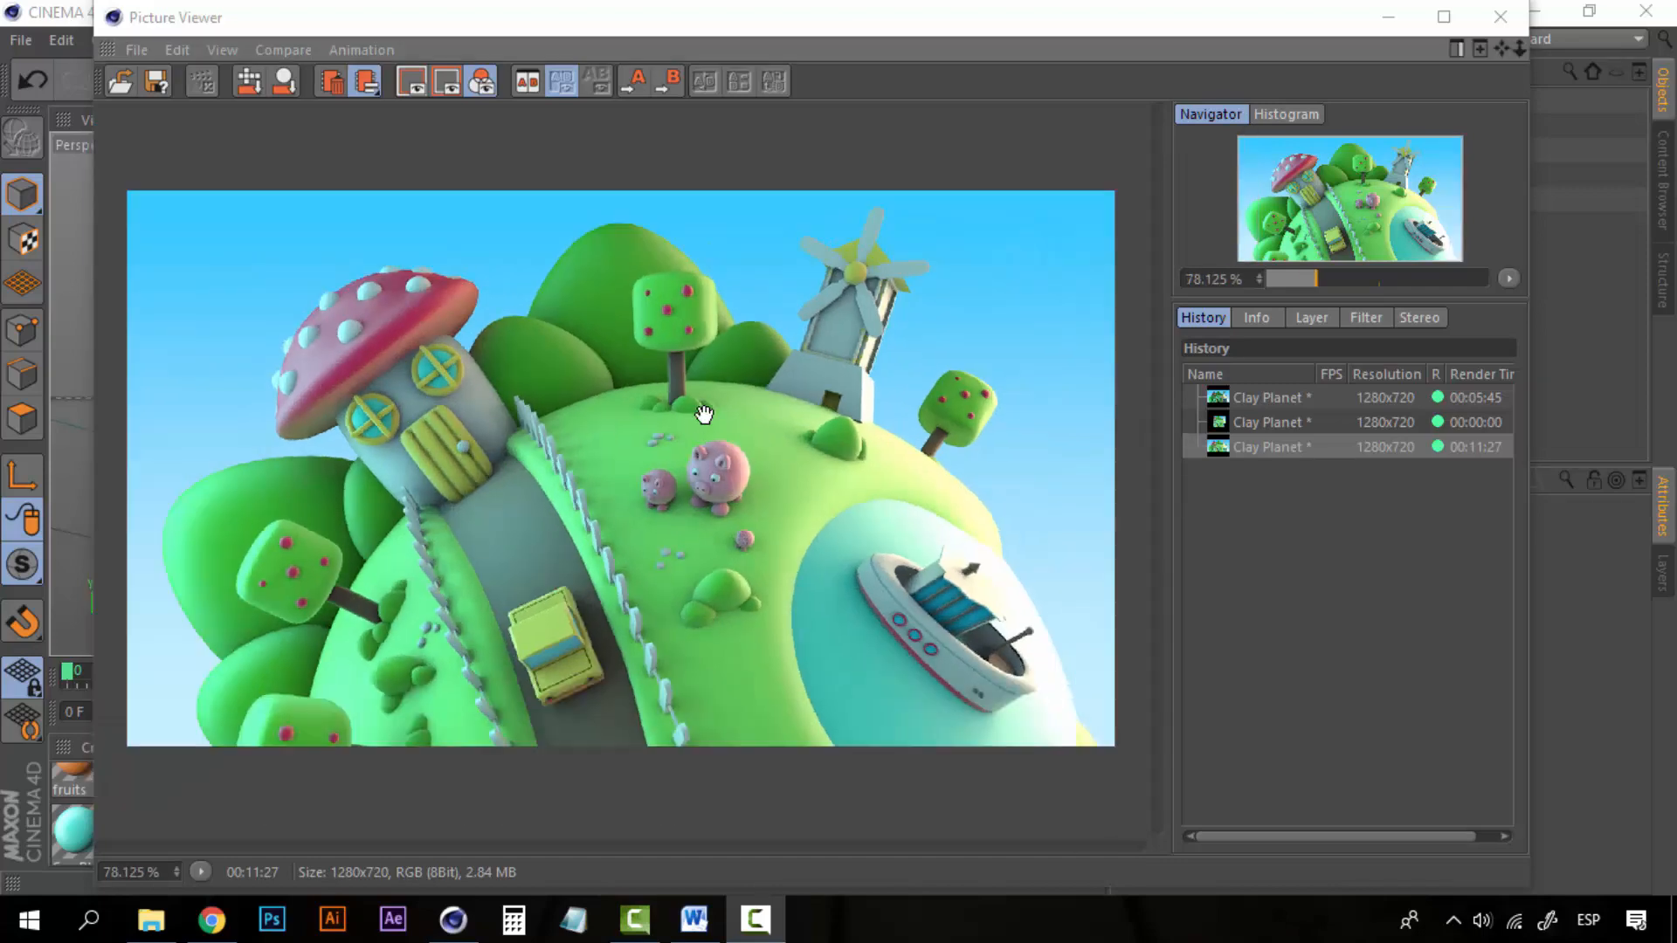
{"action": "left_click", "coordinate": [690, 421]}
{"action": "scroll", "coordinate": [690, 447], "scroll_direction": "up", "scroll_amount": 1}
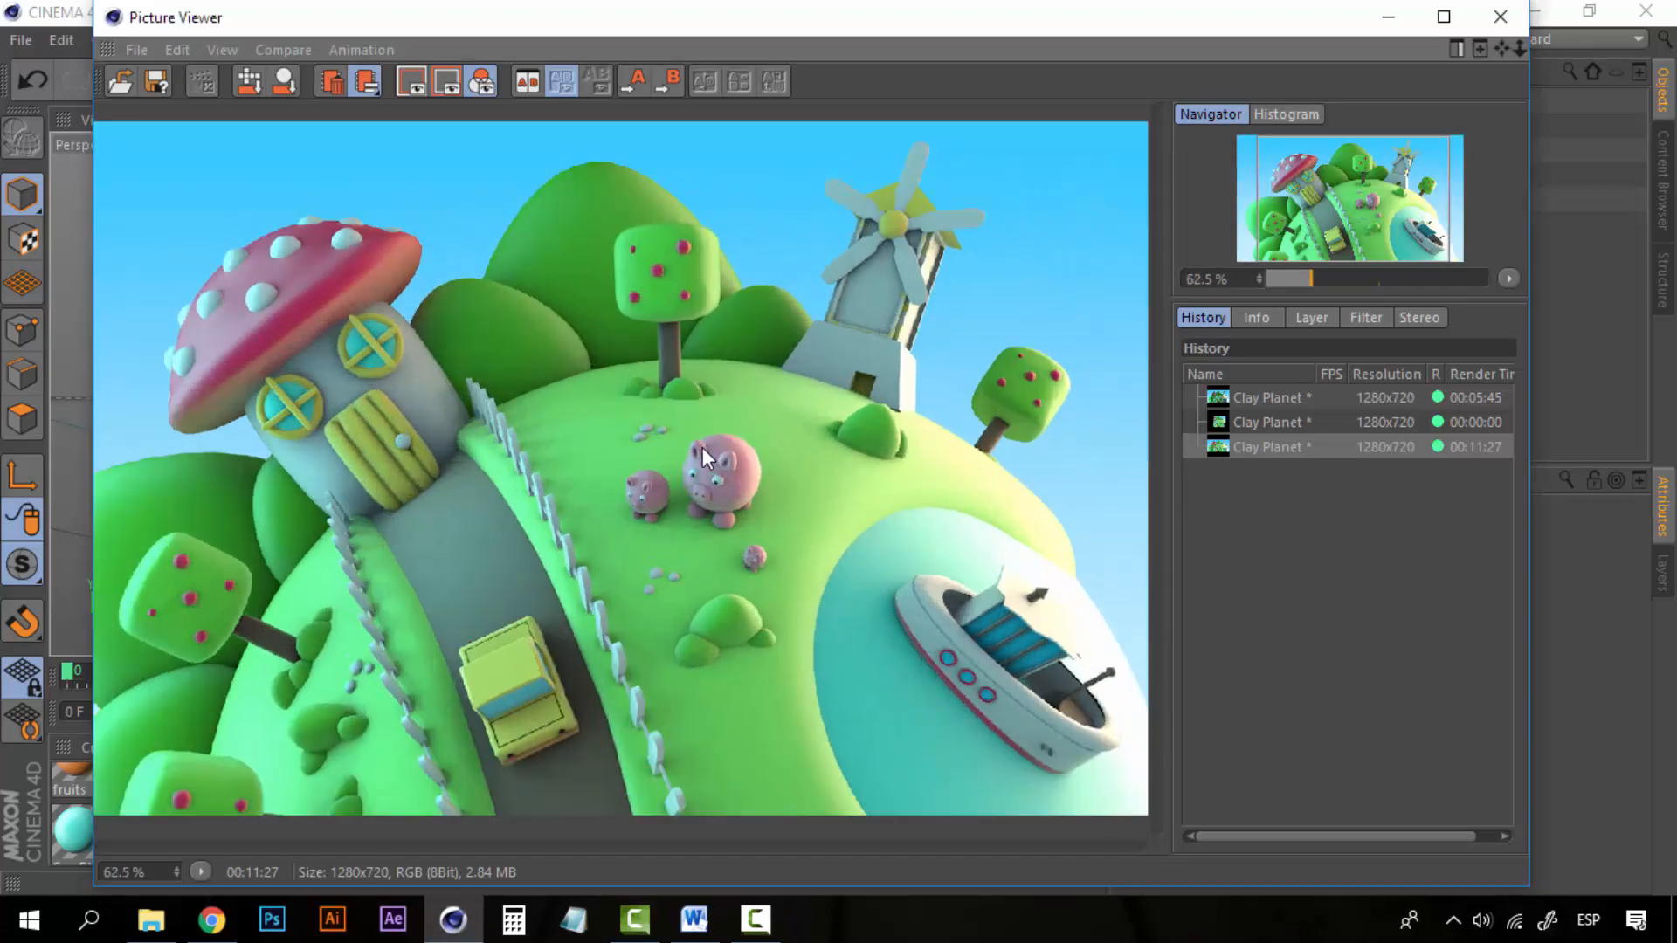
{"action": "scroll", "coordinate": [479, 524], "scroll_direction": "down", "scroll_amount": 2}
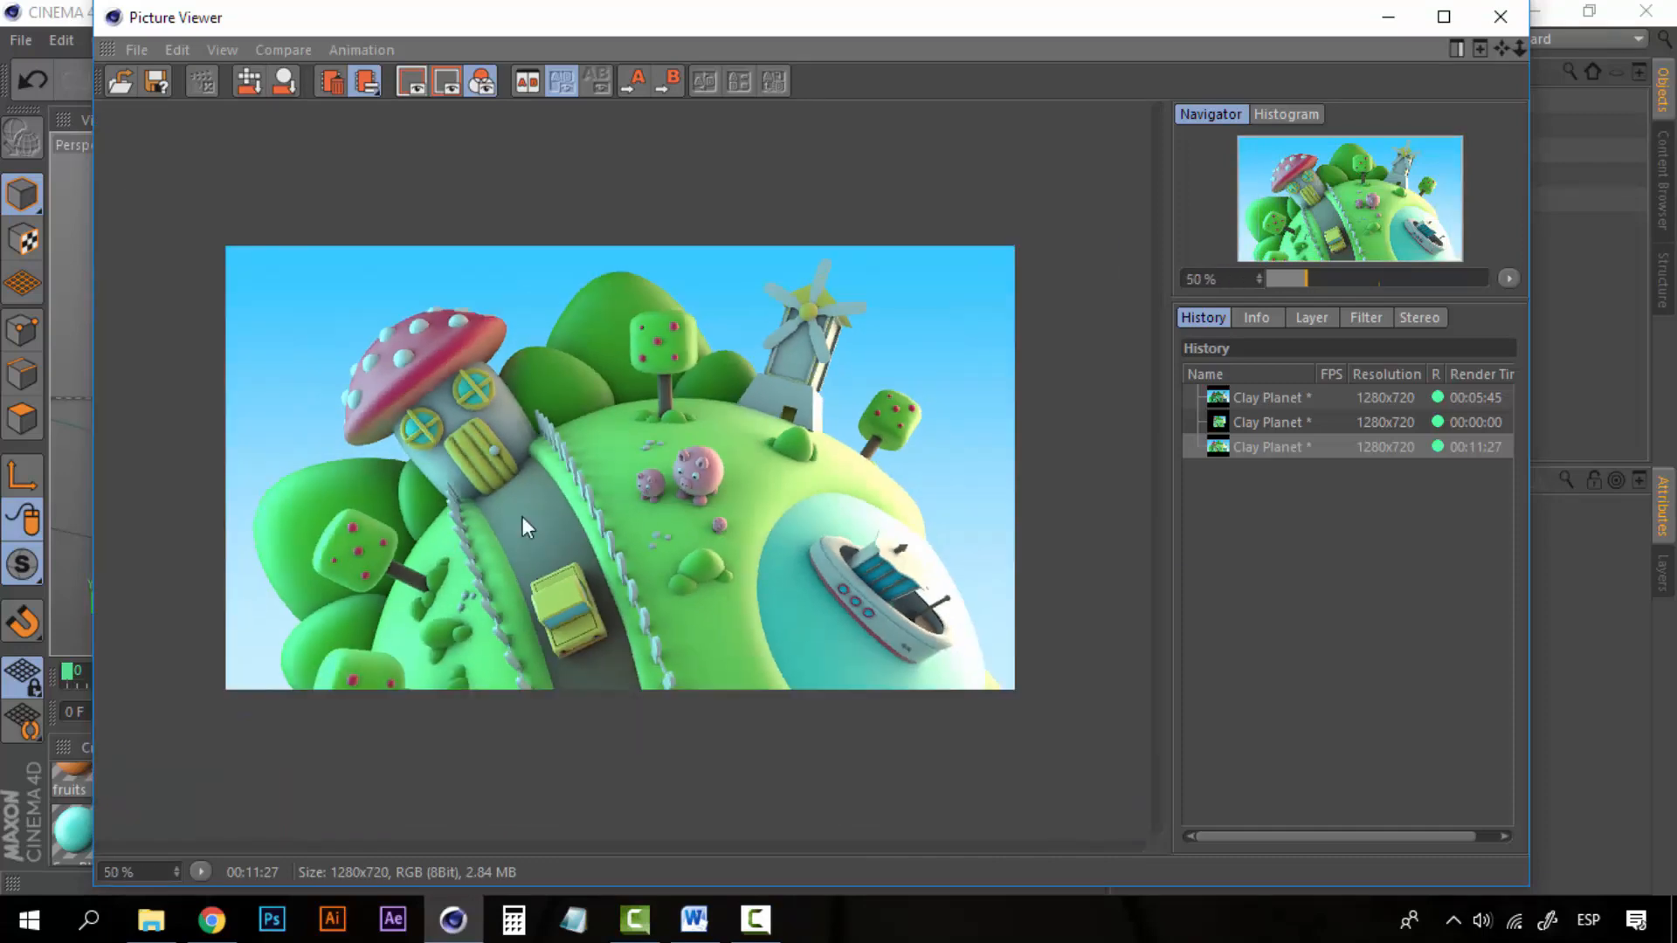
{"action": "scroll", "coordinate": [569, 446], "scroll_direction": "up", "scroll_amount": 1}
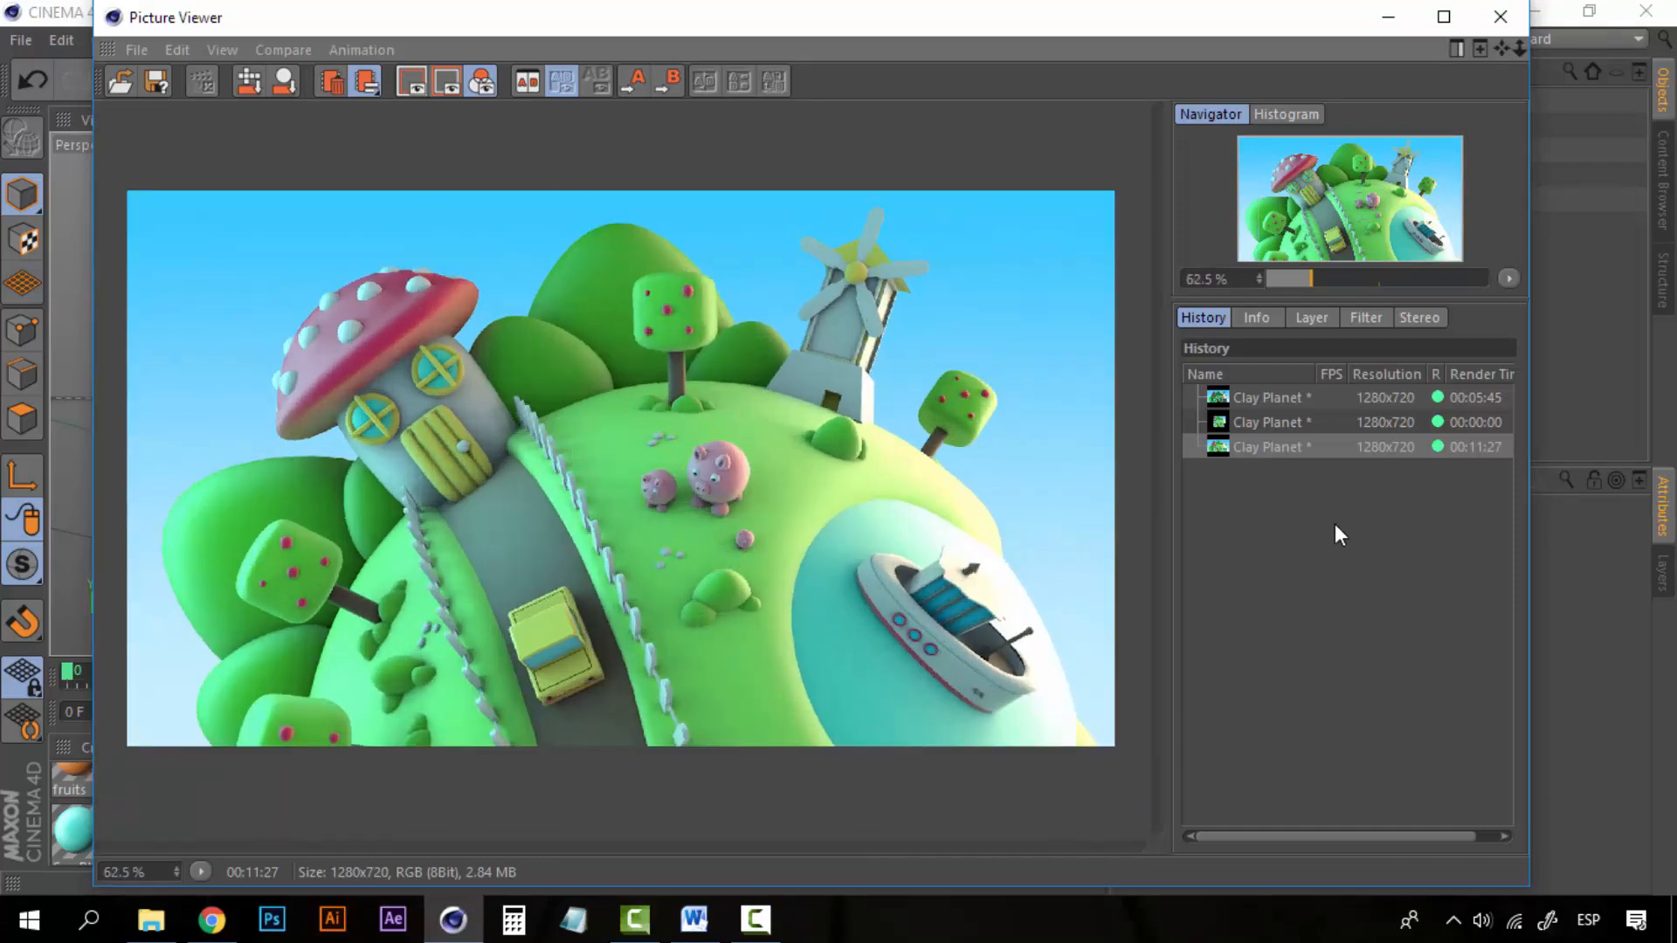
{"action": "left_click_drag", "start_coordinate": [325, 30], "coordinate": [327, 48]}
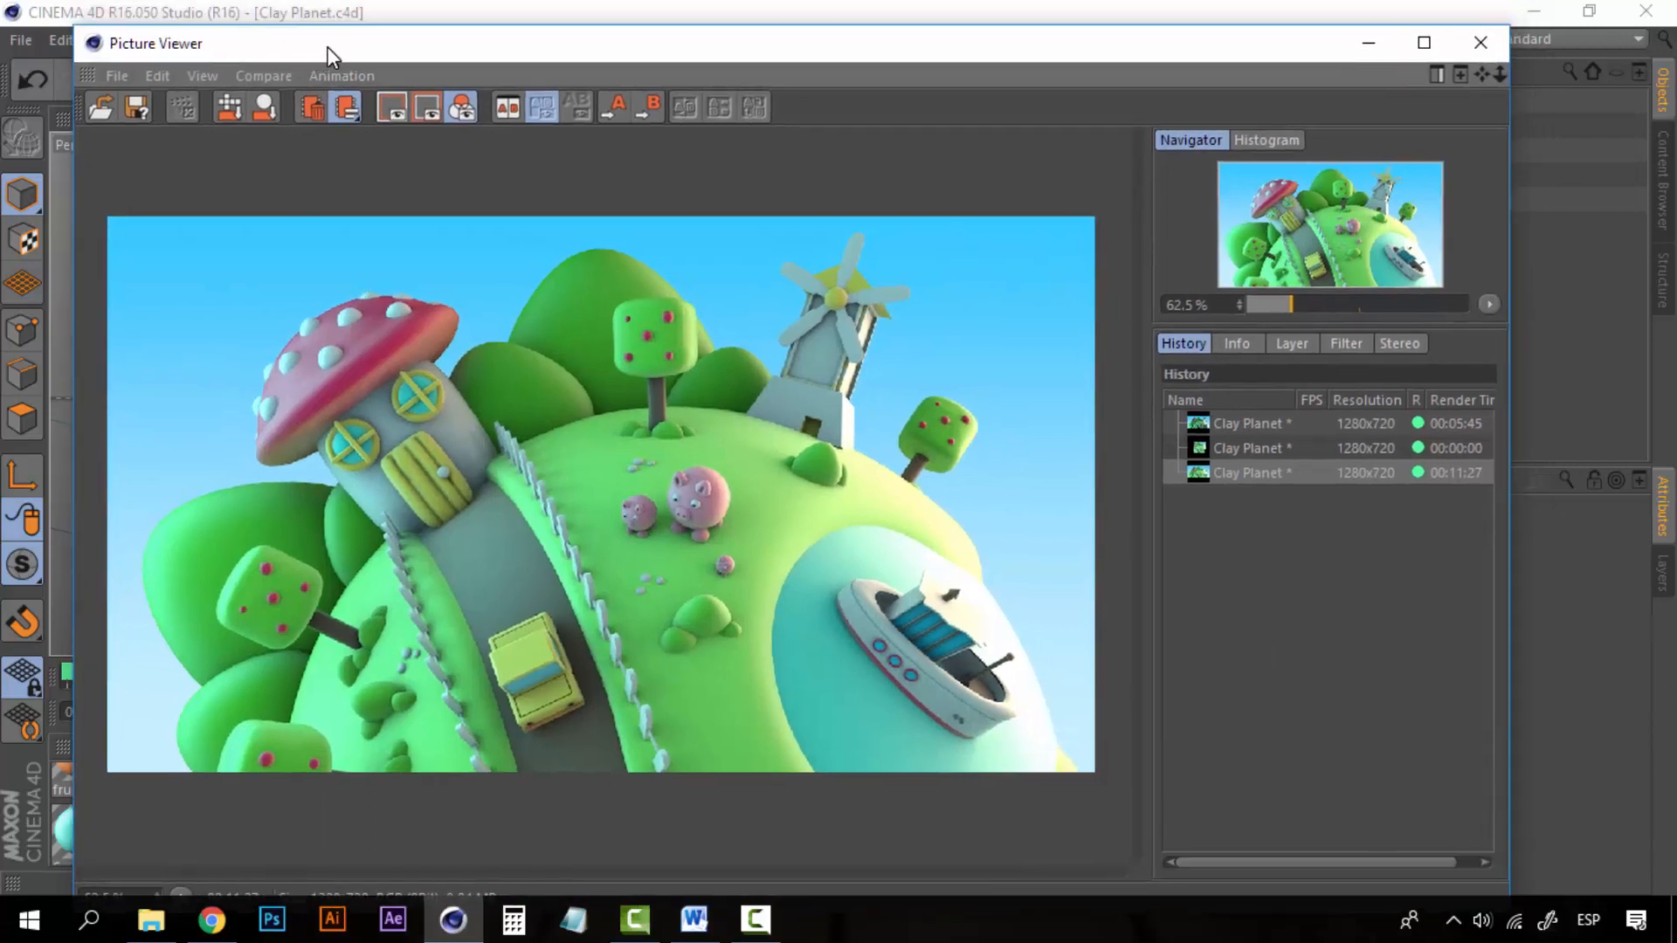
{"action": "left_click", "coordinate": [1352, 345]}
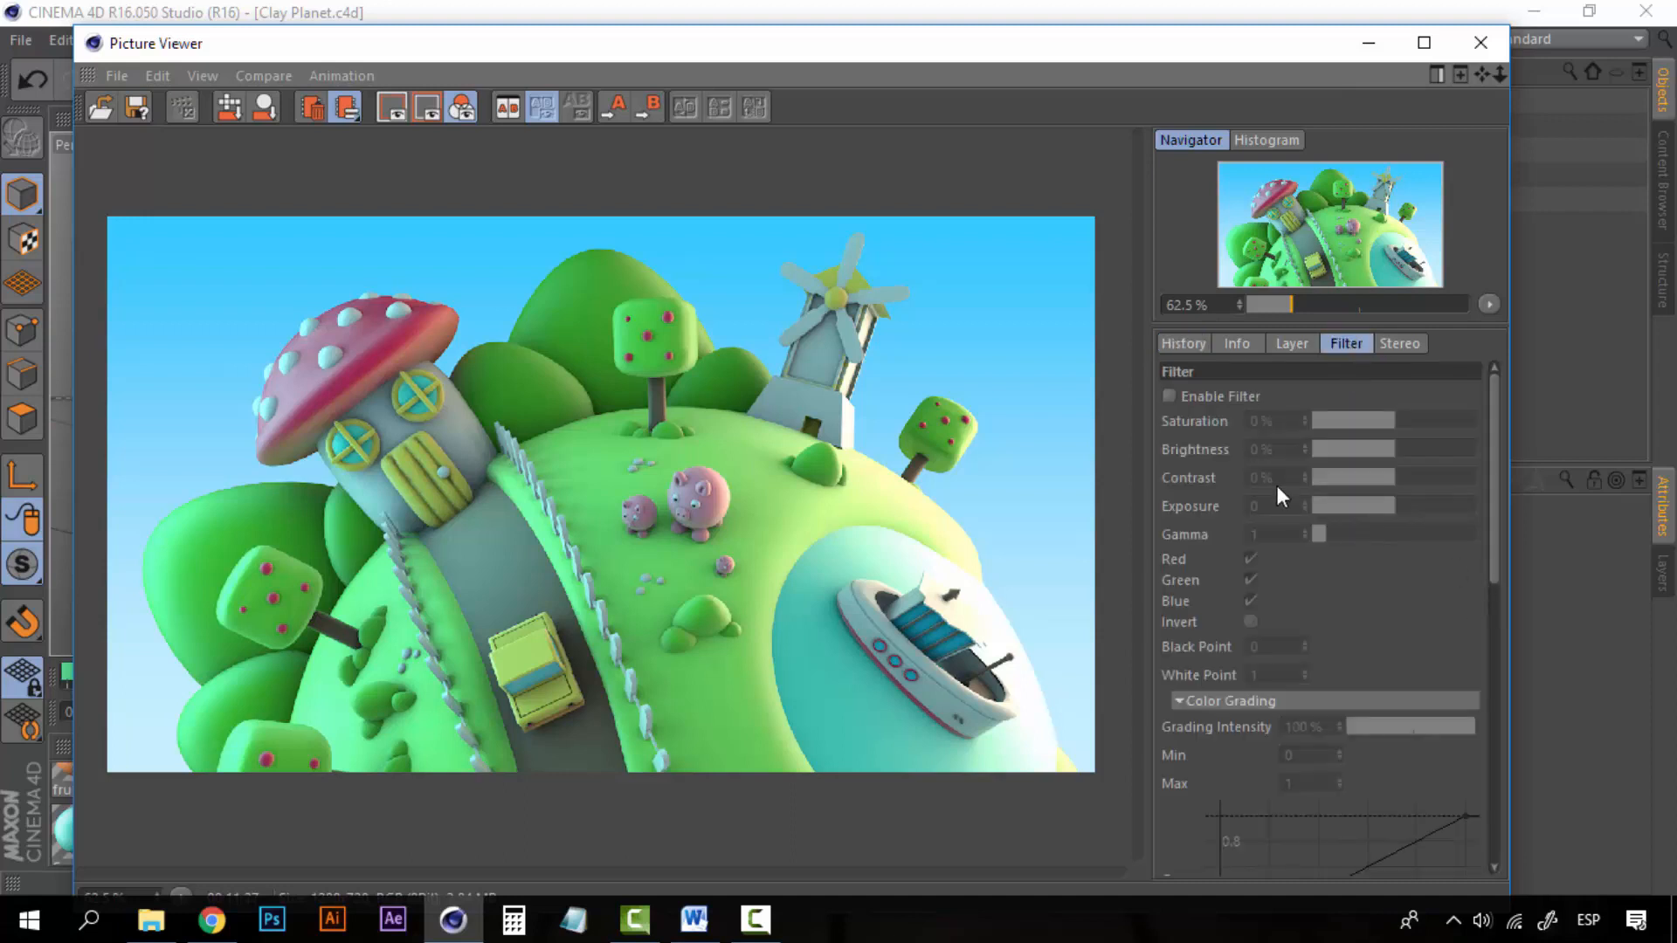
{"action": "left_click", "coordinate": [1170, 398]}
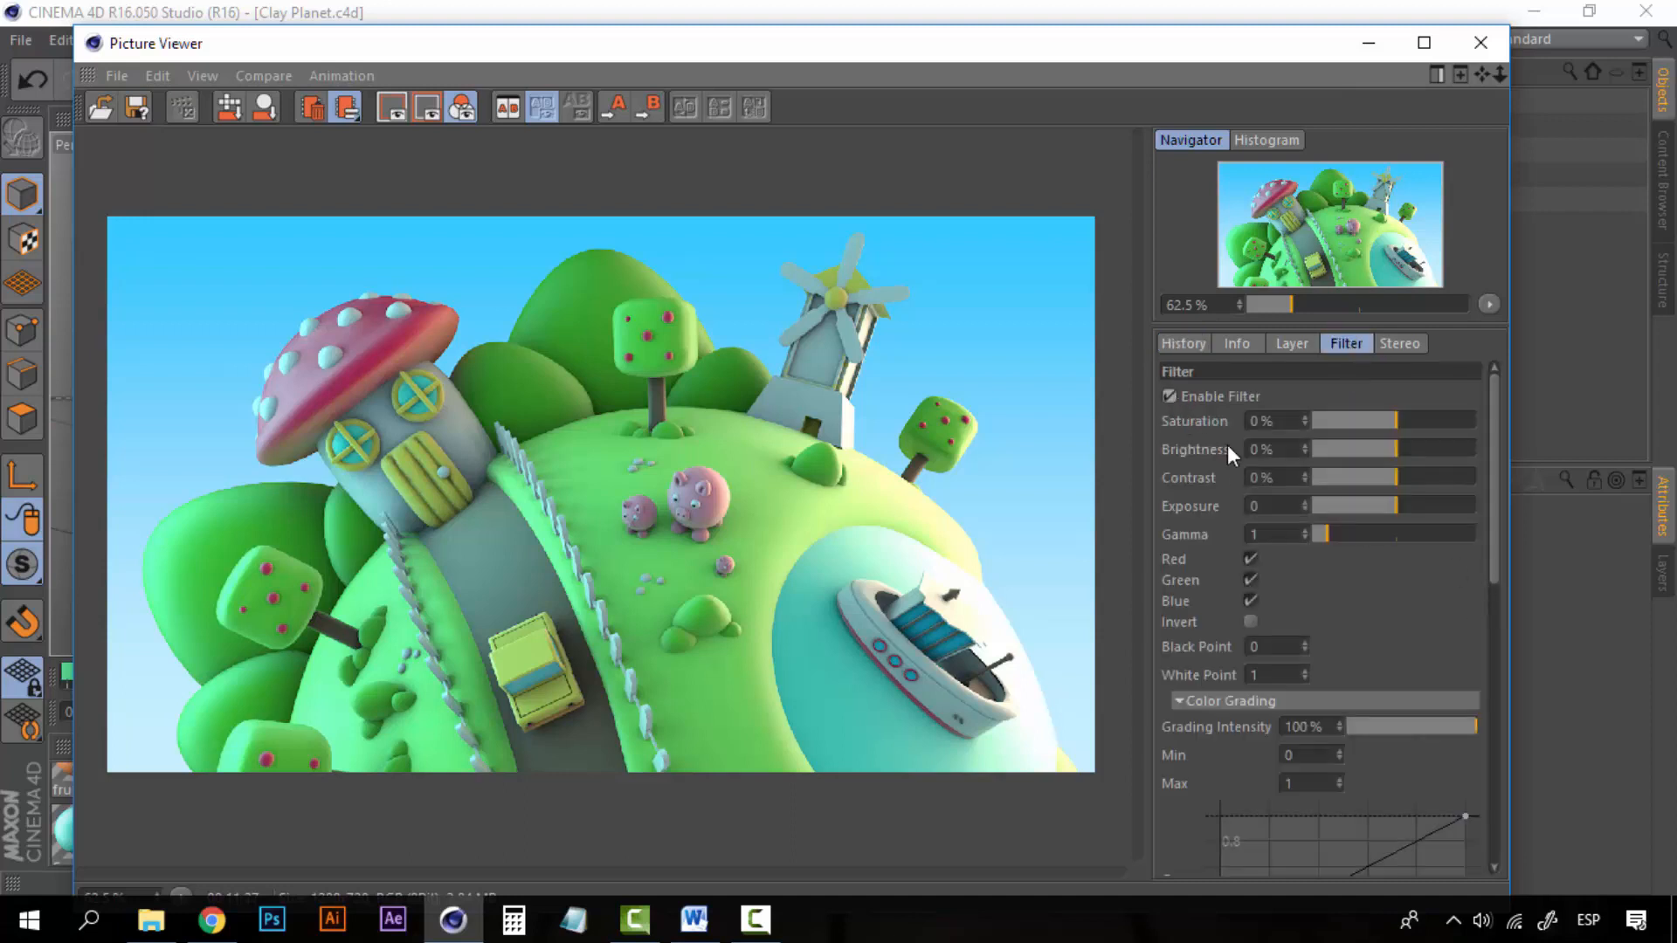
Lift the low end of the Blue color grading curve slightly and that of the Red curve to about 0.15
{"action": "left_click_drag", "start_coordinate": [1496, 398], "coordinate": [1510, 703]}
{"action": "left_click", "coordinate": [1375, 676]}
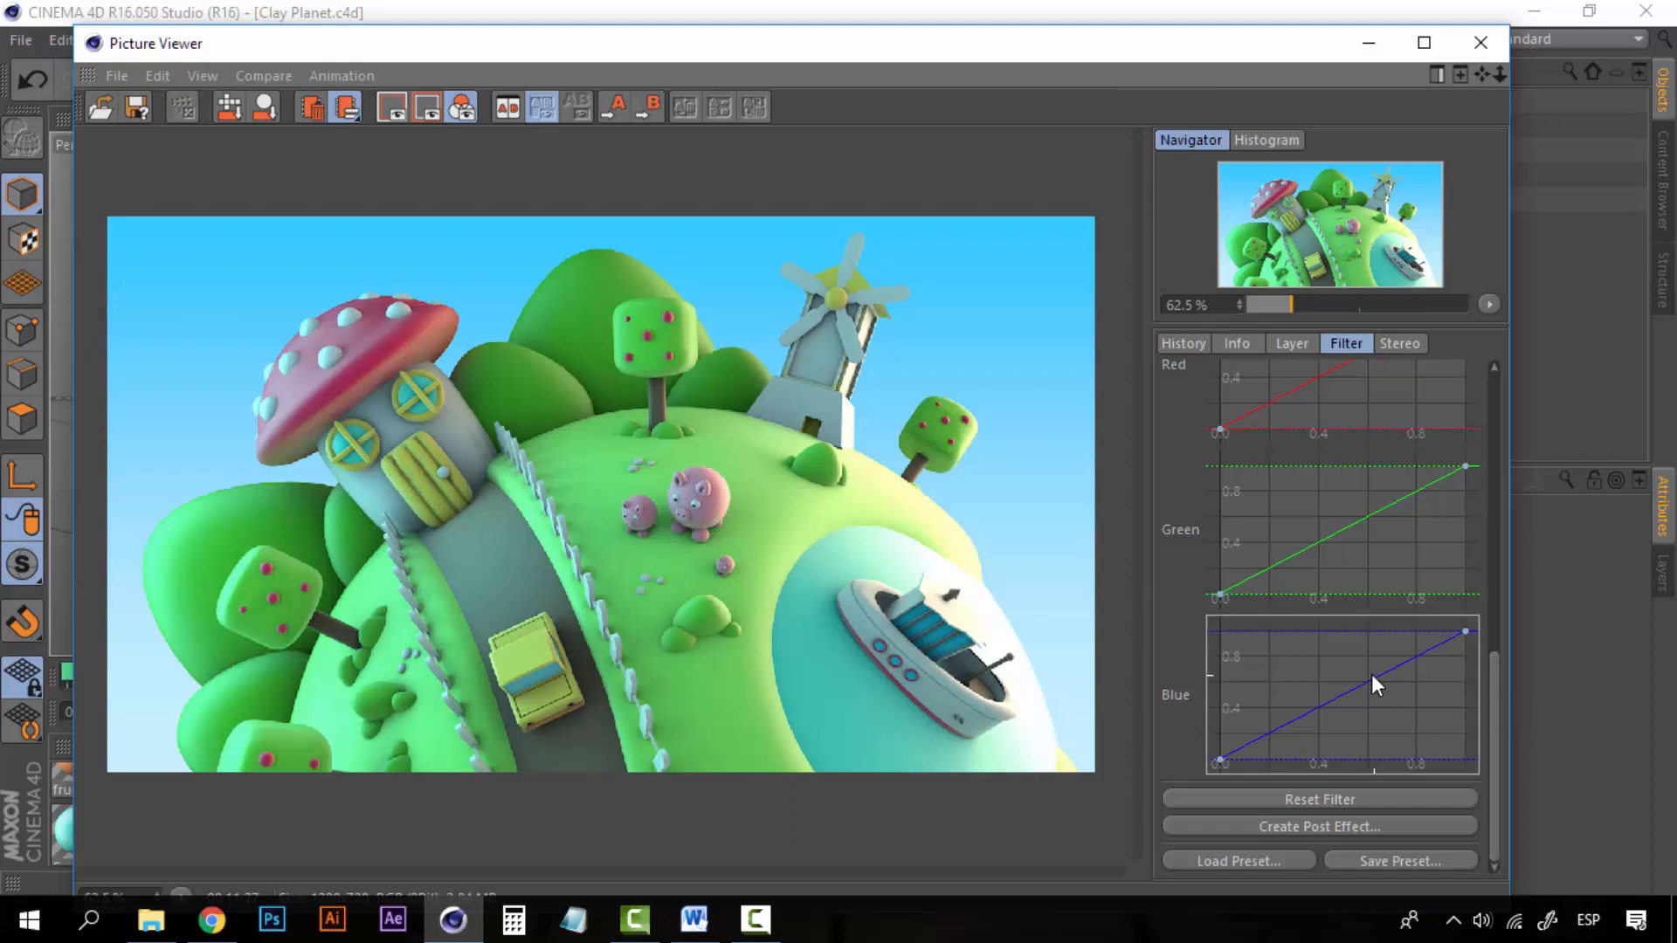
{"action": "left_click_drag", "start_coordinate": [1371, 674], "coordinate": [1370, 664]}
{"action": "left_click_drag", "start_coordinate": [1496, 666], "coordinate": [1499, 604]}
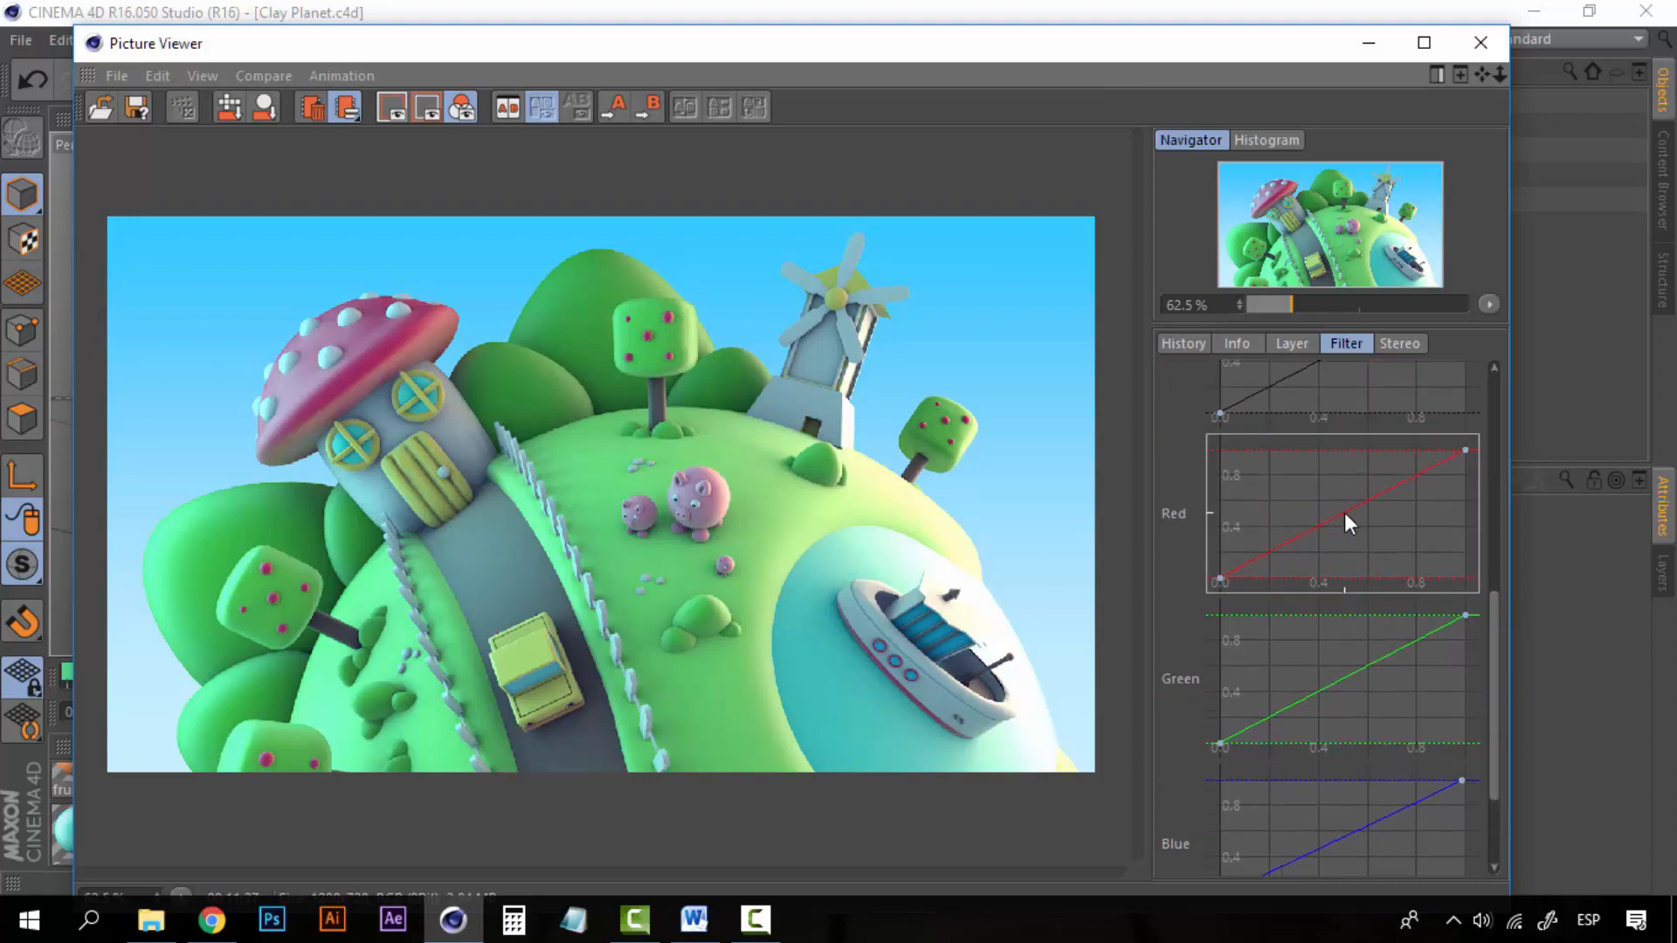
{"action": "left_click_drag", "start_coordinate": [1344, 512], "coordinate": [1344, 501]}
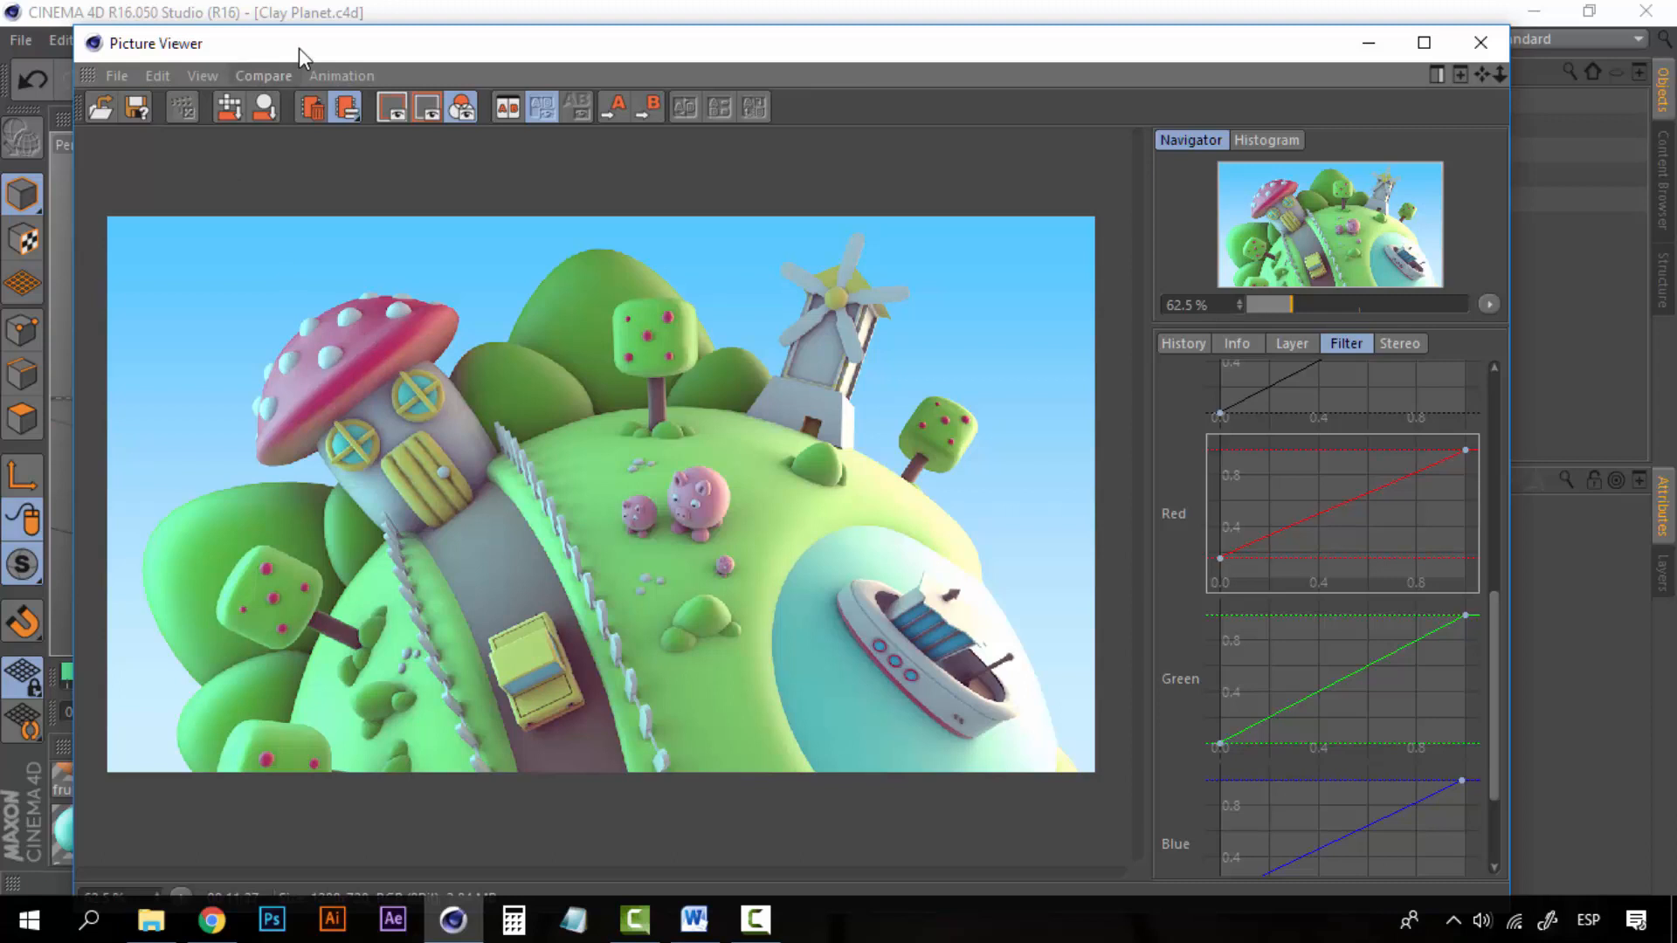
Try the still image save settings in TIFF (PSD Layers) format with Use Filter enabled, and cancel without saving
{"action": "left_click", "coordinate": [114, 76]}
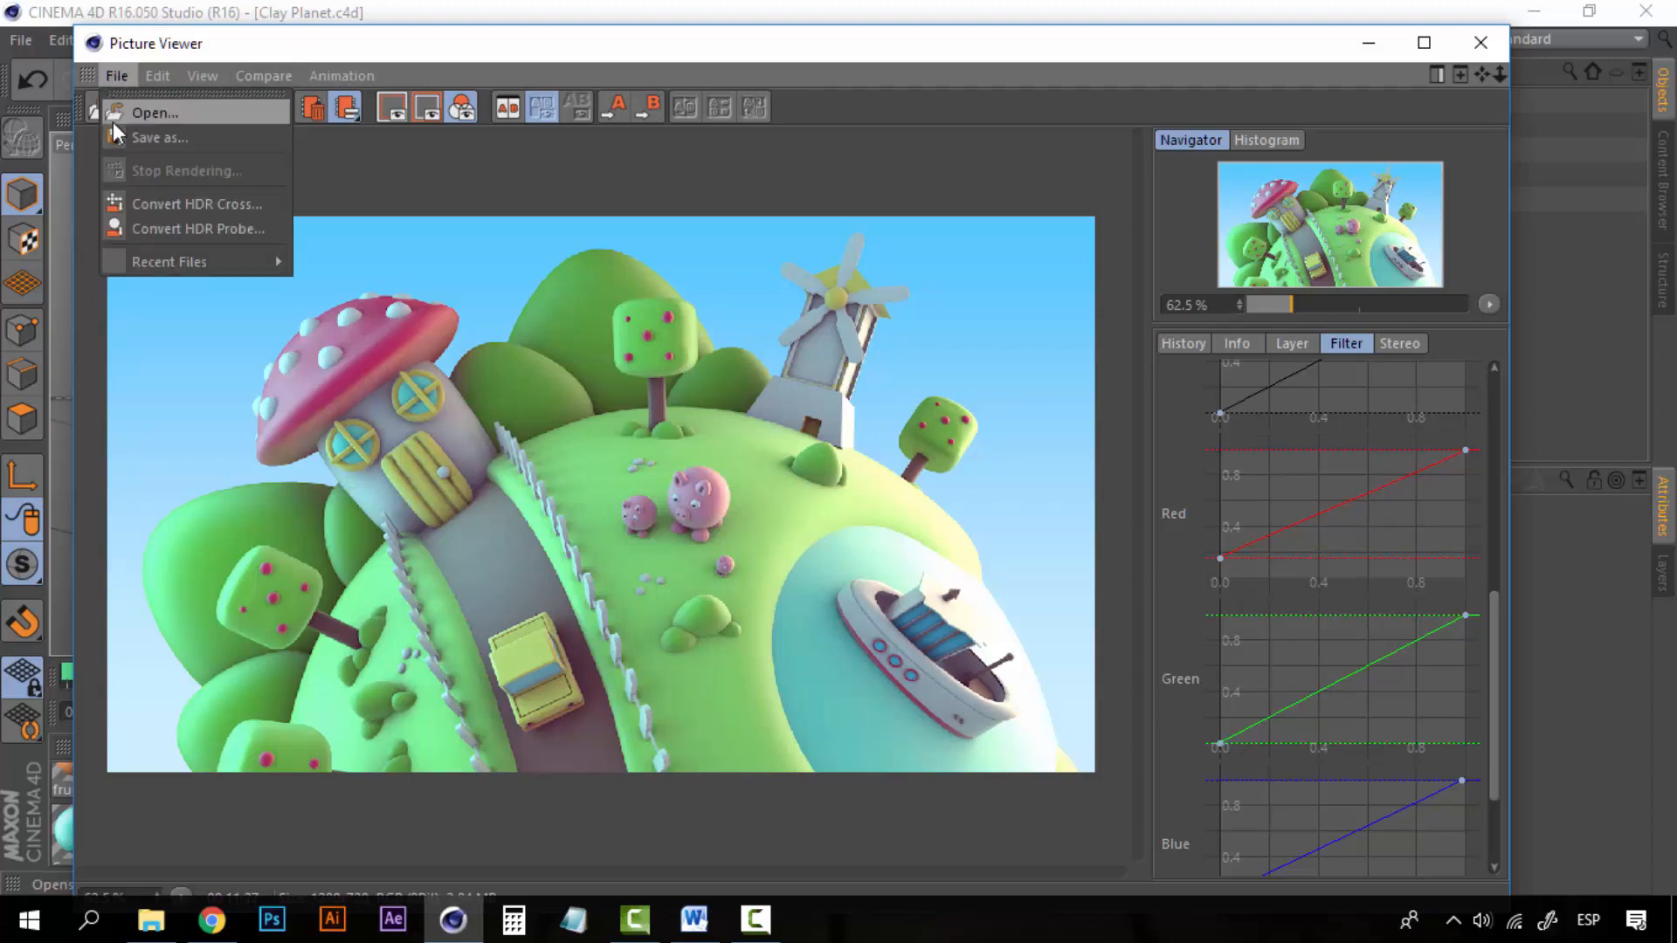
{"action": "left_click", "coordinate": [161, 138]}
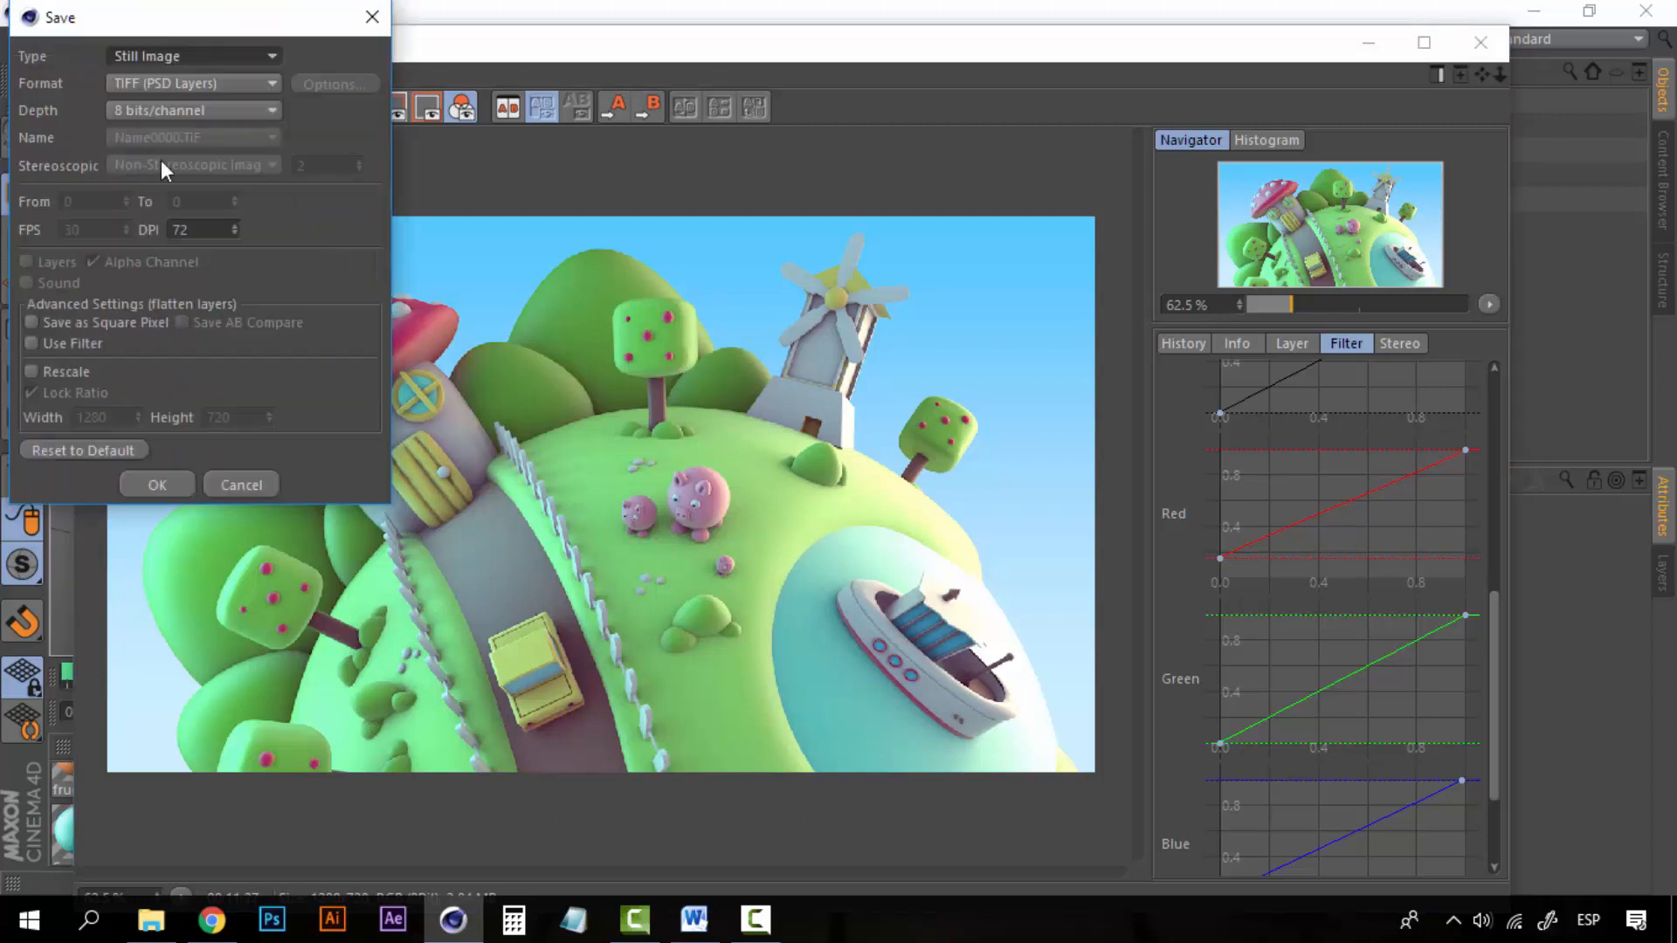
{"action": "left_click_drag", "start_coordinate": [218, 230], "coordinate": [51, 210]}
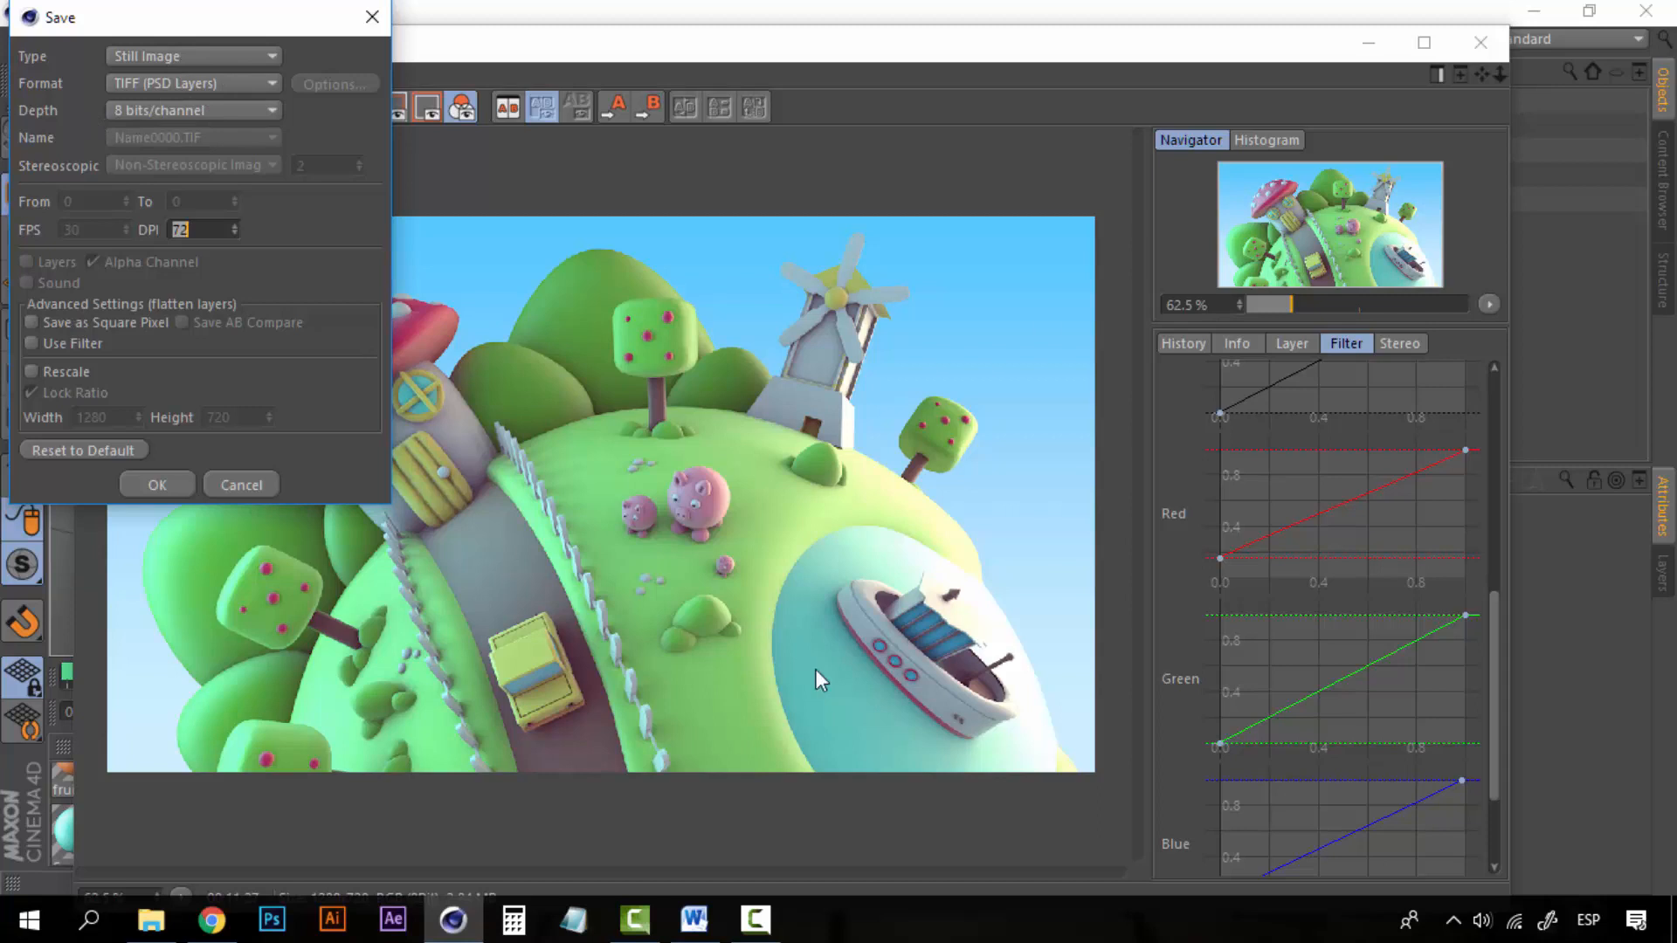
{"action": "left_click", "coordinate": [32, 342]}
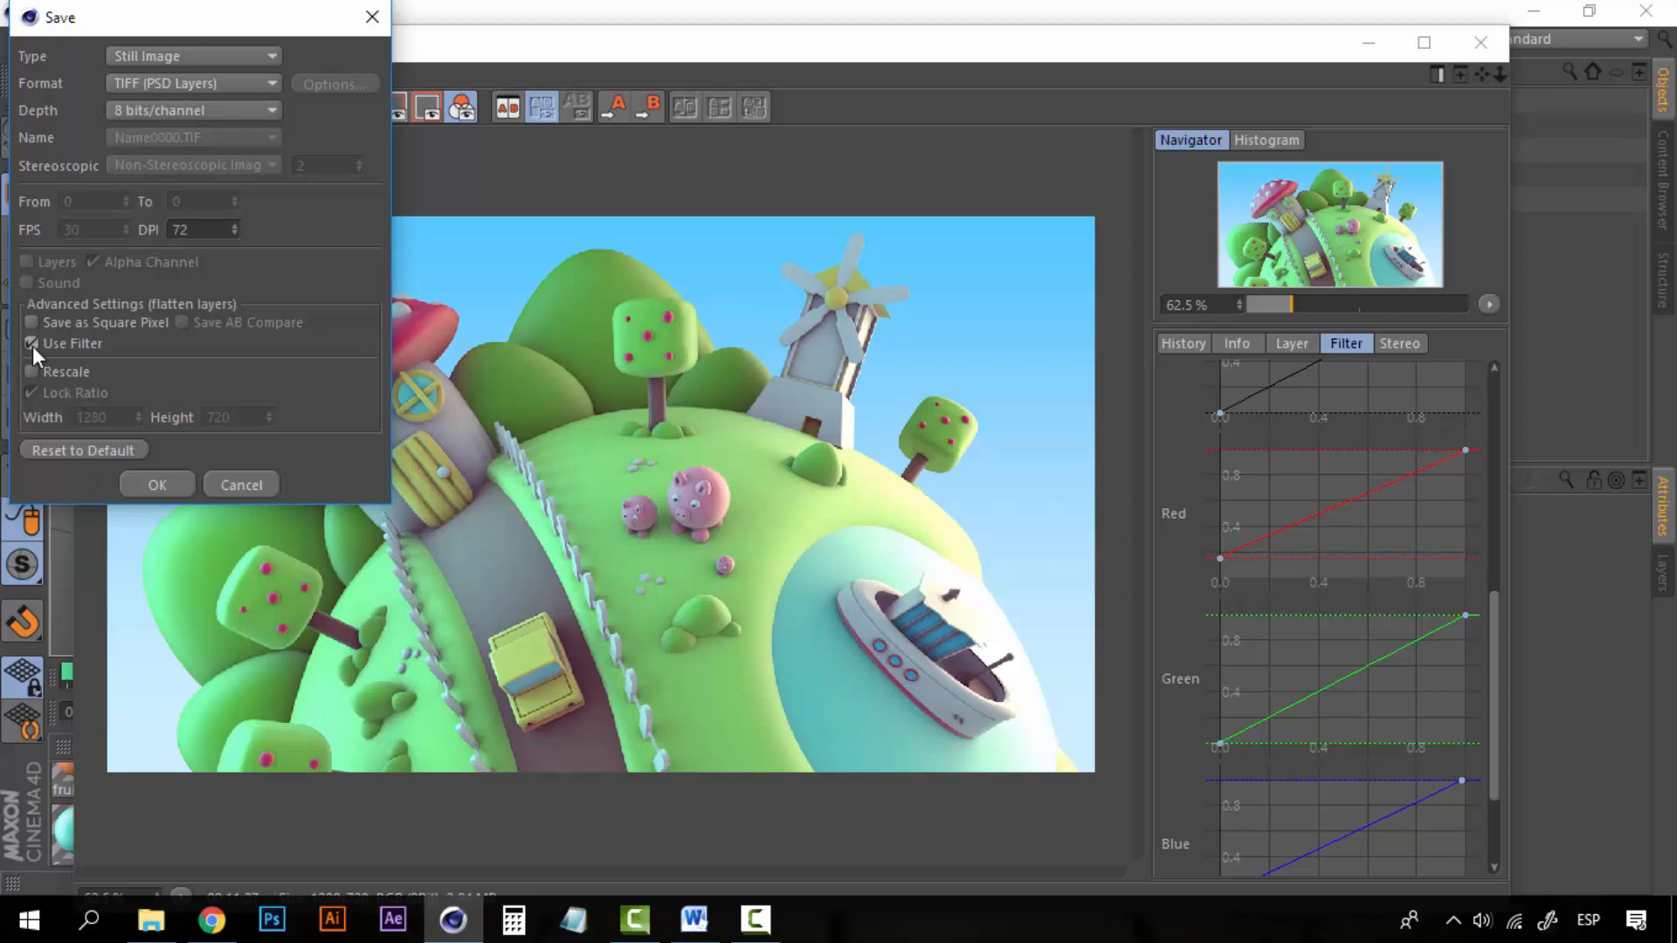
{"action": "left_click", "coordinate": [238, 484]}
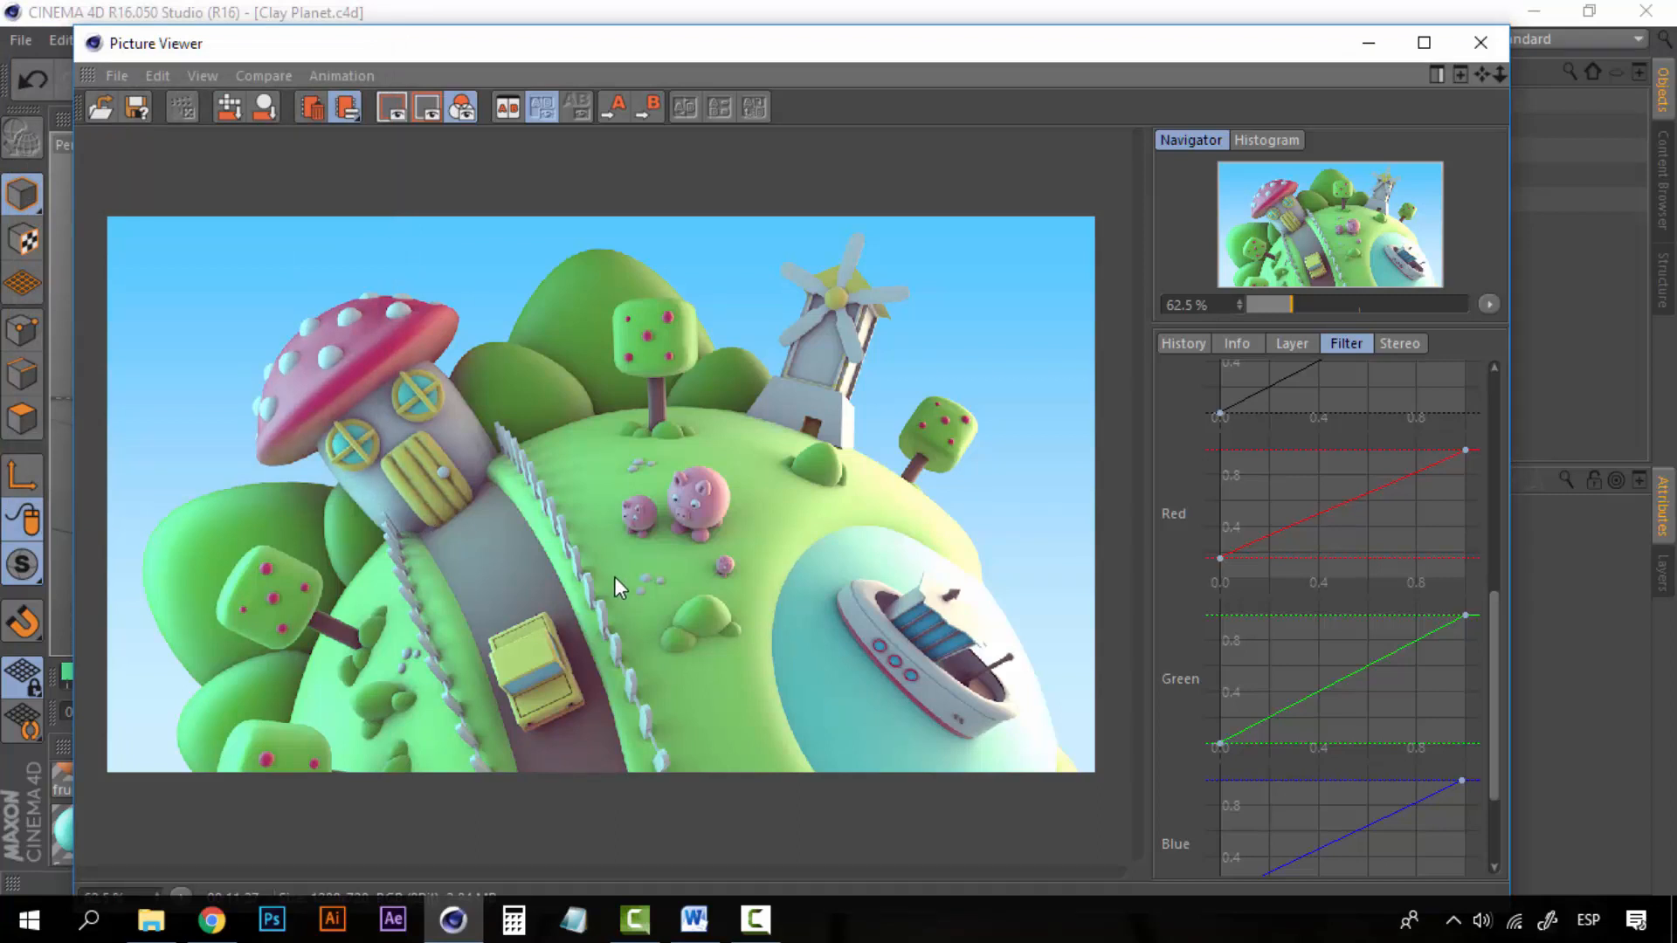